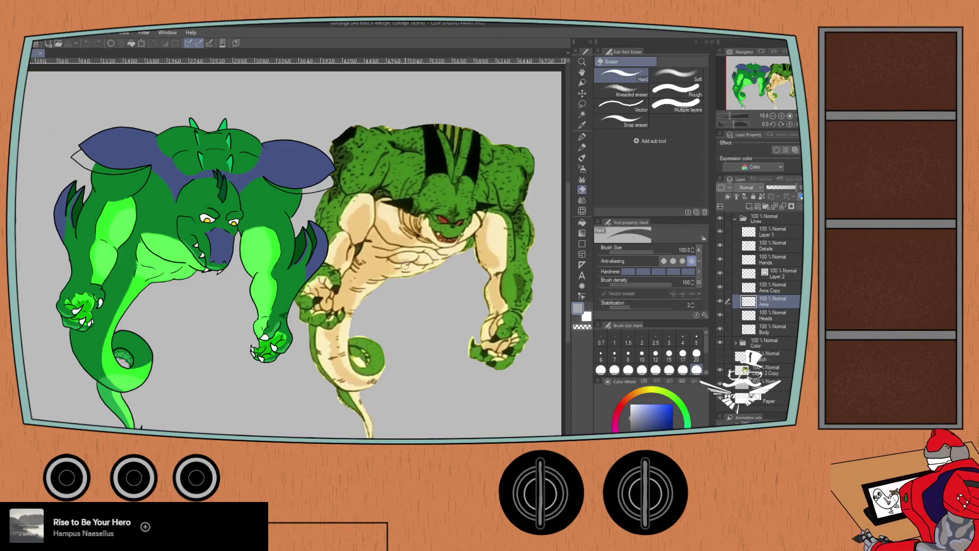
# - Activate the Scales layer inside the Color folder and choose the dark green swatch from the color set
pyautogui.click(734, 219)
pyautogui.click(737, 232)
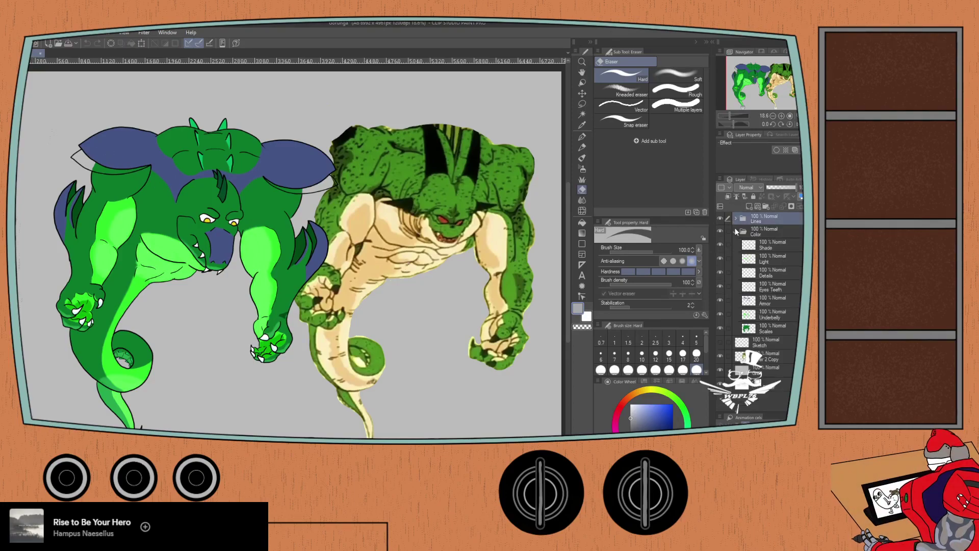
pyautogui.click(760, 302)
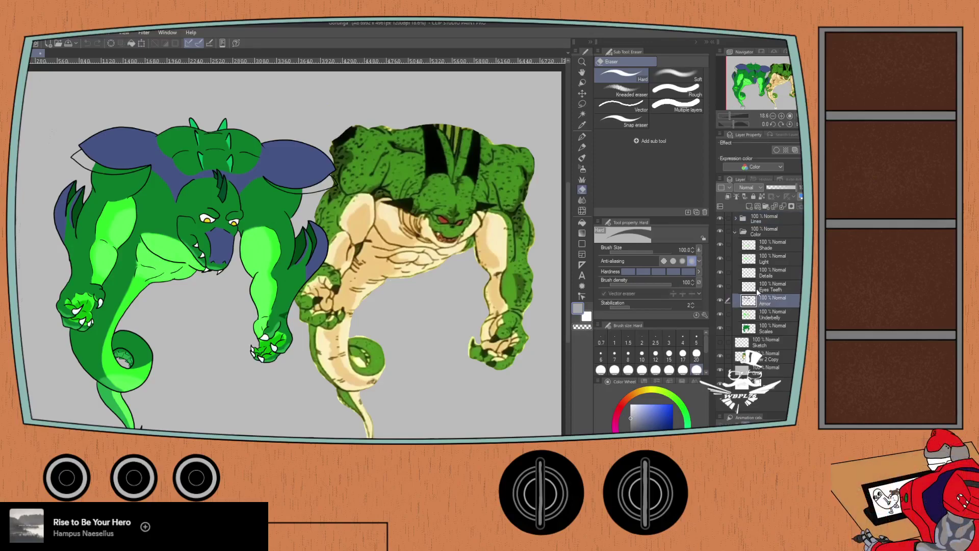
pyautogui.click(644, 381)
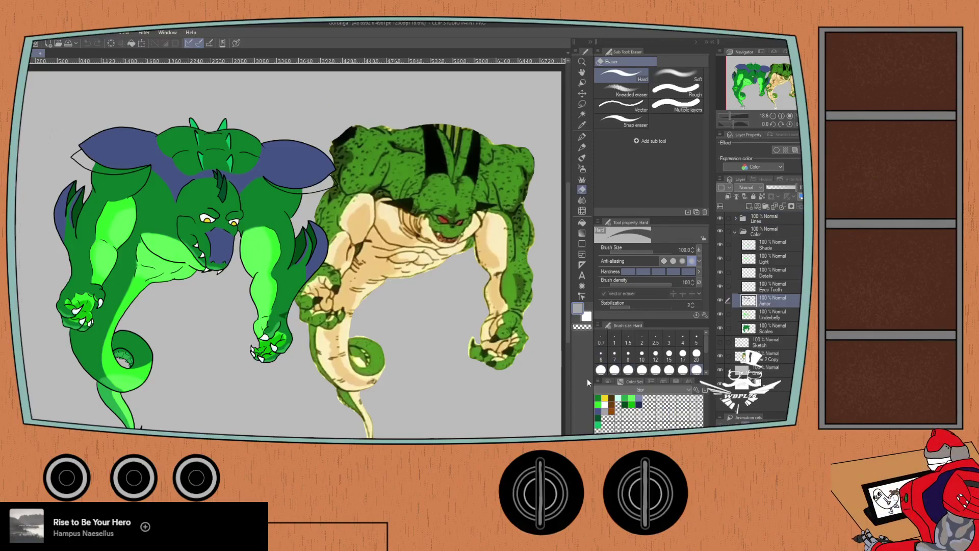
pyautogui.click(597, 411)
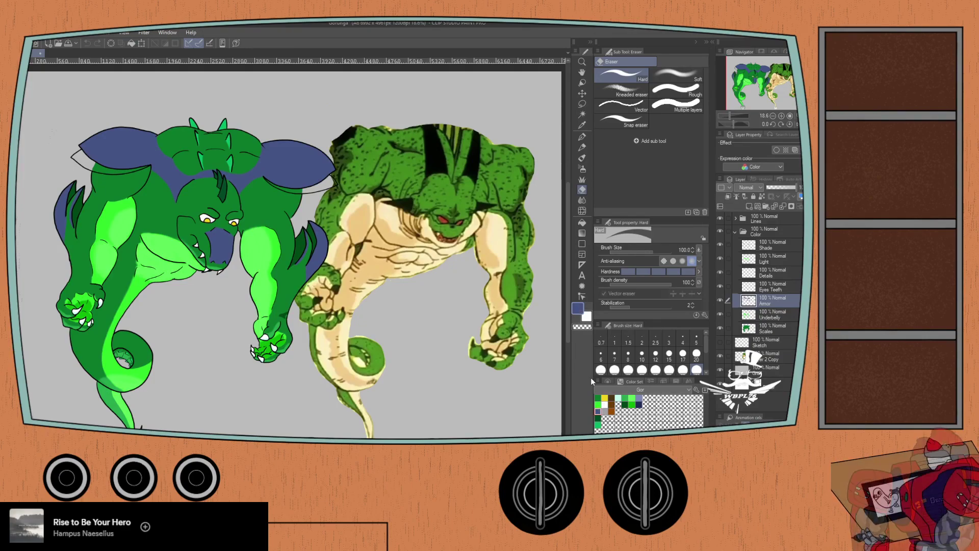
pyautogui.click(753, 329)
# - Switch from the eraser to the Marker's Milli pen, with the creature's shoulder in view
pyautogui.scroll(1, 91, 175)
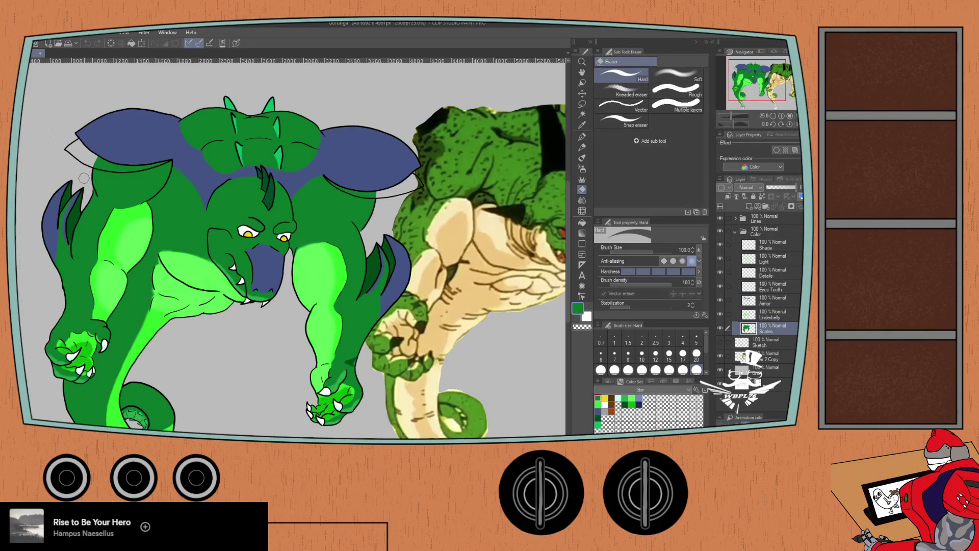
pyautogui.moveTo(96, 176); pyautogui.dragTo(107, 208)
pyautogui.press('p')
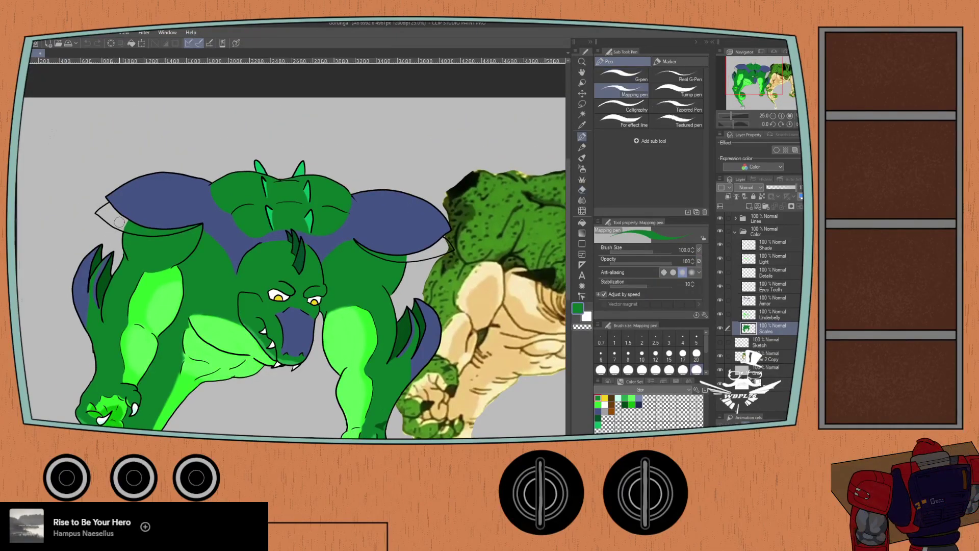
pyautogui.click(662, 60)
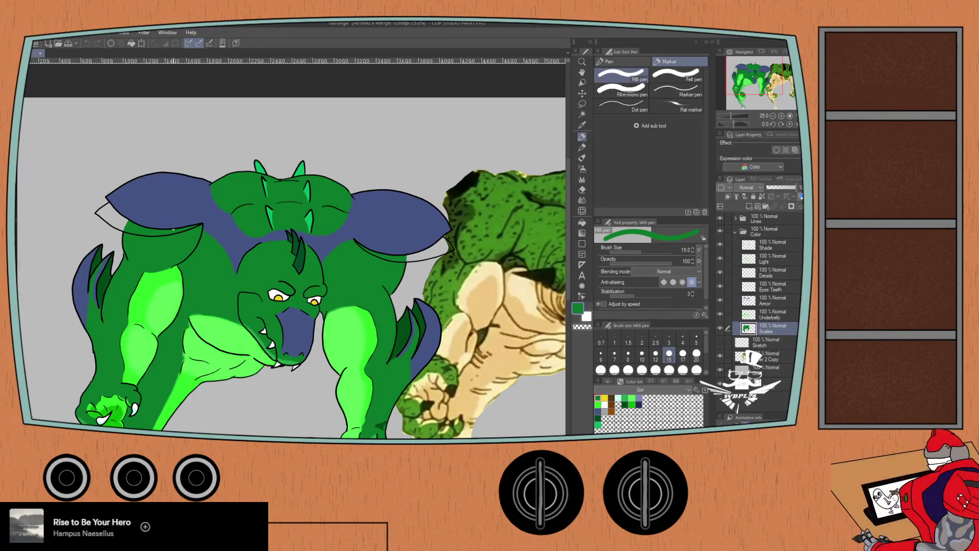
pyautogui.moveTo(329, 153); pyautogui.dragTo(353, 148)
pyautogui.hotkey('ctrl', 'z')
pyautogui.hotkey('ctrl', 'z')
pyautogui.hotkey('ctrl', 'z')
# - Fill the unpainted flap beneath the creature's left-hand shoulder plate with dark green using the Milli pen at size 30
pyautogui.click(678, 90)
pyautogui.click(619, 76)
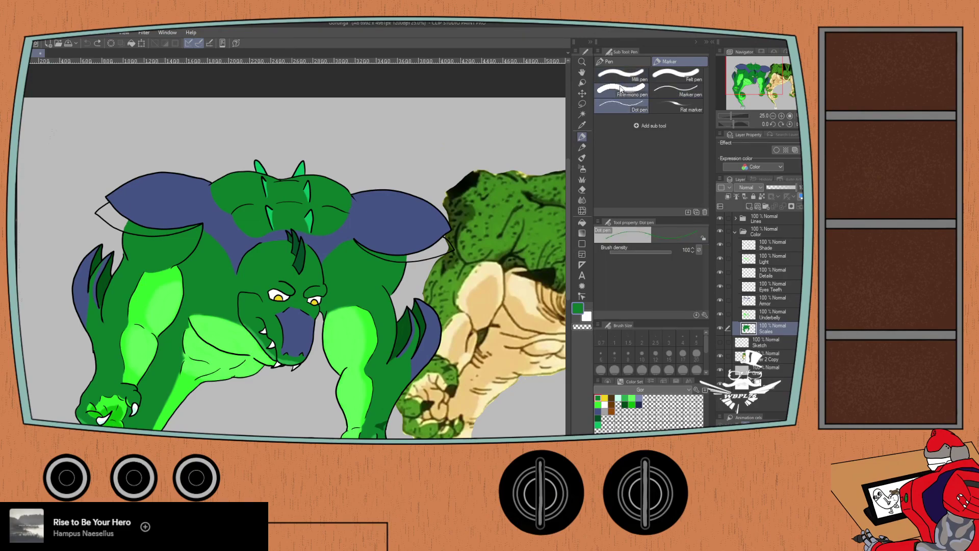
pyautogui.scroll(-2, 617, 376)
pyautogui.click(614, 358)
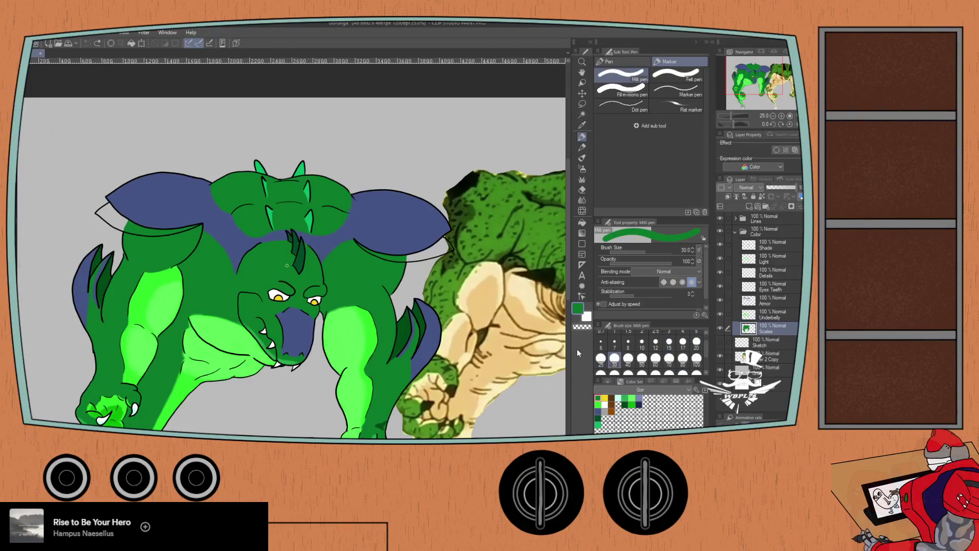
pyautogui.scroll(2, 286, 265)
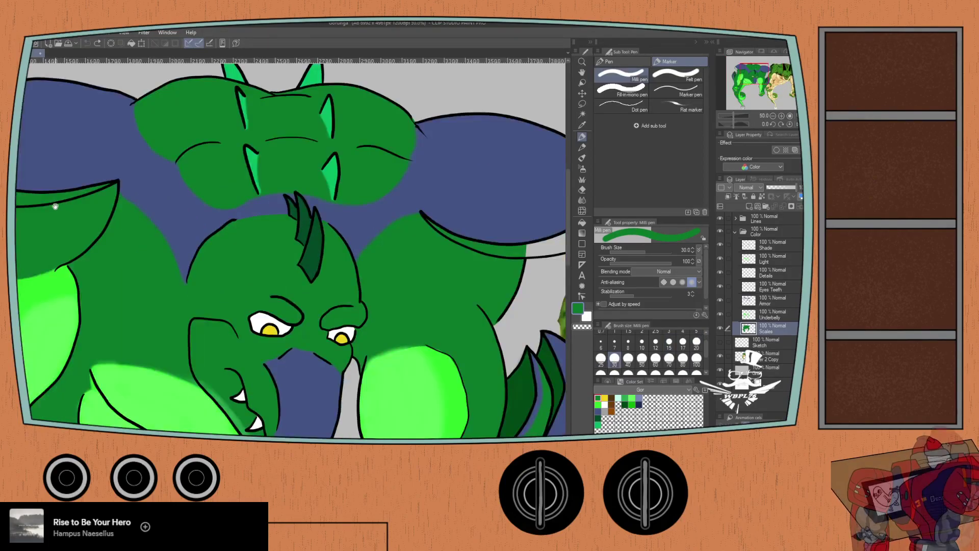
pyautogui.moveTo(291, 265)
pyautogui.mouseDown()
pyautogui.moveTo(311, 286)
pyautogui.moveTo(285, 263)
pyautogui.moveTo(322, 267)
pyautogui.moveTo(309, 260)
pyautogui.moveTo(312, 269)
pyautogui.moveTo(285, 235)
pyautogui.moveTo(285, 250)
pyautogui.moveTo(302, 262)
pyautogui.moveTo(286, 244)
pyautogui.moveTo(299, 261)
pyautogui.mouseUp()
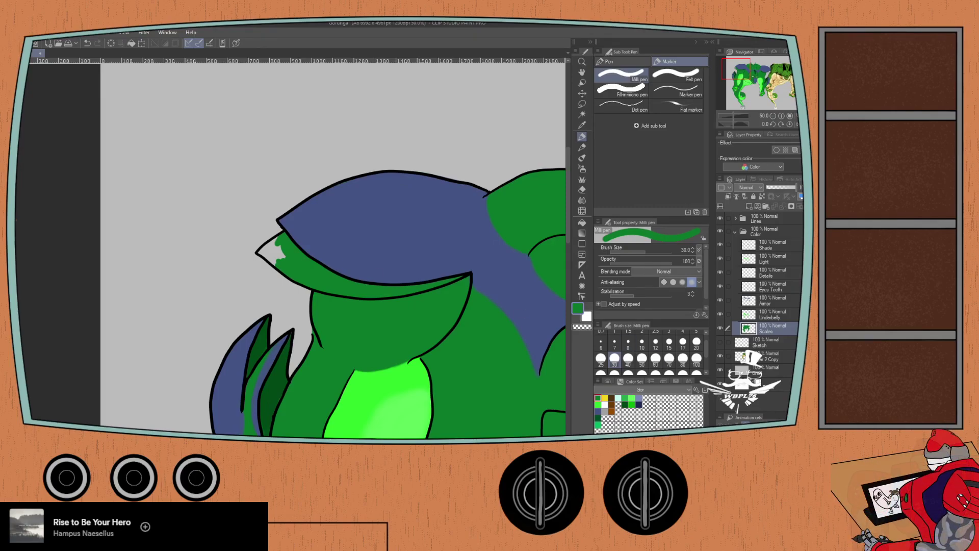
pyautogui.moveTo(276, 257)
pyautogui.mouseDown()
pyautogui.moveTo(257, 249)
pyautogui.moveTo(265, 251)
pyautogui.mouseUp()
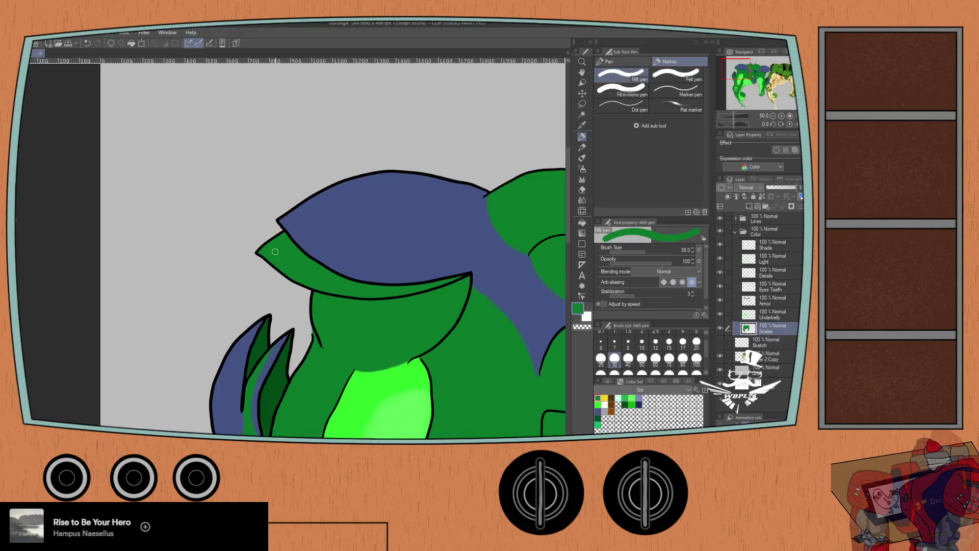
# - Fill the flap beneath the right-hand shoulder plate with dark green and erase the paint spilling past its tip
pyautogui.moveTo(397, 270); pyautogui.dragTo(69, 218)
pyautogui.moveTo(428, 237); pyautogui.dragTo(247, 205)
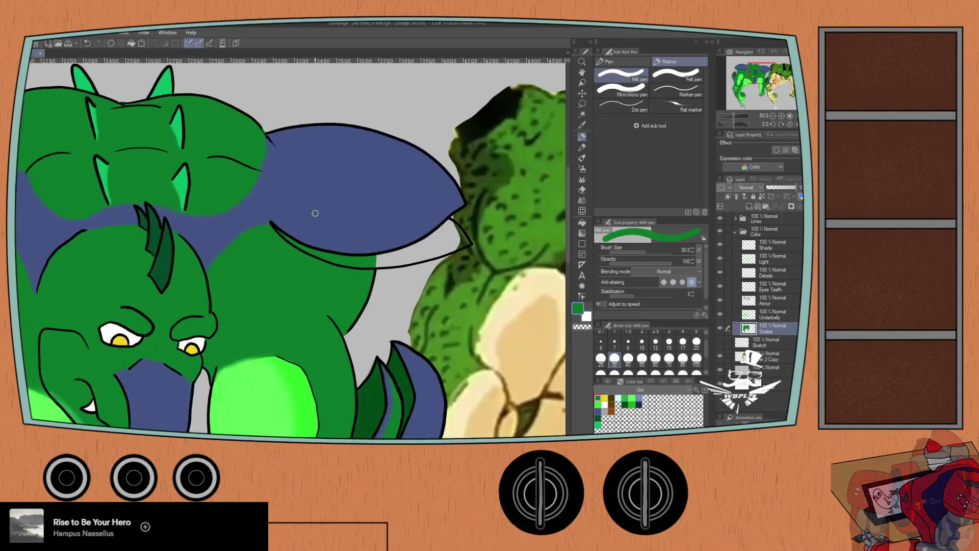
pyautogui.moveTo(444, 232)
pyautogui.mouseDown()
pyautogui.moveTo(370, 261)
pyautogui.moveTo(418, 256)
pyautogui.moveTo(431, 250)
pyautogui.moveTo(382, 254)
pyautogui.moveTo(438, 233)
pyautogui.moveTo(423, 249)
pyautogui.moveTo(451, 242)
pyautogui.moveTo(417, 256)
pyautogui.moveTo(467, 243)
pyautogui.moveTo(452, 223)
pyautogui.moveTo(442, 229)
pyautogui.moveTo(451, 224)
pyautogui.moveTo(449, 244)
pyautogui.mouseUp()
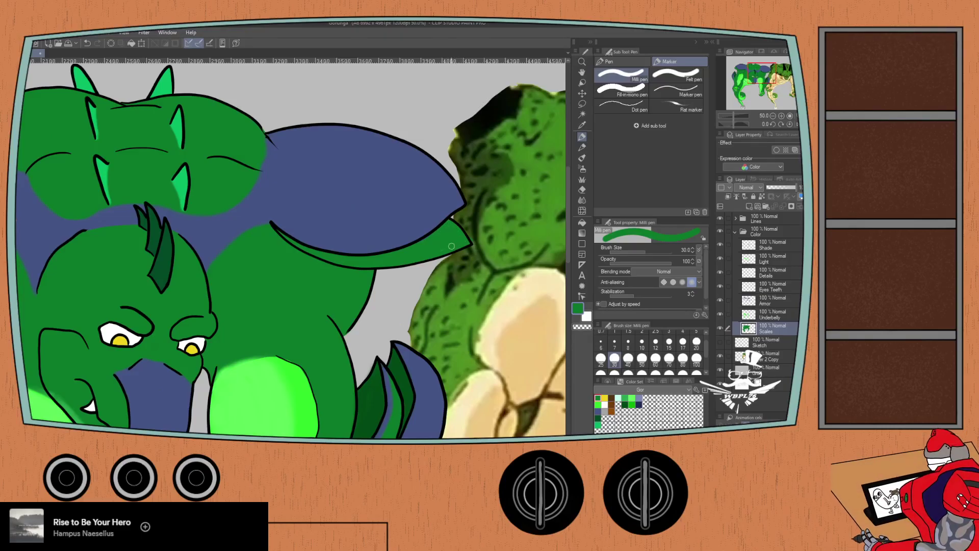
pyautogui.press('e')
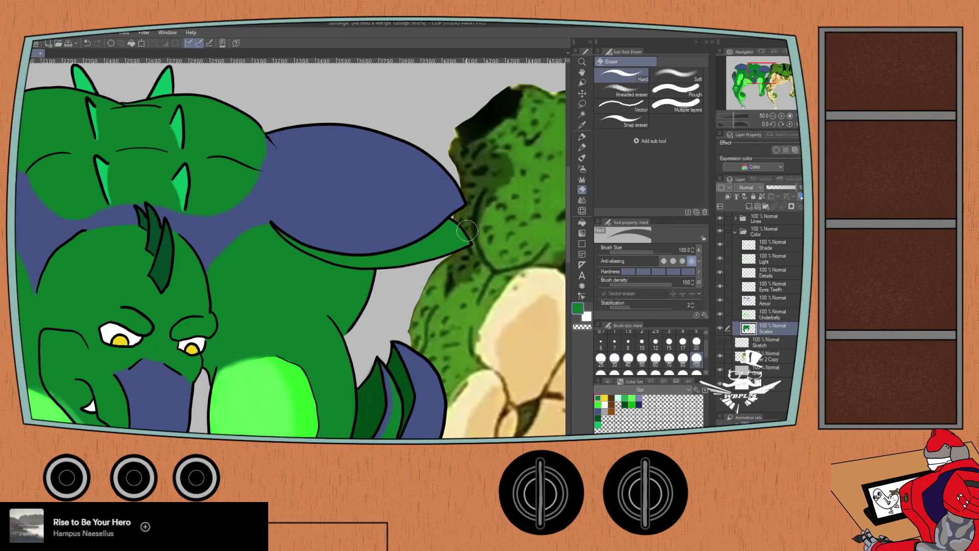
pyautogui.scroll(1, 469, 224)
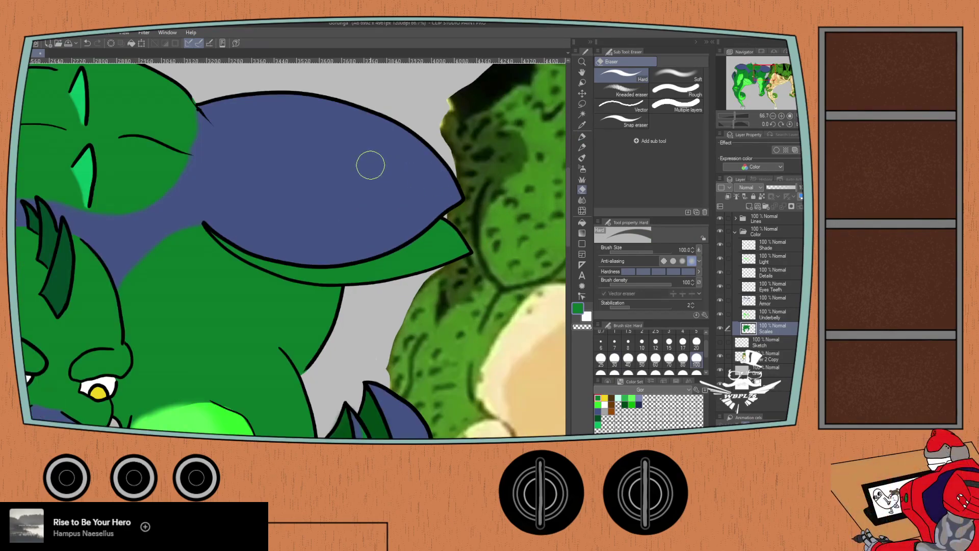
# - On the Armor layer, paint a blue border along the right-hand shoulder flap's lower edge with the Milli pen at size 15
pyautogui.click(759, 315)
pyautogui.click(764, 301)
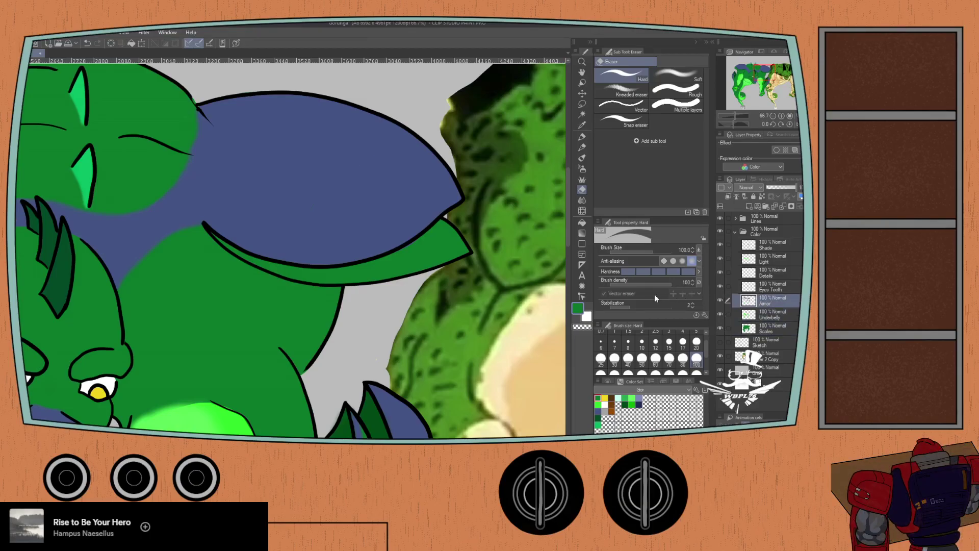
pyautogui.click(598, 410)
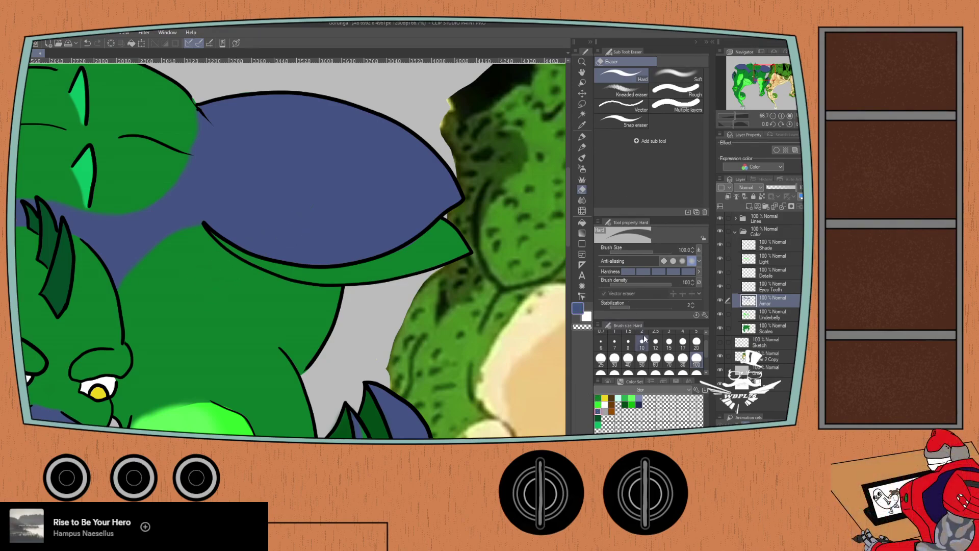
pyautogui.click(669, 341)
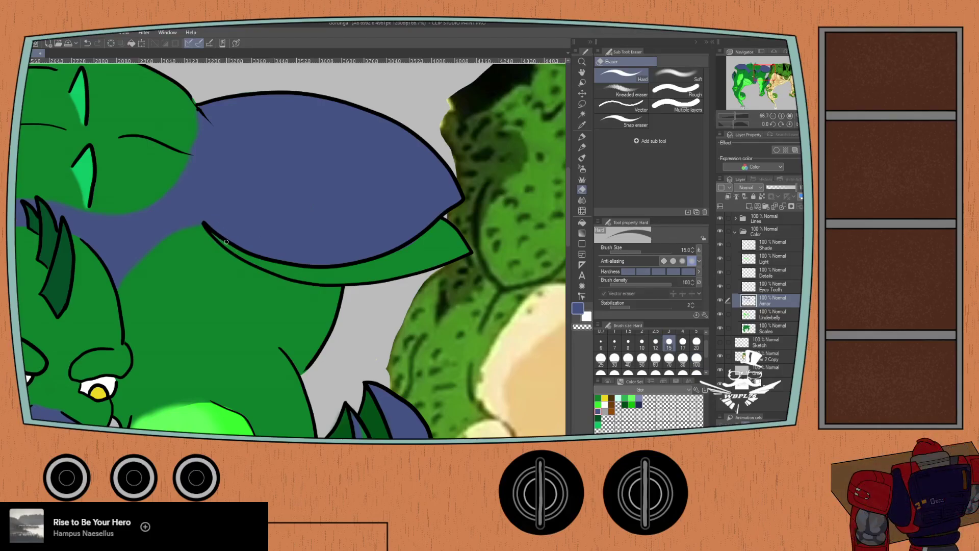
pyautogui.press('p')
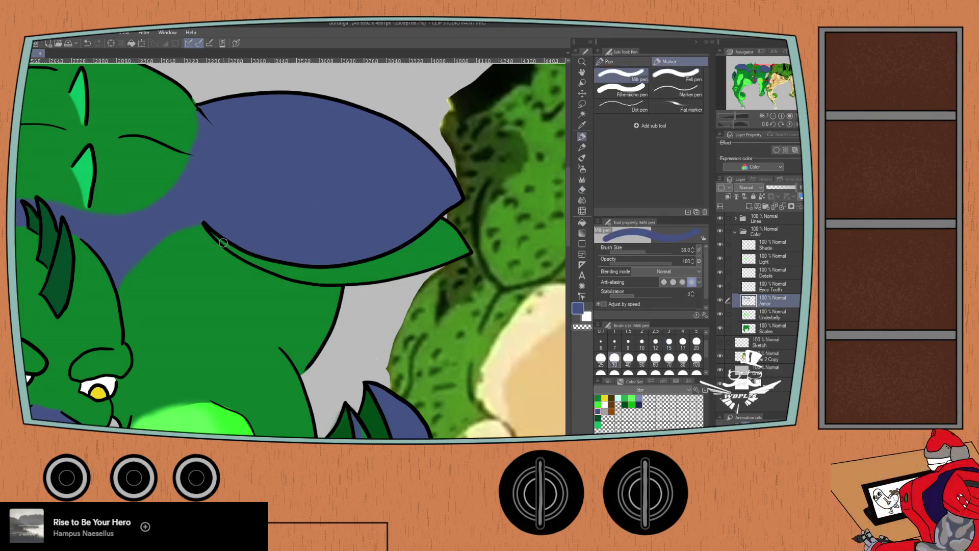
pyautogui.click(669, 341)
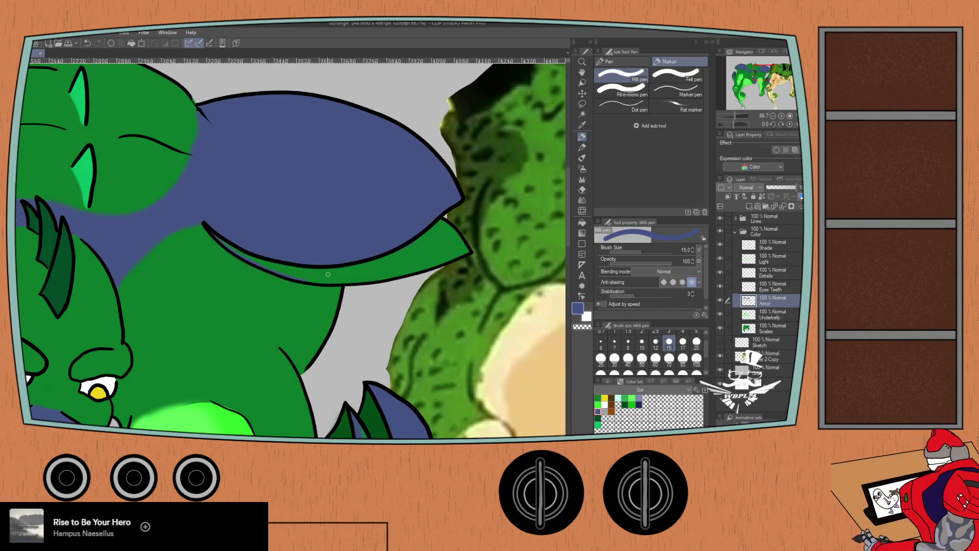
pyautogui.scroll(1, 327, 275)
pyautogui.scroll(1, 344, 267)
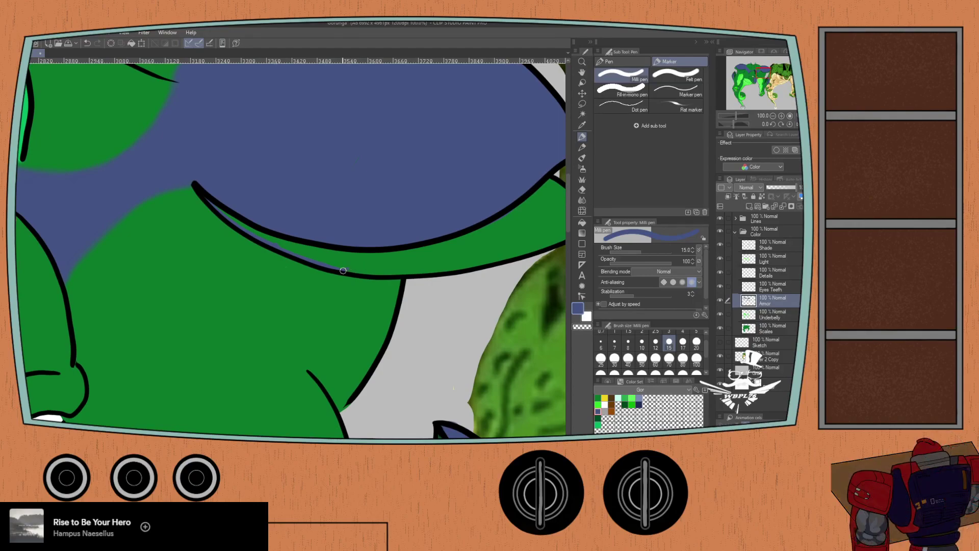
pyautogui.moveTo(392, 274)
pyautogui.mouseDown()
pyautogui.moveTo(440, 271)
pyautogui.moveTo(403, 266)
pyautogui.moveTo(451, 258)
pyautogui.moveTo(513, 227)
pyautogui.mouseUp()
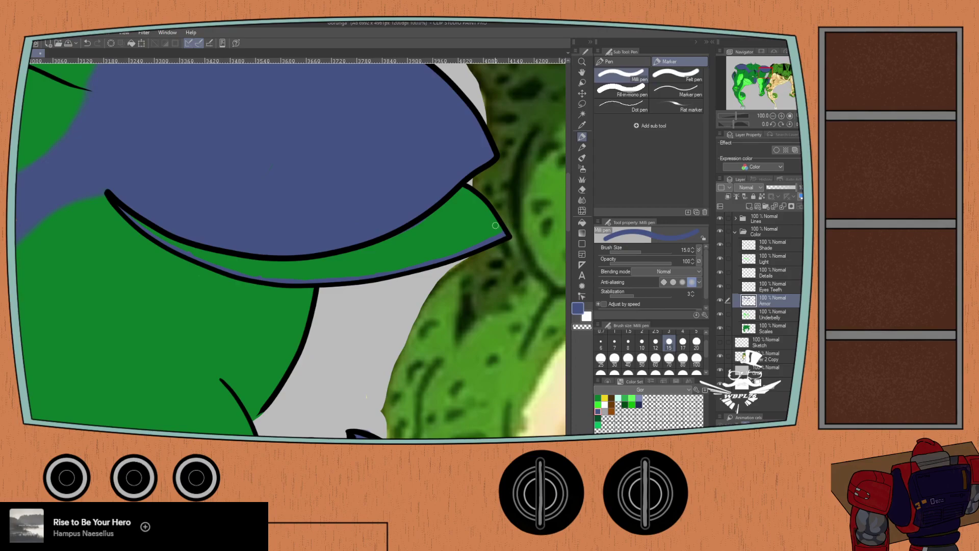
# - Widen and soften the right-hand flap's blue border with the Soft airbrush at size 15
pyautogui.press('b')
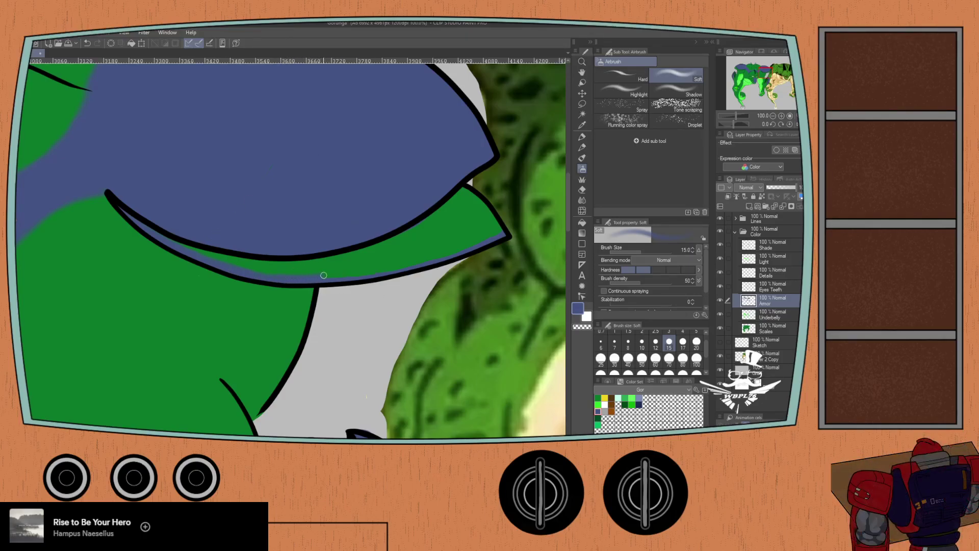
pyautogui.hotkey('ctrl', 'z')
pyautogui.moveTo(304, 279)
pyautogui.mouseDown()
pyautogui.moveTo(406, 267)
pyautogui.moveTo(378, 272)
pyautogui.moveTo(500, 231)
pyautogui.mouseUp()
pyautogui.moveTo(416, 263)
pyautogui.mouseDown()
pyautogui.moveTo(505, 228)
pyautogui.moveTo(399, 269)
pyautogui.moveTo(408, 266)
pyautogui.mouseUp()
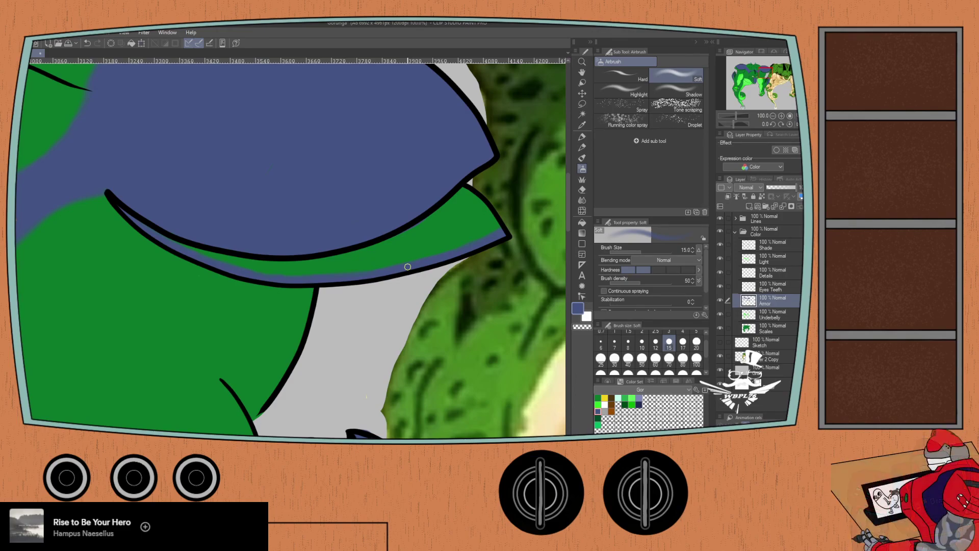
# - Paint a matching blue border along the lower edge of the left-hand shoulder flap with the Milli pen at size 15
pyautogui.moveTo(103, 242); pyautogui.dragTo(414, 280)
pyautogui.moveTo(41, 260); pyautogui.dragTo(418, 296)
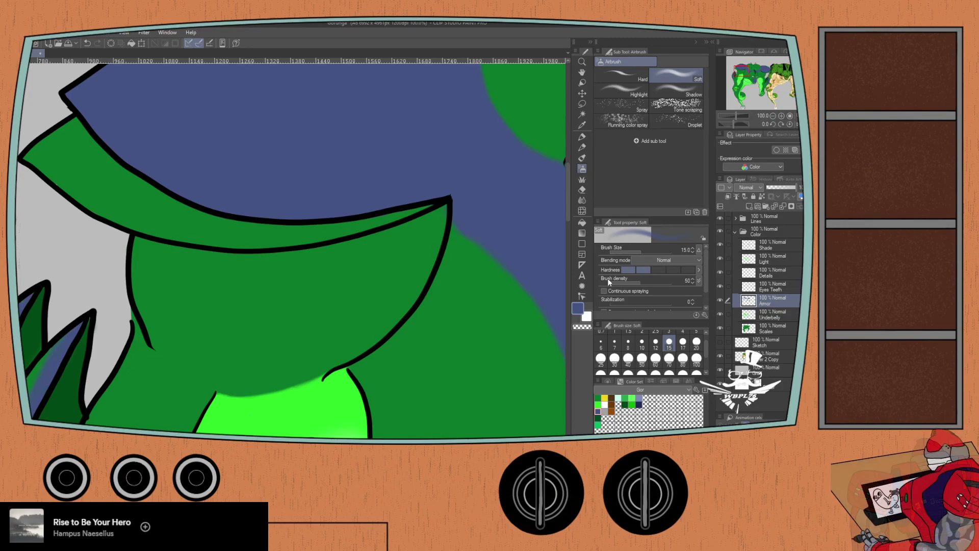
pyautogui.press('p')
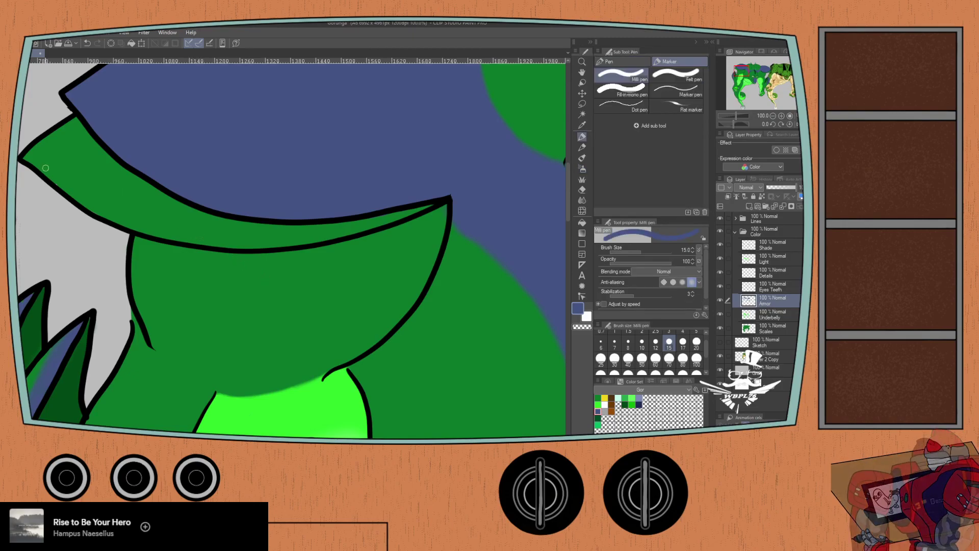
pyautogui.moveTo(22, 159); pyautogui.dragTo(94, 211)
pyautogui.click(25, 136)
pyautogui.hotkey('ctrl', 'z')
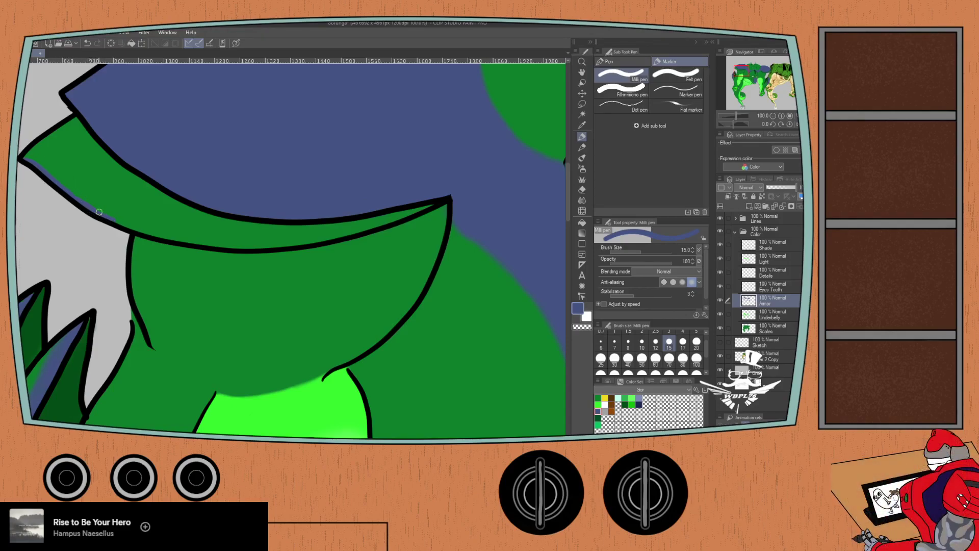
pyautogui.moveTo(124, 224); pyautogui.dragTo(256, 245)
pyautogui.press('e')
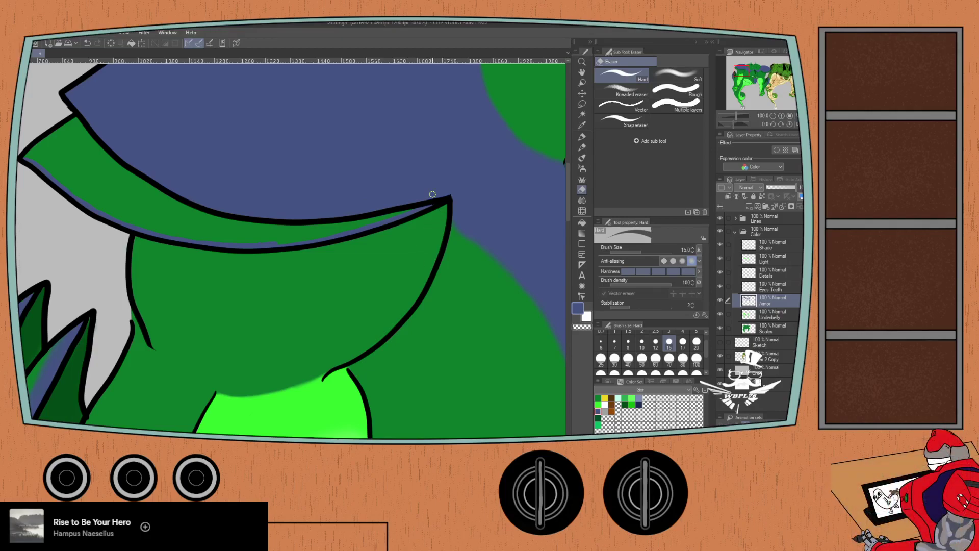
# - Thicken and blend the left-hand flap's blue border from its outer tip inward with the Soft airbrush
pyautogui.press('b')
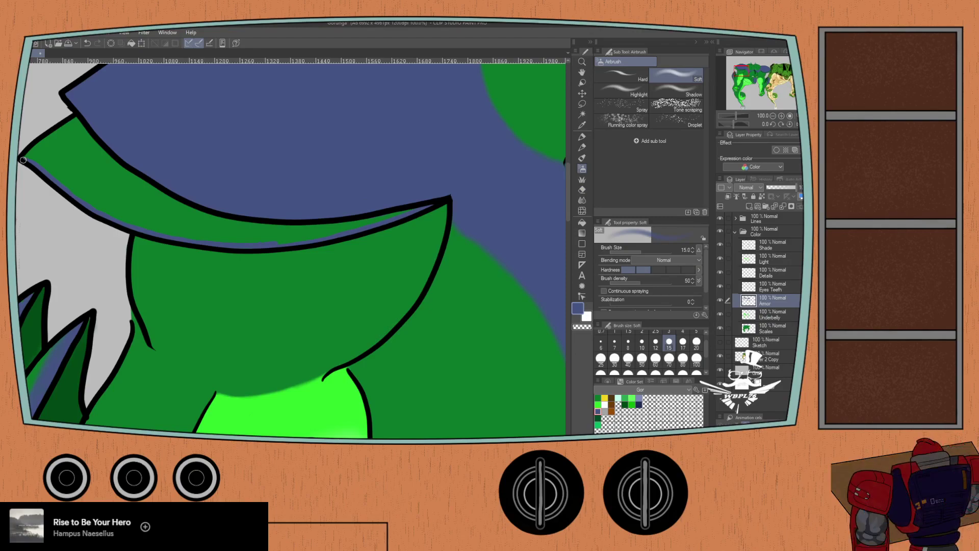
pyautogui.moveTo(24, 159); pyautogui.dragTo(82, 197)
pyautogui.moveTo(24, 161)
pyautogui.mouseDown()
pyautogui.moveTo(103, 212)
pyautogui.moveTo(117, 217)
pyautogui.moveTo(116, 208)
pyautogui.moveTo(88, 203)
pyautogui.moveTo(186, 238)
pyautogui.moveTo(116, 222)
pyautogui.moveTo(273, 243)
pyautogui.mouseUp()
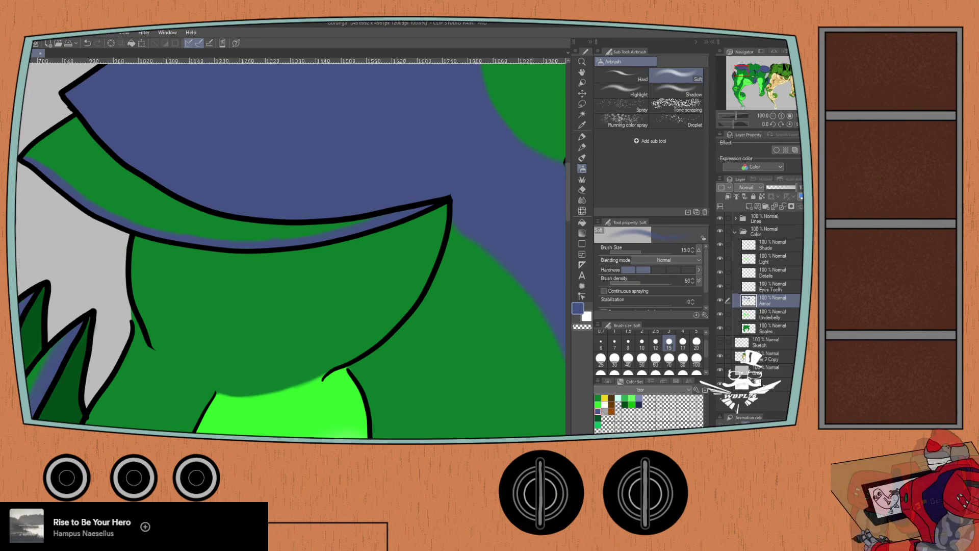
# - Try to move the Lines and Color folders together so the creature sits over the reference figure
pyautogui.hotkey('ctrl', '-')
pyautogui.hotkey('ctrl', '-')
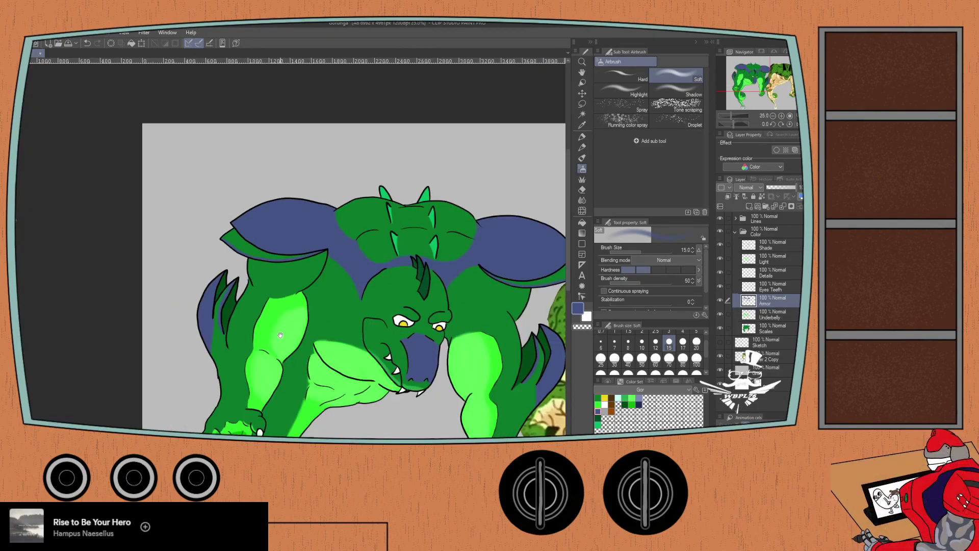
pyautogui.hotkey('ctrl', '-')
pyautogui.hotkey('ctrl', '-')
pyautogui.hotkey('ctrl', '-')
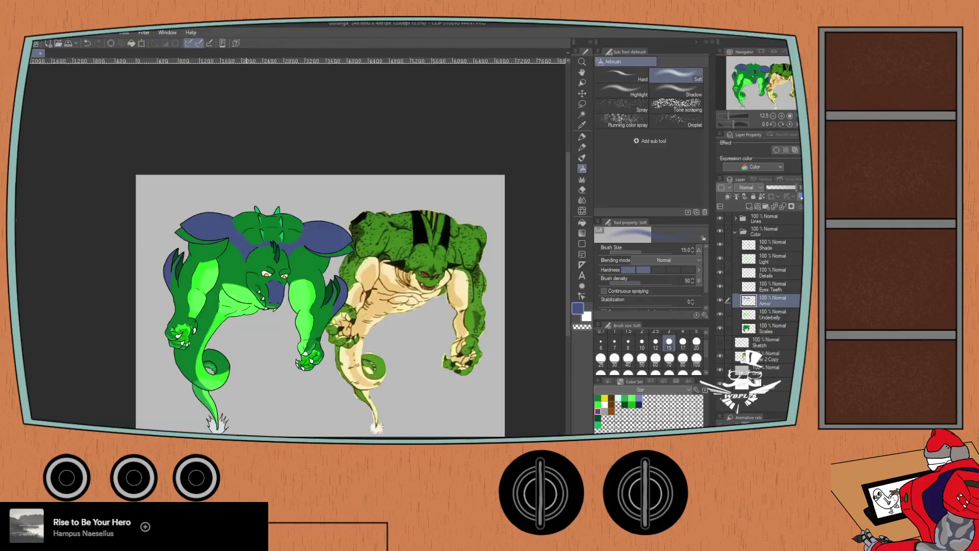
pyautogui.click(735, 233)
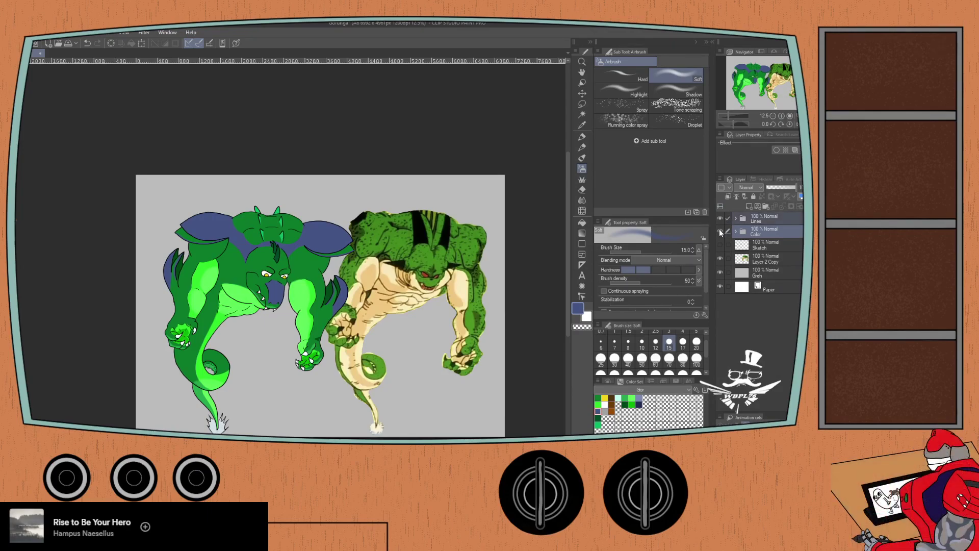
pyautogui.hotkey('ctrl', 't')
pyautogui.moveTo(261, 418); pyautogui.dragTo(374, 417)
pyautogui.moveTo(389, 416); pyautogui.dragTo(391, 419)
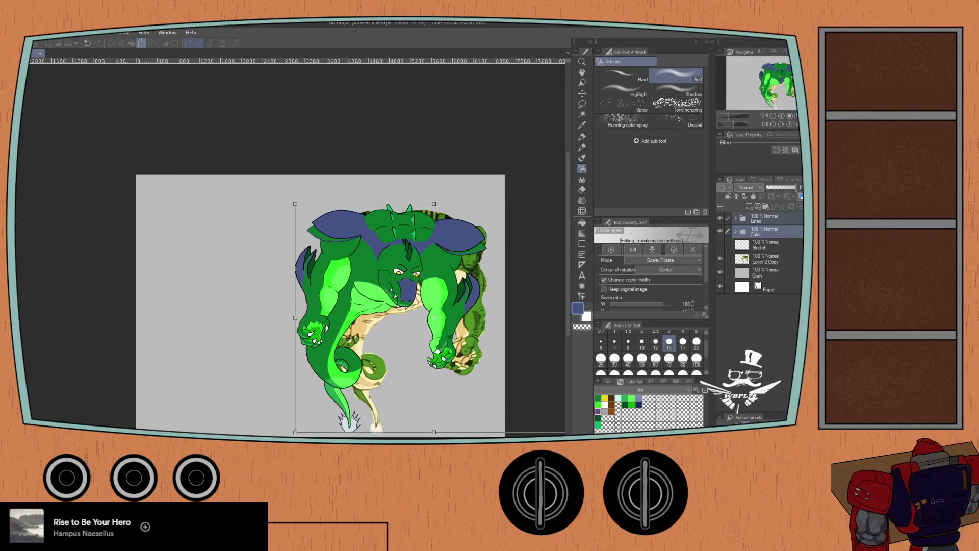
pyautogui.press('Escape')
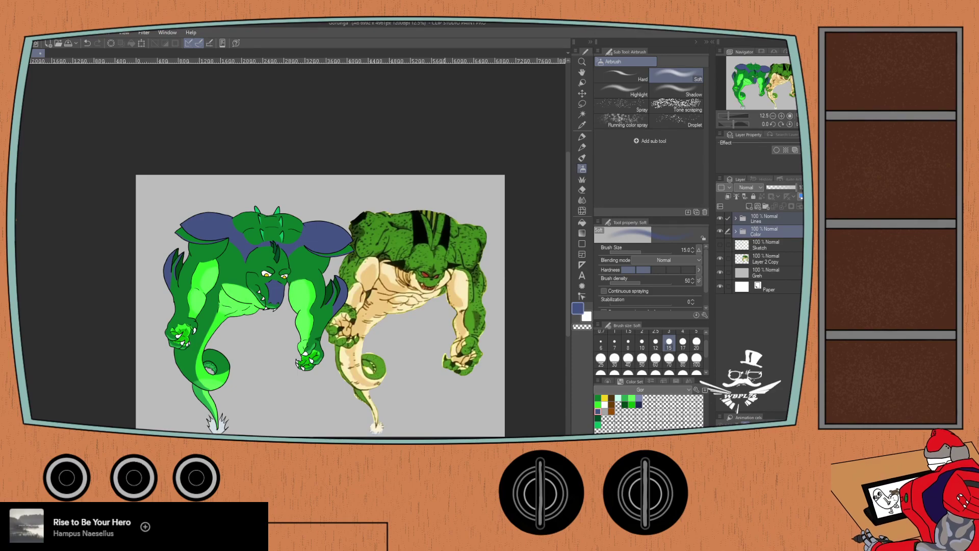
# - Hide the Layer 2 Copy reference figure and check the transform bounds of the Lines folder
pyautogui.click(720, 258)
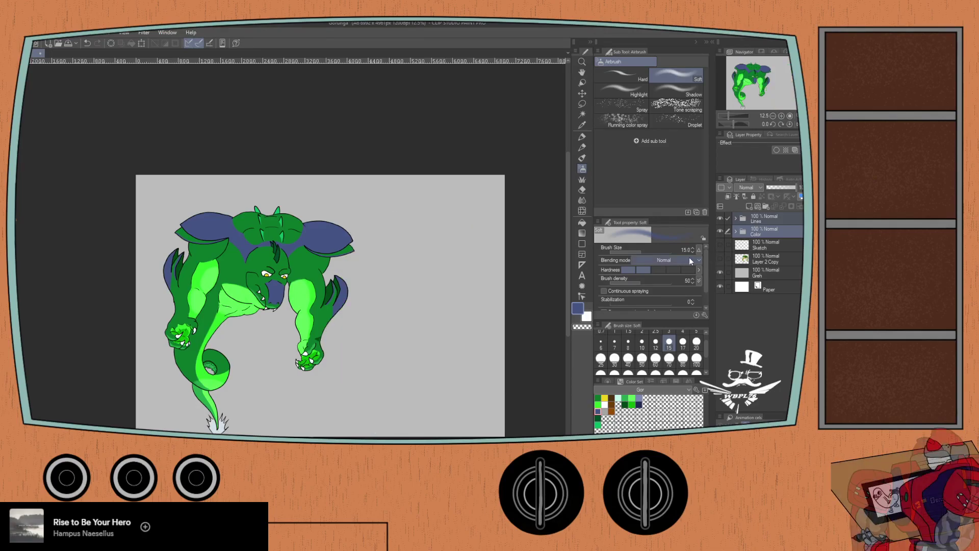
pyautogui.hotkey('ctrl', 't')
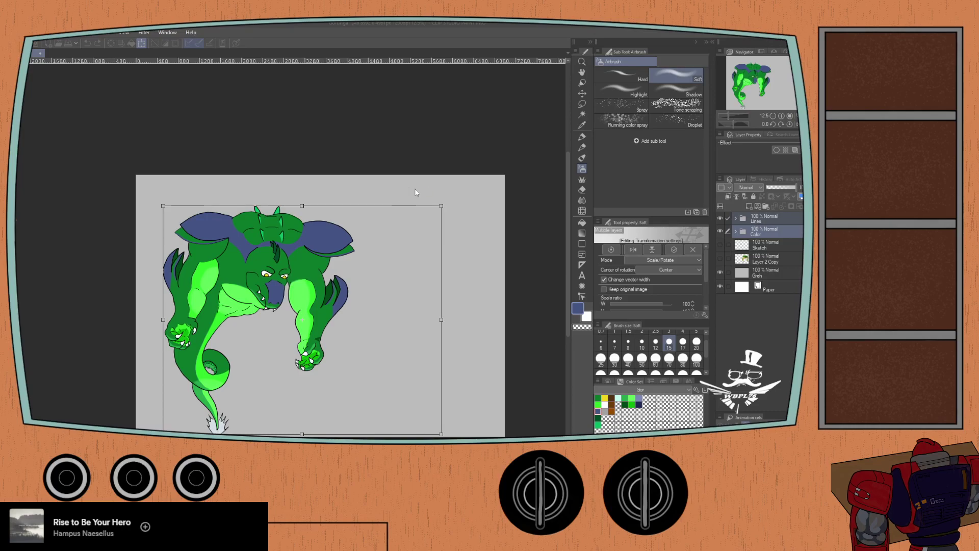
pyautogui.press('Return')
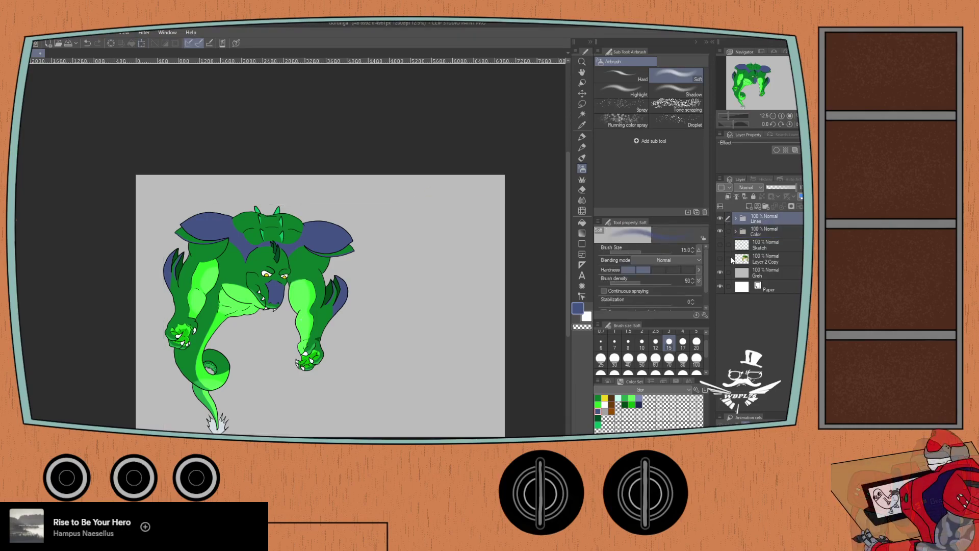
pyautogui.hotkey('ctrl', 't')
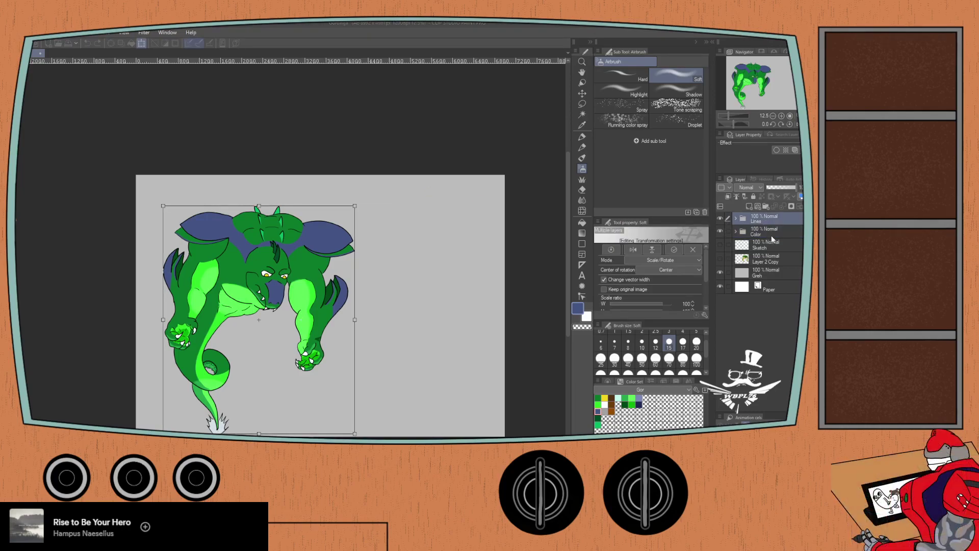
pyautogui.press('Return')
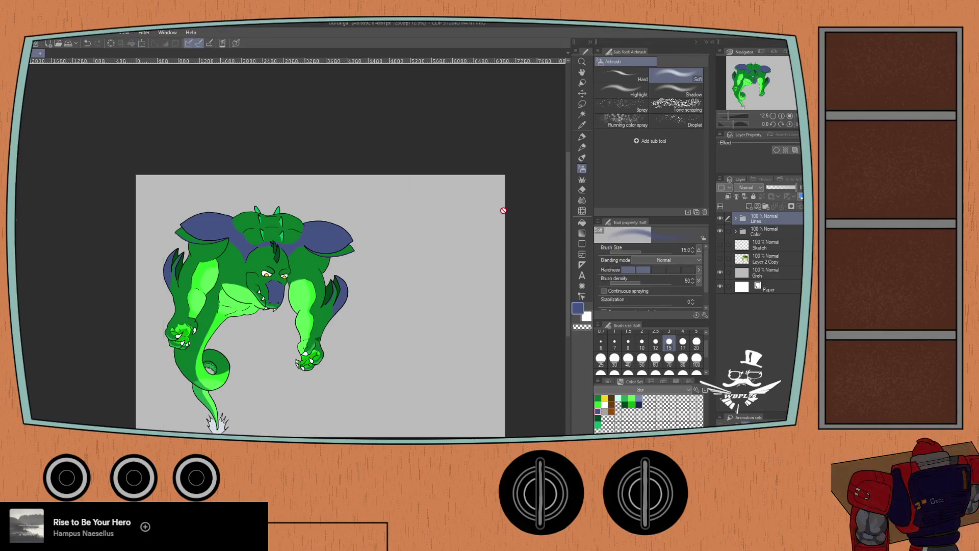
# - Check the Color folder's transform bounds and inspect the empty canvas beside the creature for stray paint
pyautogui.click(773, 236)
pyautogui.hotkey('ctrl', 't')
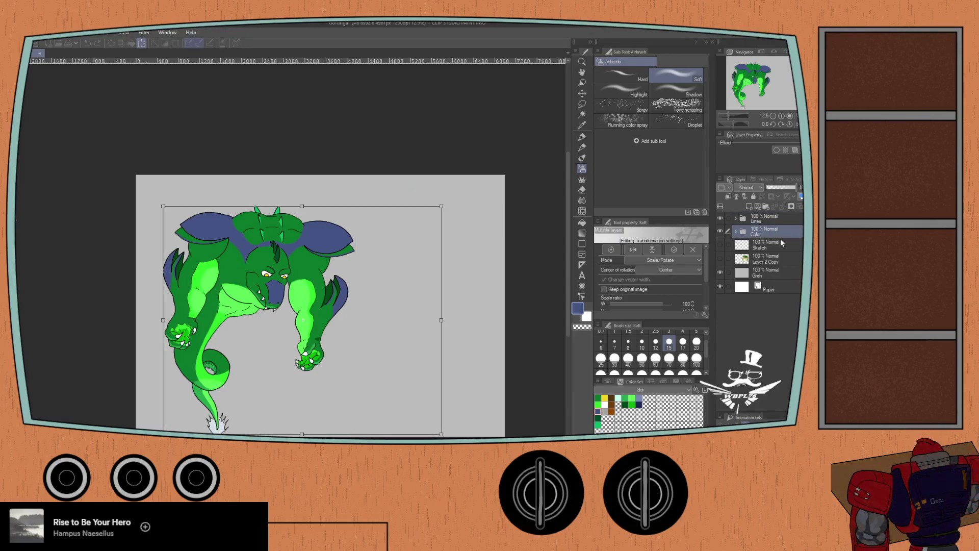
pyautogui.moveTo(301, 357); pyautogui.dragTo(295, 310)
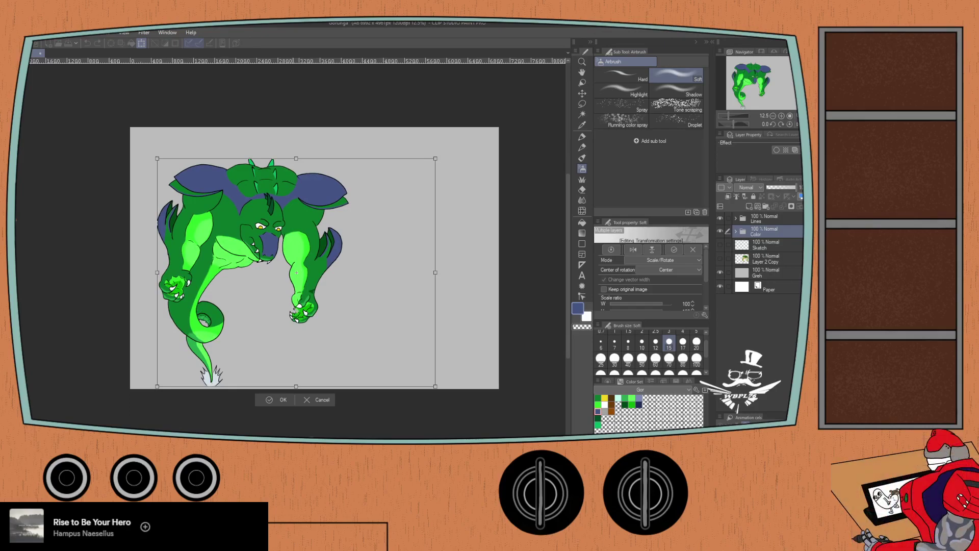
pyautogui.scroll(2, 296, 312)
pyautogui.moveTo(296, 310); pyautogui.dragTo(166, 237)
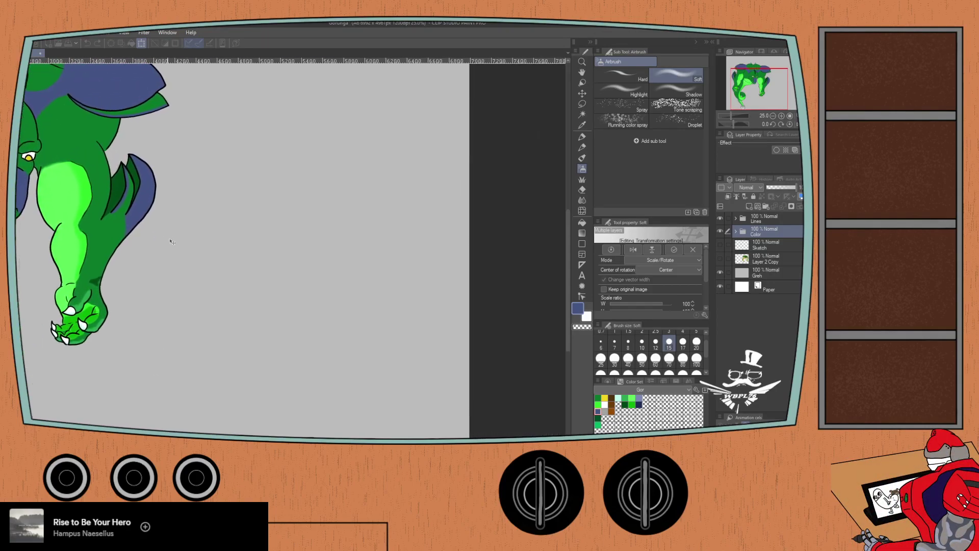
pyautogui.scroll(-2, 146, 220)
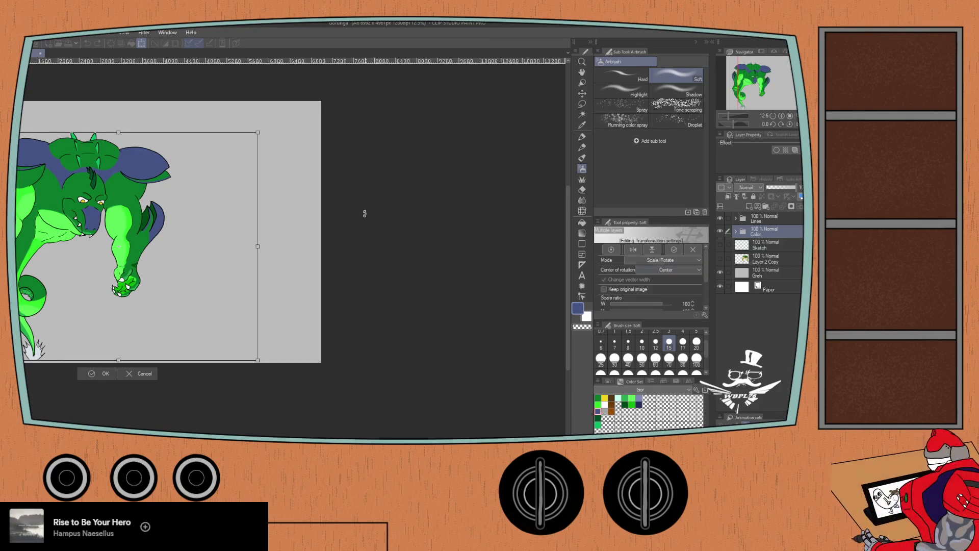
pyautogui.click(129, 373)
# - Switch to the Hard eraser, expand the Color folder, and check the transform bounds of its Shade and Light layers
pyautogui.press('e')
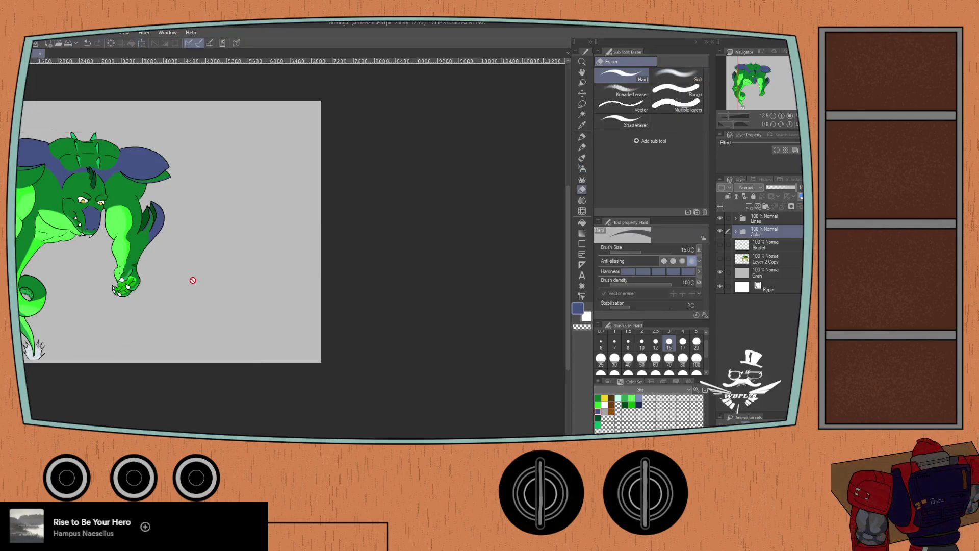
pyautogui.click(735, 231)
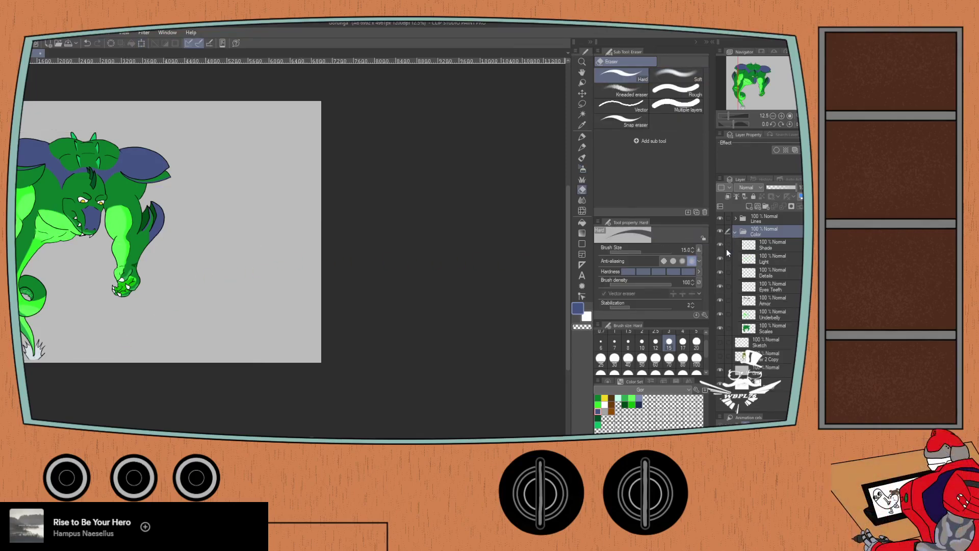
pyautogui.click(763, 246)
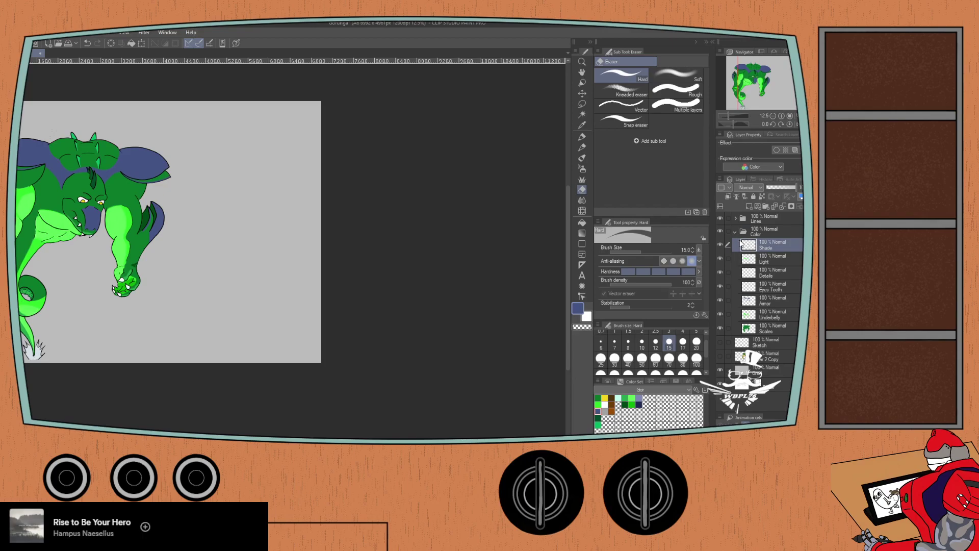
pyautogui.hotkey('ctrl', 't')
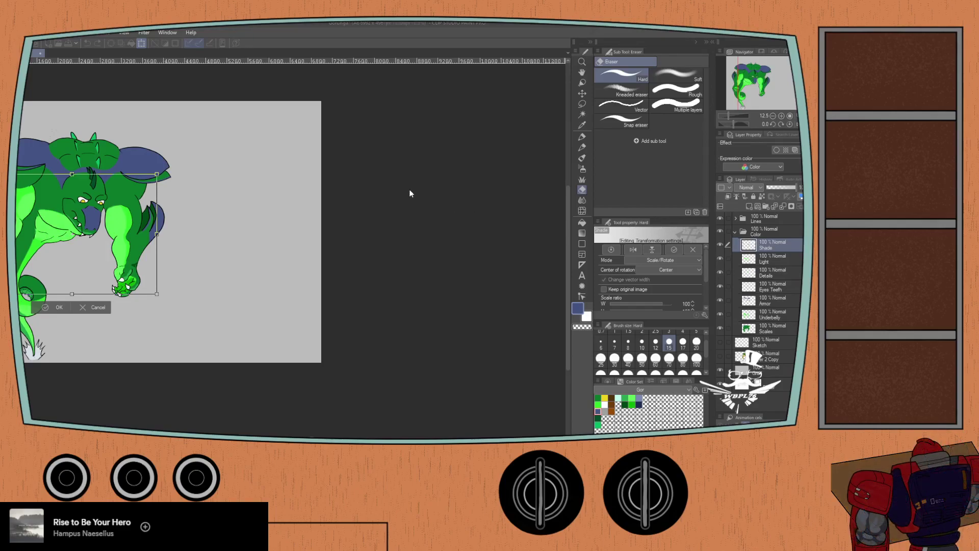
pyautogui.press('Return')
pyautogui.click(755, 260)
pyautogui.hotkey('ctrl', 't')
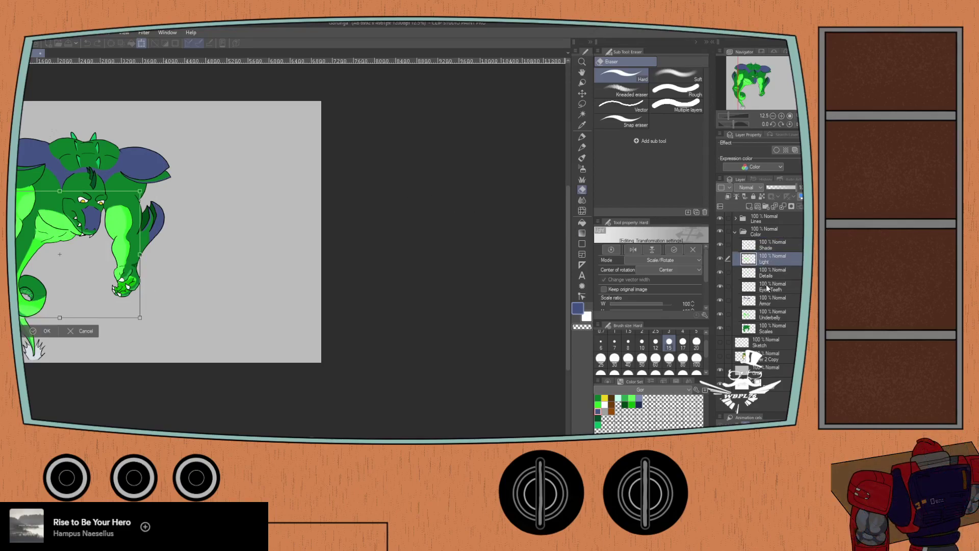
pyautogui.press('Return')
# - Check the transform bounds of the Details and Eyes Teeth layers for stray paint
pyautogui.click(766, 275)
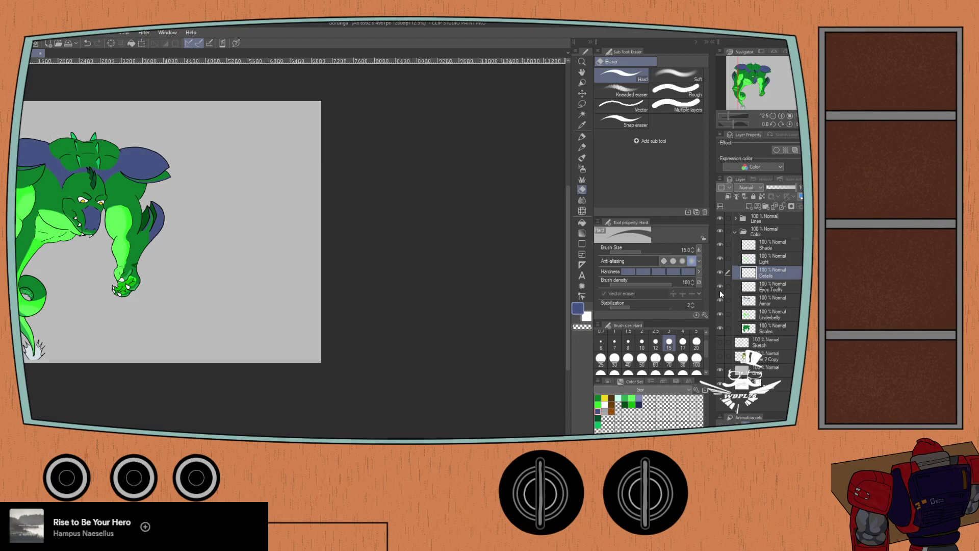
pyautogui.hotkey('ctrl', 't')
pyautogui.click(74, 375)
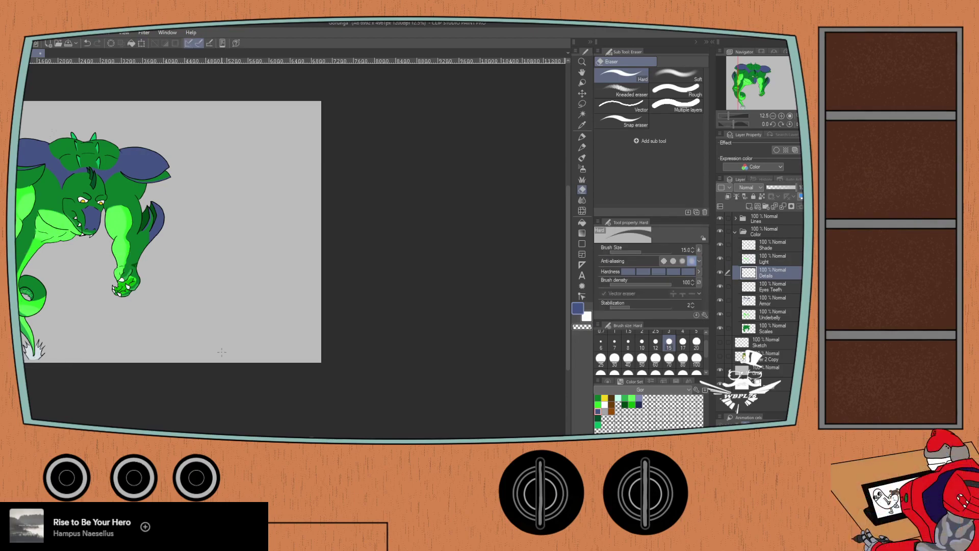
pyautogui.click(770, 287)
pyautogui.hotkey('ctrl', 't')
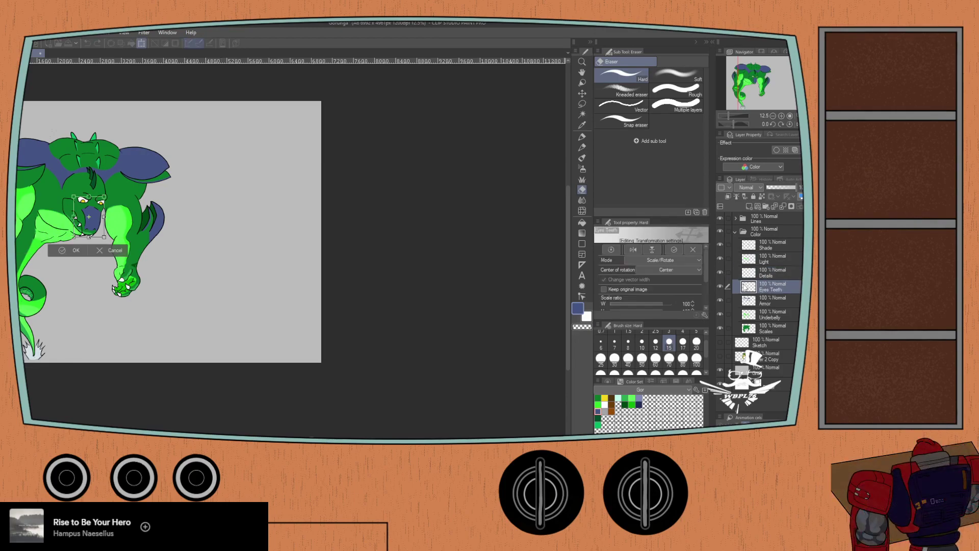
pyautogui.click(106, 251)
# - Check the transform bounds of the Armor and Underbelly layers for stray paint
pyautogui.click(757, 300)
pyautogui.hotkey('ctrl', 't')
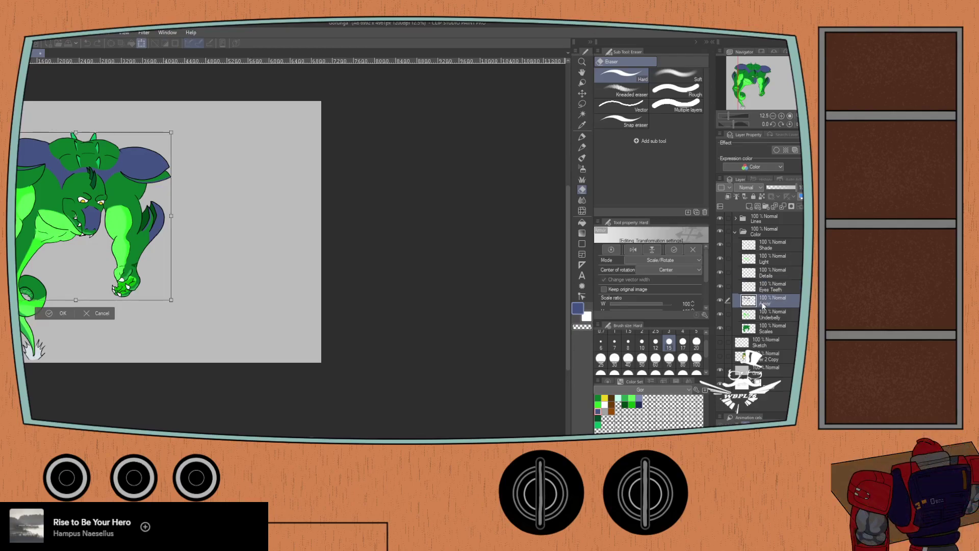
pyautogui.click(88, 316)
pyautogui.click(760, 315)
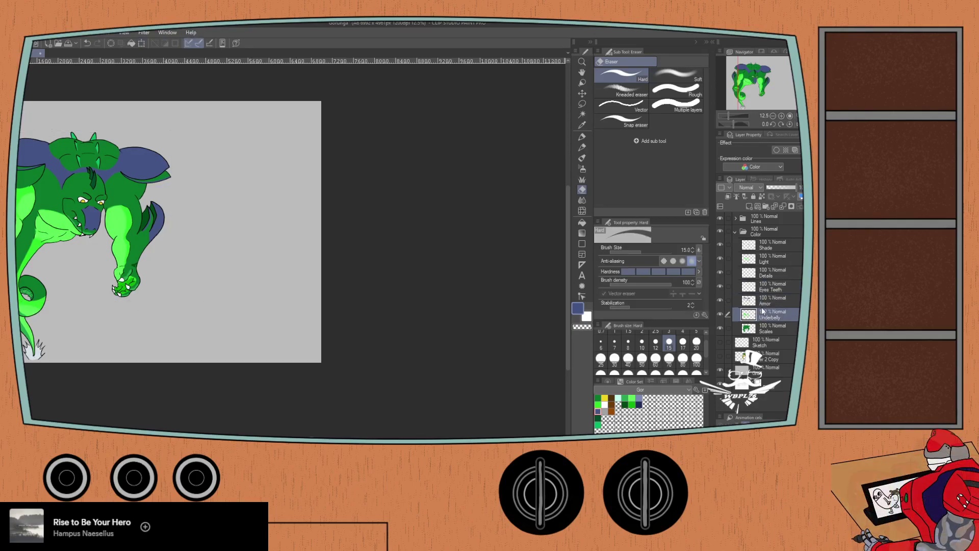
pyautogui.hotkey('ctrl', 't')
pyautogui.click(68, 370)
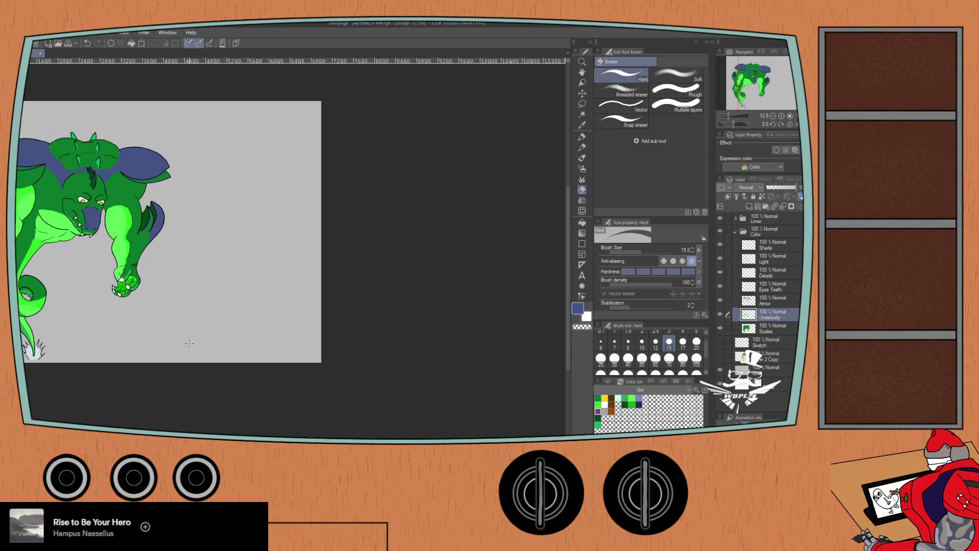
# - Check the Scales layer's transform bounds and examine the empty canvas within them for stray paint
pyautogui.click(743, 323)
pyautogui.hotkey('ctrl', 't')
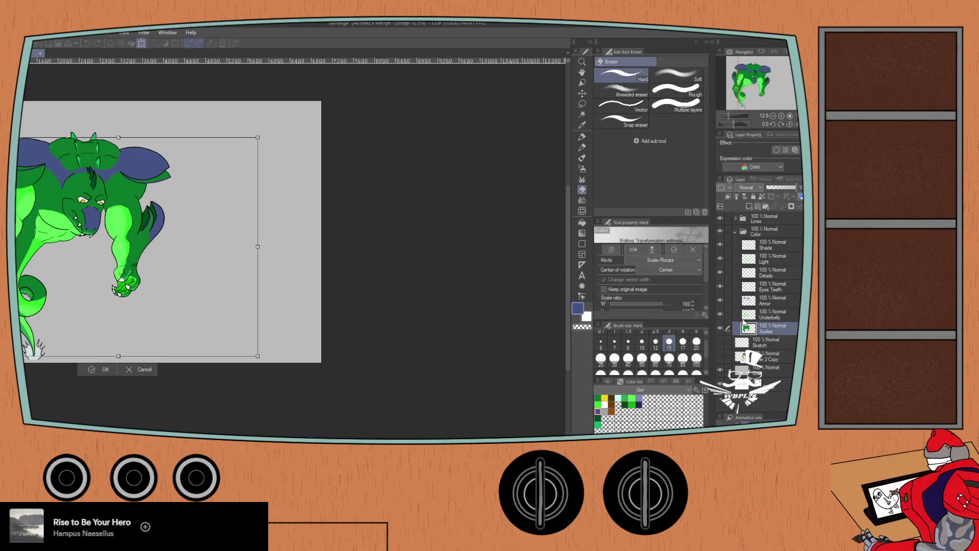
pyautogui.hotkey('ctrl', '+')
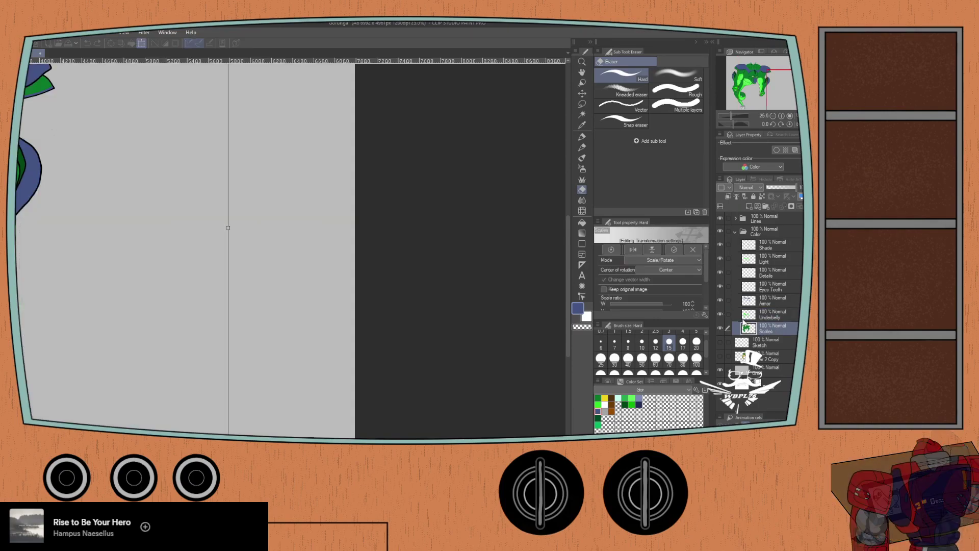
pyautogui.moveTo(50, 334); pyautogui.dragTo(159, 338)
pyautogui.hotkey('ctrl', '-')
pyautogui.moveTo(350, 338); pyautogui.dragTo(369, 338)
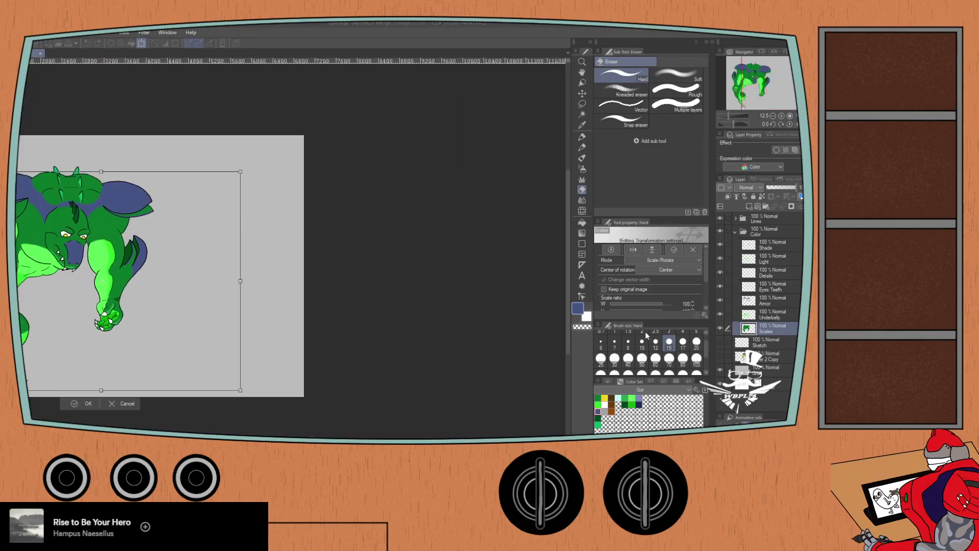
pyautogui.press('Return')
# - Erase stray paint from the empty area beside the creature on the Scales layer with the Hard eraser at size 2000, and recheck its bounds
pyautogui.click(696, 358)
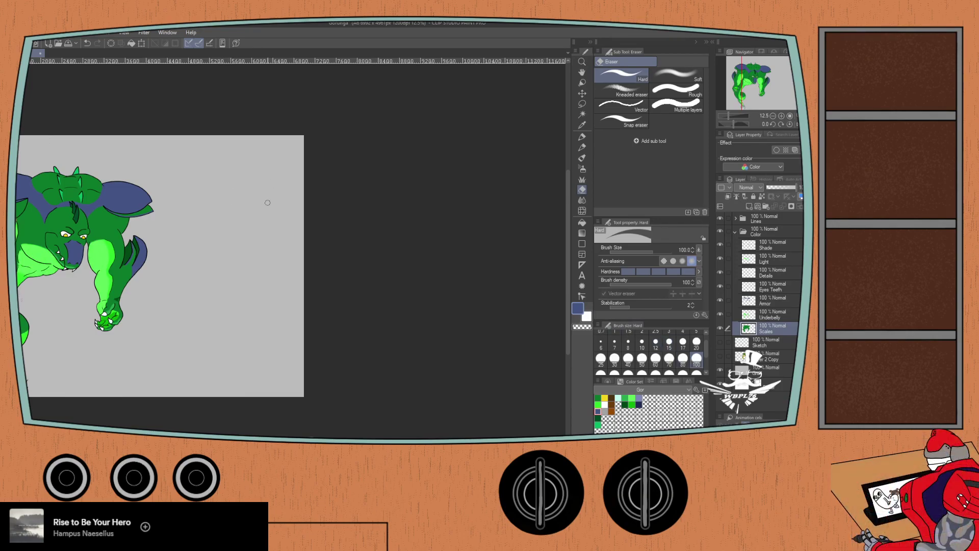
pyautogui.moveTo(706, 357); pyautogui.dragTo(705, 376)
pyautogui.click(696, 365)
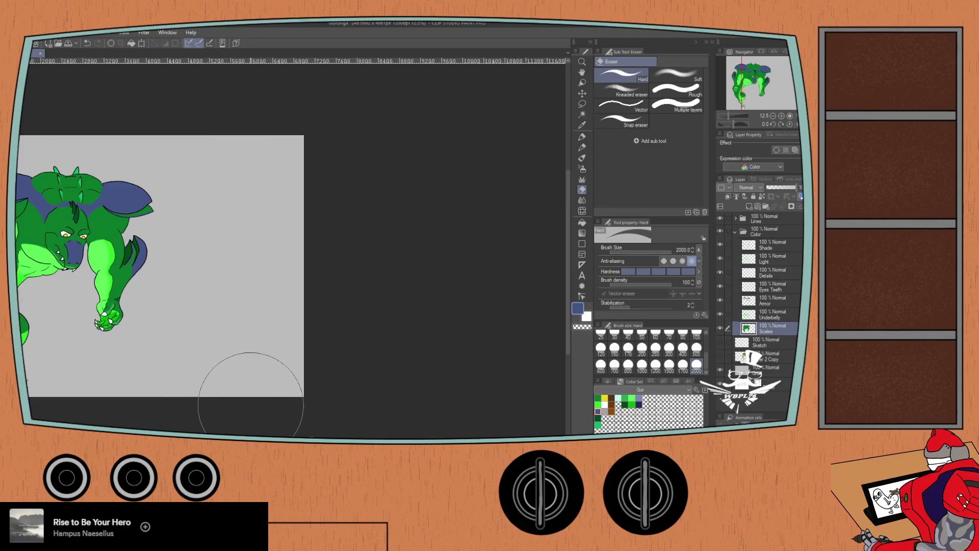
pyautogui.hotkey('ctrl', 't')
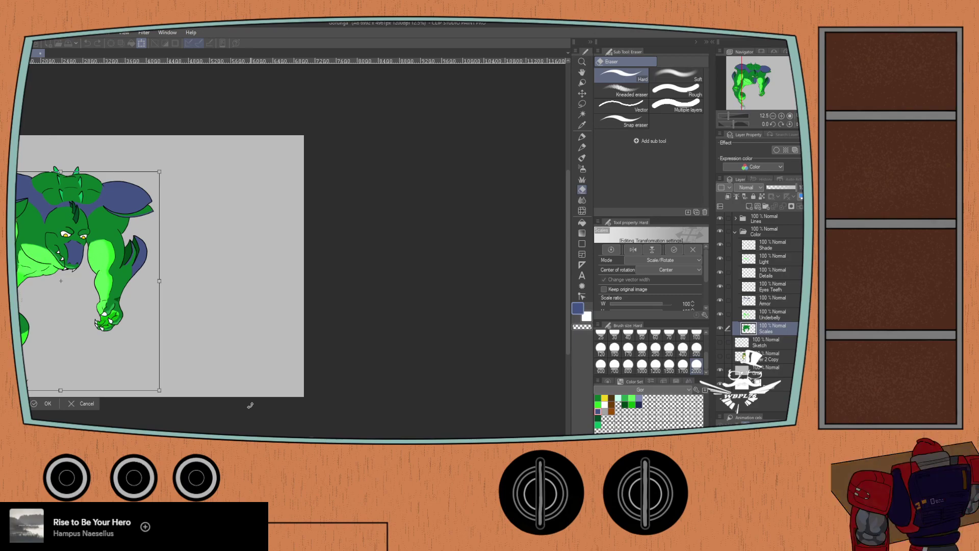
pyautogui.click(72, 403)
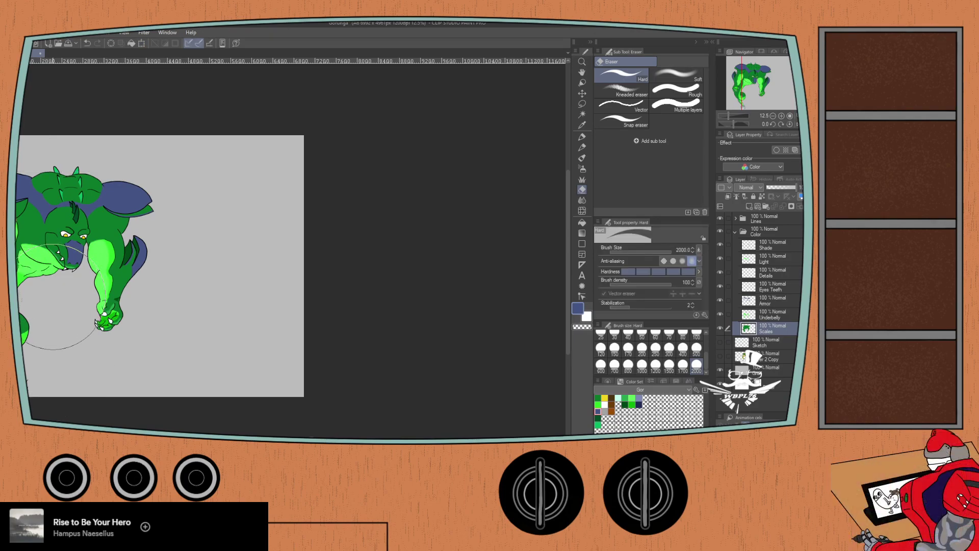
# - Set the Hard eraser's size to 100
pyautogui.scroll(2, 59, 298)
pyautogui.scroll(-2, 397, 365)
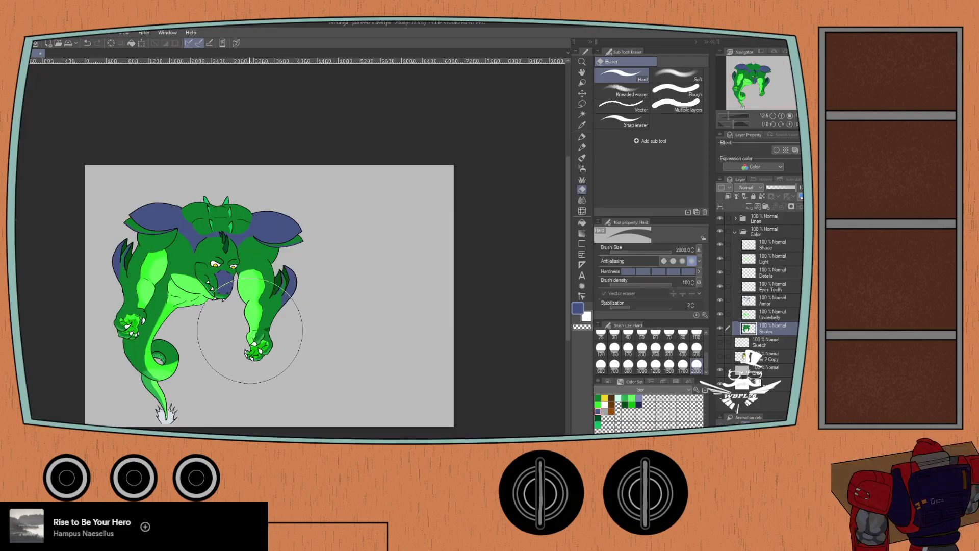
pyautogui.scroll(2, 249, 330)
pyautogui.click(696, 335)
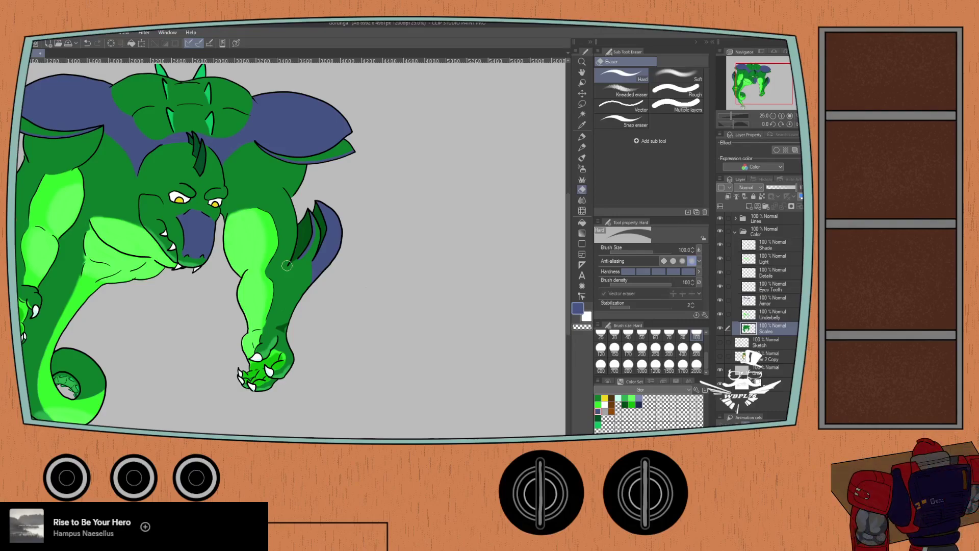
pyautogui.moveTo(134, 349)
pyautogui.mouseDown()
pyautogui.moveTo(272, 308)
pyautogui.moveTo(274, 327)
pyautogui.moveTo(255, 358)
pyautogui.mouseUp()
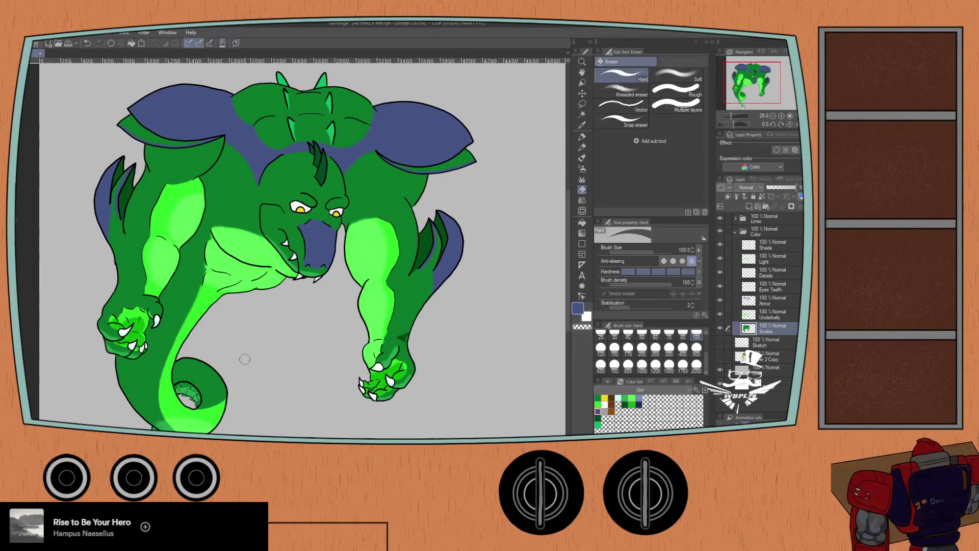
# - Select the Light layer and compare the creature's hand and tail with that layer hidden and shown
pyautogui.click(767, 272)
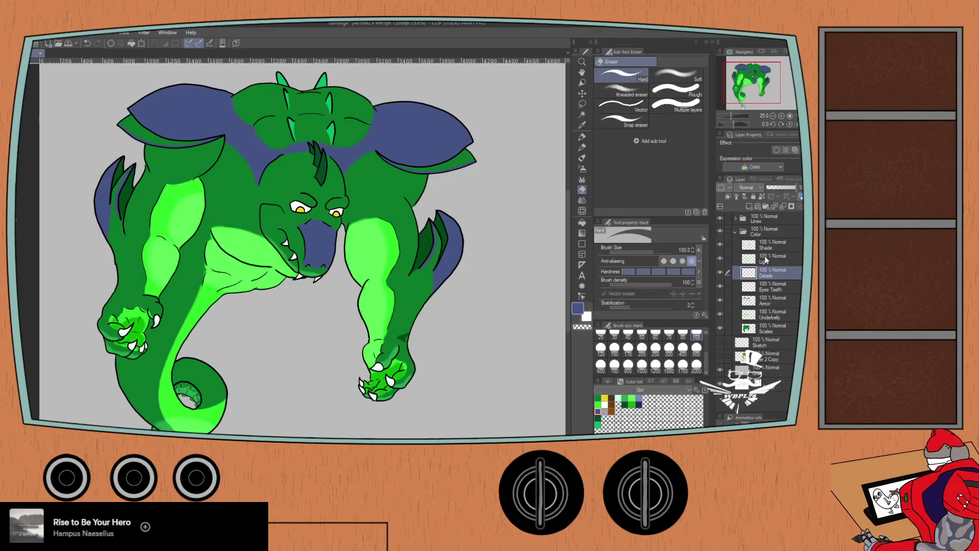
pyautogui.click(762, 262)
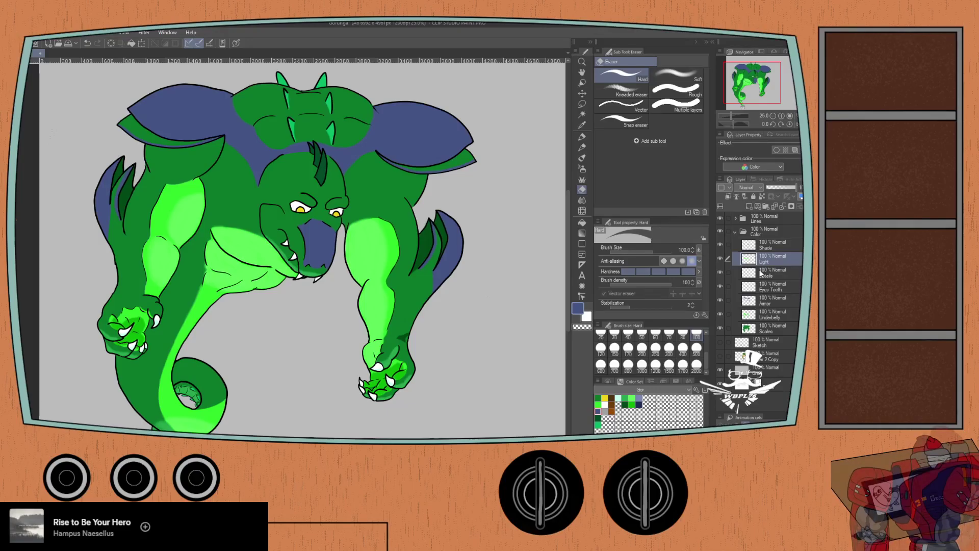
pyautogui.scroll(-3, 36, 270)
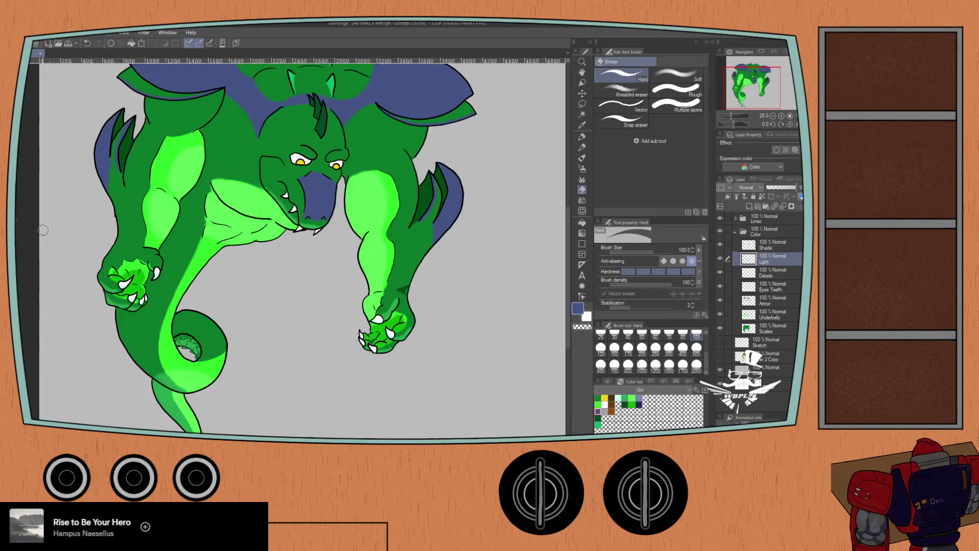
pyautogui.scroll(3, 43, 230)
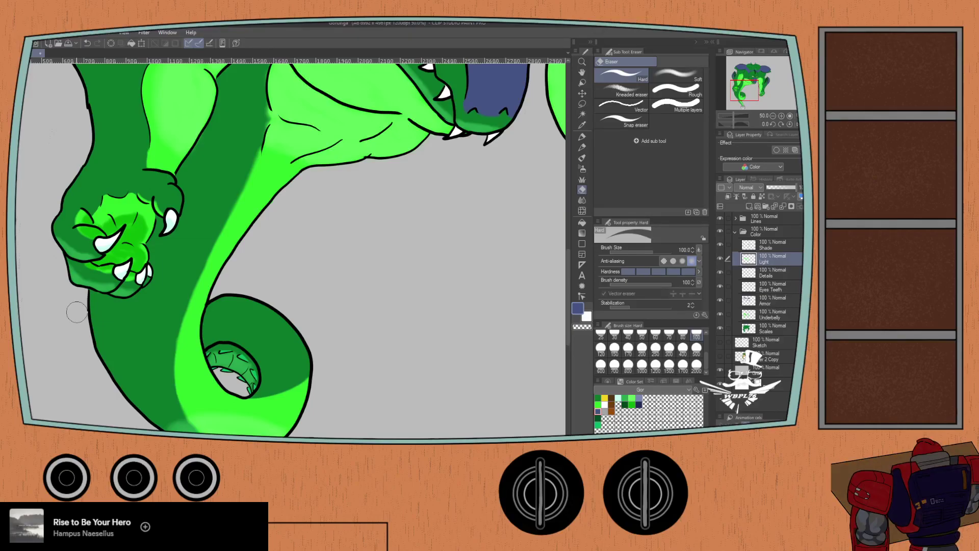
pyautogui.click(720, 258)
pyautogui.click(719, 258)
pyautogui.click(720, 259)
pyautogui.click(719, 257)
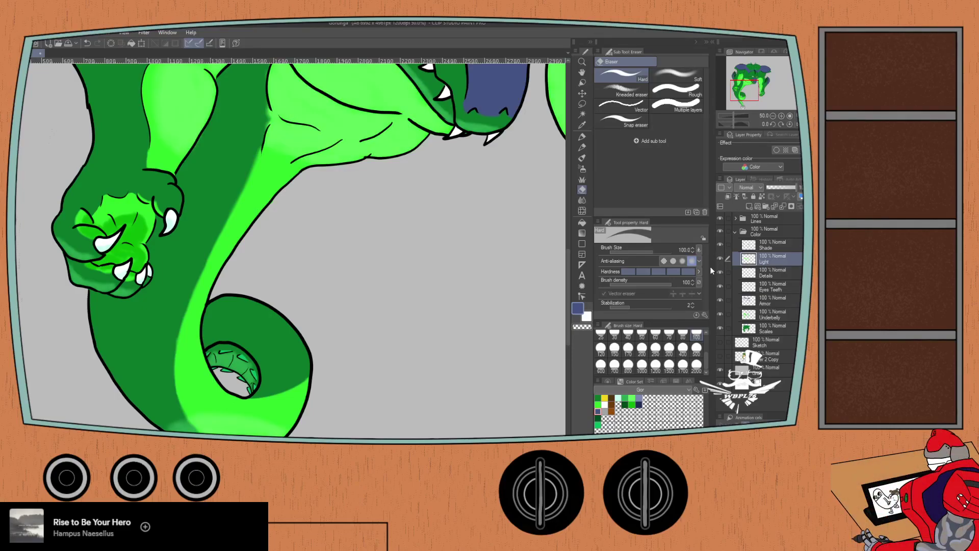
# - On the Shade layer, set the Milli pen to dark green, try a scribble on the tail's curl, and undo the scribble
pyautogui.click(759, 241)
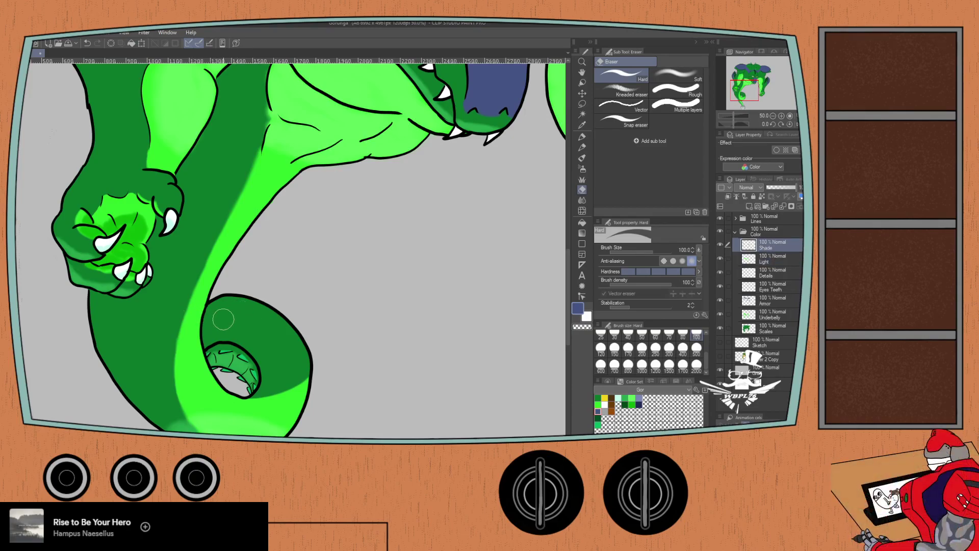
pyautogui.press('b')
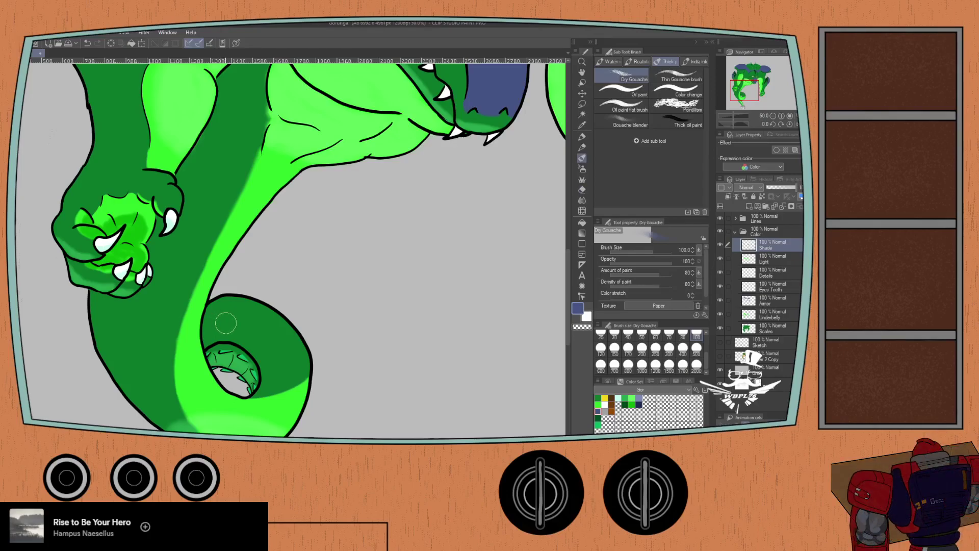
pyautogui.press('b')
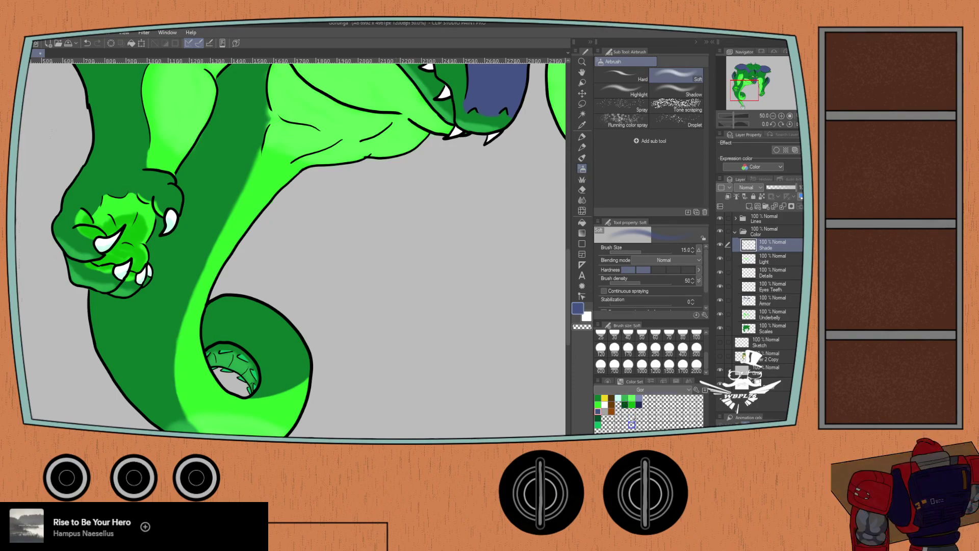
pyautogui.click(625, 404)
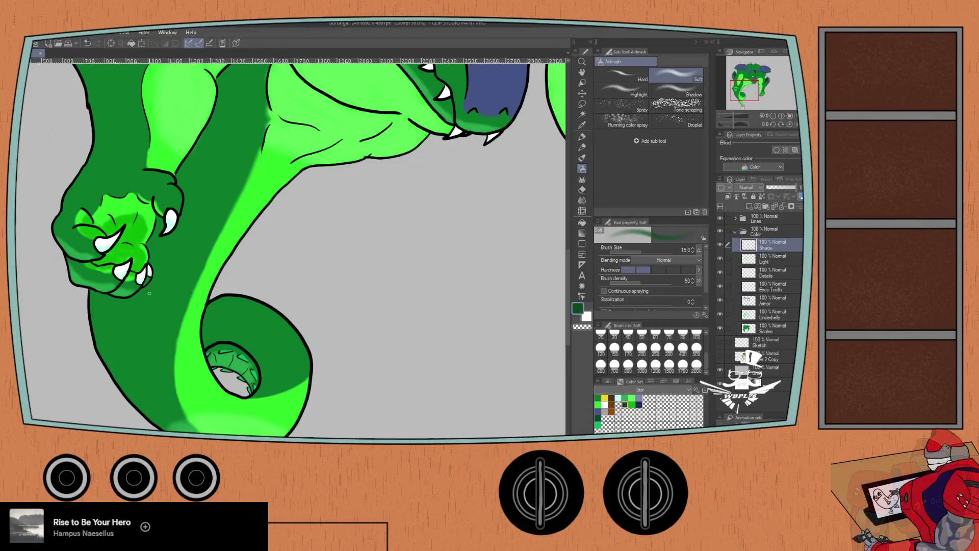
pyautogui.press('p')
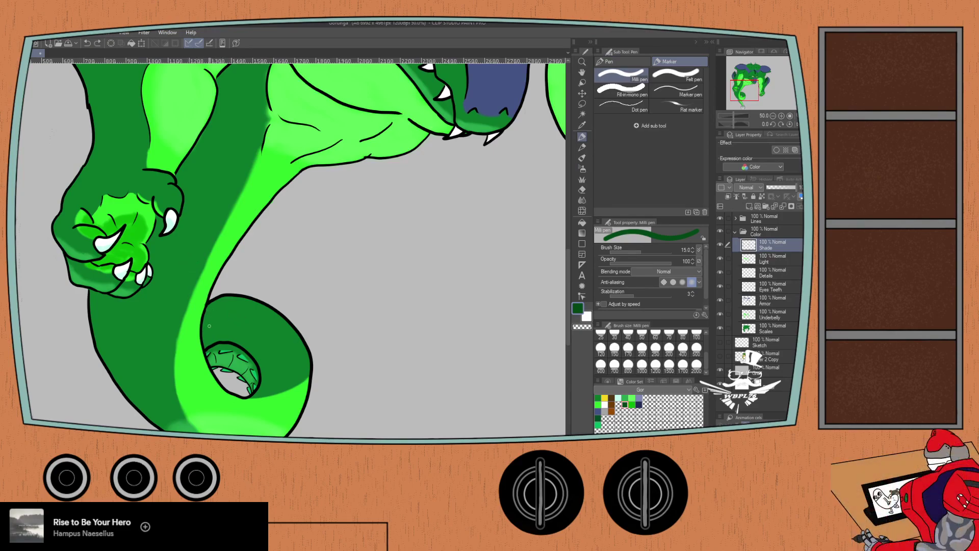
pyautogui.moveTo(247, 304)
pyautogui.mouseDown()
pyautogui.moveTo(278, 321)
pyautogui.moveTo(213, 331)
pyautogui.moveTo(254, 340)
pyautogui.moveTo(286, 334)
pyautogui.mouseUp()
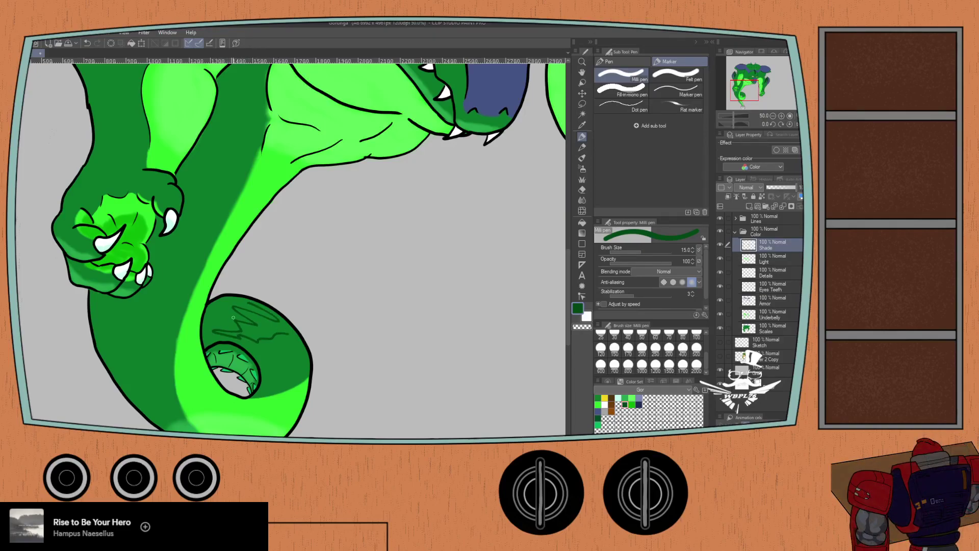
pyautogui.hotkey('ctrl', 'z')
# - Show the reference figure and compare its curled tail with the creature's tail
pyautogui.scroll(-2, 213, 366)
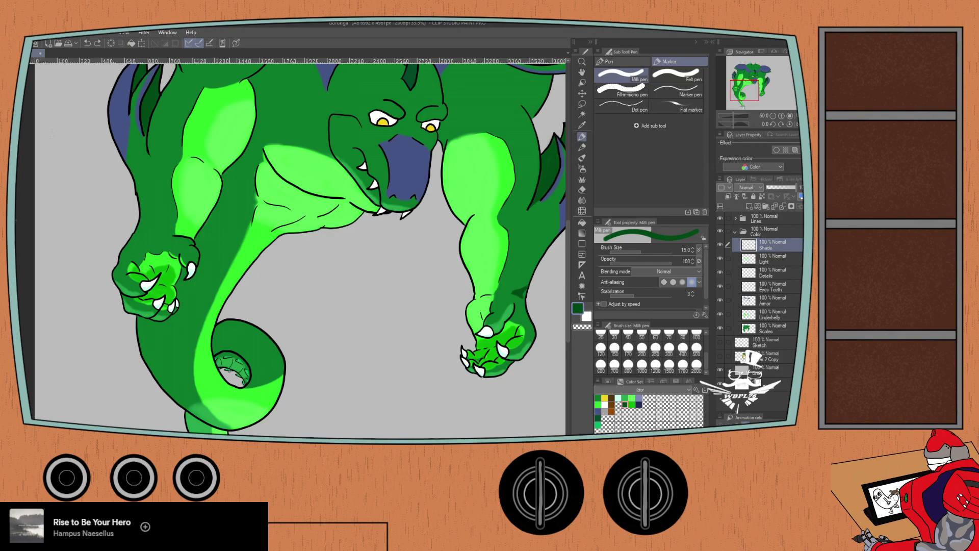
pyautogui.click(719, 354)
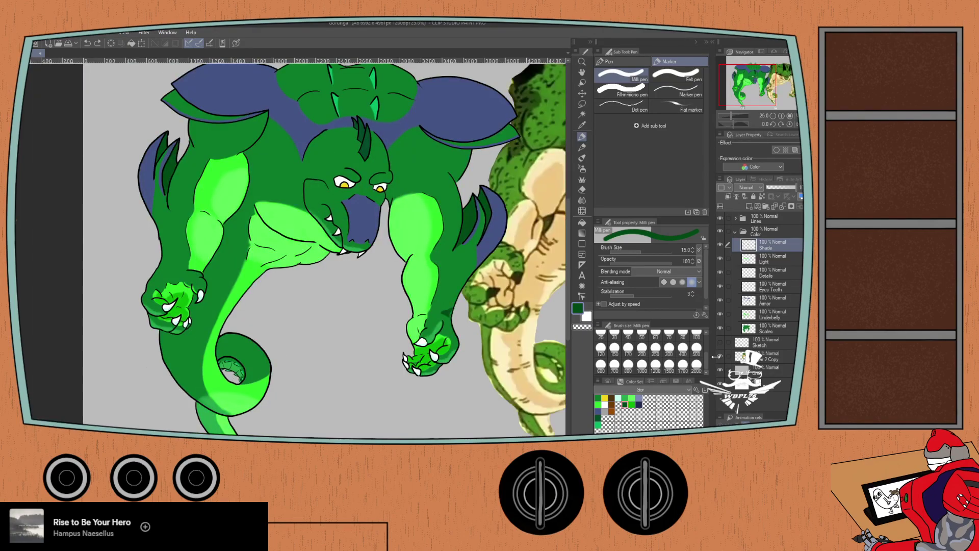
pyautogui.moveTo(194, 377); pyautogui.dragTo(134, 362)
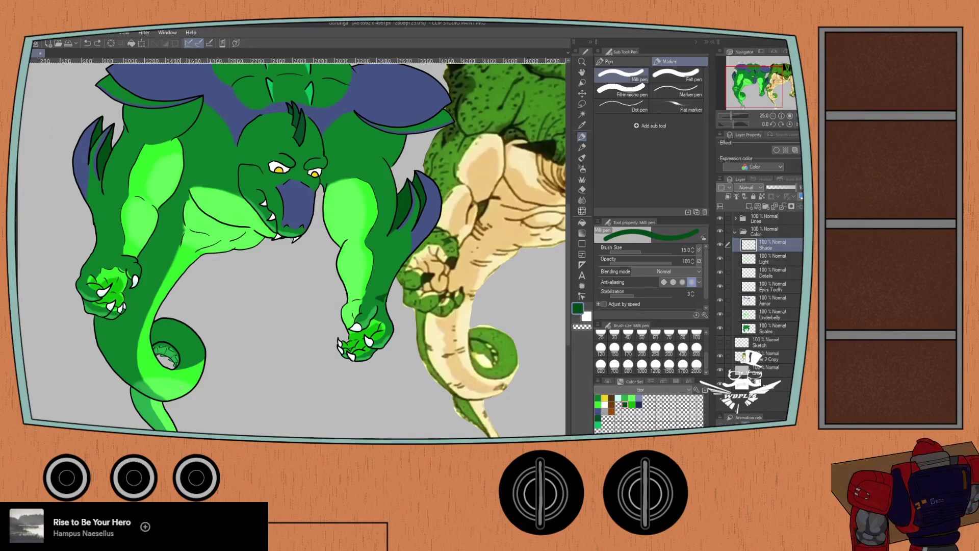
pyautogui.scroll(-3, 181, 386)
pyautogui.scroll(3, 181, 386)
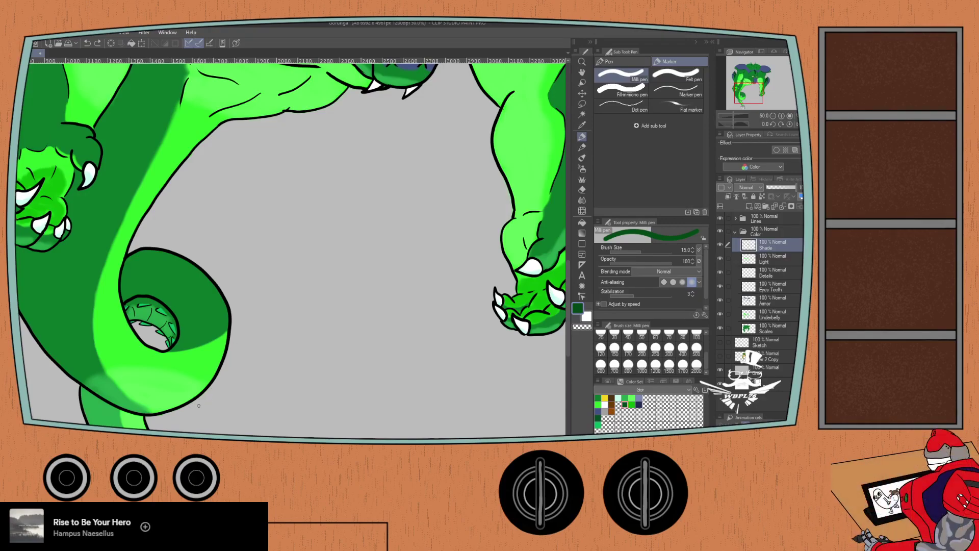
# - Try a curved arrow beside the tail's curl following its bend, and undo it
pyautogui.moveTo(224, 391)
pyautogui.mouseDown()
pyautogui.moveTo(266, 352)
pyautogui.moveTo(241, 317)
pyautogui.moveTo(255, 302)
pyautogui.moveTo(244, 338)
pyautogui.mouseUp()
pyautogui.hotkey('ctrl', 'z')
pyautogui.moveTo(224, 393)
pyautogui.mouseDown()
pyautogui.moveTo(258, 369)
pyautogui.moveTo(248, 303)
pyautogui.moveTo(258, 305)
pyautogui.mouseUp()
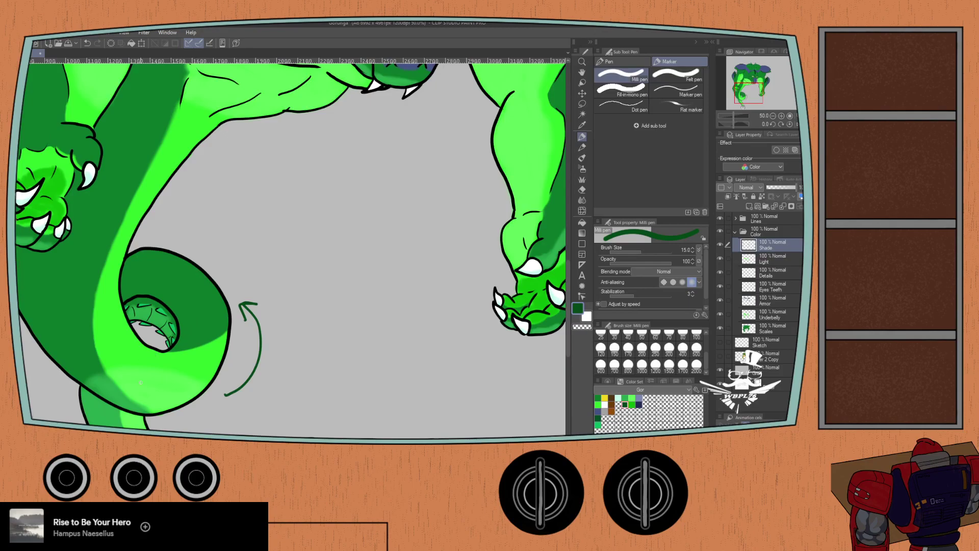
pyautogui.hotkey('ctrl', 'z')
pyautogui.hotkey('ctrl', 'z')
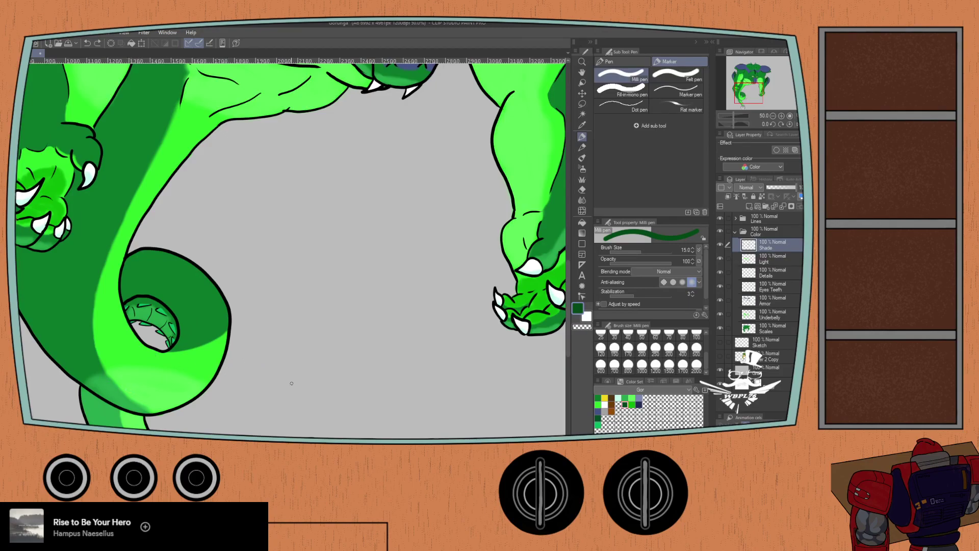
# - Draw a demonstration circle with a small triangular light source below it in the empty area beside the tail
pyautogui.moveTo(296, 334)
pyautogui.mouseDown()
pyautogui.moveTo(268, 361)
pyautogui.moveTo(327, 387)
pyautogui.moveTo(272, 335)
pyautogui.mouseUp()
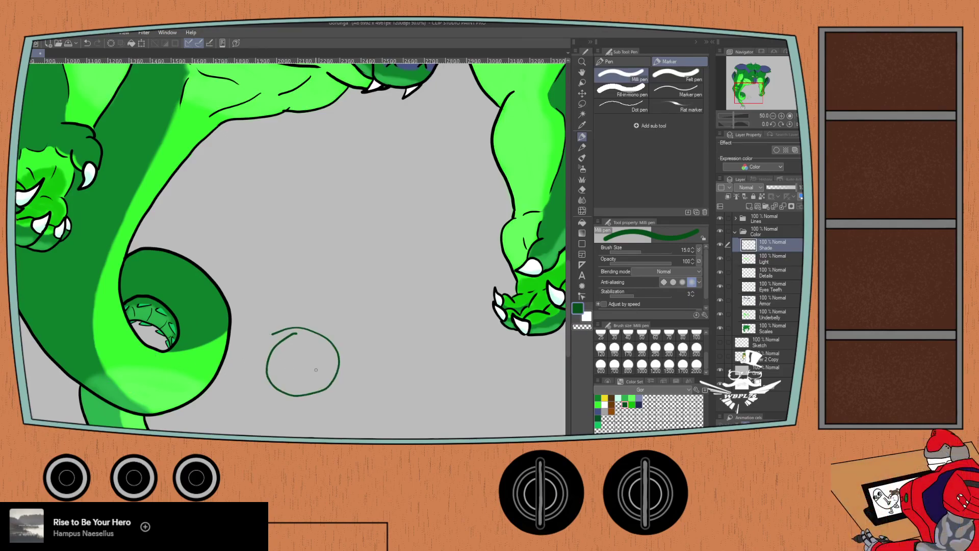
pyautogui.moveTo(294, 414)
pyautogui.mouseDown()
pyautogui.moveTo(283, 433)
pyautogui.moveTo(300, 414)
pyautogui.moveTo(277, 417)
pyautogui.moveTo(302, 430)
pyautogui.moveTo(284, 434)
pyautogui.mouseUp()
pyautogui.hotkey('ctrl', 'z')
# - Try Milli pen hatching lines in the lower part of the demonstration circle, and undo strokes
pyautogui.moveTo(331, 381); pyautogui.dragTo(274, 388)
pyautogui.hotkey('ctrl', 'z')
pyautogui.moveTo(334, 362)
pyautogui.mouseDown()
pyautogui.moveTo(329, 390)
pyautogui.moveTo(301, 394)
pyautogui.mouseUp()
pyautogui.moveTo(282, 366)
pyautogui.mouseDown()
pyautogui.moveTo(291, 394)
pyautogui.moveTo(278, 390)
pyautogui.mouseUp()
pyautogui.hotkey('ctrl', 'z')
pyautogui.hotkey('ctrl', 'z')
pyautogui.hotkey('ctrl', 'z')
pyautogui.hotkey('ctrl', 'z')
pyautogui.hotkey('ctrl', 'z')
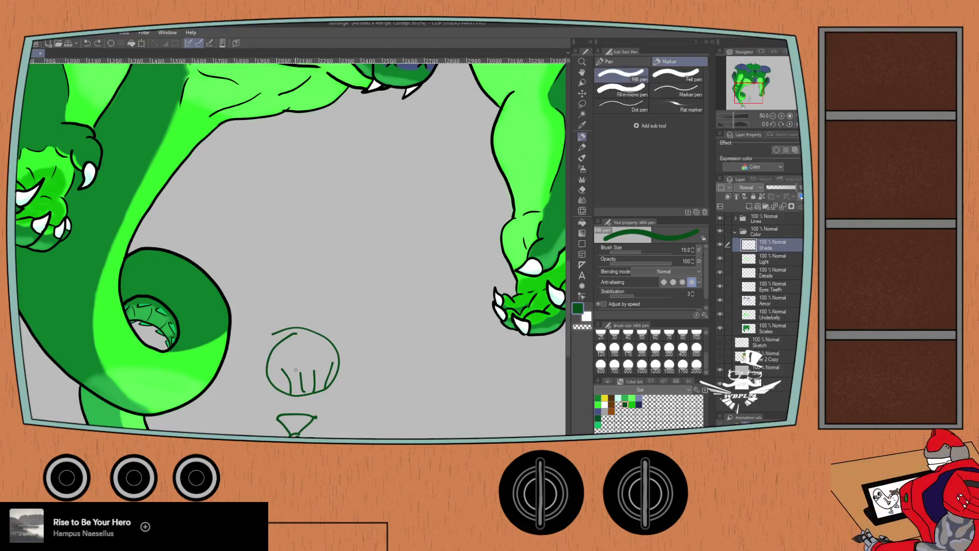
# - Try a curved light boundary with hatching, a small oval at the circle's top, and Mechanical pencil strokes inside it
pyautogui.moveTo(267, 377)
pyautogui.mouseDown()
pyautogui.moveTo(328, 377)
pyautogui.moveTo(288, 401)
pyautogui.moveTo(311, 398)
pyautogui.moveTo(292, 399)
pyautogui.mouseUp()
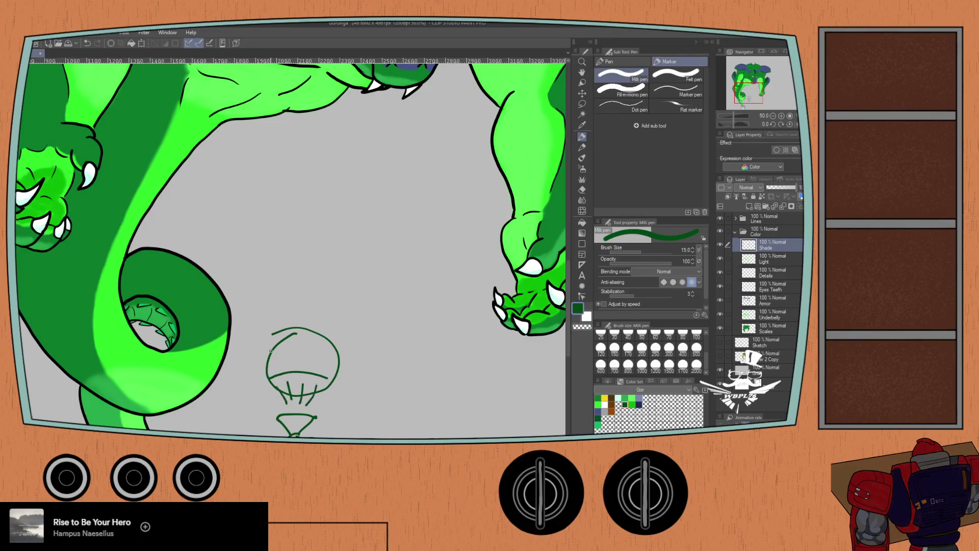
pyautogui.moveTo(300, 326)
pyautogui.mouseDown()
pyautogui.moveTo(310, 335)
pyautogui.moveTo(293, 348)
pyautogui.moveTo(286, 340)
pyautogui.moveTo(300, 330)
pyautogui.mouseUp()
pyautogui.hotkey('ctrl', 'z')
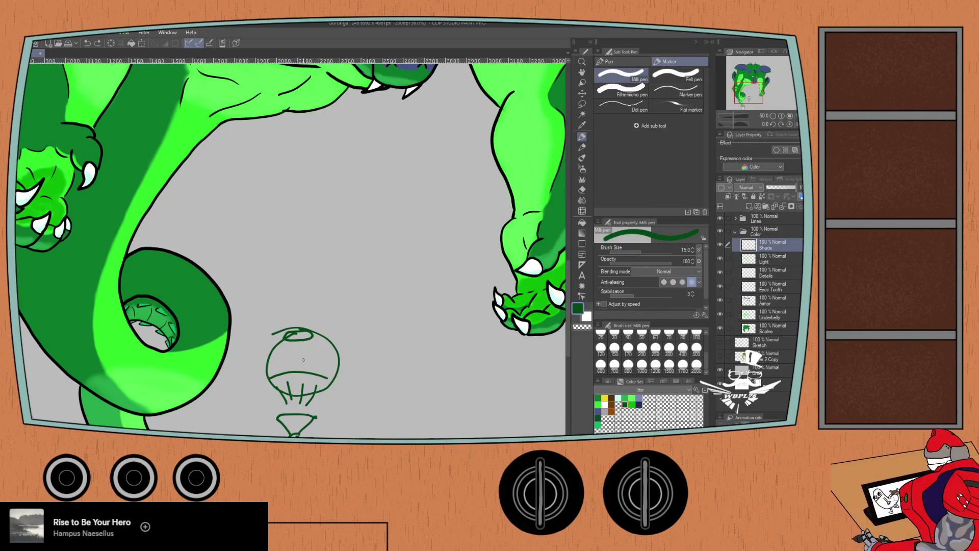
pyautogui.press('p')
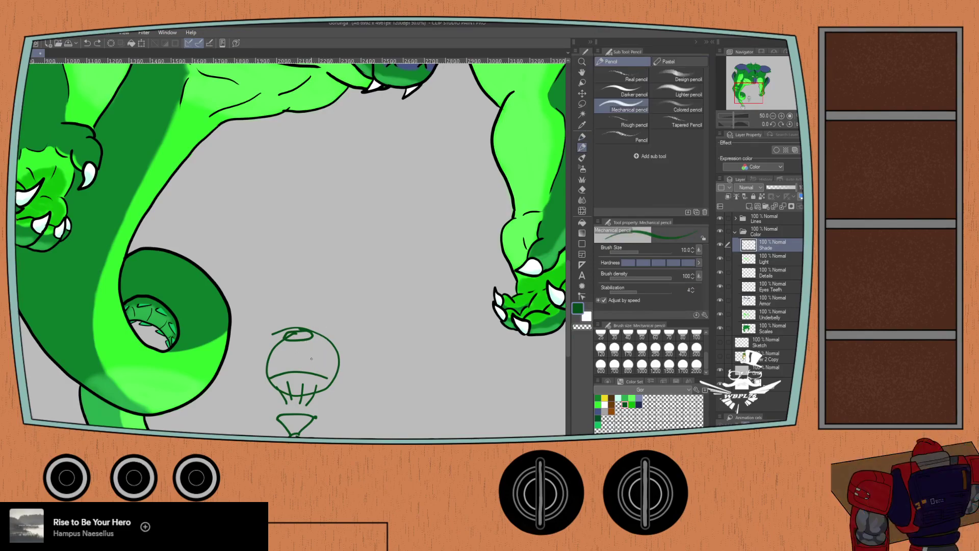
pyautogui.moveTo(314, 373); pyautogui.dragTo(317, 344)
pyautogui.moveTo(279, 371); pyautogui.dragTo(276, 353)
# - Undo the shading marks inside the demonstration circle, leaving just the circle and the triangle below it
pyautogui.hotkey('ctrl', 'z')
pyautogui.hotkey('ctrl', 'z')
pyautogui.hotkey('ctrl', 'z')
pyautogui.hotkey('ctrl', 'z')
pyautogui.hotkey('ctrl', 'z')
pyautogui.hotkey('ctrl', 'z')
pyautogui.hotkey('ctrl', 'z')
pyautogui.hotkey('ctrl', 'z')
pyautogui.hotkey('ctrl', 'z')
pyautogui.hotkey('ctrl', 'z')
pyautogui.hotkey('ctrl', 'z')
pyautogui.hotkey('ctrl', 'z')
pyautogui.hotkey('ctrl', 'z')
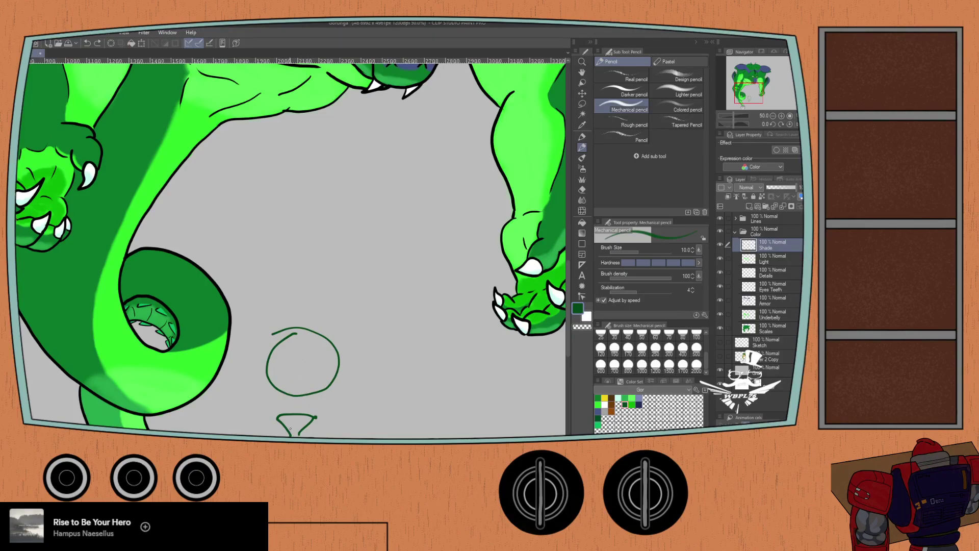
pyautogui.hotkey('ctrl', 'y')
# - Try shading inside the demonstration circle with the Crayon at size 20, and undo it
pyautogui.click(658, 61)
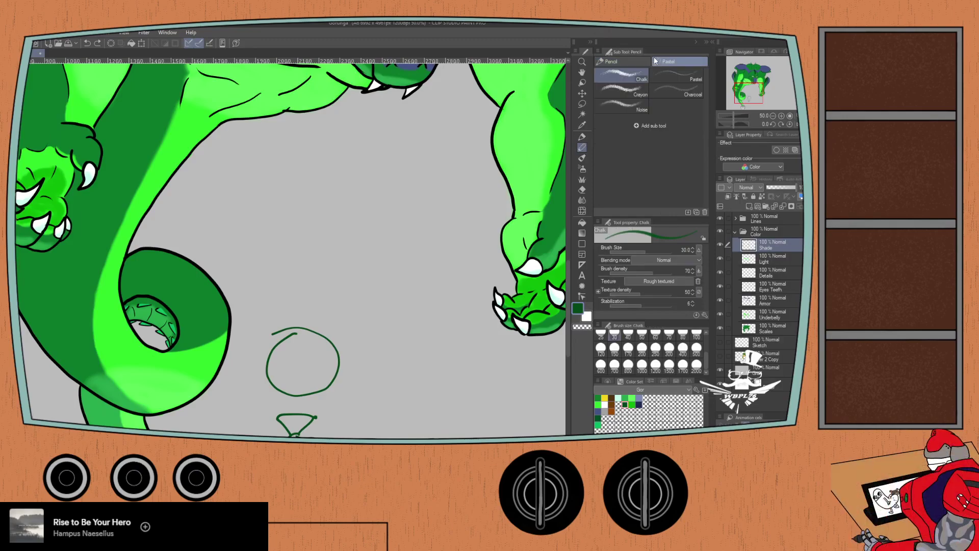
pyautogui.click(617, 89)
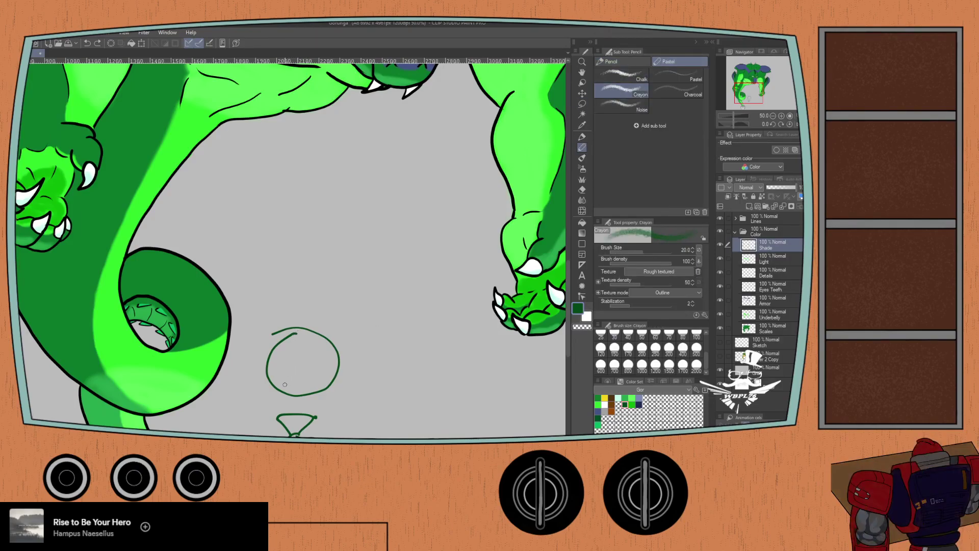
pyautogui.moveTo(288, 391)
pyautogui.mouseDown()
pyautogui.moveTo(322, 385)
pyautogui.moveTo(285, 370)
pyautogui.moveTo(286, 356)
pyautogui.moveTo(307, 345)
pyautogui.mouseUp()
pyautogui.hotkey('ctrl', 'z')
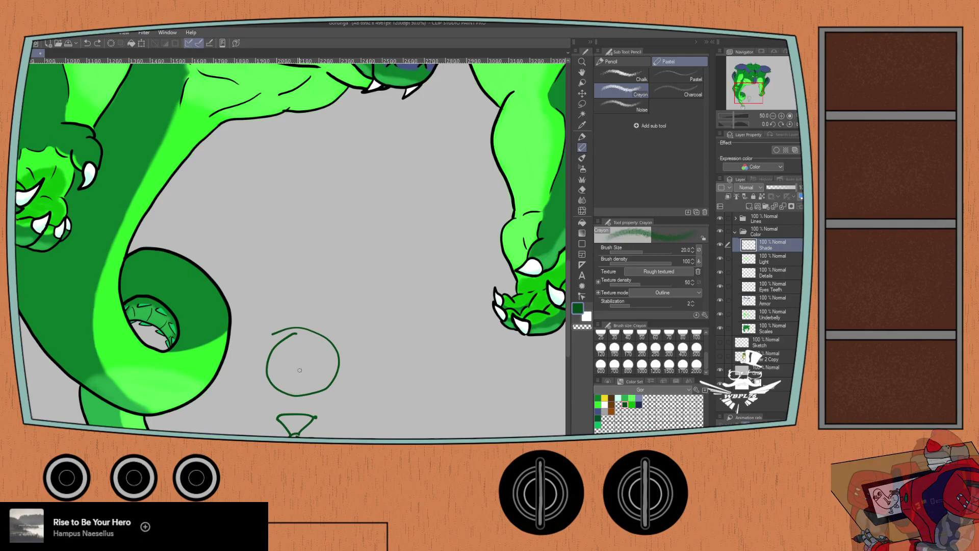
# - Shade the inside of the demonstration circle with the Design pencil at size 30, from light near the bottom to dark at the top
pyautogui.click(614, 61)
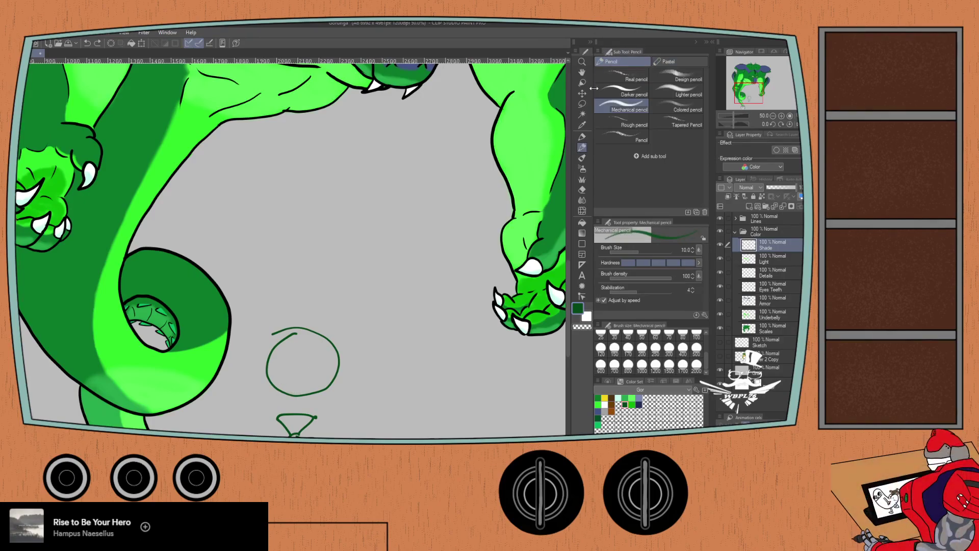
pyautogui.click(668, 74)
pyautogui.moveTo(306, 388)
pyautogui.mouseDown()
pyautogui.moveTo(285, 384)
pyautogui.moveTo(316, 385)
pyautogui.moveTo(288, 380)
pyautogui.moveTo(309, 373)
pyautogui.moveTo(280, 369)
pyautogui.moveTo(309, 367)
pyautogui.moveTo(285, 353)
pyautogui.moveTo(295, 334)
pyautogui.mouseUp()
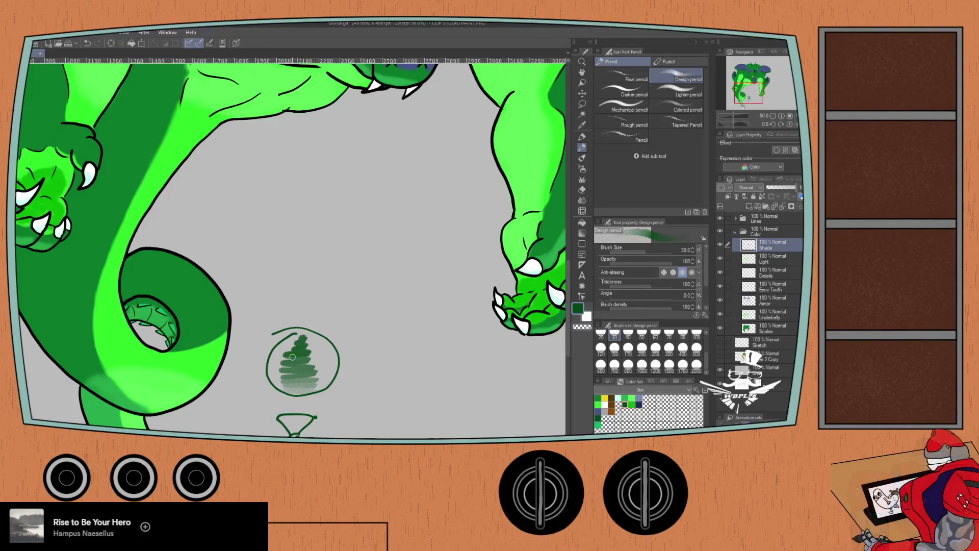
# - Try a dark green Milli pen curve across the upper part of the tail's curl, and undo it
pyautogui.press('p')
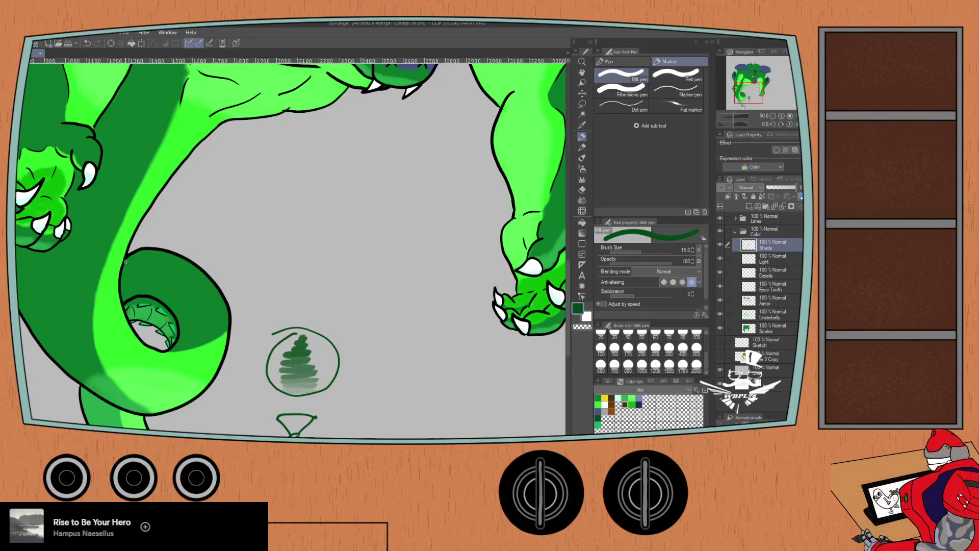
pyautogui.moveTo(128, 274); pyautogui.dragTo(160, 281)
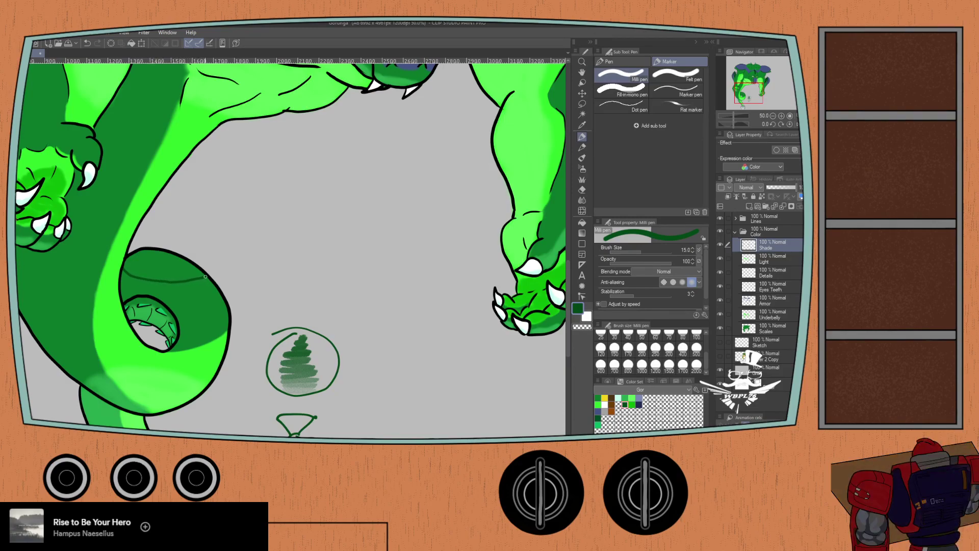
pyautogui.hotkey('ctrl', 'z')
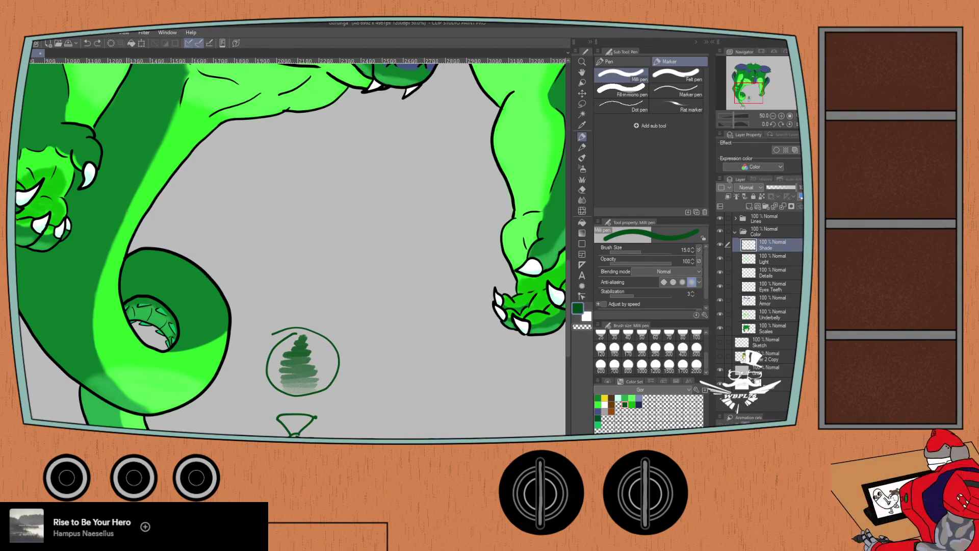
pyautogui.moveTo(286, 255); pyautogui.dragTo(504, 250)
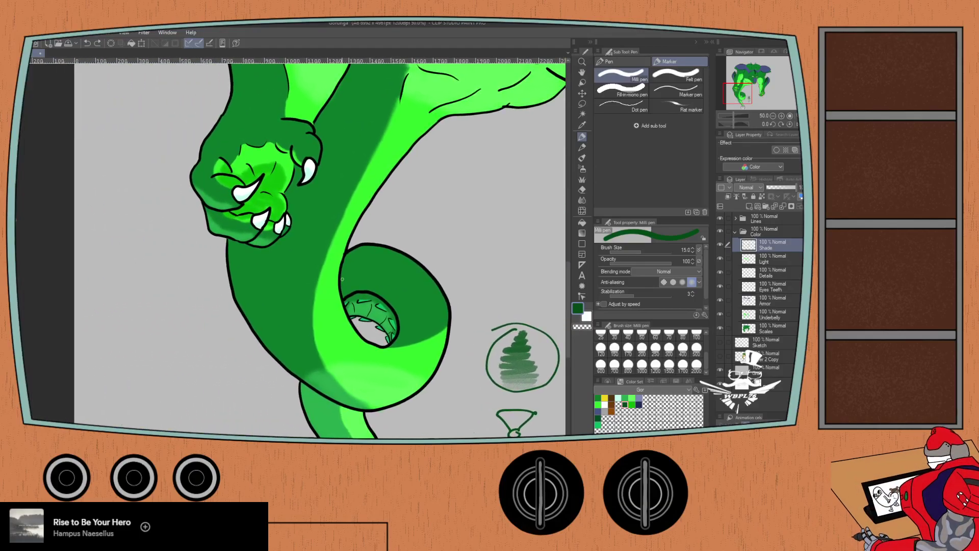
# - Draw a dark green Milli pen curve across the upper part of the tail's curl to outline its shadow
pyautogui.moveTo(733, 123); pyautogui.dragTo(727, 122)
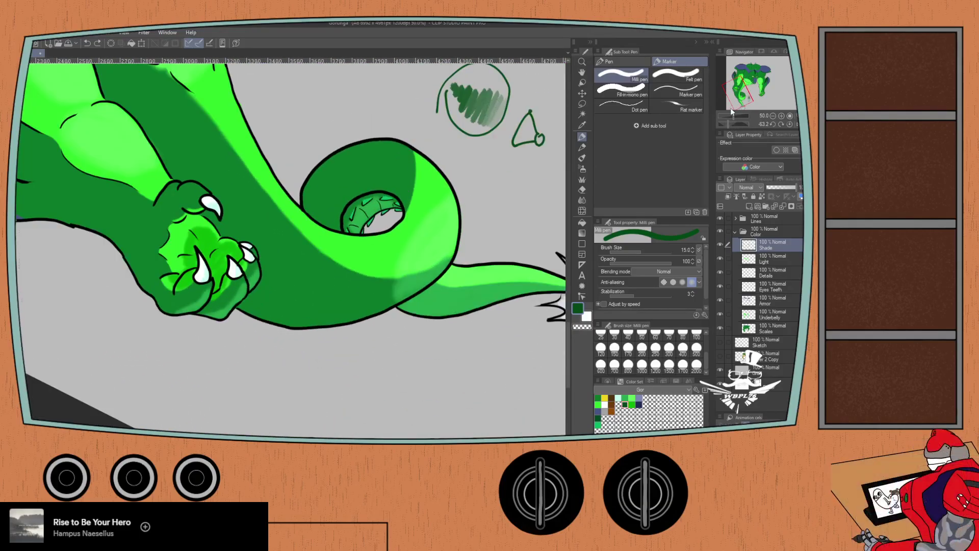
pyautogui.click(780, 125)
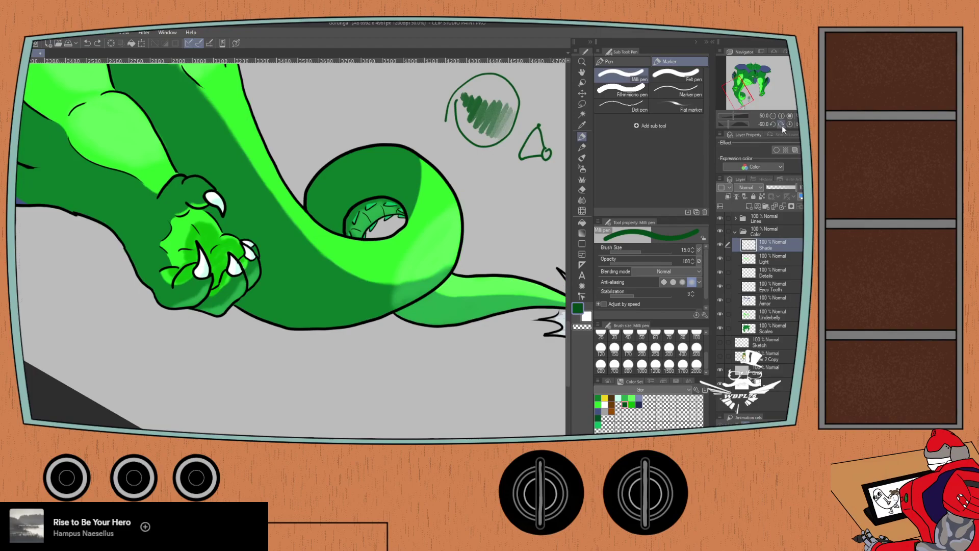
pyautogui.click(781, 125)
pyautogui.click(773, 125)
pyautogui.click(772, 125)
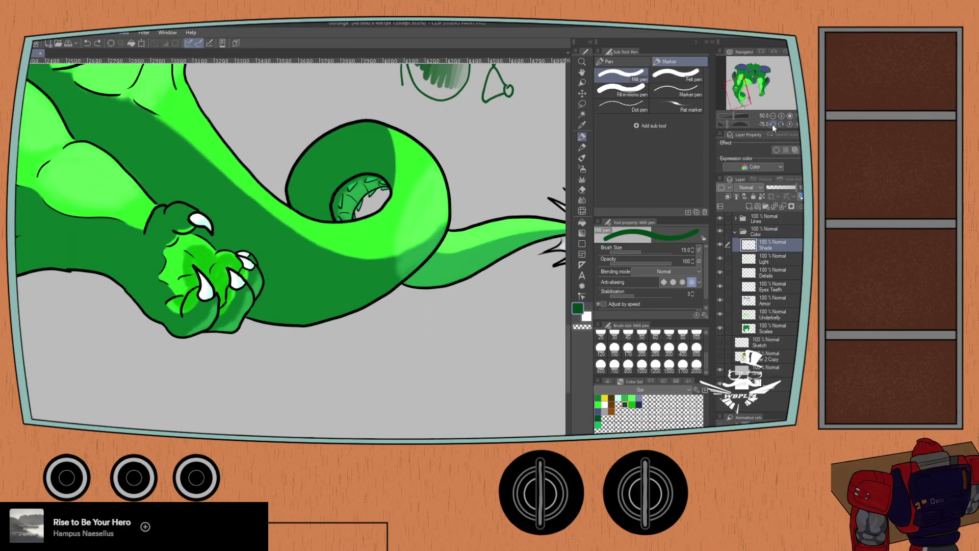
pyautogui.click(772, 124)
pyautogui.click(773, 124)
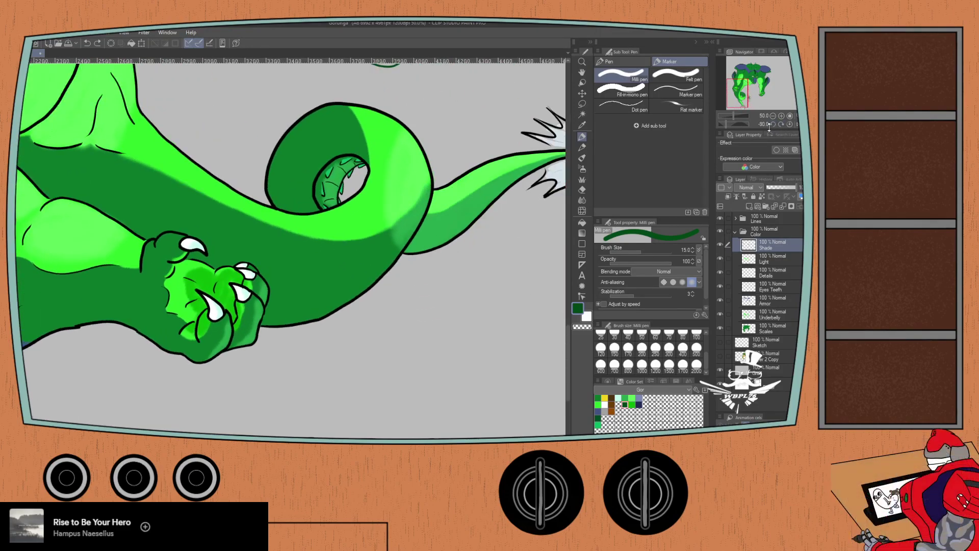
pyautogui.moveTo(285, 162); pyautogui.dragTo(249, 181)
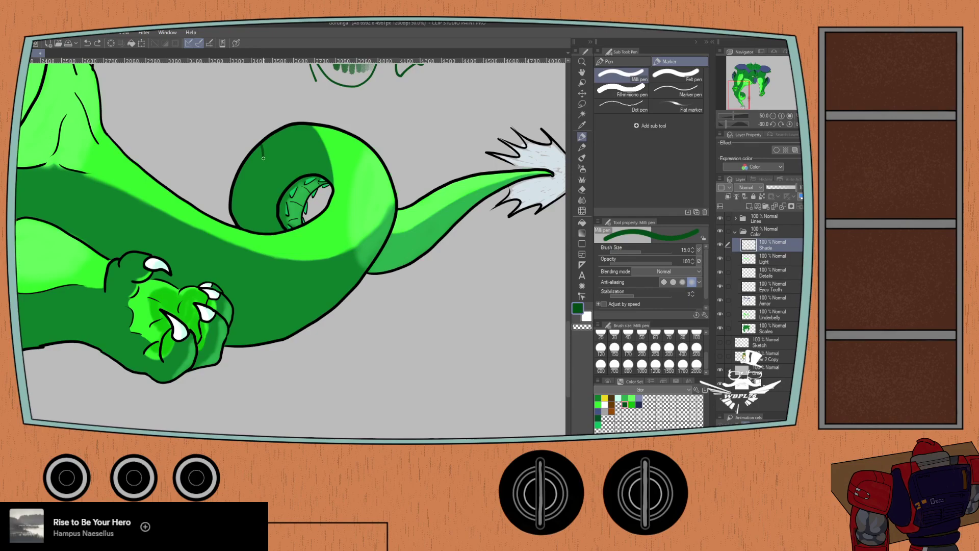
pyautogui.moveTo(251, 224); pyautogui.dragTo(249, 219)
# - Fill the shadow between the curve and the curl's outer outline in dark green with the Milli pen at size 50
pyautogui.scroll(2, 639, 340)
pyautogui.click(642, 359)
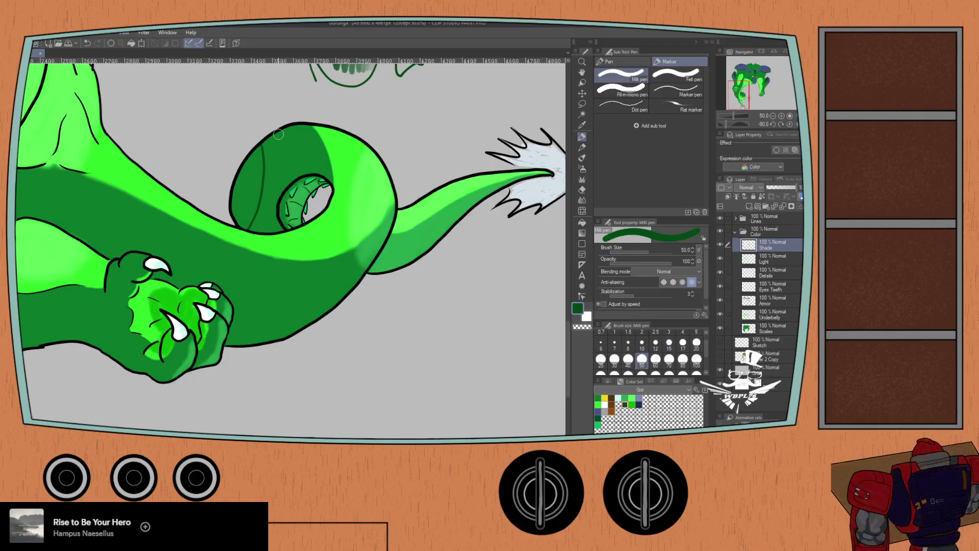
pyautogui.moveTo(256, 153)
pyautogui.mouseDown()
pyautogui.moveTo(234, 205)
pyautogui.moveTo(242, 224)
pyautogui.moveTo(257, 193)
pyautogui.moveTo(256, 154)
pyautogui.moveTo(243, 216)
pyautogui.moveTo(255, 169)
pyautogui.moveTo(245, 208)
pyautogui.mouseUp()
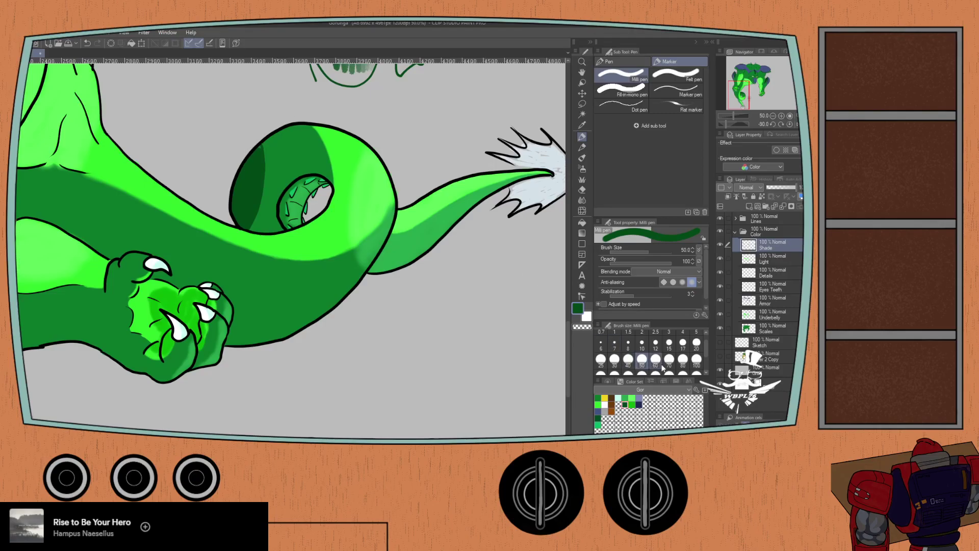
pyautogui.click(683, 343)
pyautogui.click(694, 343)
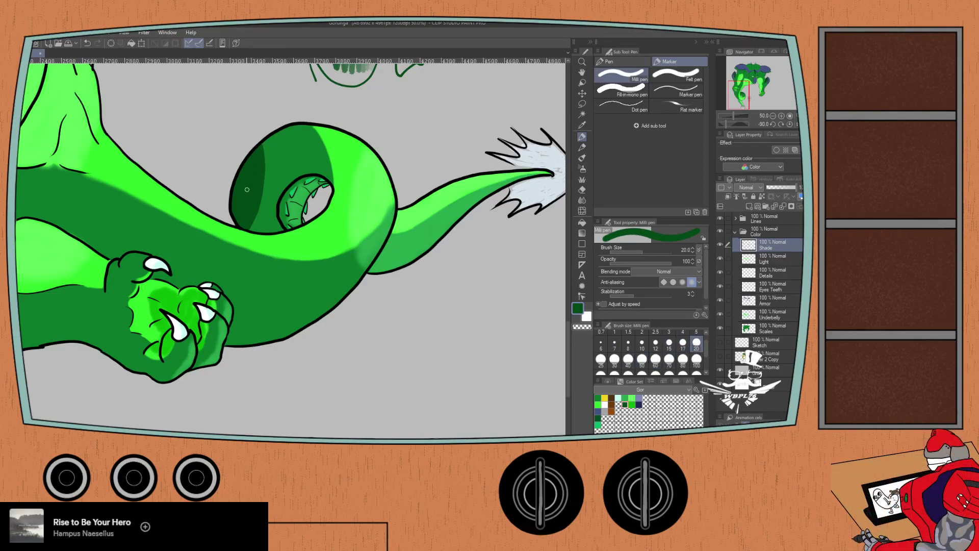
# - Soften the inner edge of the curl's shadow with the Soft airbrush at size 40
pyautogui.click(586, 157)
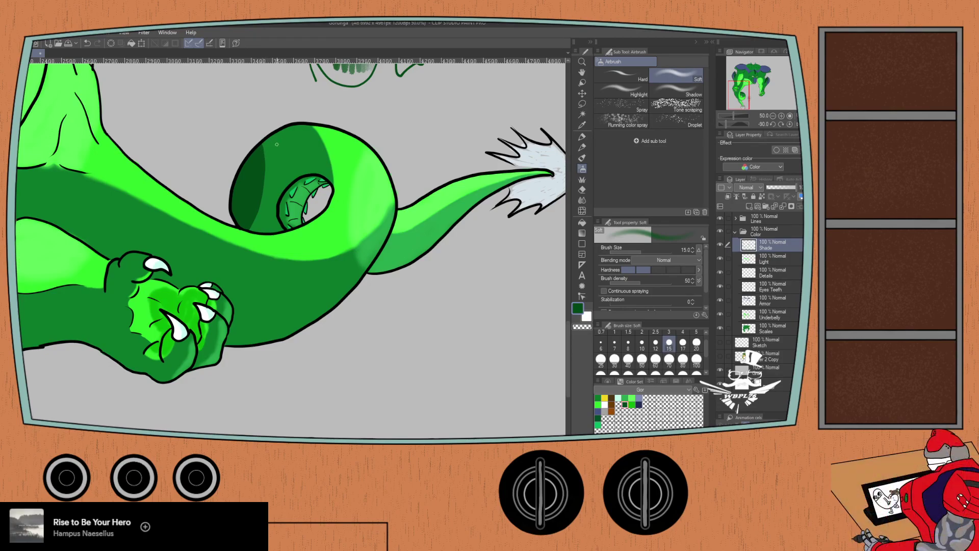
pyautogui.press(']')
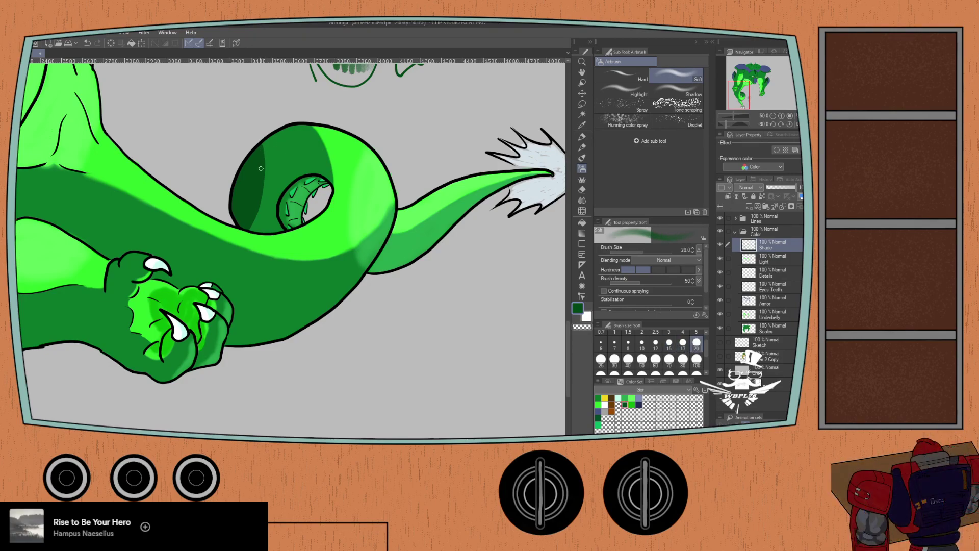
pyautogui.scroll(1, 270, 163)
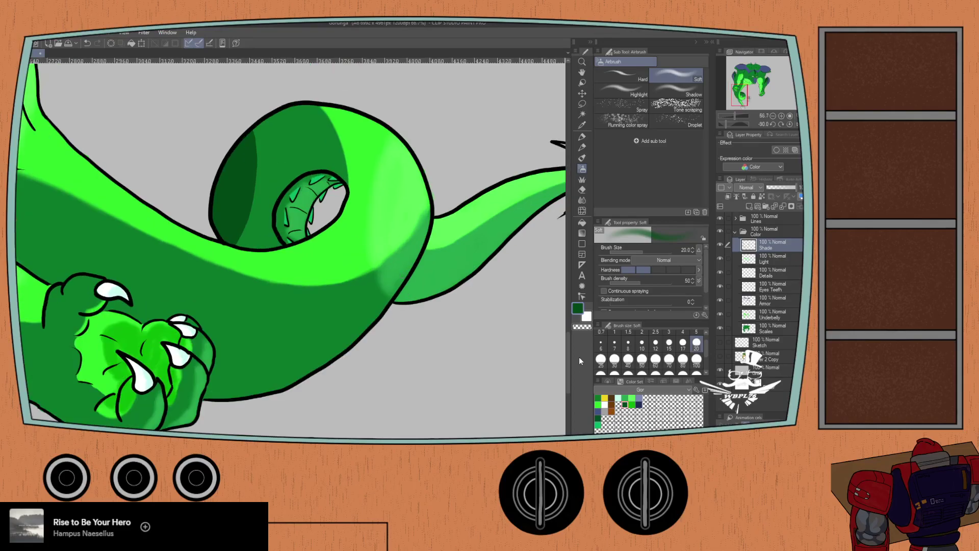
pyautogui.press(']')
pyautogui.press(']')
pyautogui.press(']')
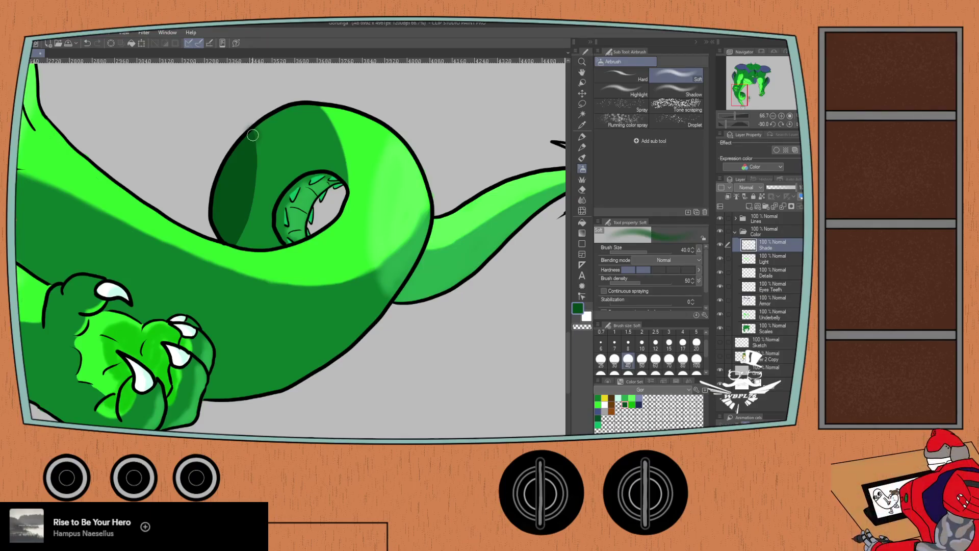
pyautogui.moveTo(251, 116)
pyautogui.mouseDown()
pyautogui.moveTo(254, 186)
pyautogui.moveTo(234, 242)
pyautogui.moveTo(254, 191)
pyautogui.moveTo(249, 130)
pyautogui.moveTo(252, 180)
pyautogui.moveTo(235, 241)
pyautogui.moveTo(256, 177)
pyautogui.moveTo(244, 104)
pyautogui.moveTo(255, 172)
pyautogui.moveTo(232, 244)
pyautogui.moveTo(253, 197)
pyautogui.moveTo(250, 127)
pyautogui.moveTo(252, 184)
pyautogui.moveTo(235, 243)
pyautogui.moveTo(254, 188)
pyautogui.moveTo(250, 133)
pyautogui.moveTo(240, 237)
pyautogui.moveTo(247, 193)
pyautogui.mouseUp()
pyautogui.hotkey('ctrl', 'z')
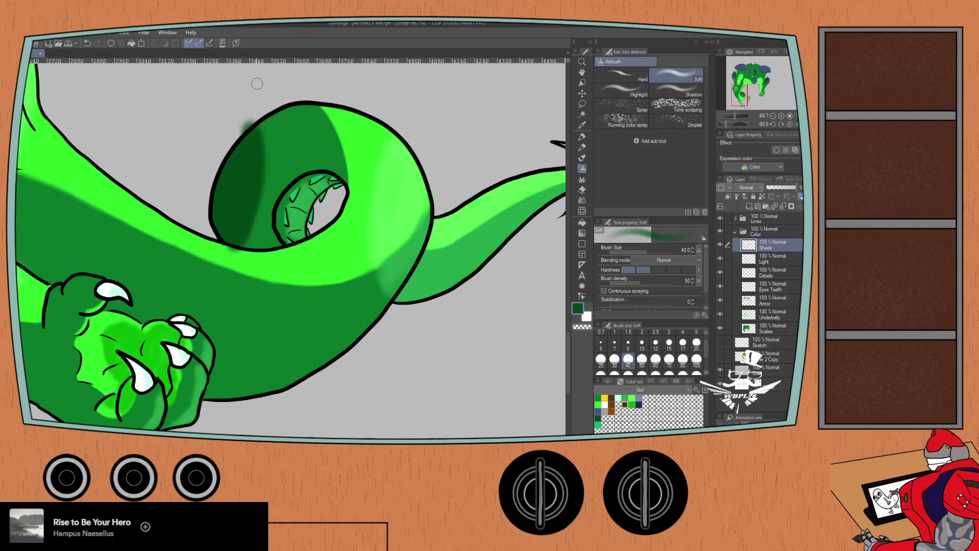
# - Erase the airbrush overspill at both ends of the curl's shadow with the Hard eraser, using sizes 100 and 50
pyautogui.press('e')
pyautogui.moveTo(248, 115)
pyautogui.mouseDown()
pyautogui.moveTo(245, 105)
pyautogui.moveTo(234, 110)
pyautogui.moveTo(225, 125)
pyautogui.mouseUp()
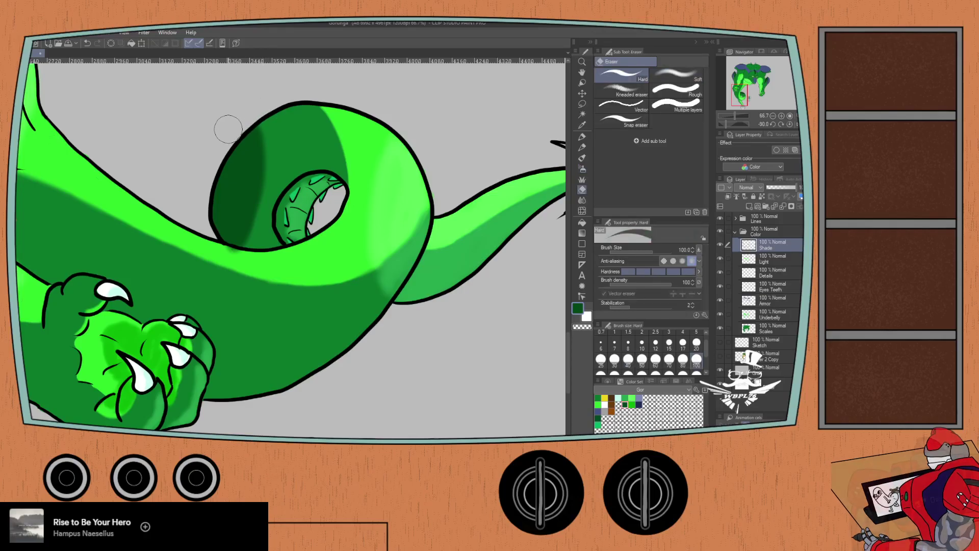
pyautogui.click(642, 359)
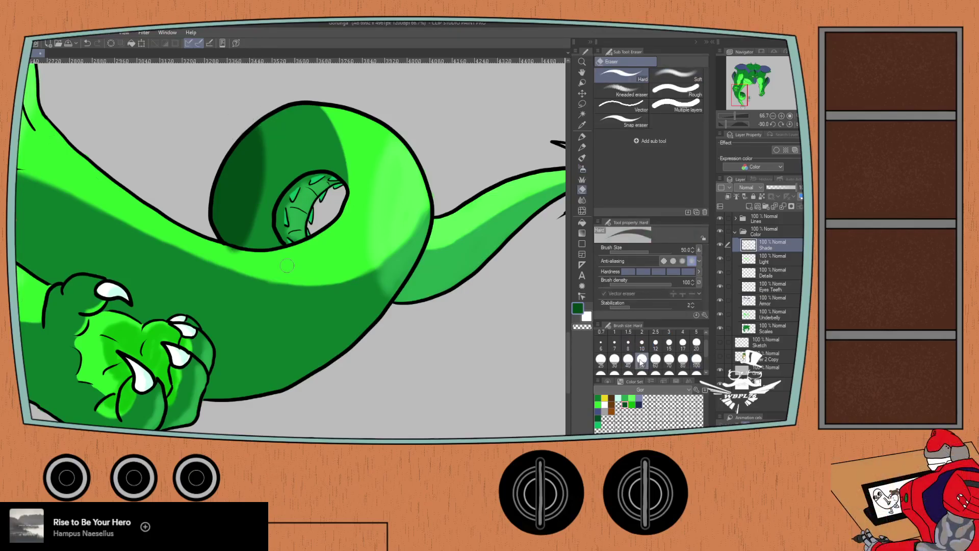
pyautogui.moveTo(220, 249); pyautogui.dragTo(235, 251)
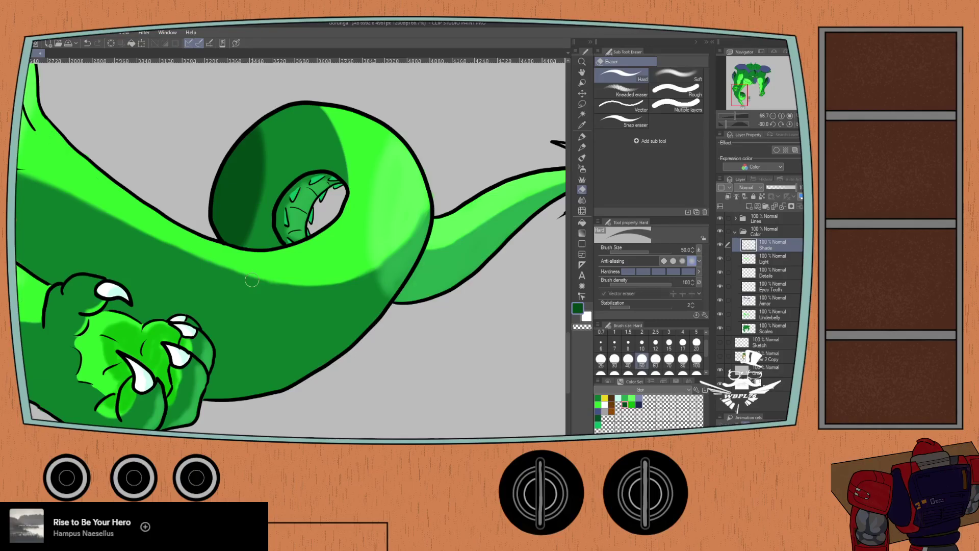
# - Reset the canvas rotation, lasso the curl's shadow and move it slightly upward, past the outline of the tail
pyautogui.click(785, 124)
pyautogui.scroll(-5, 223, 295)
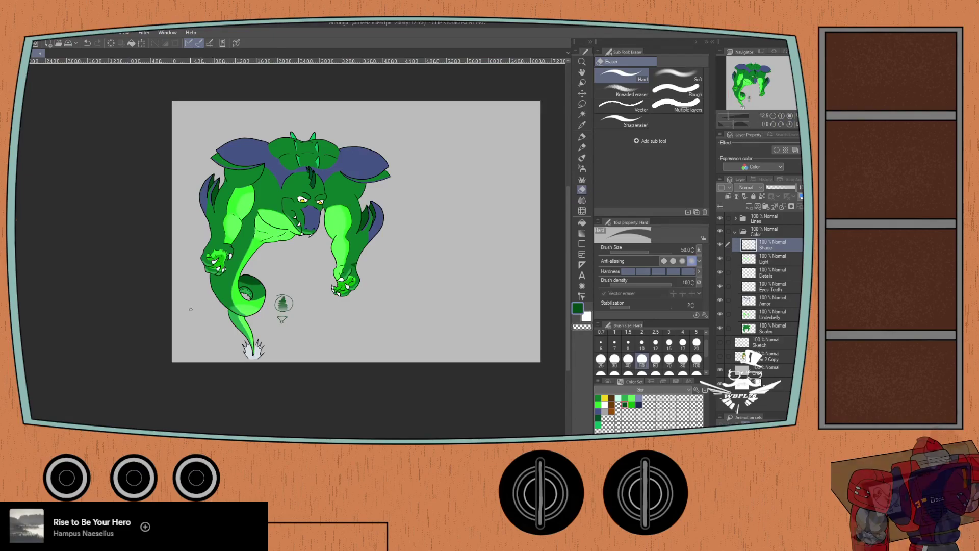
pyautogui.scroll(4, 197, 328)
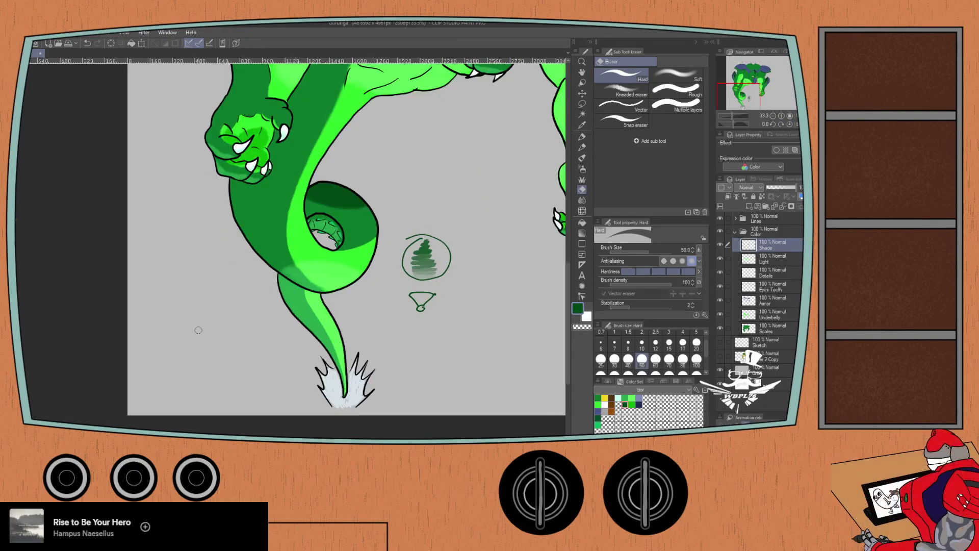
pyautogui.moveTo(271, 247); pyautogui.dragTo(202, 268)
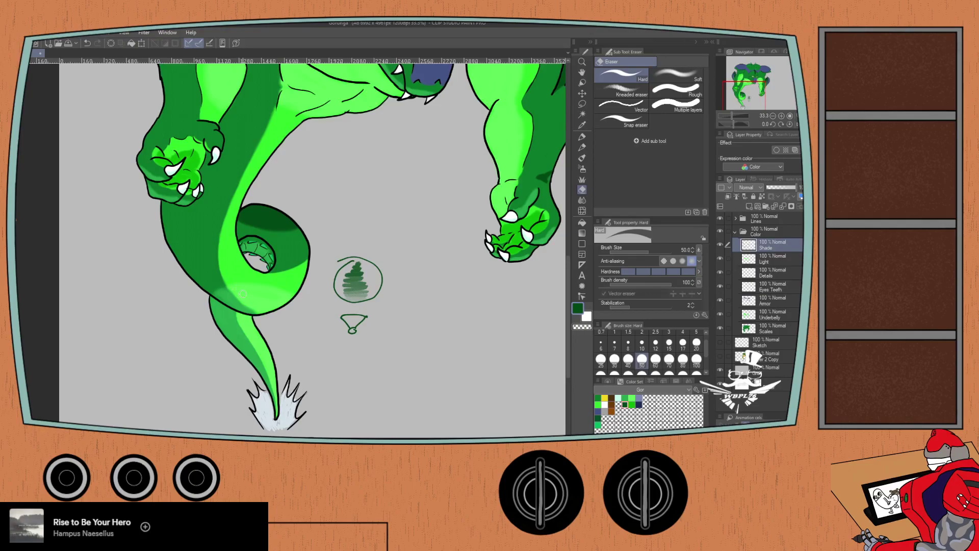
pyautogui.scroll(2, 241, 290)
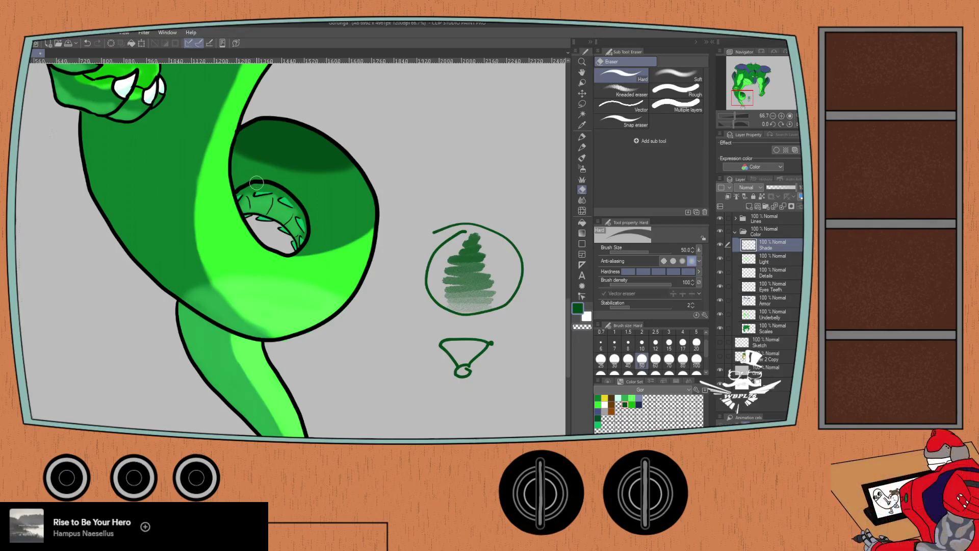
pyautogui.click(580, 104)
pyautogui.moveTo(214, 123)
pyautogui.mouseDown()
pyautogui.moveTo(288, 104)
pyautogui.moveTo(376, 148)
pyautogui.moveTo(322, 191)
pyautogui.moveTo(208, 151)
pyautogui.moveTo(272, 106)
pyautogui.mouseUp()
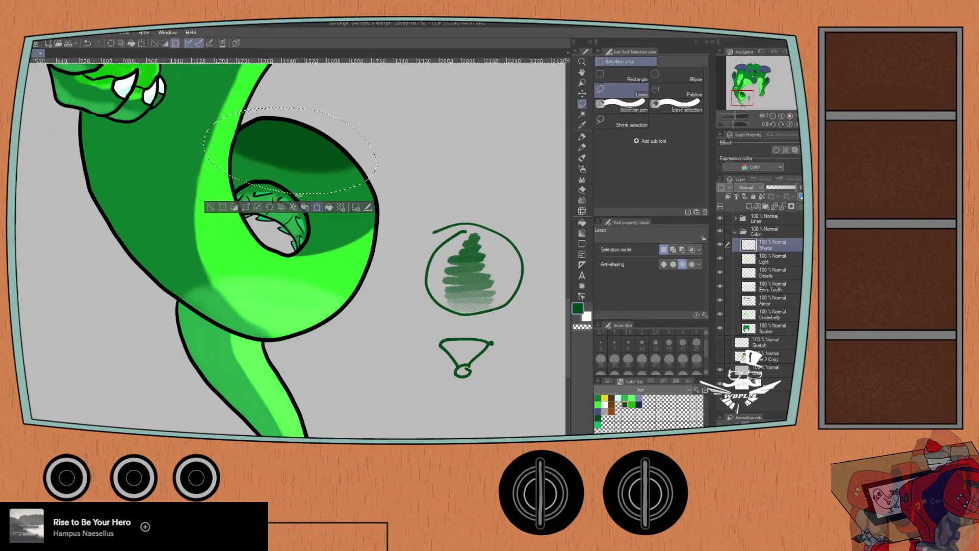
pyautogui.hotkey('ctrl', 't')
pyautogui.moveTo(244, 149); pyautogui.dragTo(245, 134)
pyautogui.press('Return')
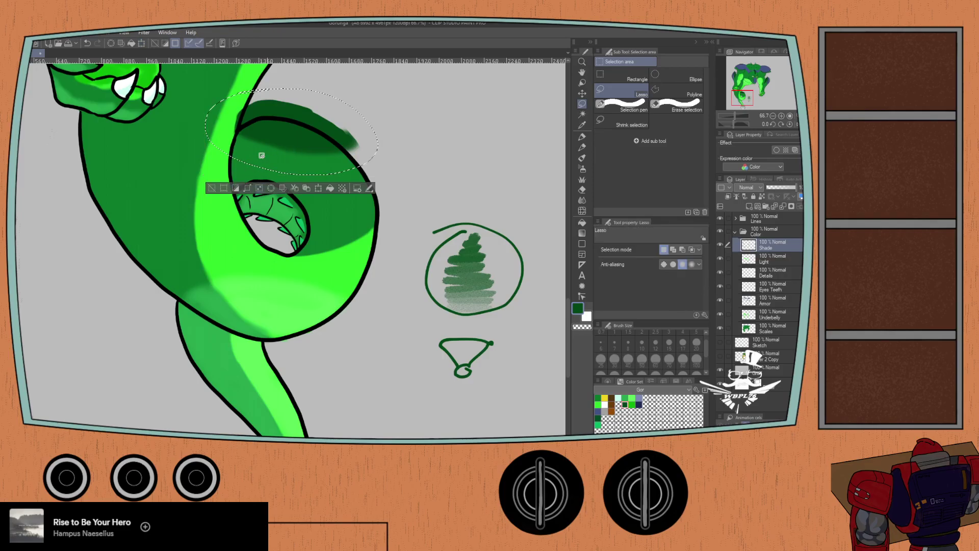
pyautogui.hotkey('ctrl', 'd')
# - Erase the shadow overhanging the curl's outer outline with the Hard eraser at size 50
pyautogui.press('e')
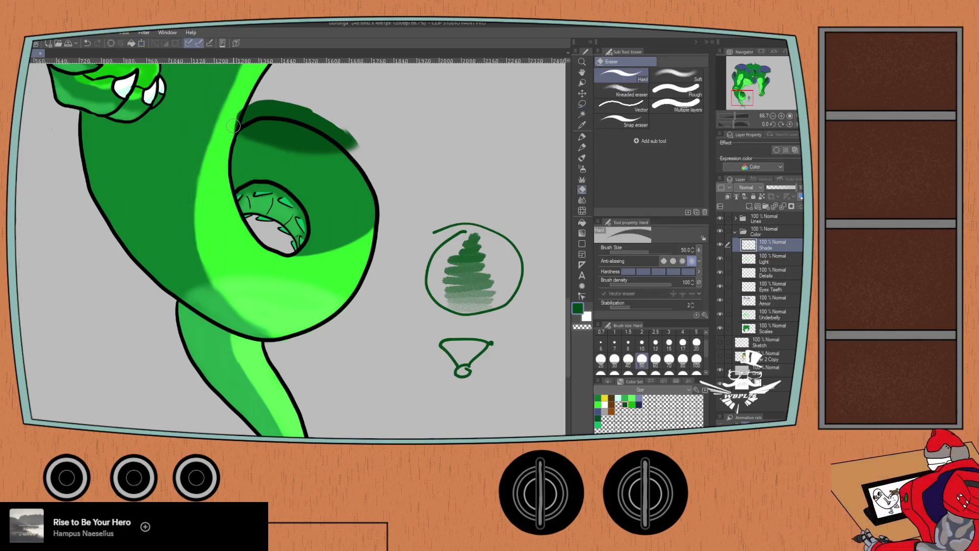
pyautogui.moveTo(248, 116)
pyautogui.mouseDown()
pyautogui.moveTo(280, 108)
pyautogui.moveTo(345, 145)
pyautogui.moveTo(353, 133)
pyautogui.moveTo(260, 102)
pyautogui.moveTo(227, 119)
pyautogui.mouseUp()
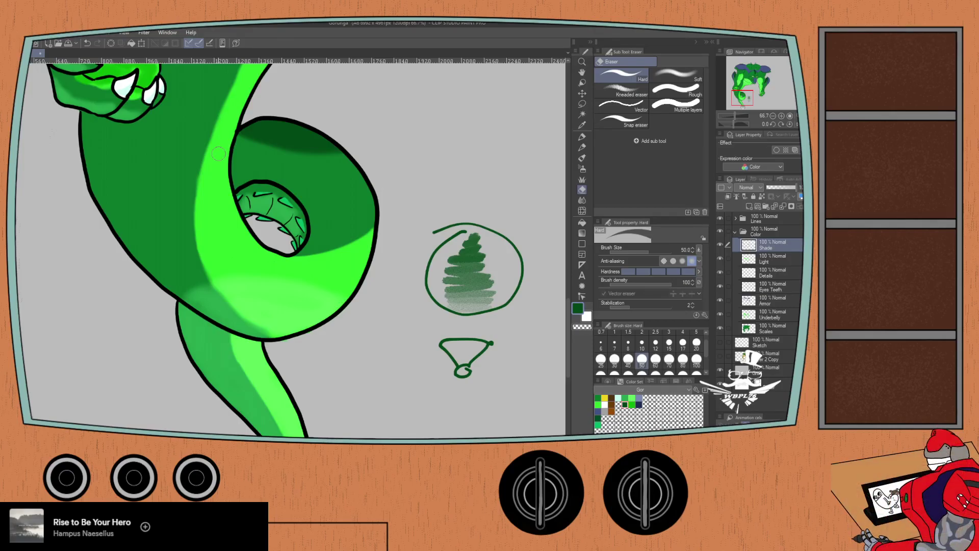
pyautogui.moveTo(72, 245); pyautogui.dragTo(95, 336)
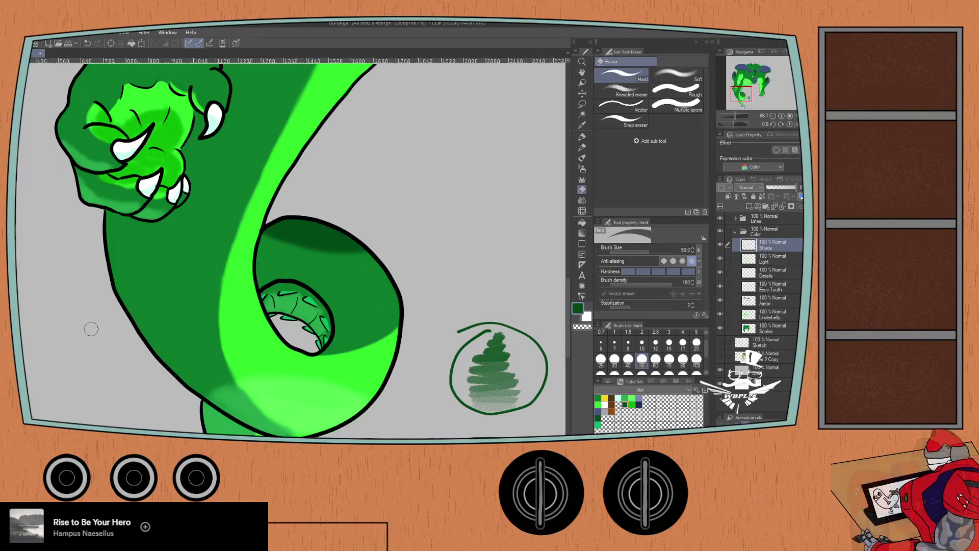
pyautogui.scroll(-1, 156, 255)
pyautogui.scroll(-1, 156, 255)
pyautogui.scroll(2, 161, 278)
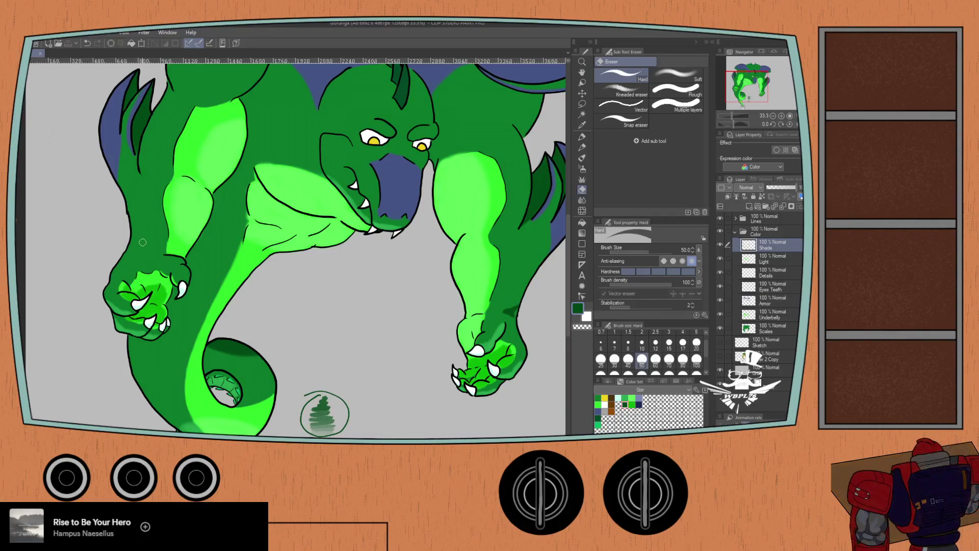
pyautogui.scroll(2, 143, 242)
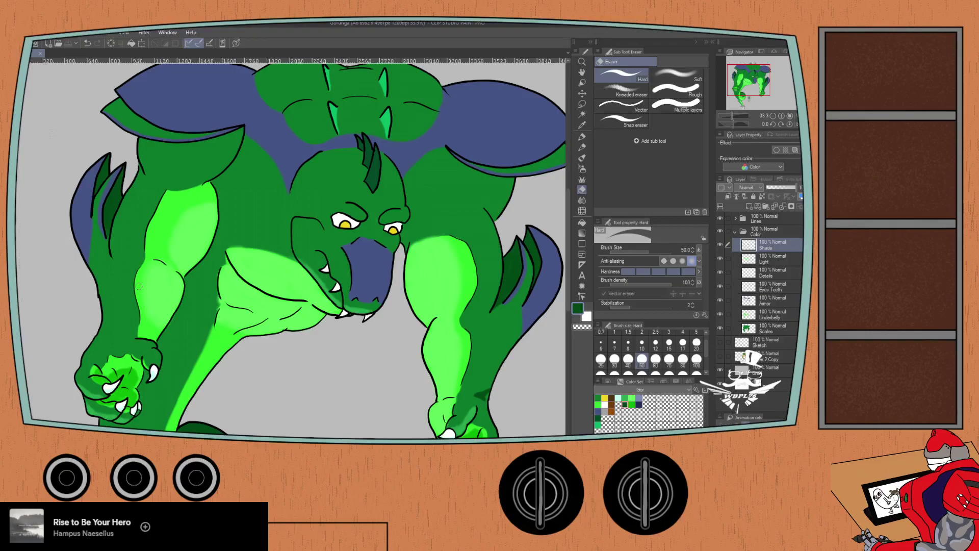
pyautogui.scroll(2, 138, 287)
pyautogui.keyDown('ctrl'); pyautogui.keyDown('shift'); pyautogui.click(104, 267); pyautogui.keyUp('shift'); pyautogui.keyUp('ctrl')
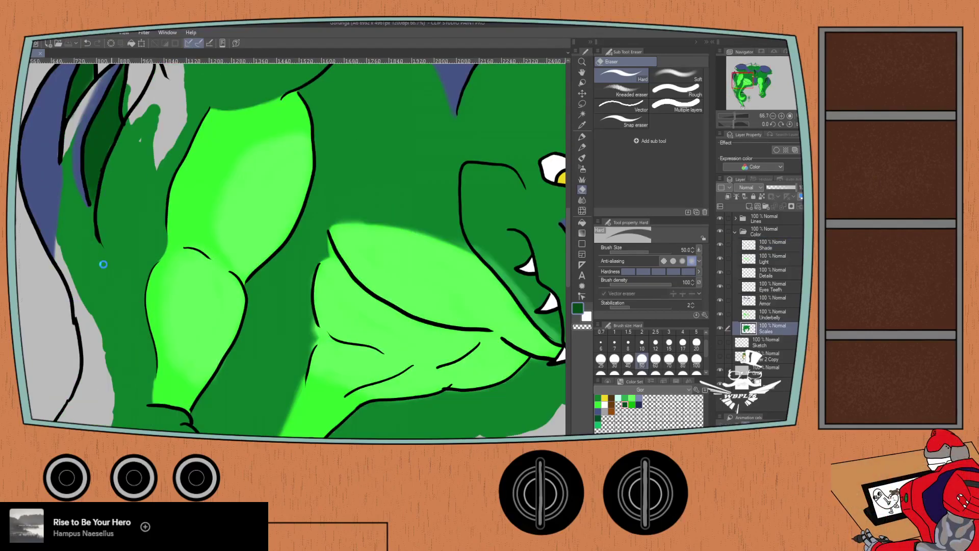
pyautogui.hotkey('ctrl', 'z')
pyautogui.hotkey('ctrl', 'z')
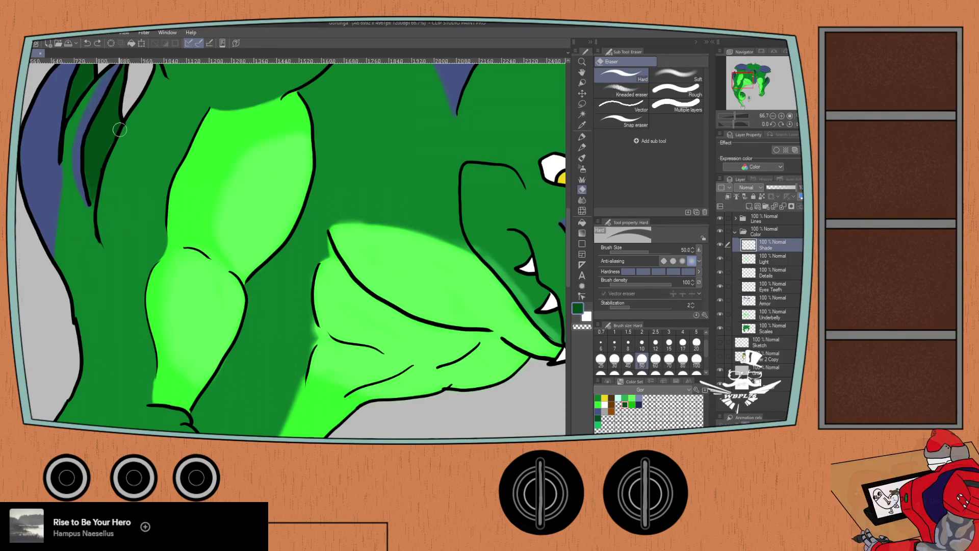
# - Examine the arm fins, head, arms and tail for further areas to shade, with the Milli pen at size 20 ready
pyautogui.press('p')
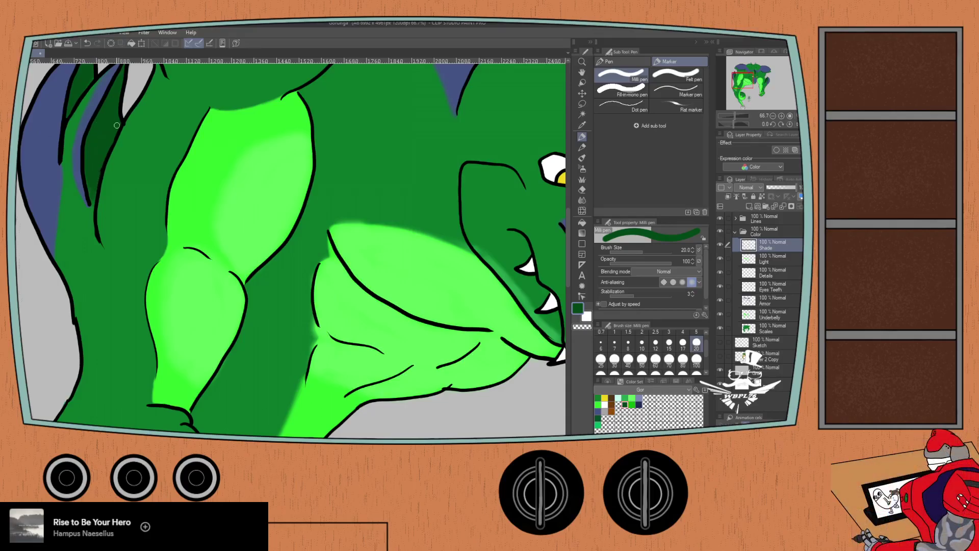
pyautogui.scroll(3, 102, 153)
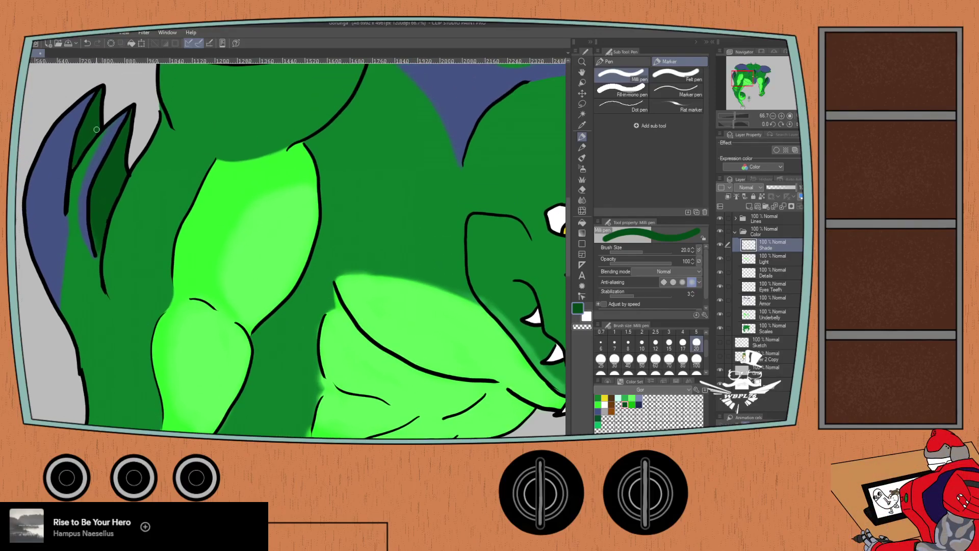
pyautogui.moveTo(389, 288); pyautogui.dragTo(62, 252)
pyautogui.moveTo(288, 250); pyautogui.dragTo(295, 287)
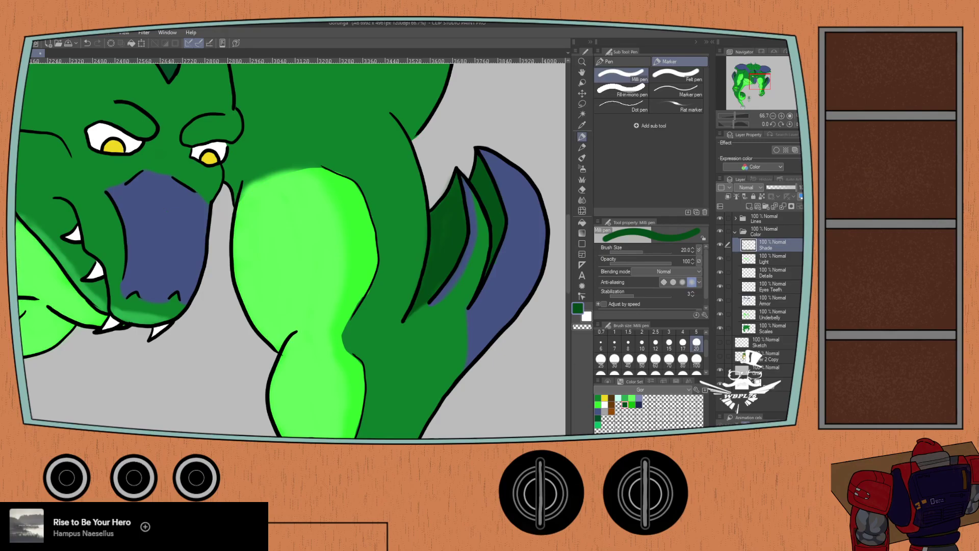
pyautogui.moveTo(7, 231); pyautogui.dragTo(120, 267)
pyautogui.scroll(-2, 120, 266)
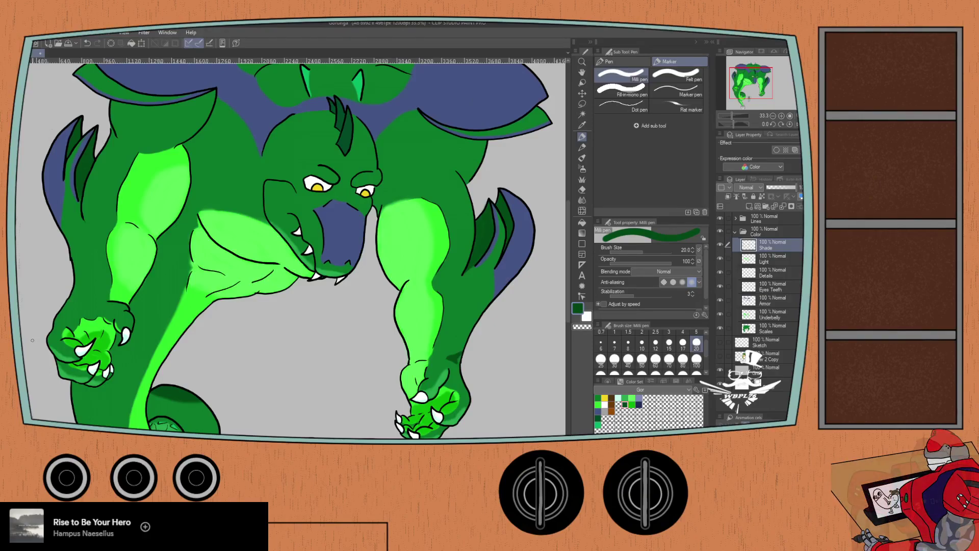
pyautogui.moveTo(33, 346); pyautogui.dragTo(83, 305)
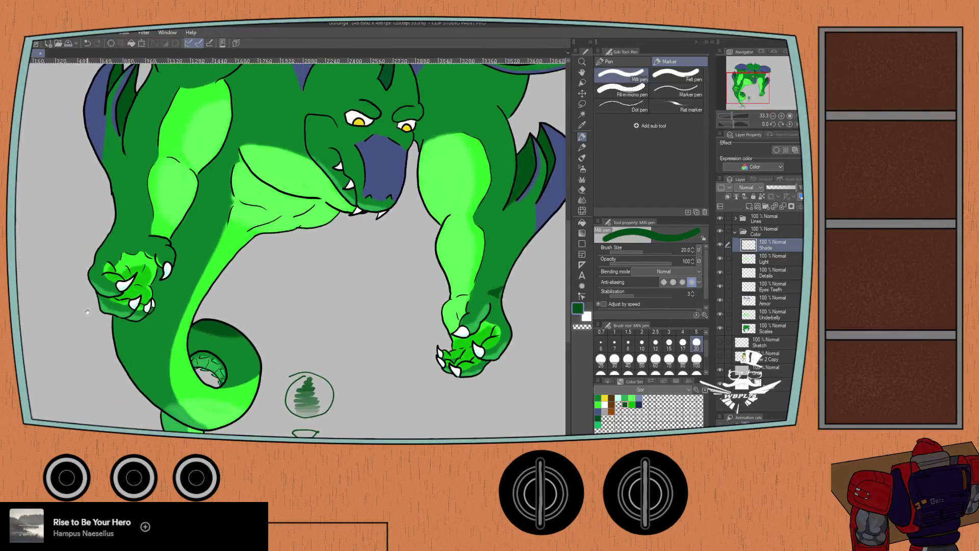
pyautogui.moveTo(157, 396); pyautogui.dragTo(115, 349)
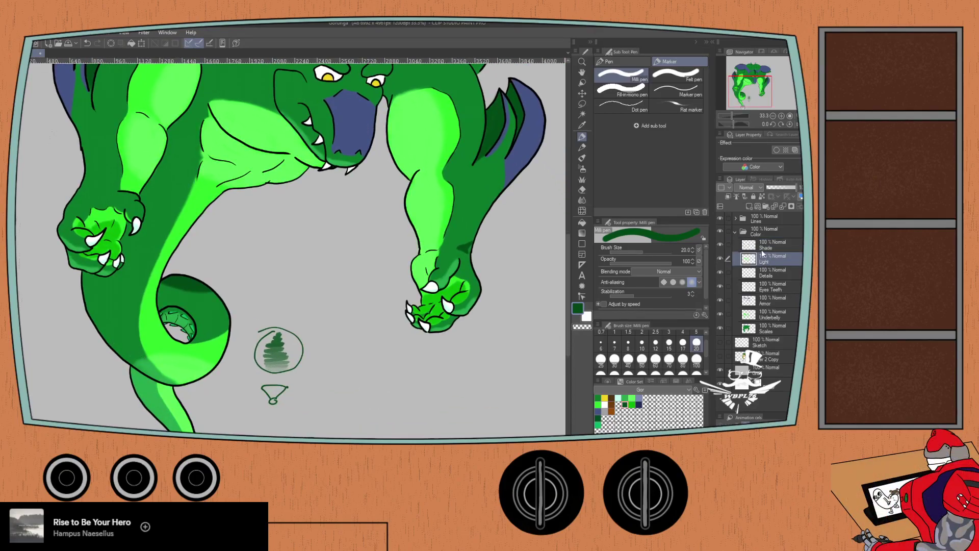
# - Brighten the underside of the tail's curl on the Light layer with light green, using the Soft airbrush at size 40
pyautogui.click(631, 397)
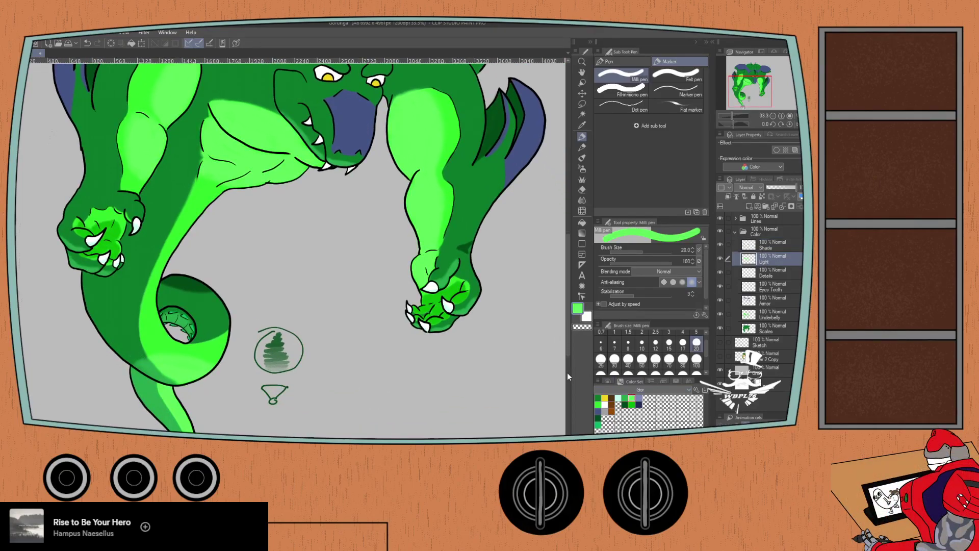
pyautogui.hotkey('ctrl', '+')
pyautogui.click(743, 97)
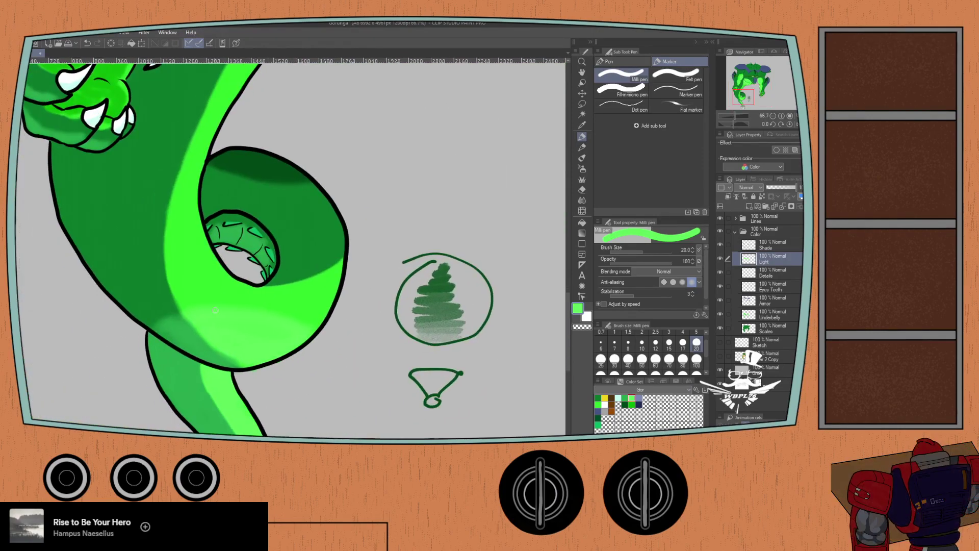
pyautogui.press('p')
pyautogui.press('b')
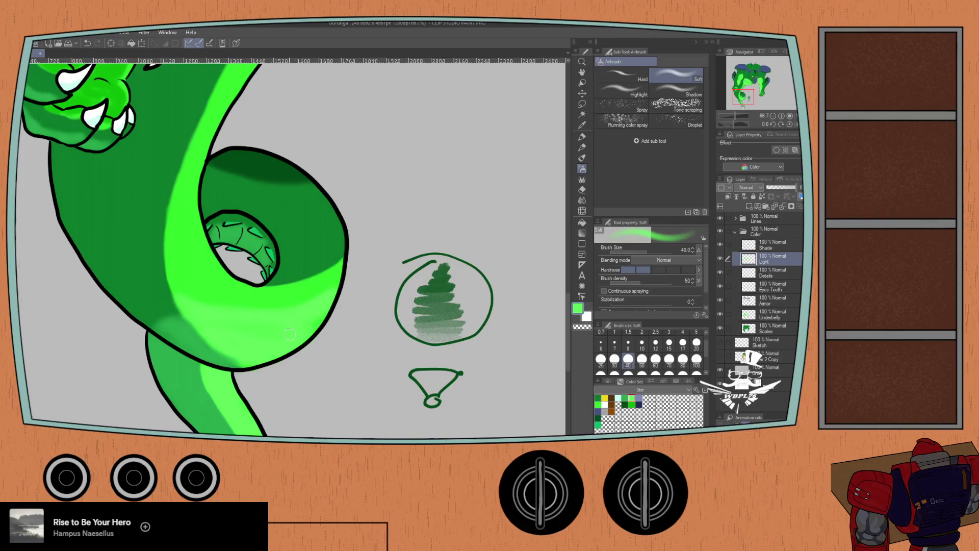
# - Airbrush a mid-green band of light across the tail scales beside the lit underside and erase the overspill outside the outline
pyautogui.click(632, 403)
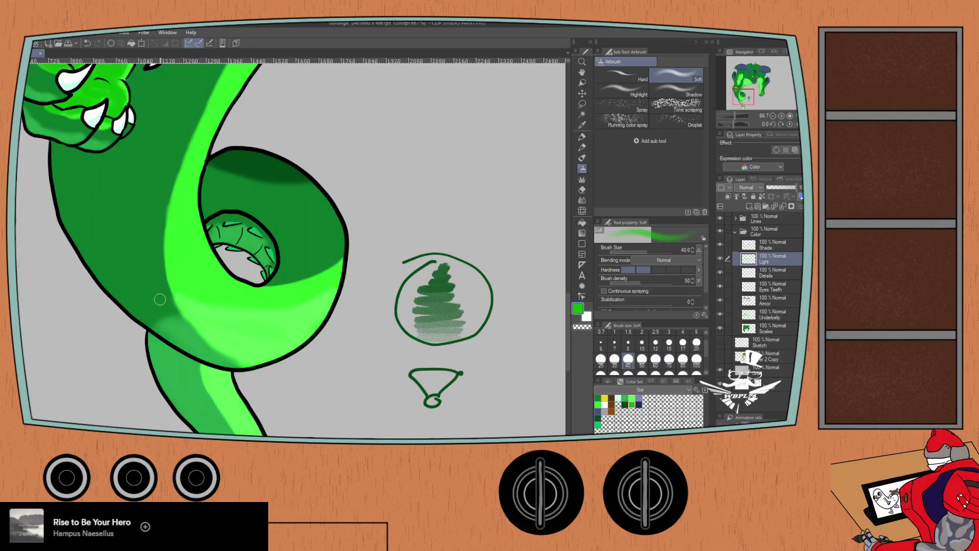
pyautogui.click(624, 397)
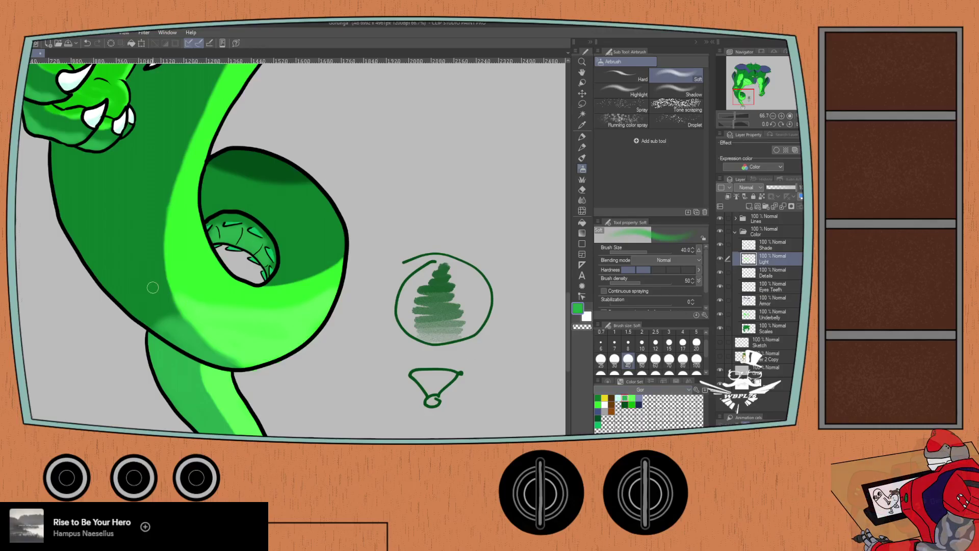
pyautogui.moveTo(147, 290)
pyautogui.mouseDown()
pyautogui.moveTo(92, 263)
pyautogui.moveTo(171, 297)
pyautogui.moveTo(122, 283)
pyautogui.moveTo(61, 239)
pyautogui.mouseUp()
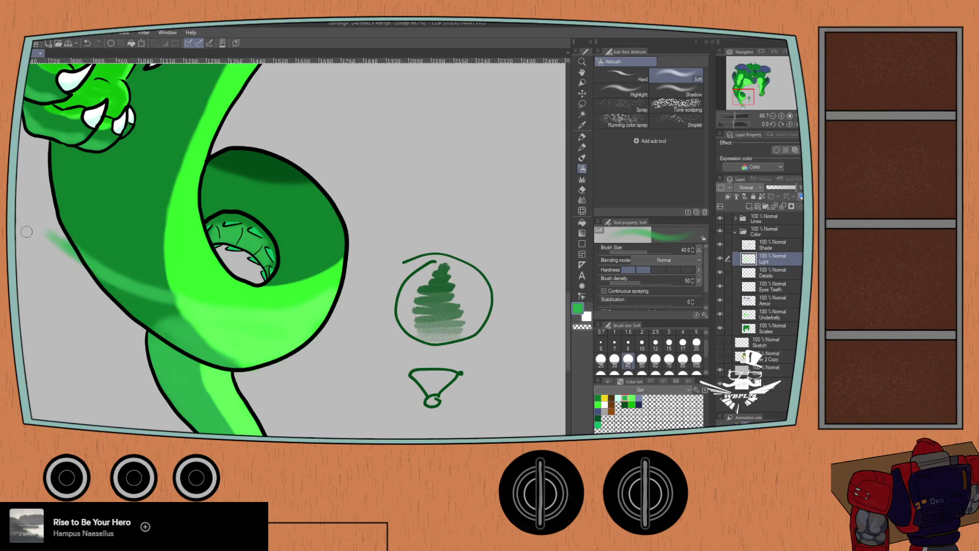
pyautogui.press('e')
pyautogui.moveTo(50, 232)
pyautogui.mouseDown()
pyautogui.moveTo(82, 266)
pyautogui.moveTo(66, 274)
pyautogui.mouseUp()
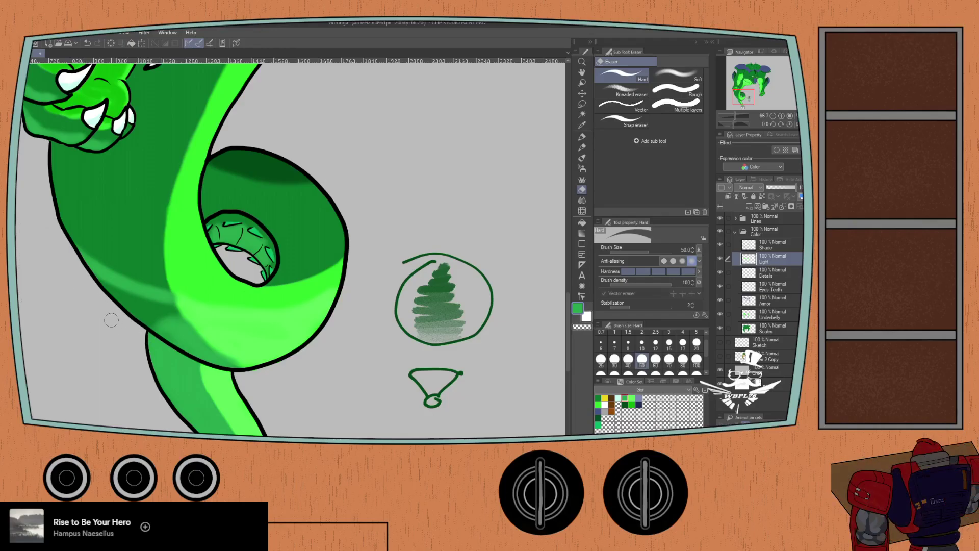
# - Fill the lit band on the tail scales with the Milli pen at size 20 and blend its edge with the Soft airbrush
pyautogui.press('p')
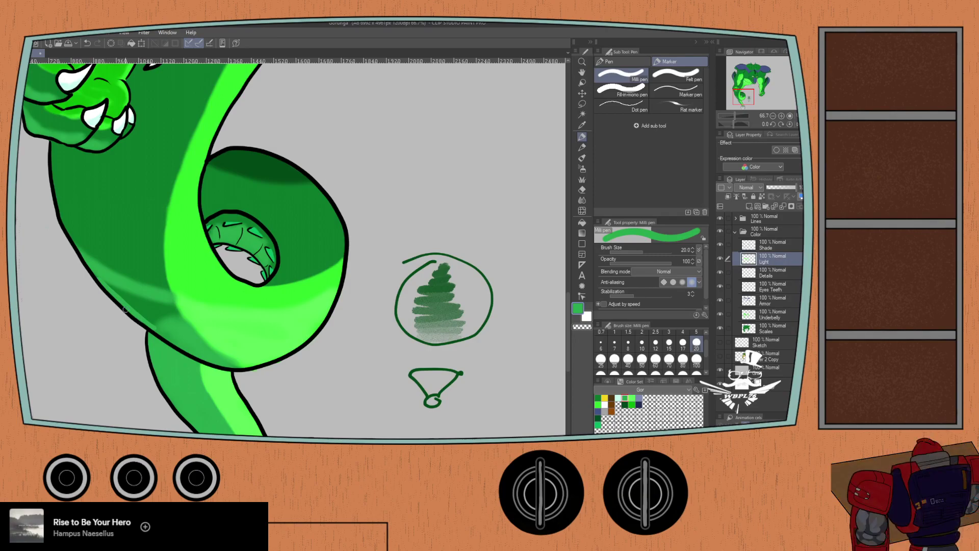
pyautogui.moveTo(128, 310)
pyautogui.mouseDown()
pyautogui.moveTo(123, 296)
pyautogui.moveTo(152, 321)
pyautogui.mouseUp()
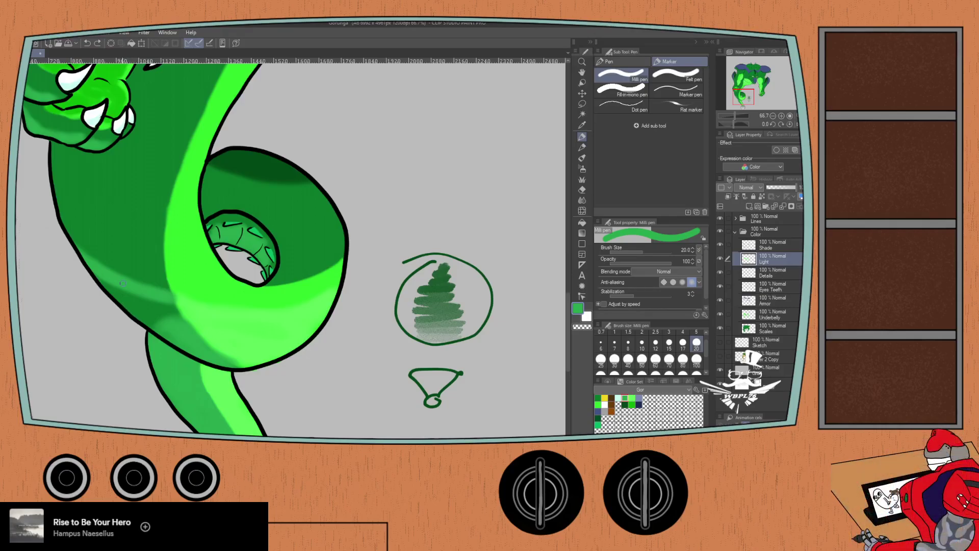
pyautogui.press('b')
pyautogui.moveTo(102, 280)
pyautogui.mouseDown()
pyautogui.moveTo(157, 332)
pyautogui.moveTo(107, 286)
pyautogui.moveTo(167, 329)
pyautogui.moveTo(130, 298)
pyautogui.moveTo(171, 326)
pyautogui.moveTo(152, 297)
pyautogui.moveTo(180, 326)
pyautogui.moveTo(162, 296)
pyautogui.moveTo(216, 353)
pyautogui.moveTo(169, 298)
pyautogui.mouseUp()
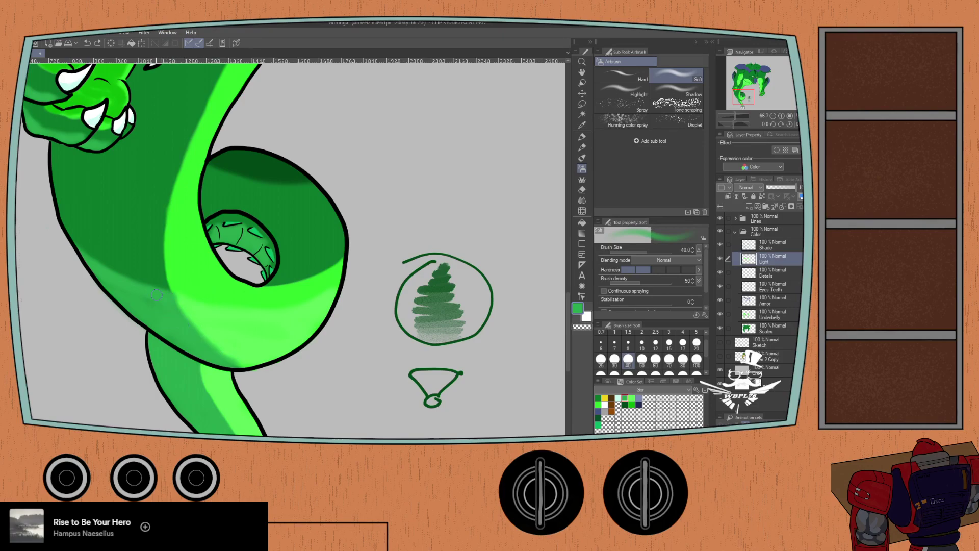
pyautogui.moveTo(212, 362); pyautogui.dragTo(226, 360)
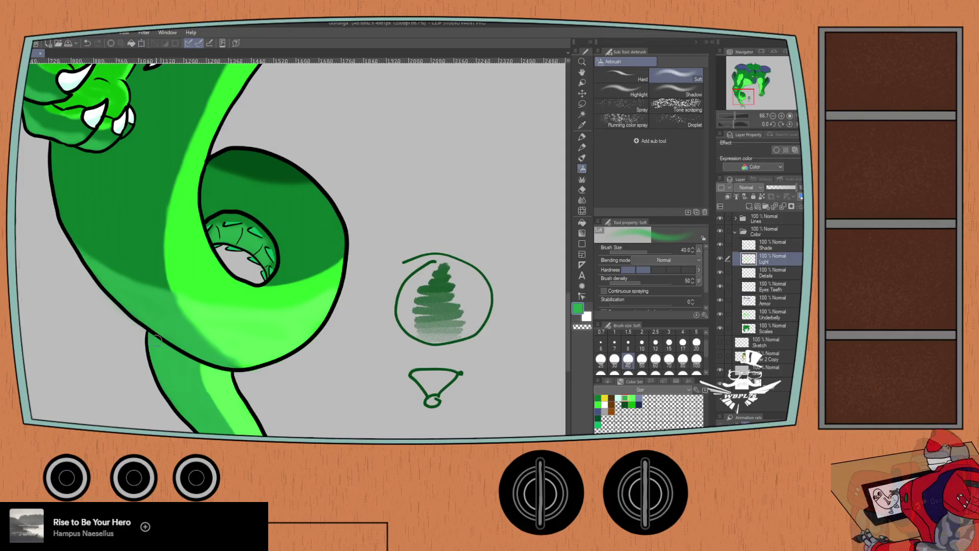
# - Make the Shade layer active and ready the Milli pen at size 15
pyautogui.scroll(-1, 159, 325)
pyautogui.scroll(-1, 156, 340)
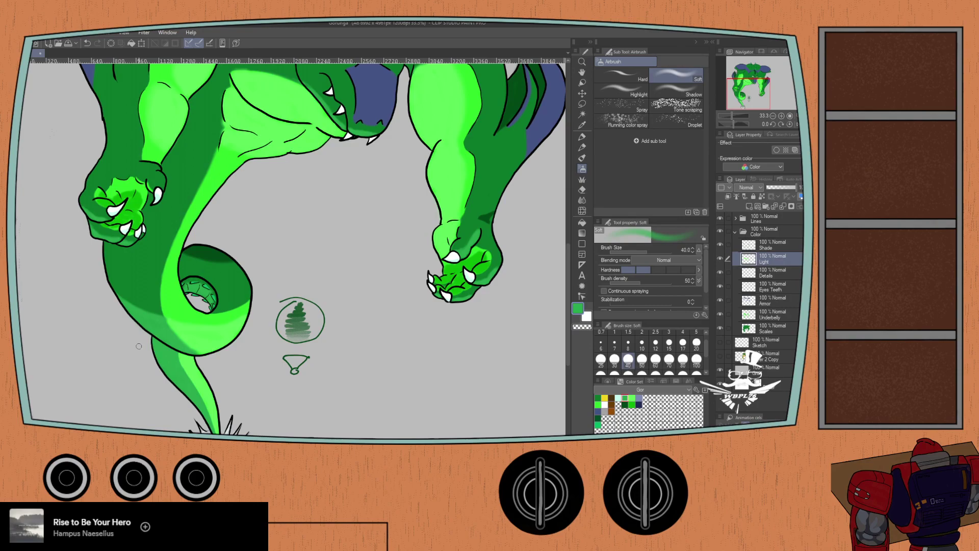
pyautogui.scroll(-1, 140, 347)
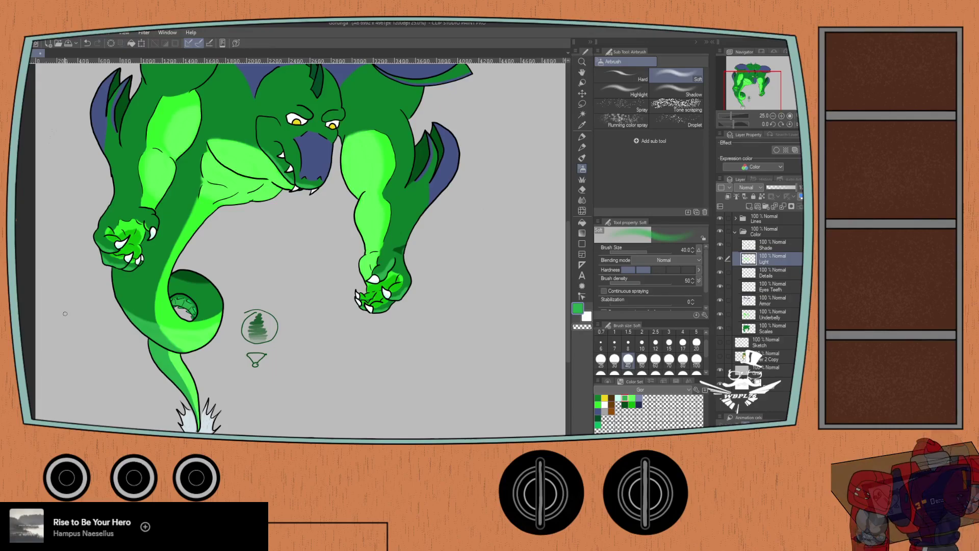
pyautogui.moveTo(64, 313); pyautogui.dragTo(146, 369)
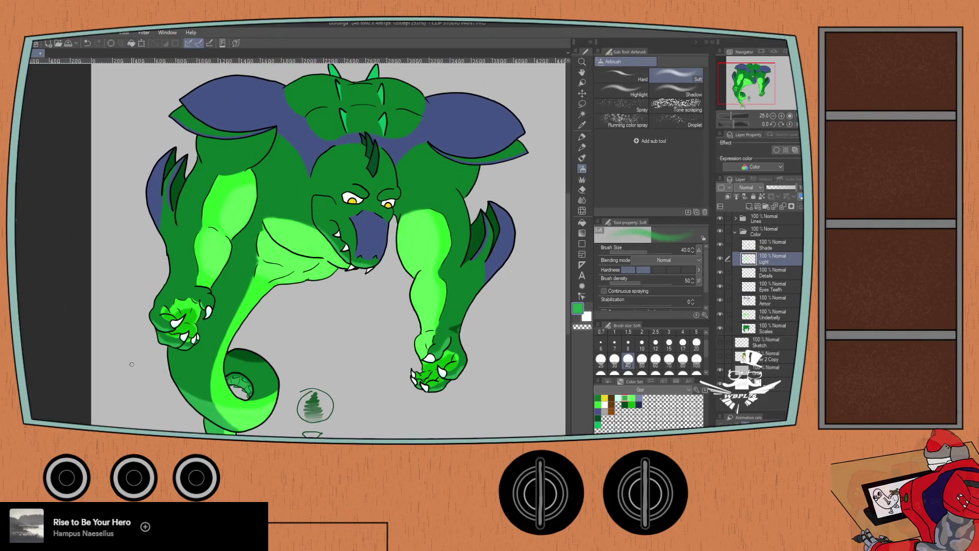
pyautogui.scroll(2, 138, 369)
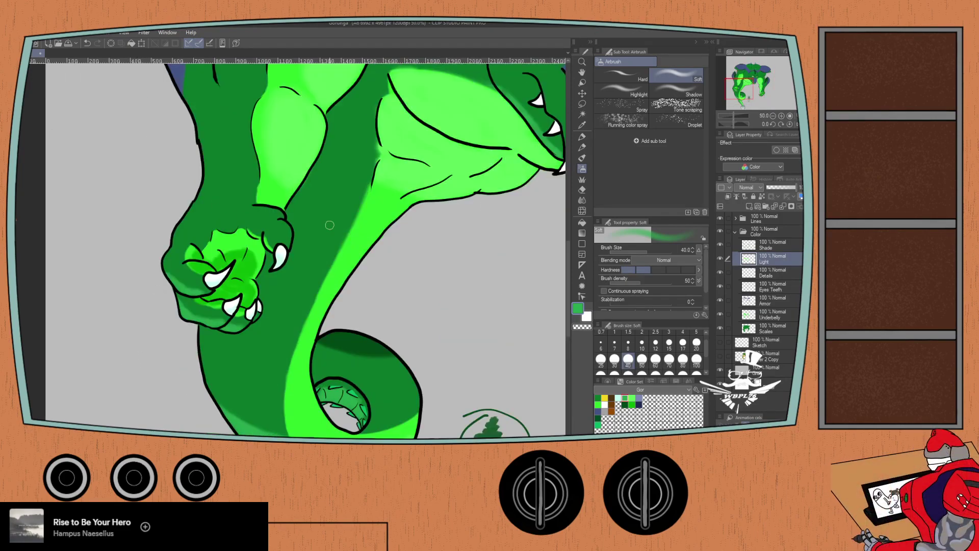
pyautogui.click(722, 245)
pyautogui.press('p')
pyautogui.press('p')
pyautogui.press('p')
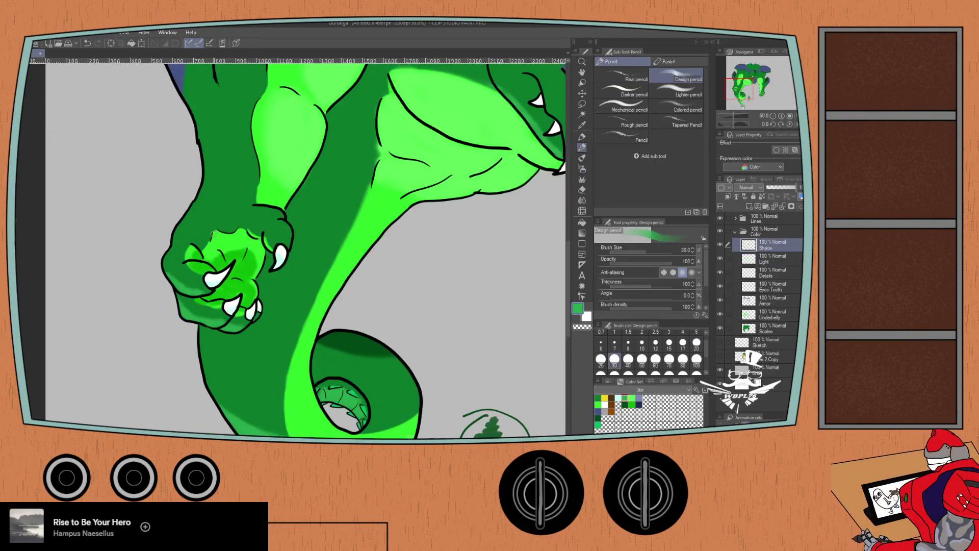
pyautogui.click(665, 345)
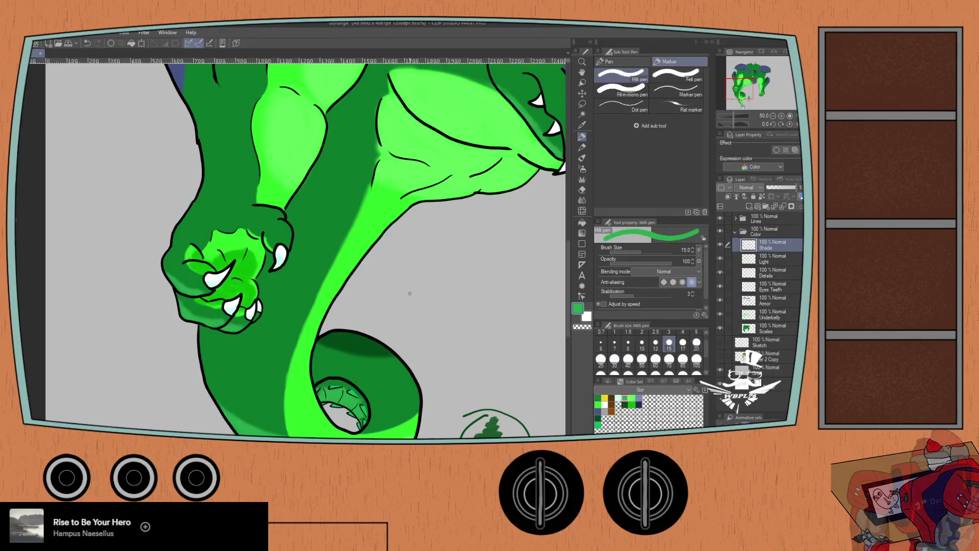
# - Select the reference image's layer and move the image clear of the creature's arm with a Scale/Rotate transformation
pyautogui.scroll(-1, 413, 282)
pyautogui.moveTo(541, 296); pyautogui.dragTo(278, 307)
pyautogui.click(743, 353)
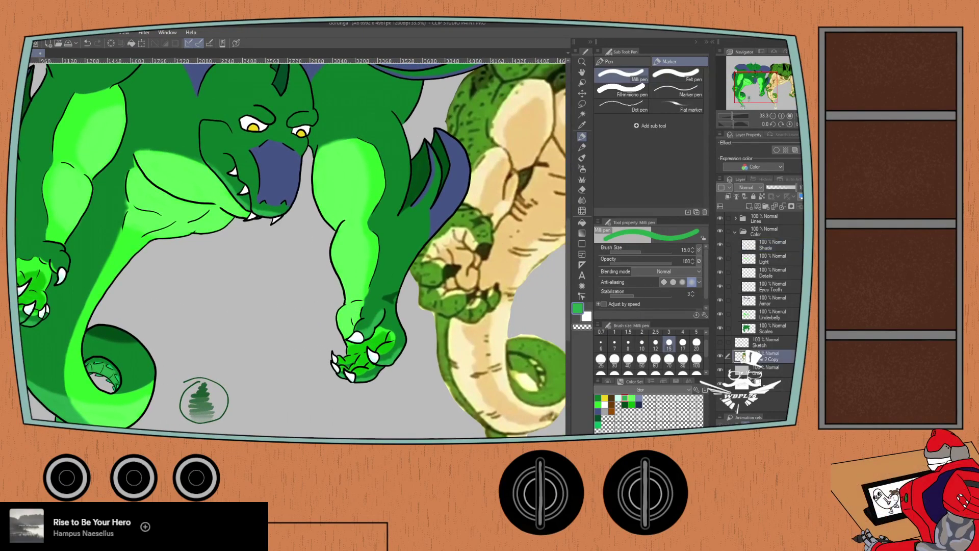
pyautogui.hotkey('ctrl', 't')
pyautogui.moveTo(409, 320); pyautogui.dragTo(437, 320)
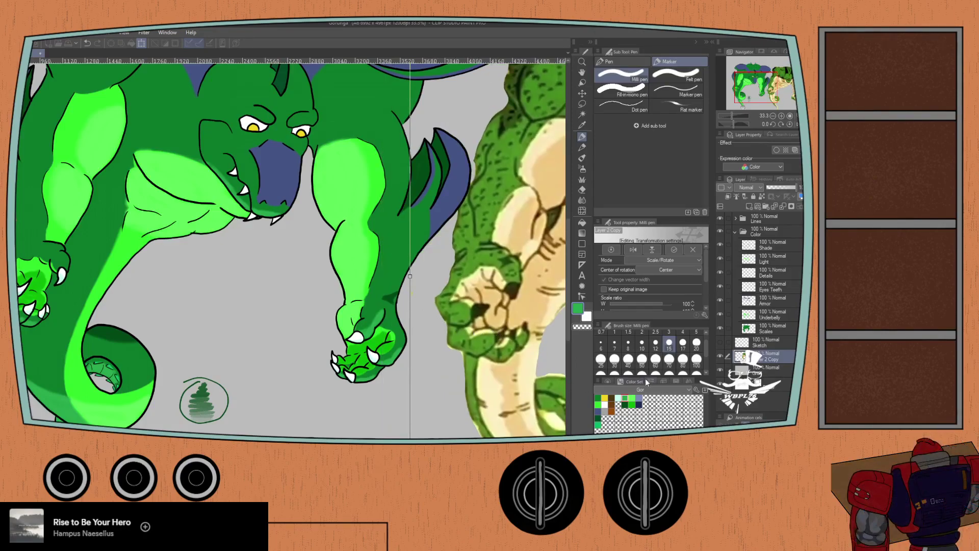
pyautogui.press('Return')
# - Try marking the wrist line on the reference image and on the creature's matching wrist with the Milli pen
pyautogui.moveTo(506, 244); pyautogui.dragTo(451, 258)
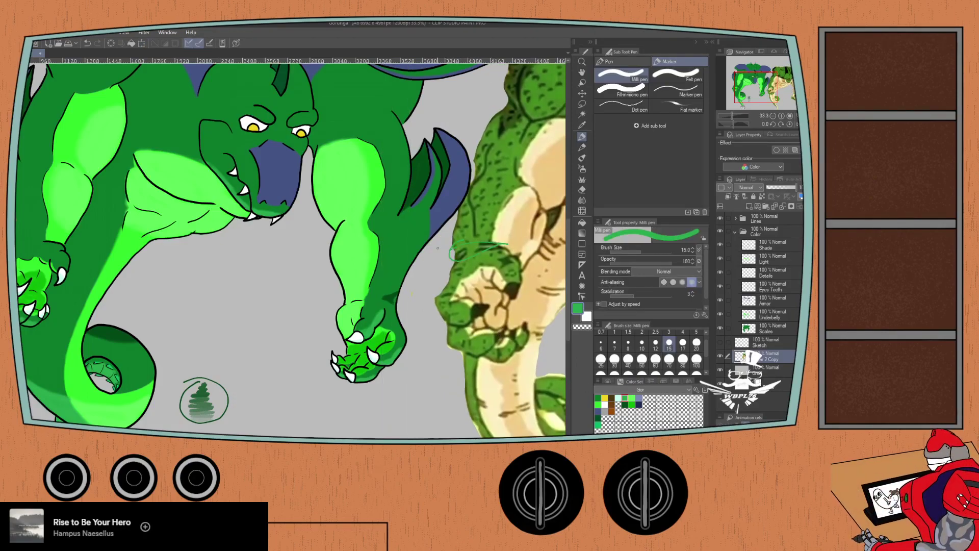
pyautogui.moveTo(162, 329); pyautogui.dragTo(233, 331)
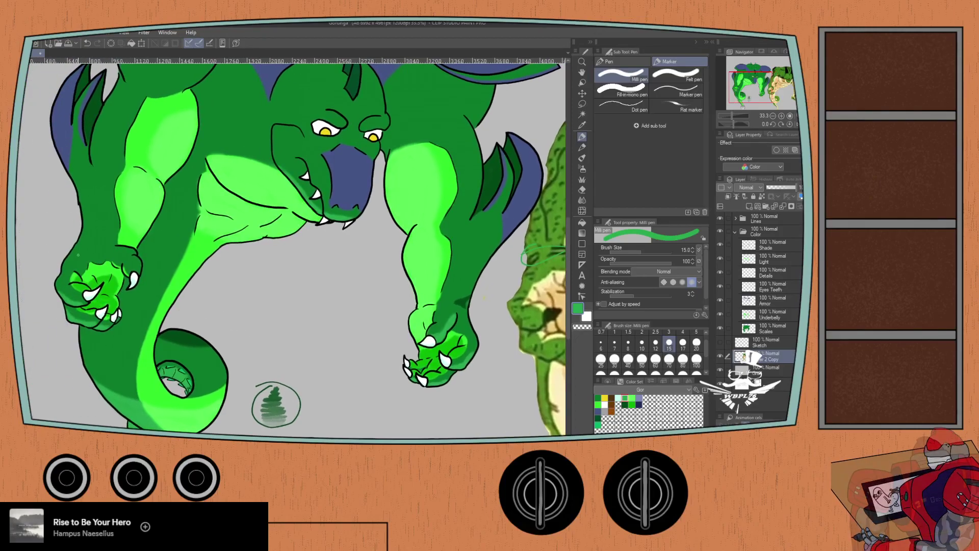
pyautogui.moveTo(76, 240); pyautogui.dragTo(60, 244)
pyautogui.hotkey('ctrl', 'z')
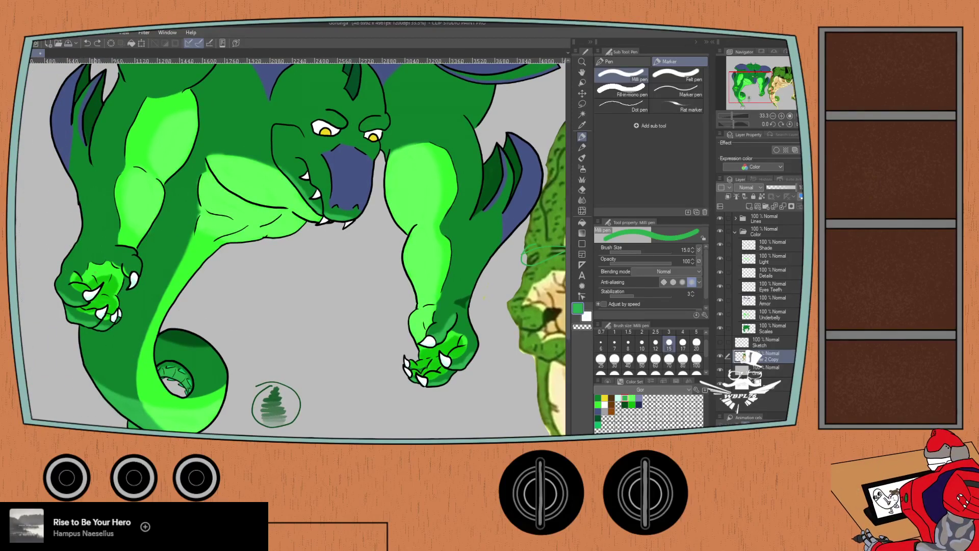
pyautogui.hotkey('ctrl', 'z')
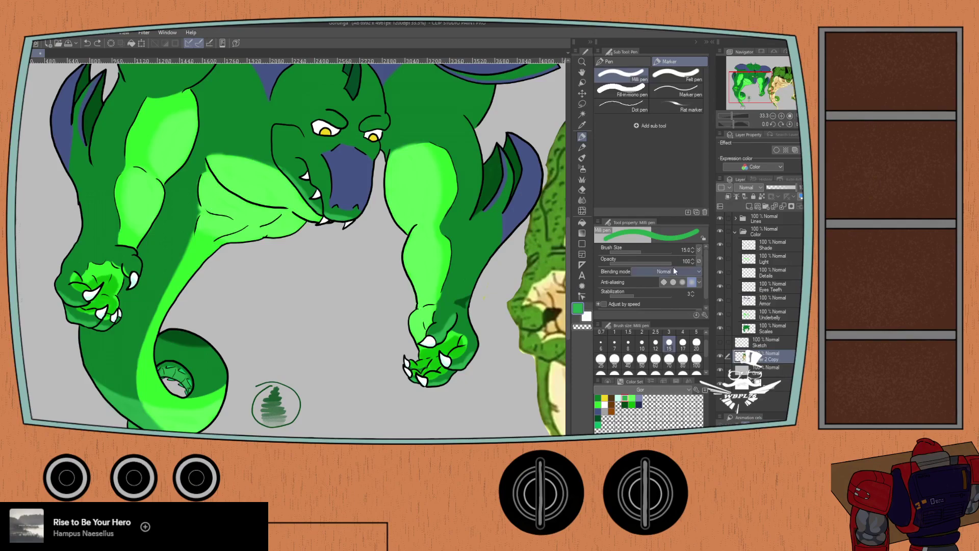
# - Return to the Shade layer, mark the wrist shadow's shape over the reference and the creature's wrist, and undo the marks
pyautogui.click(773, 245)
pyautogui.moveTo(306, 229); pyautogui.dragTo(254, 243)
pyautogui.moveTo(530, 259); pyautogui.dragTo(460, 280)
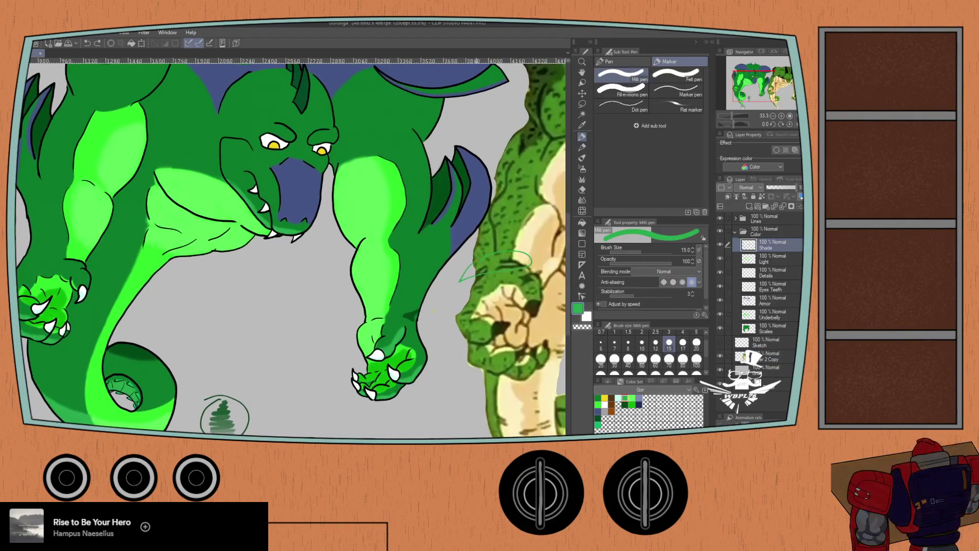
pyautogui.moveTo(28, 249); pyautogui.dragTo(79, 264)
pyautogui.hotkey('ctrl', 'z')
pyautogui.hotkey('ctrl', 'z')
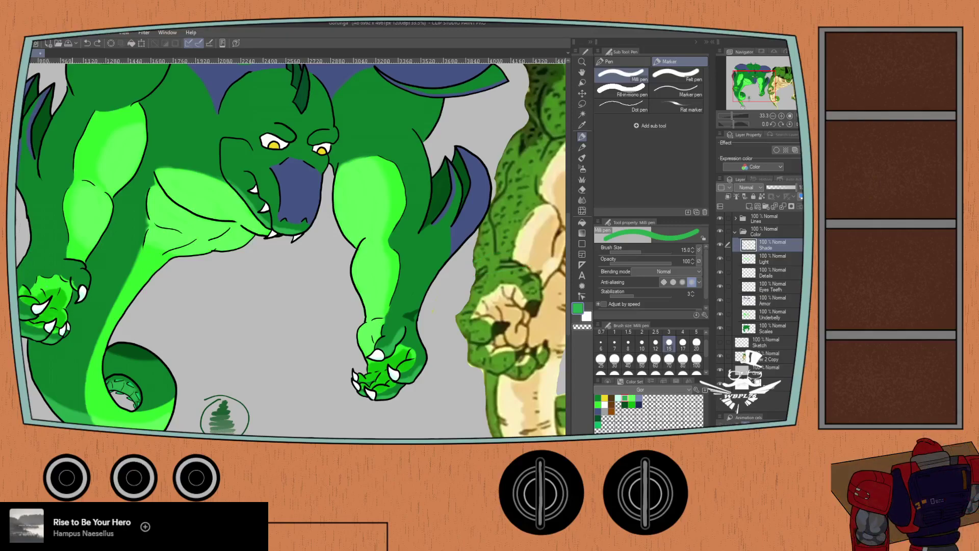
# - Choose the dark green, try a shadow stroke above the creature's wrist with the Milli pen at size 15, and undo it
pyautogui.click(625, 404)
pyautogui.moveTo(306, 255); pyautogui.dragTo(422, 278)
pyautogui.scroll(2, 164, 288)
pyautogui.scroll(2, 165, 287)
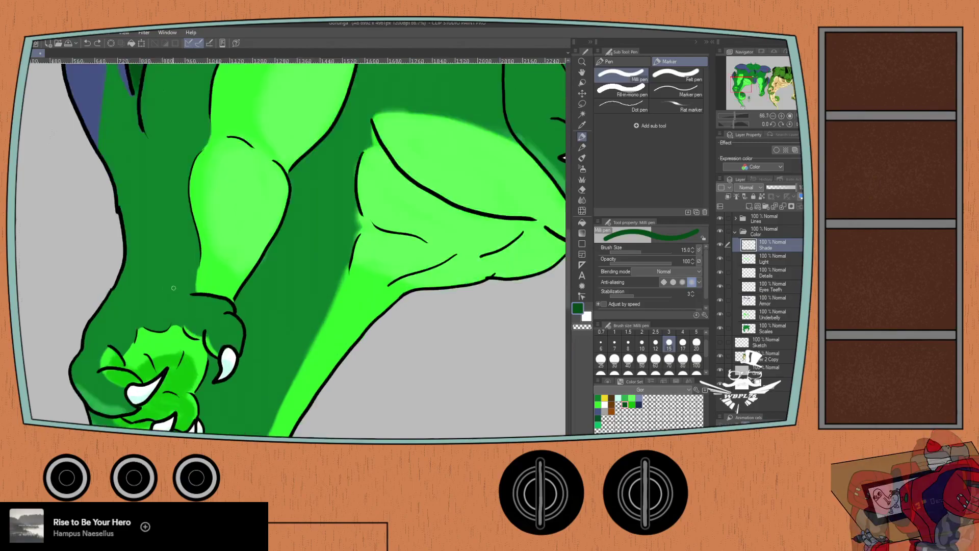
pyautogui.moveTo(189, 292)
pyautogui.mouseDown()
pyautogui.moveTo(159, 298)
pyautogui.moveTo(184, 289)
pyautogui.mouseUp()
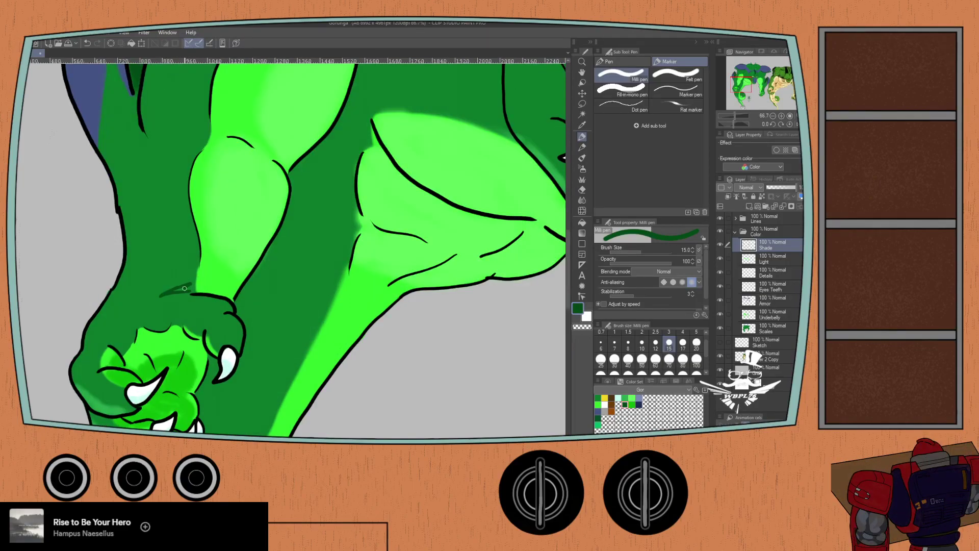
pyautogui.hotkey('ctrl', 'z')
pyautogui.hotkey('ctrl', 'z')
pyautogui.hotkey('ctrl', 'z')
pyautogui.hotkey('ctrl', 'z')
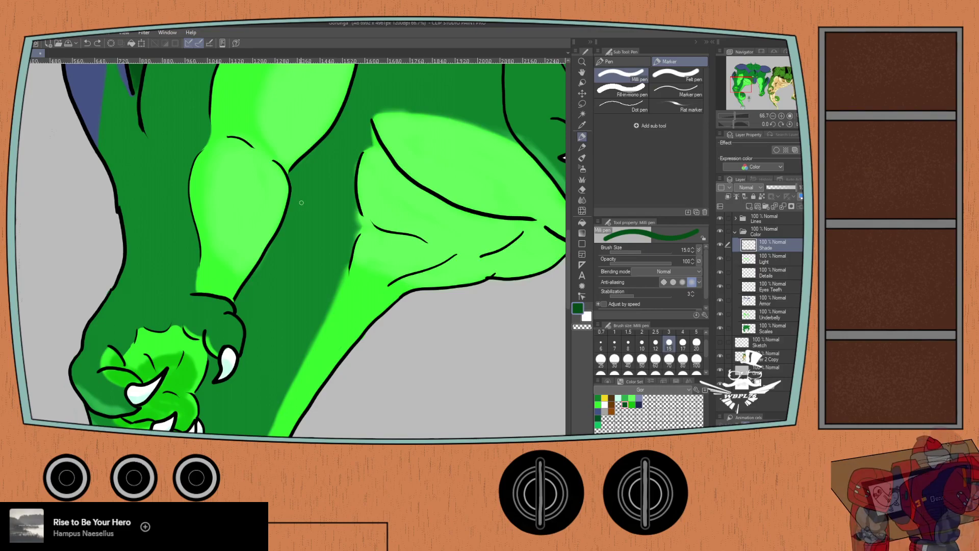
# - Draw a small dark green shadow wedge above the wrist with the Pastel brush at size 7
pyautogui.press('b')
pyautogui.press('p')
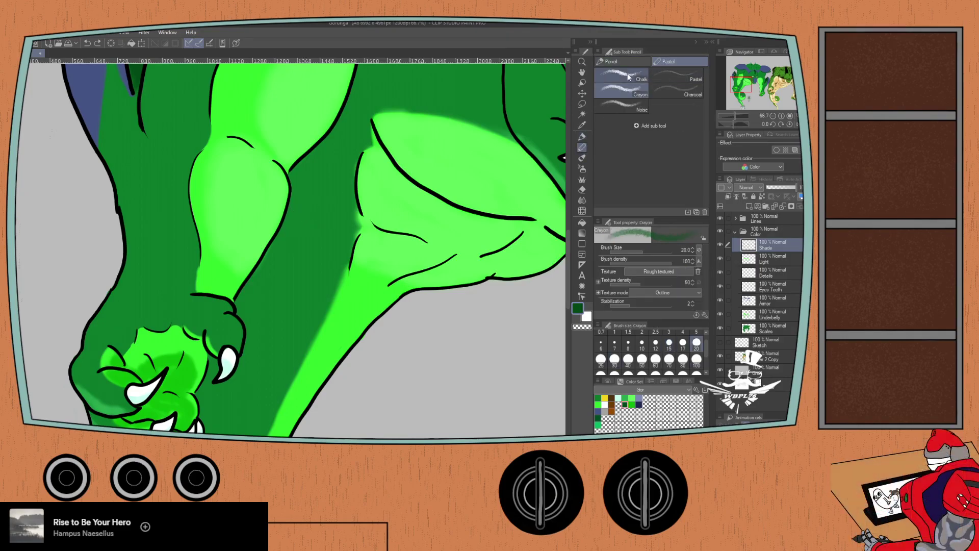
pyautogui.click(672, 78)
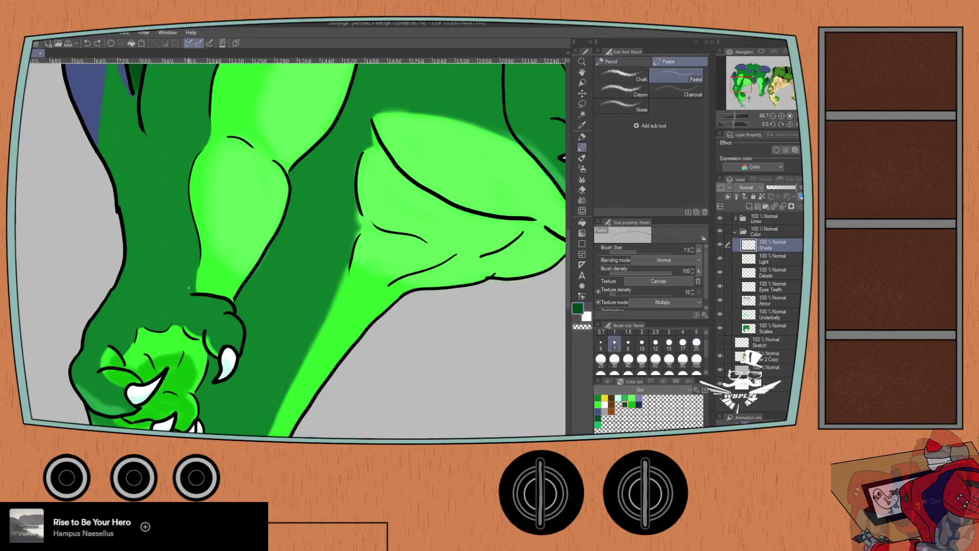
pyautogui.hotkey('ctrl', 'z')
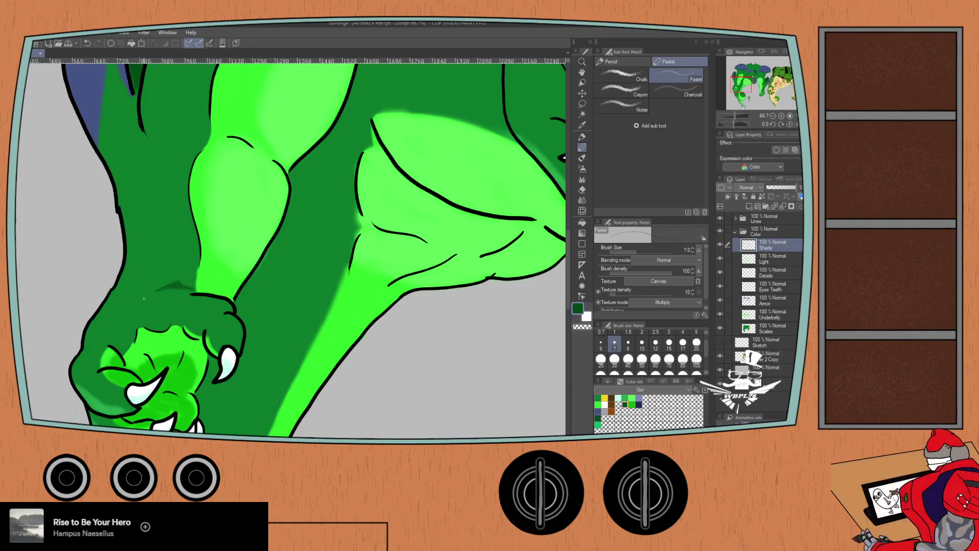
# - Check the dark green wedge above the wrist against the whole creature and undo its last stroke
pyautogui.scroll(-2, 144, 298)
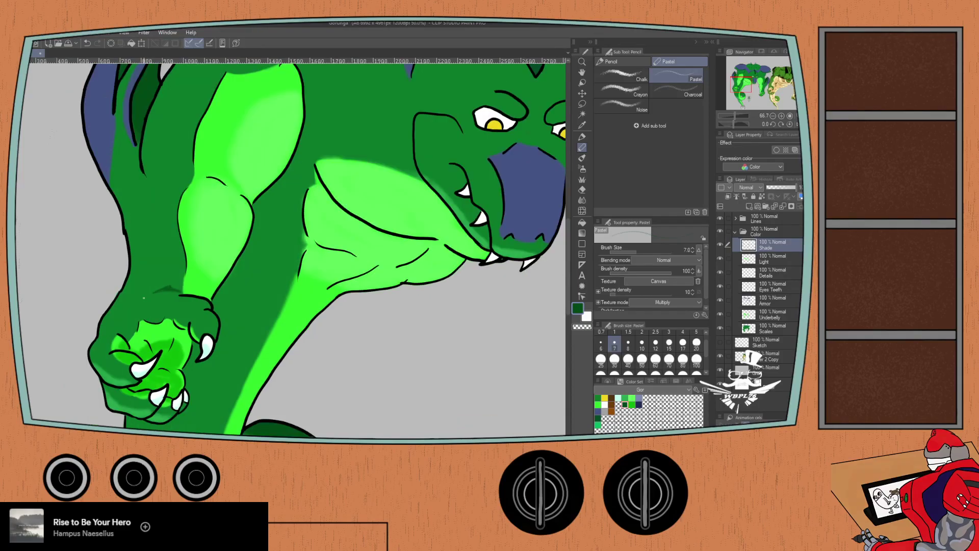
pyautogui.scroll(-1, 144, 298)
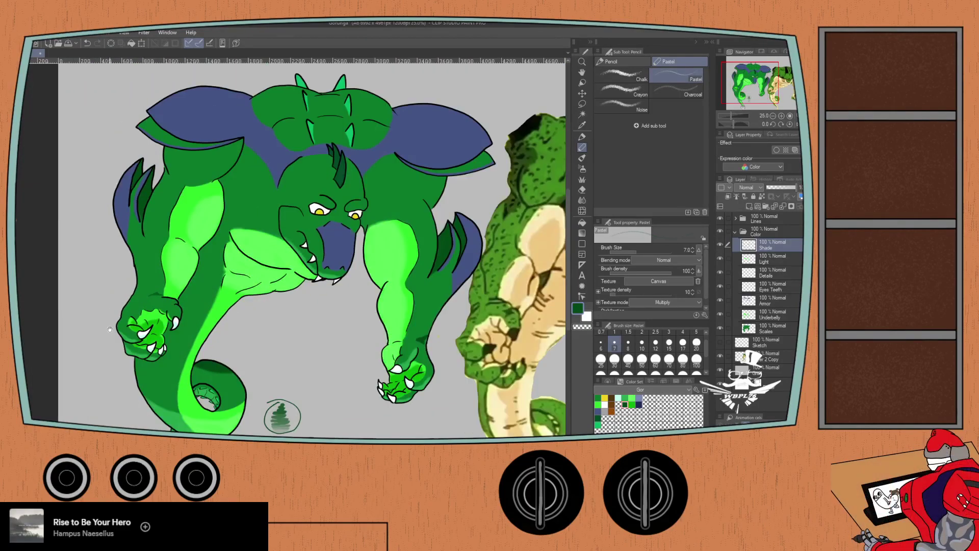
pyautogui.scroll(-1, 131, 278)
pyautogui.scroll(3, 130, 275)
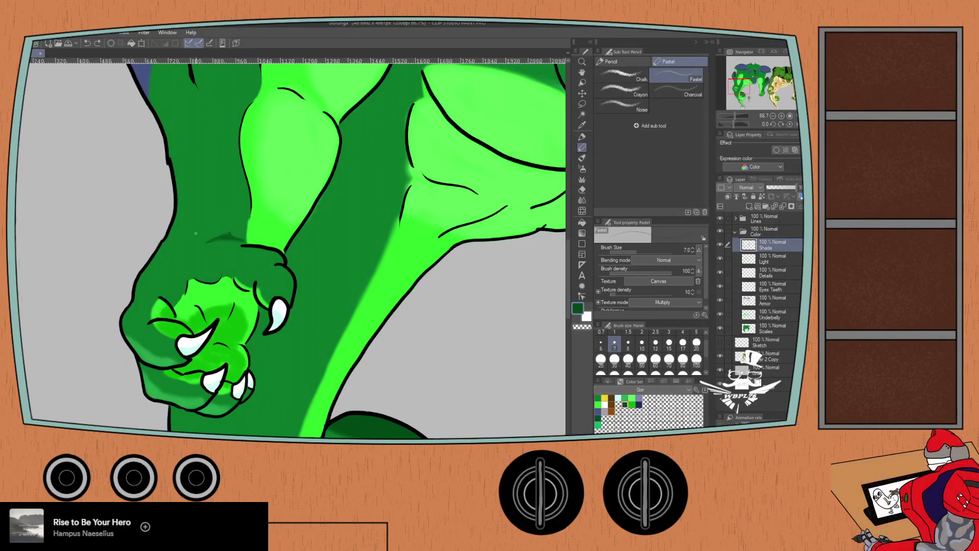
pyautogui.hotkey('ctrl', 'z')
# - Try a thin dark green Pastel stroke across the top of the wrist and undo it
pyautogui.moveTo(196, 240); pyautogui.dragTo(238, 239)
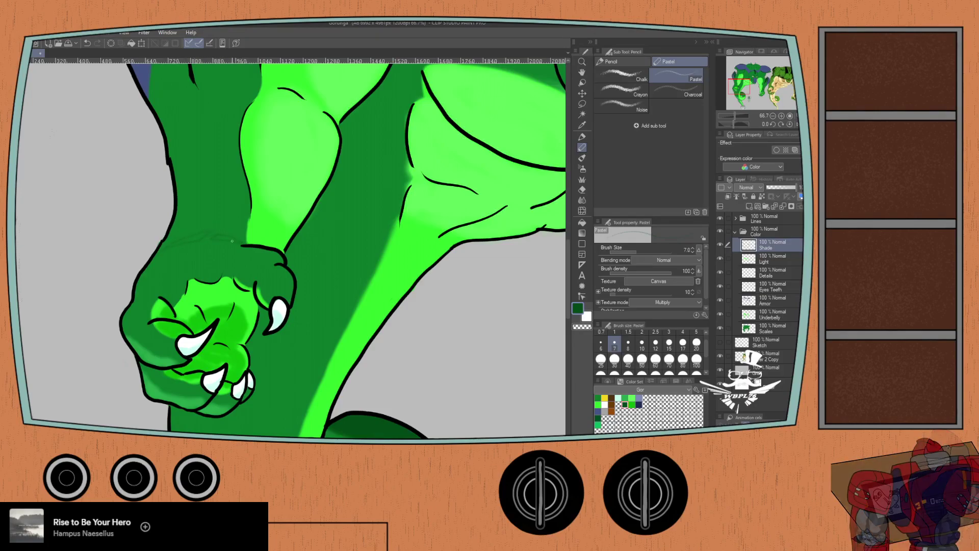
pyautogui.hotkey('ctrl', 'z')
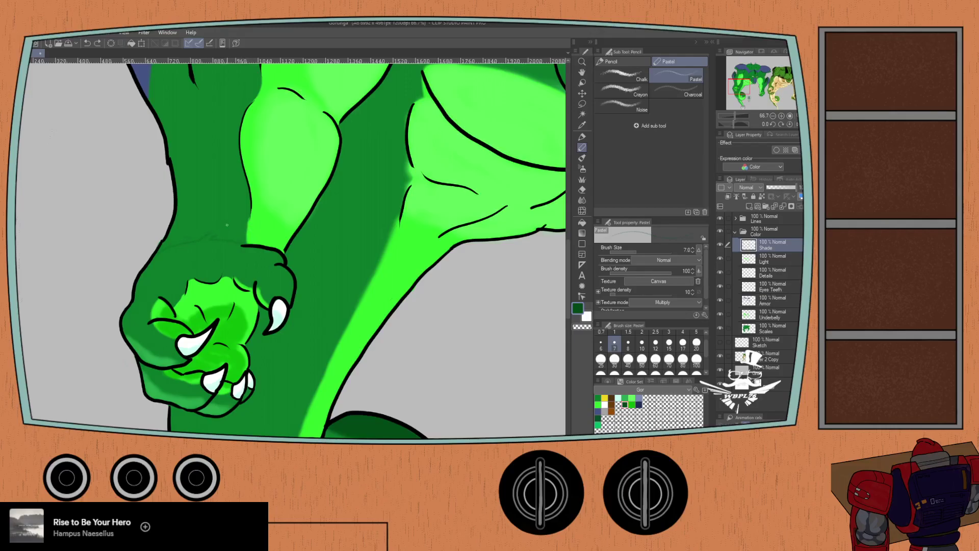
pyautogui.hotkey('ctrl', 'y')
pyautogui.hotkey('ctrl', 'z')
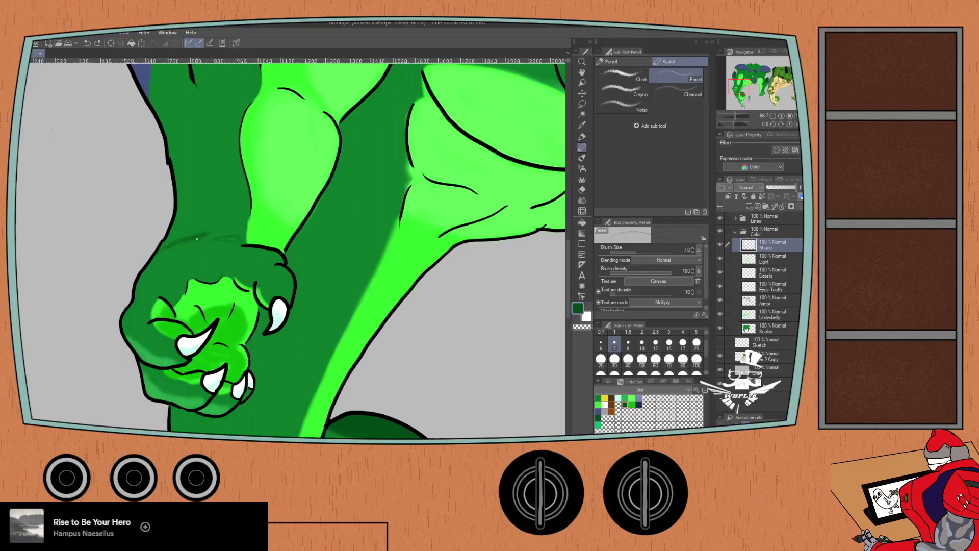
# - Try a curved dark green shadow across the wrist, compare it with the reference creature, and undo its last stroke
pyautogui.moveTo(195, 239); pyautogui.dragTo(168, 246)
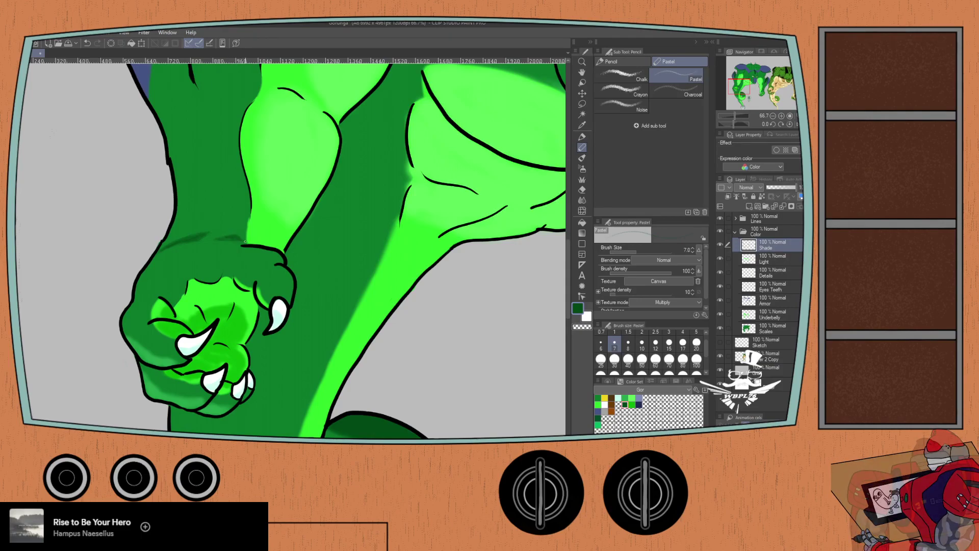
pyautogui.scroll(-5, 223, 231)
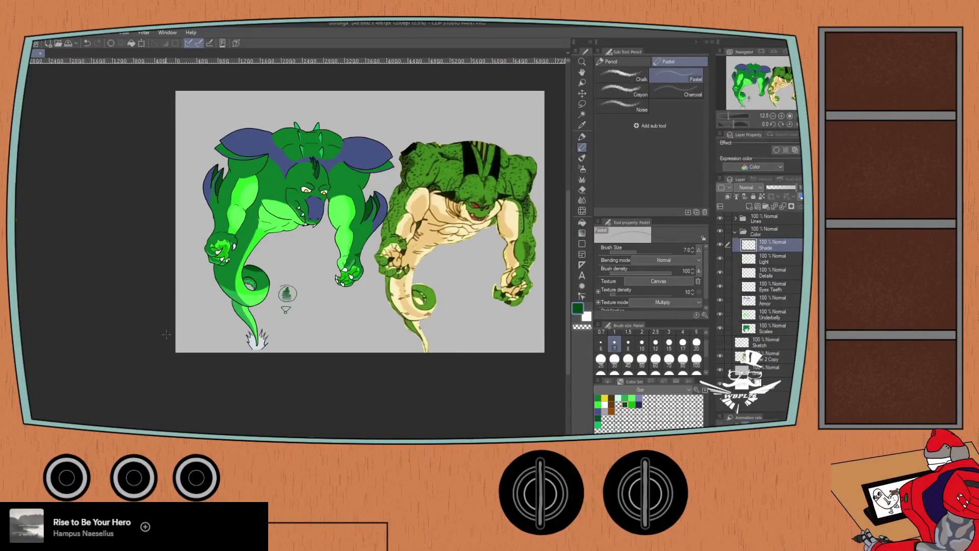
pyautogui.scroll(2, 162, 293)
pyautogui.moveTo(208, 254); pyautogui.dragTo(89, 369)
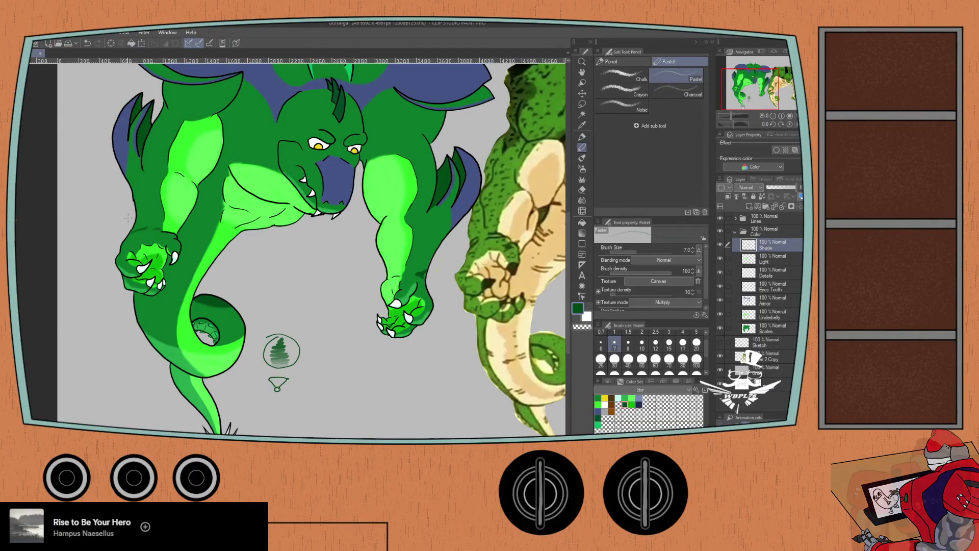
pyautogui.hotkey('ctrl', 'z')
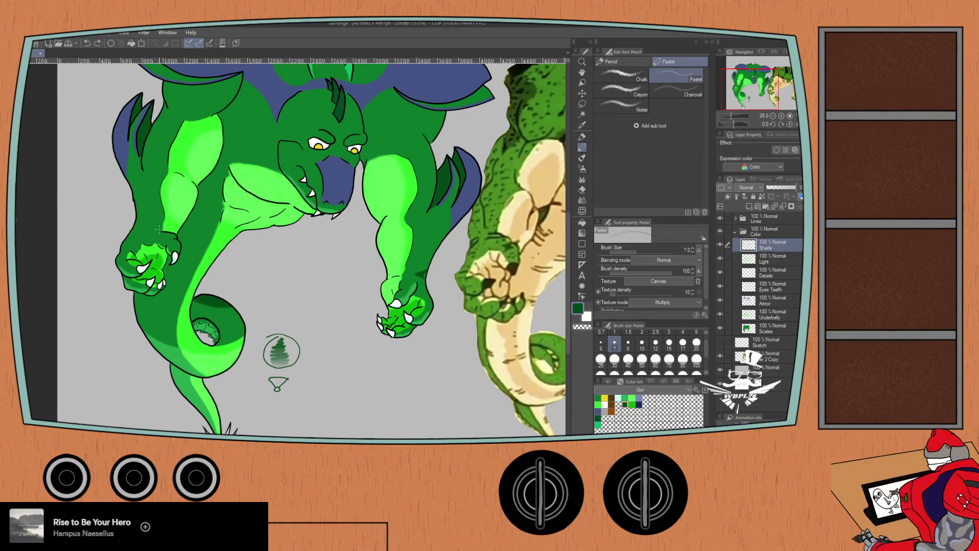
# - Draw a short dark green shadow stroke above the wrist, beside the light inner forearm, with the Pastel brush at size 7
pyautogui.moveTo(154, 229); pyautogui.dragTo(148, 230)
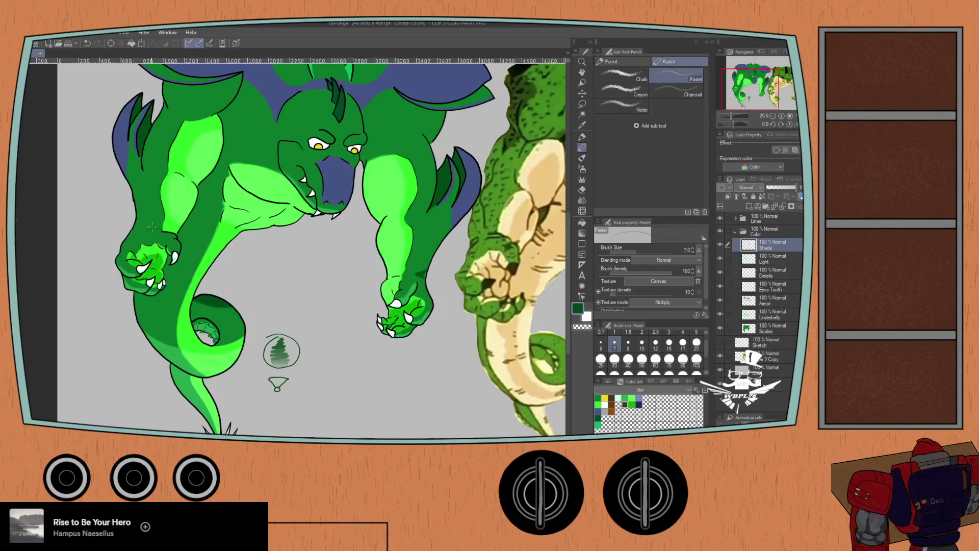
pyautogui.scroll(3, 151, 227)
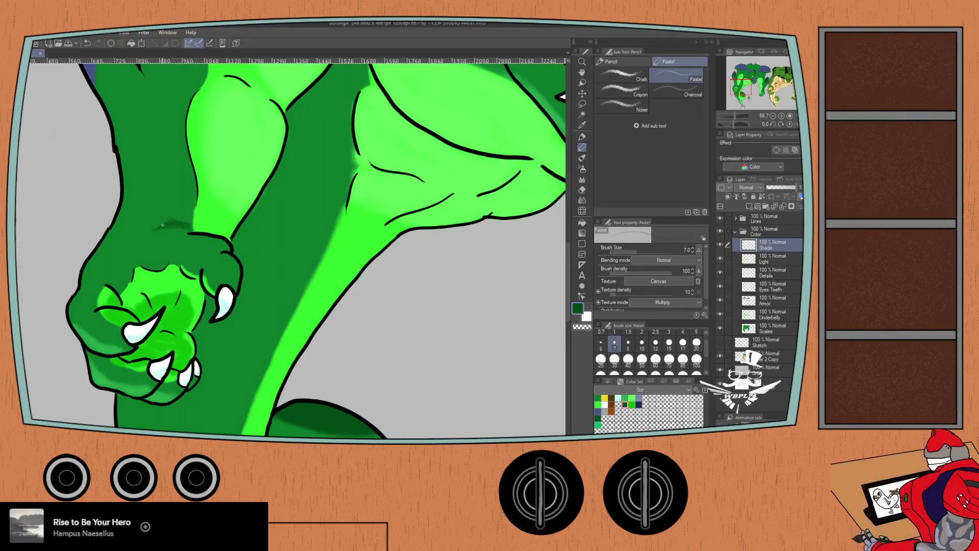
pyautogui.scroll(-3, 164, 223)
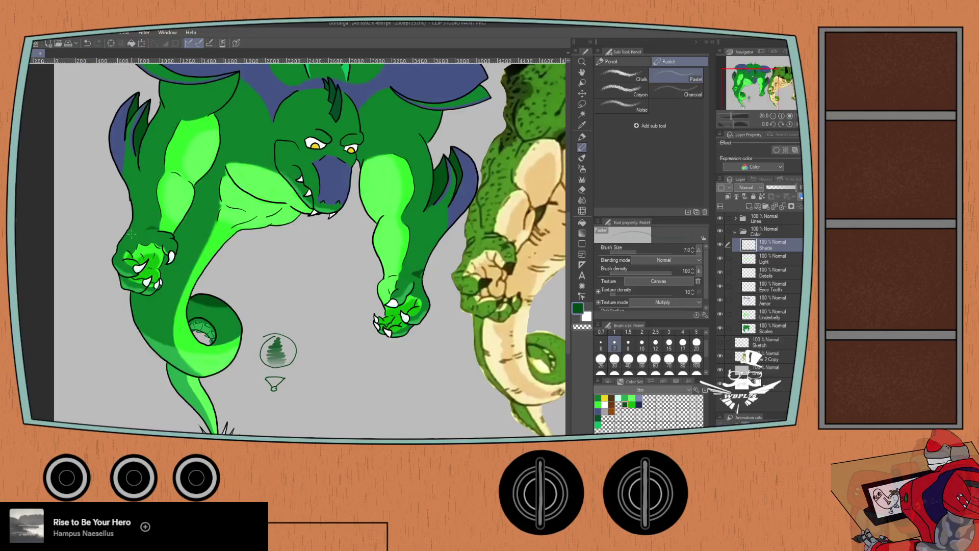
pyautogui.scroll(2, 132, 233)
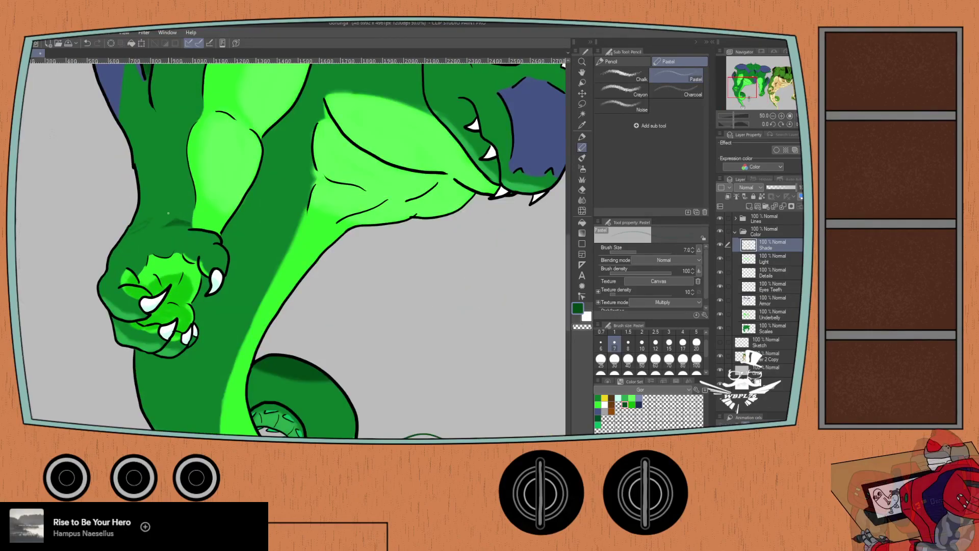
pyautogui.scroll(-1, 137, 226)
pyautogui.scroll(-1, 139, 226)
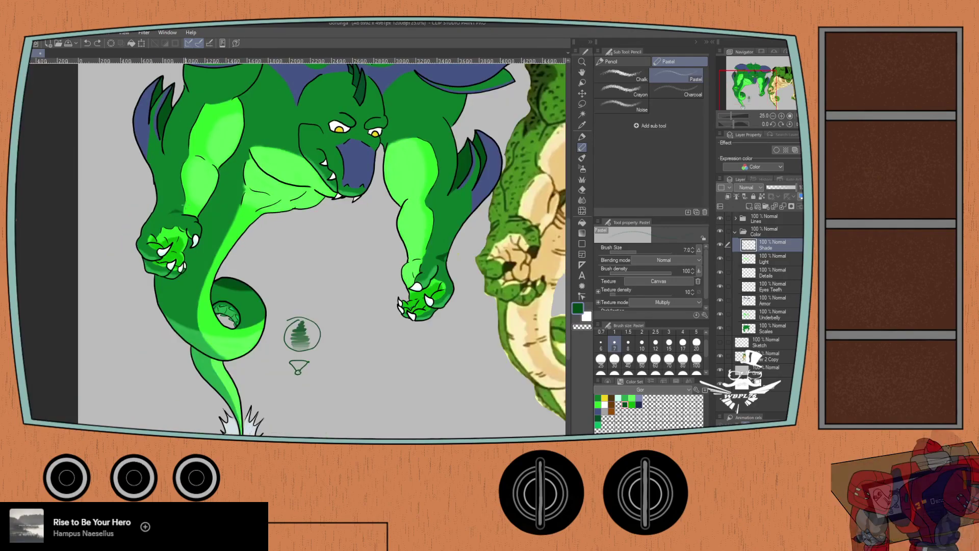
# - Undo the small shadow mark at the wrist's outer edge and redraw it with the Pastel brush
pyautogui.scroll(1, 148, 217)
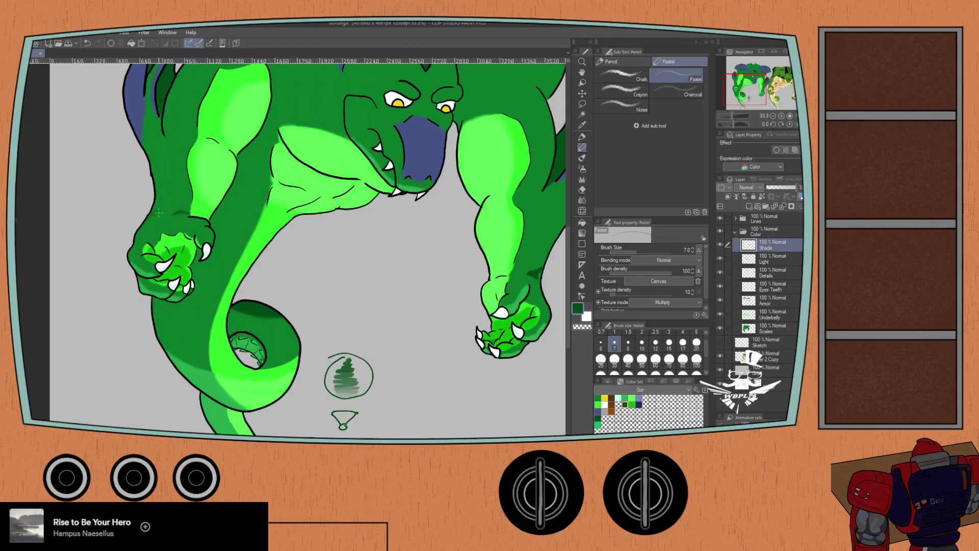
pyautogui.scroll(-3, 153, 217)
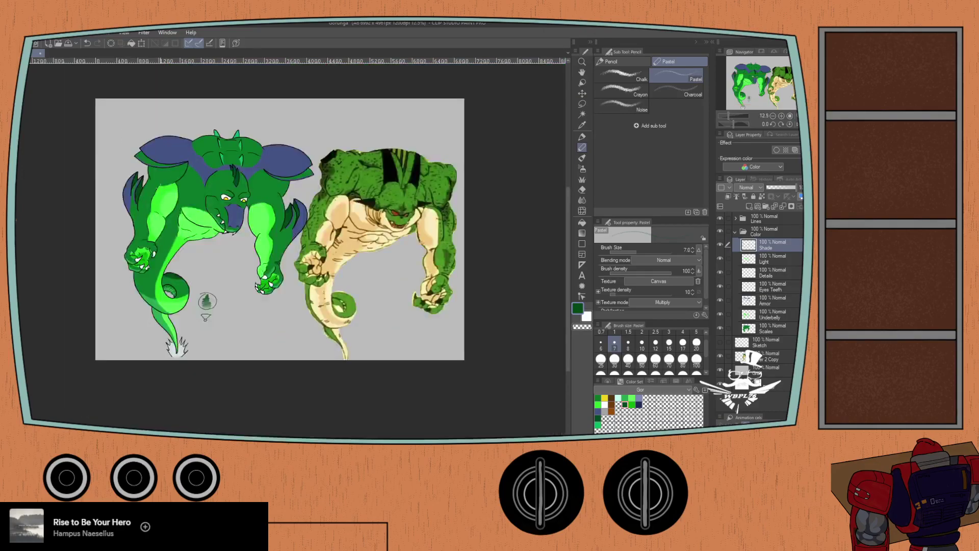
pyautogui.scroll(1, 133, 232)
pyautogui.scroll(2, 134, 232)
pyautogui.scroll(3, 134, 232)
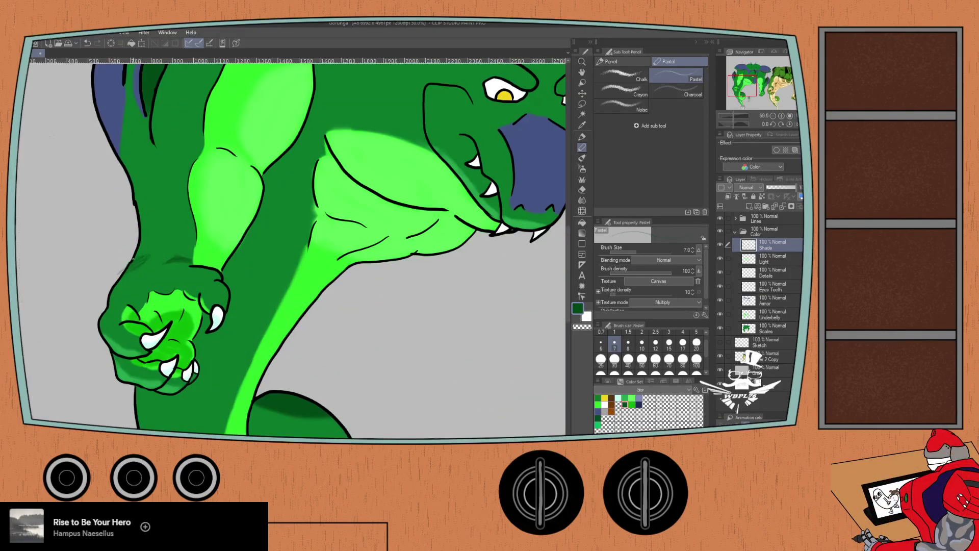
pyautogui.hotkey('ctrl', 'z')
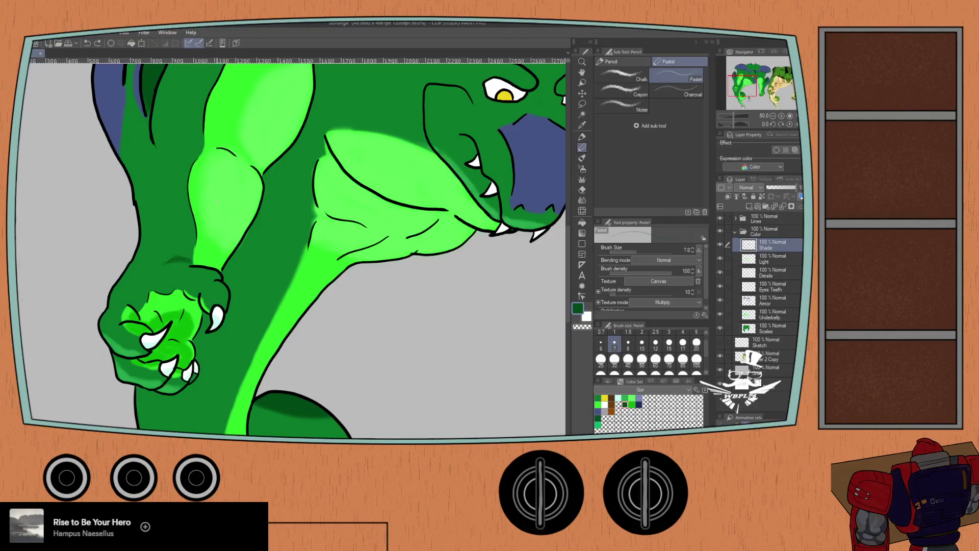
pyautogui.moveTo(127, 264); pyautogui.dragTo(131, 268)
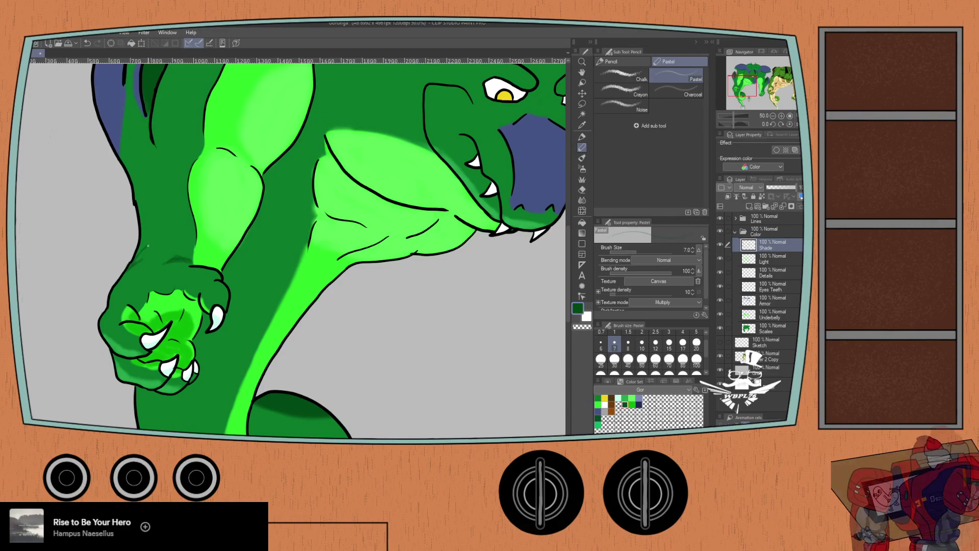
# - Erase the dark green shadow wedge on the creature's other wrist with the Hard eraser at size 50
pyautogui.scroll(-2, 150, 243)
pyautogui.moveTo(190, 248); pyautogui.dragTo(160, 283)
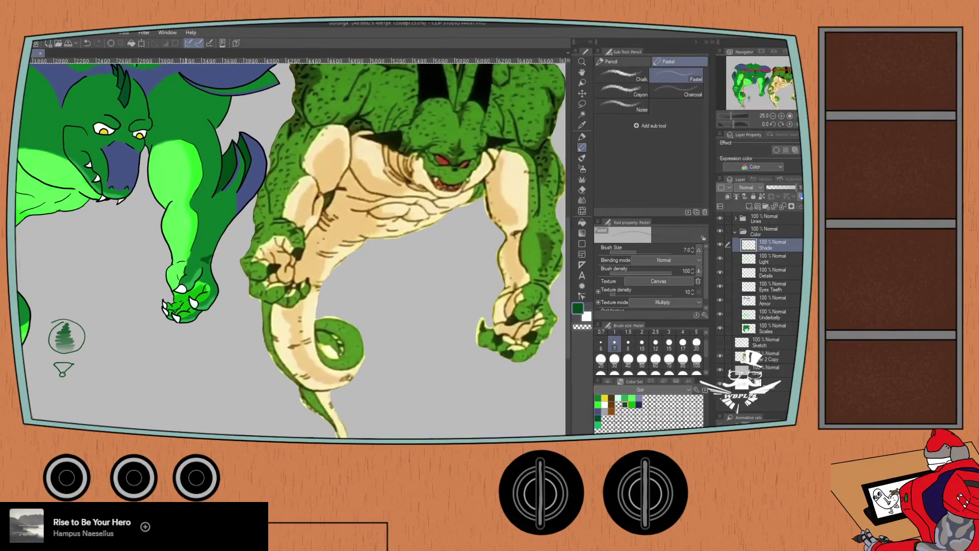
pyautogui.scroll(4, 183, 240)
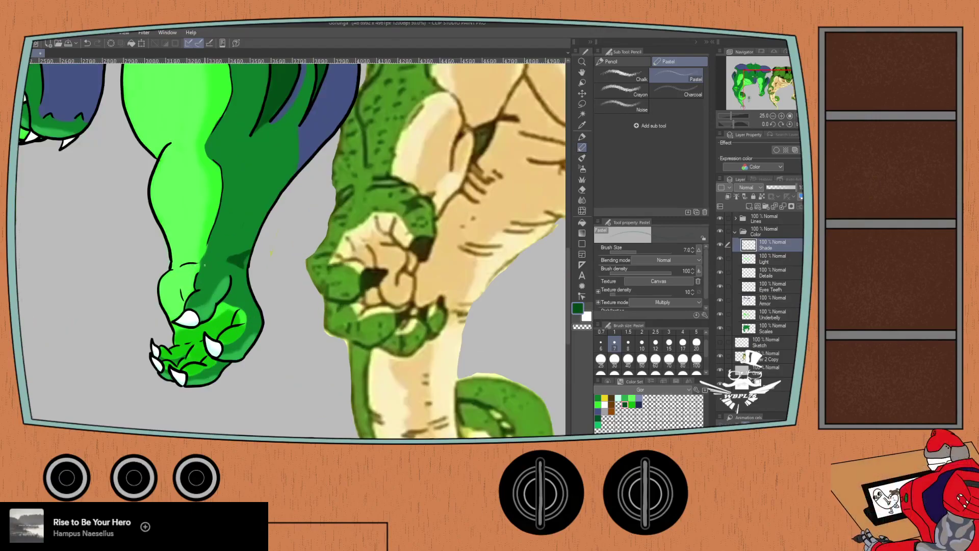
pyautogui.moveTo(232, 260); pyautogui.dragTo(218, 277)
pyautogui.press('e')
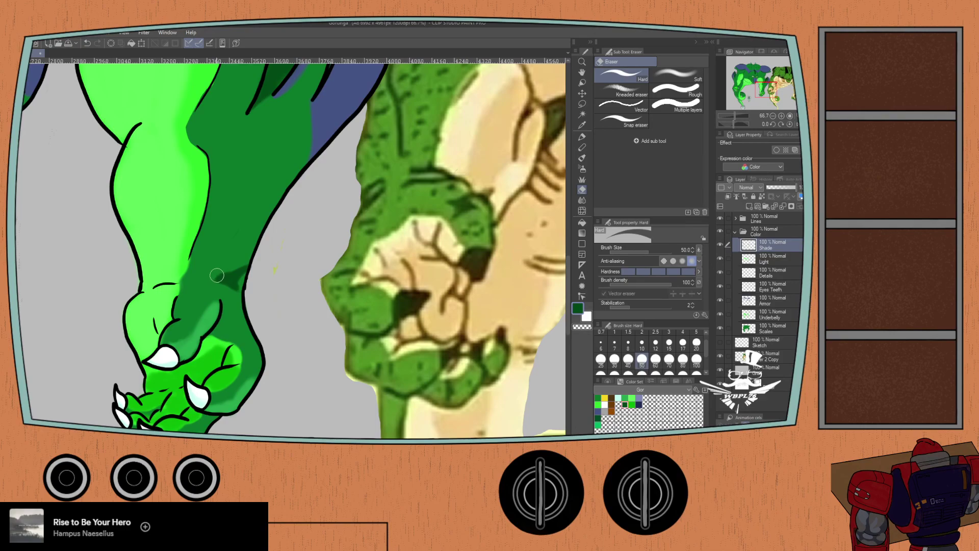
pyautogui.moveTo(217, 275); pyautogui.dragTo(241, 270)
# - Redraw the shadow wedge at the other wrist's outer edge with the Pastel brush at size 7 and clean up with the Hard eraser
pyautogui.press('p')
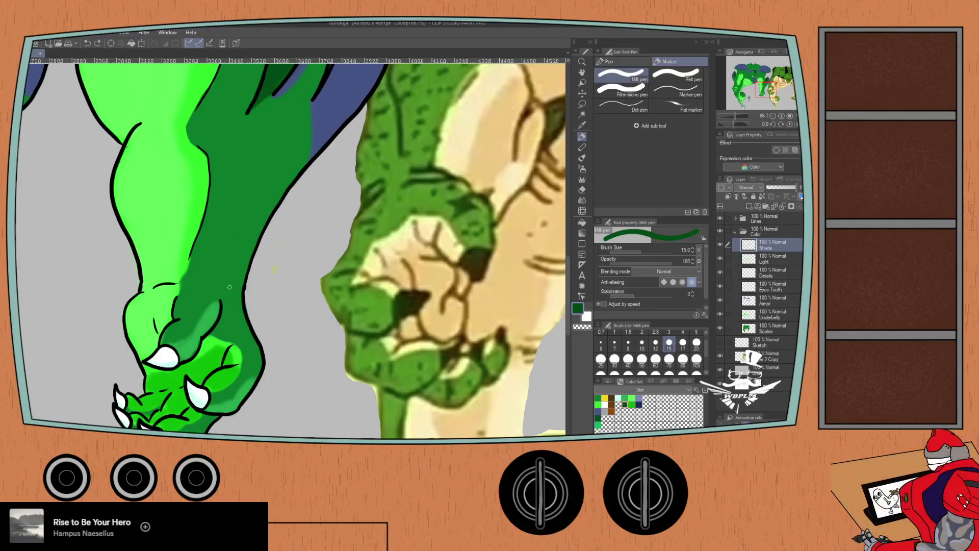
pyautogui.press('p')
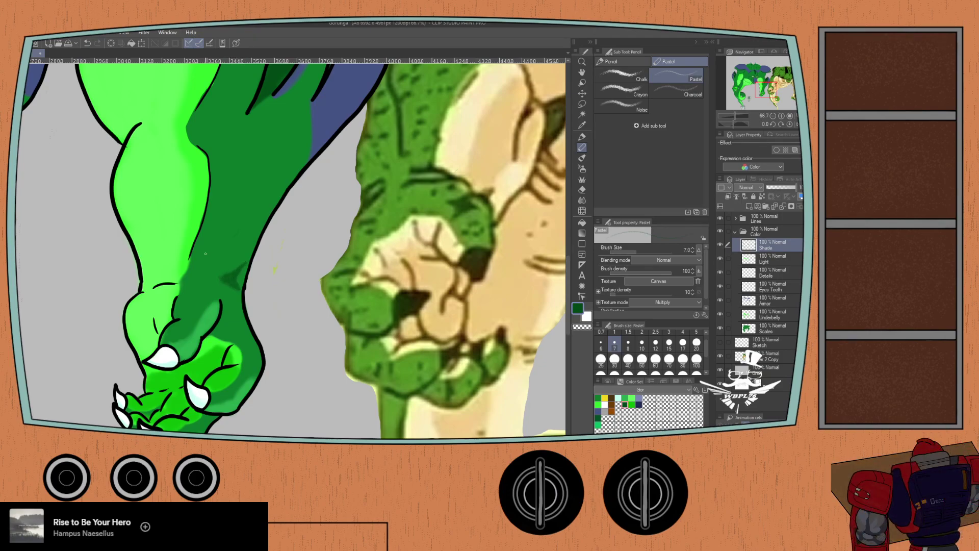
pyautogui.press('e')
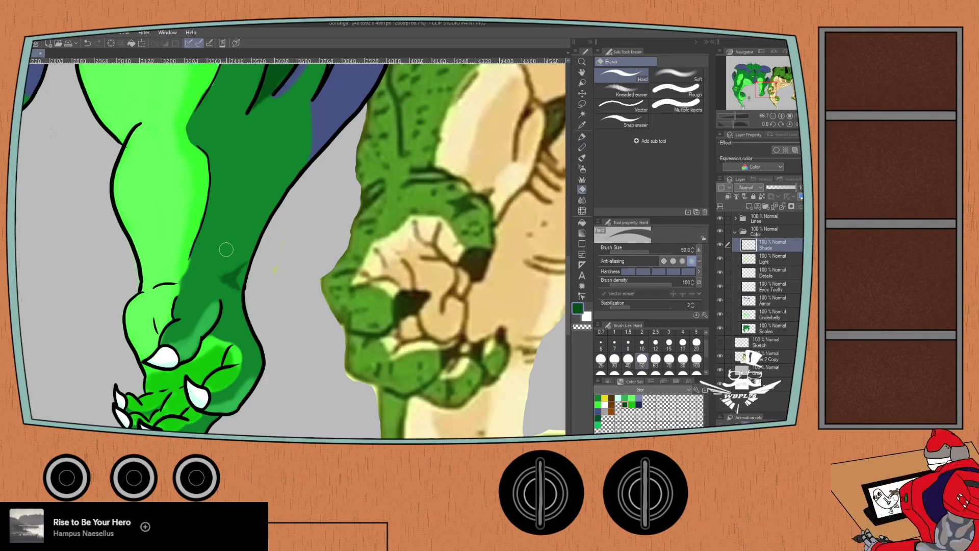
pyautogui.moveTo(171, 268); pyautogui.dragTo(167, 281)
pyautogui.scroll(-2, 167, 281)
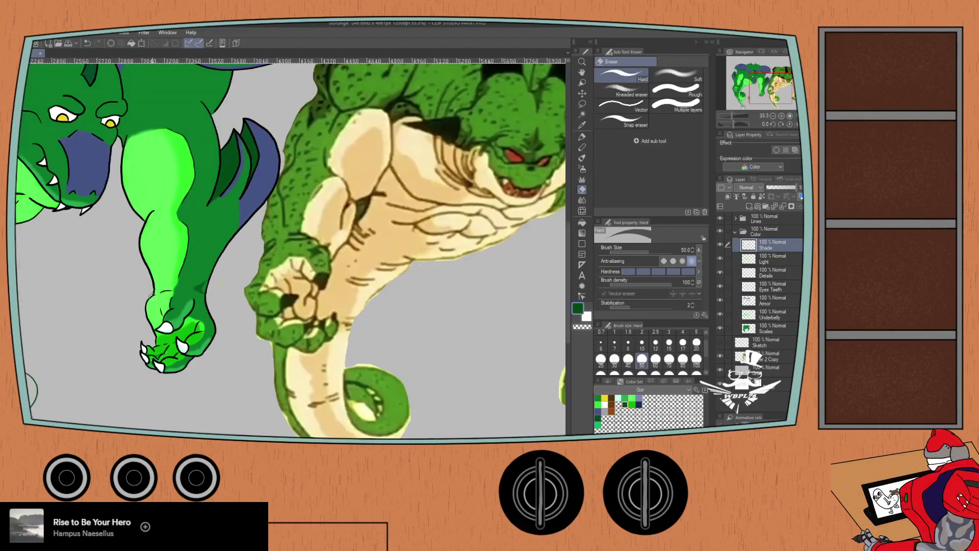
# - Hide the Scales layer to inspect the shading on its own, and show the layer again
pyautogui.press('p')
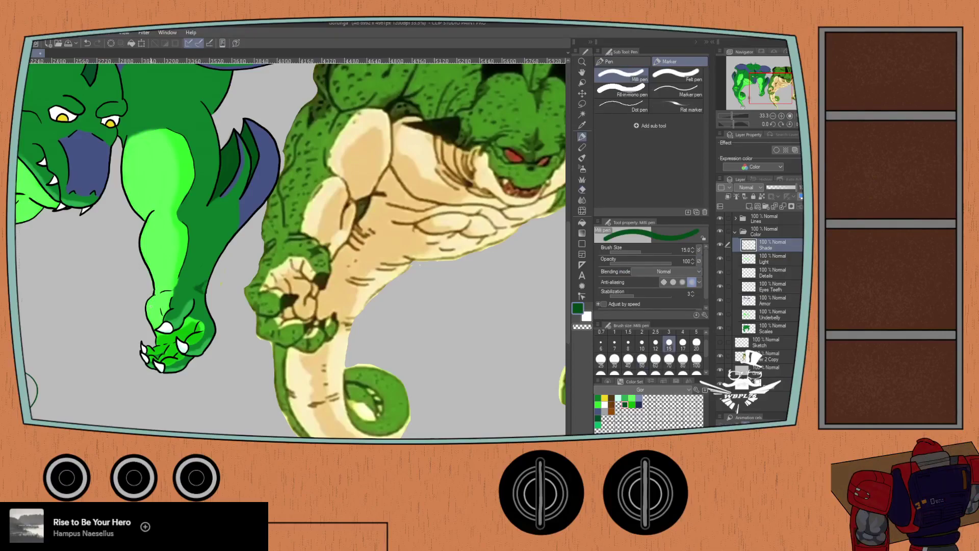
pyautogui.click(720, 328)
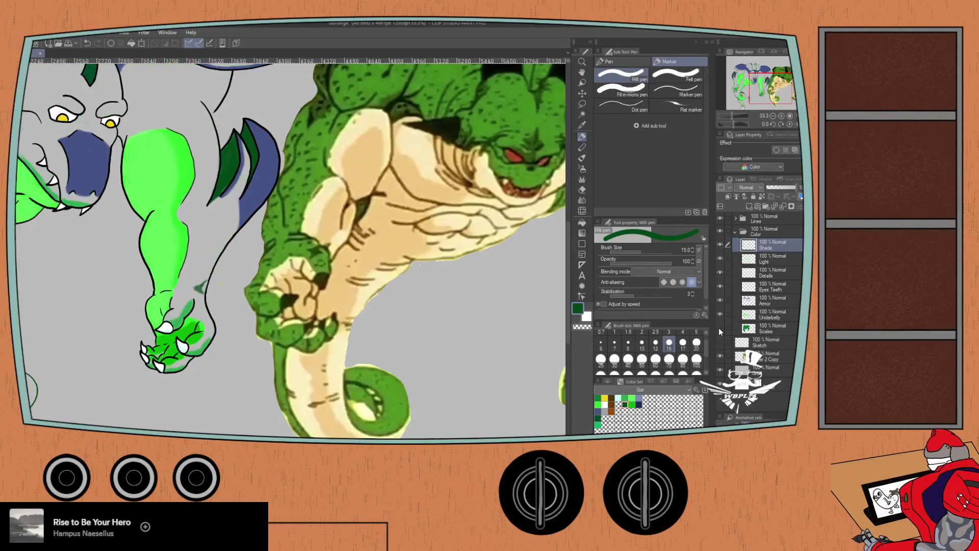
pyautogui.click(719, 329)
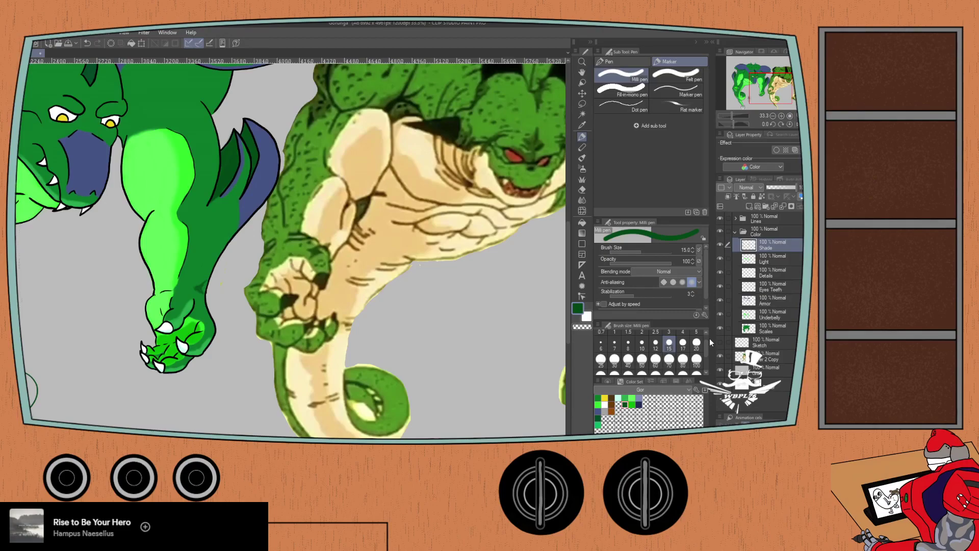
# - Return to the first arm, try a dark green Pastel stroke along its outer forearm, and undo it
pyautogui.hotkey('ctrl', '-')
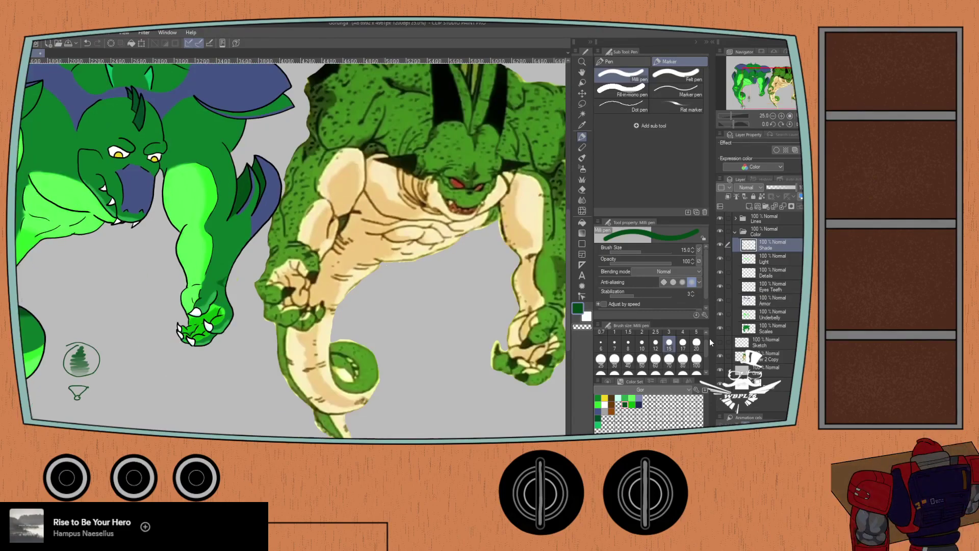
pyautogui.moveTo(119, 321); pyautogui.dragTo(247, 325)
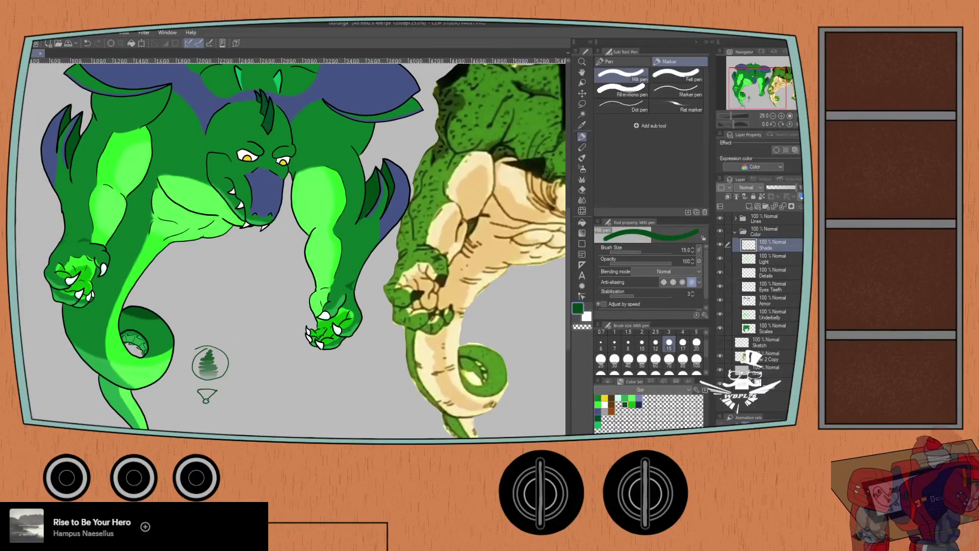
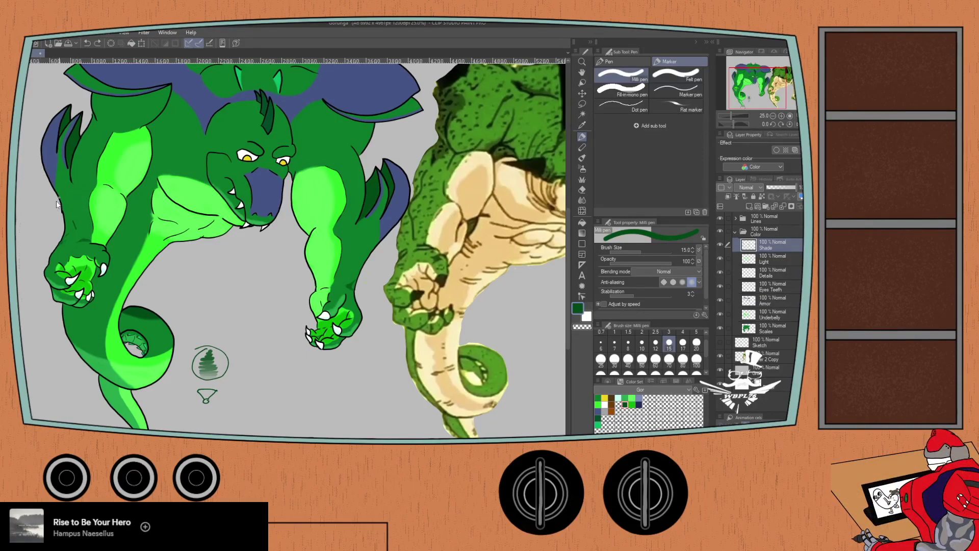
pyautogui.press('p')
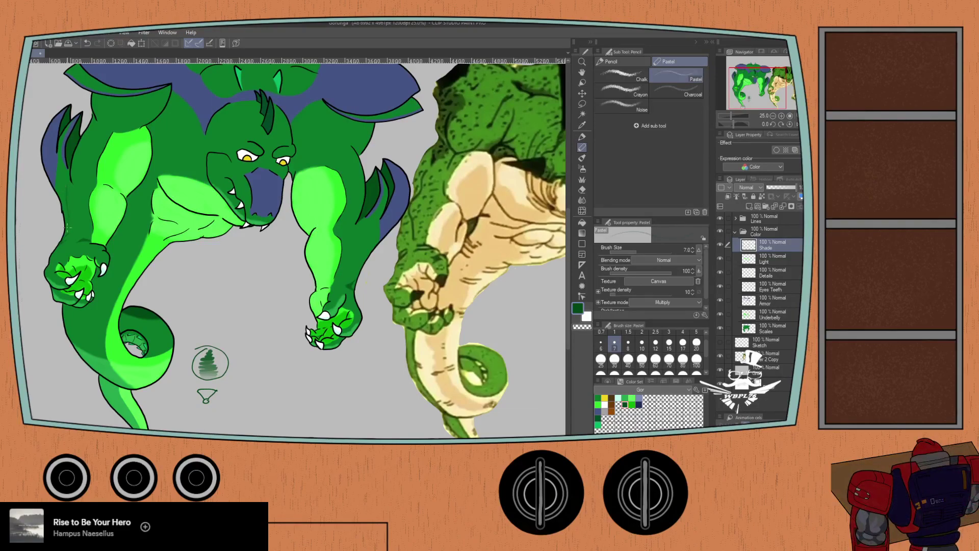
pyautogui.hotkey('ctrl', 'z')
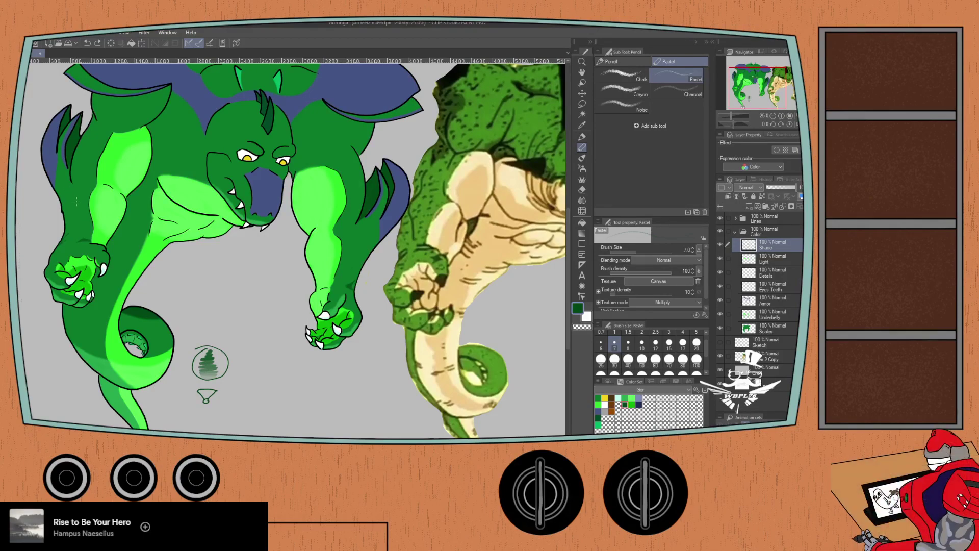
# - Undo the last forearm stroke, reshade the first forearm's outer edge in dark green with the size 7 Pastel brush, and trim with the Hard eraser
pyautogui.scroll(2, 76, 201)
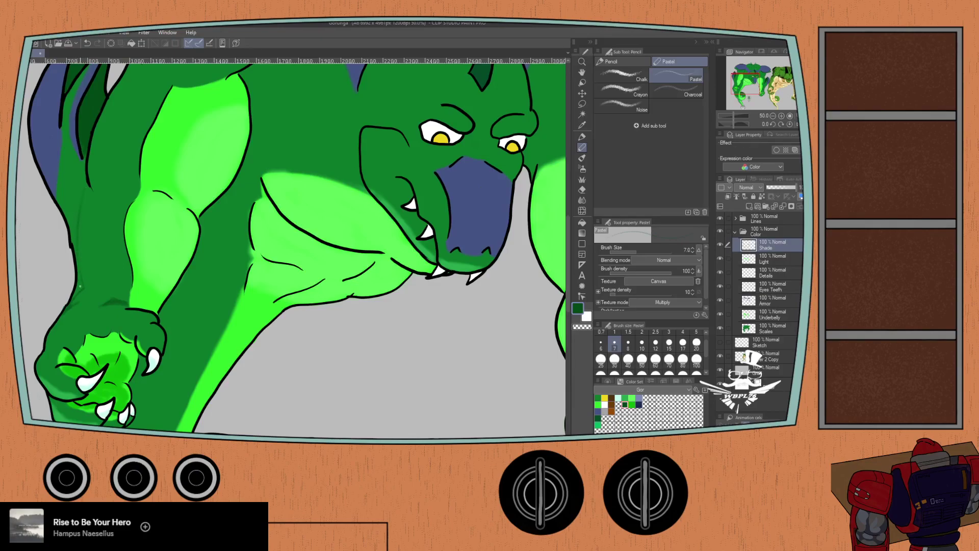
pyautogui.hotkey('ctrl', 'z')
pyautogui.press('e')
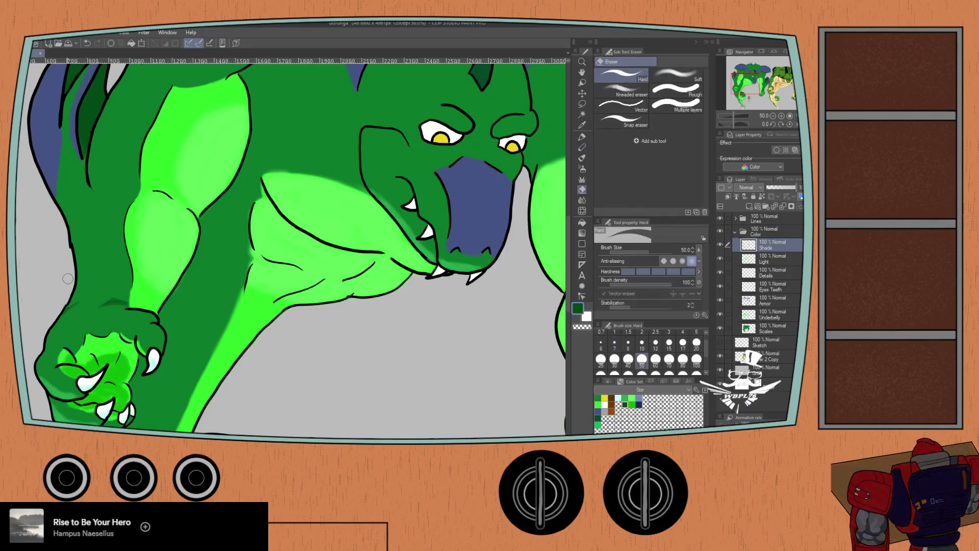
pyautogui.press('p')
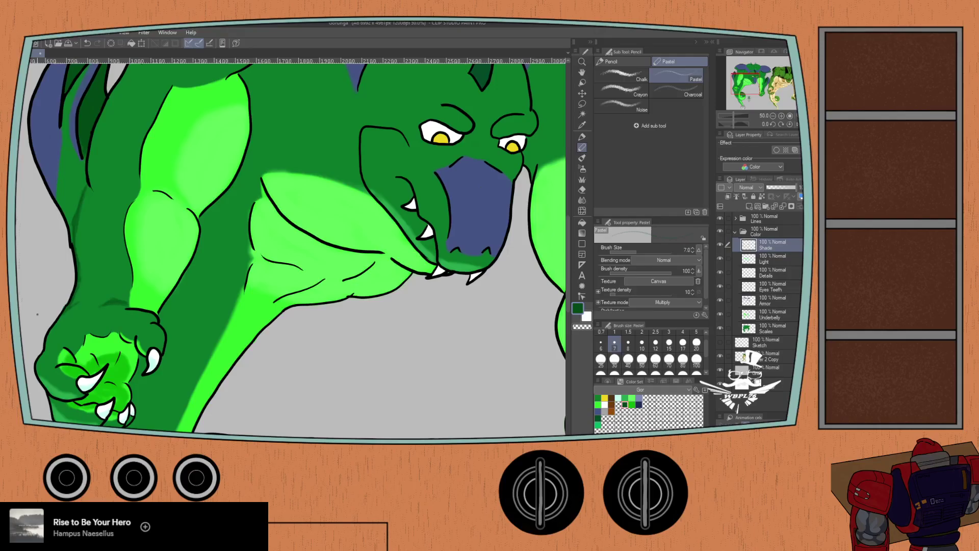
pyautogui.scroll(-2, 40, 357)
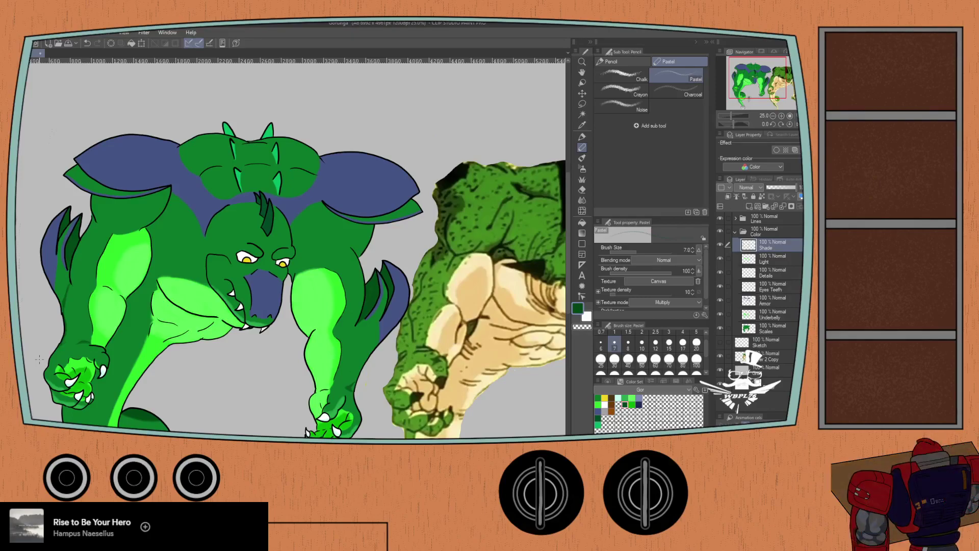
pyautogui.scroll(2, 38, 359)
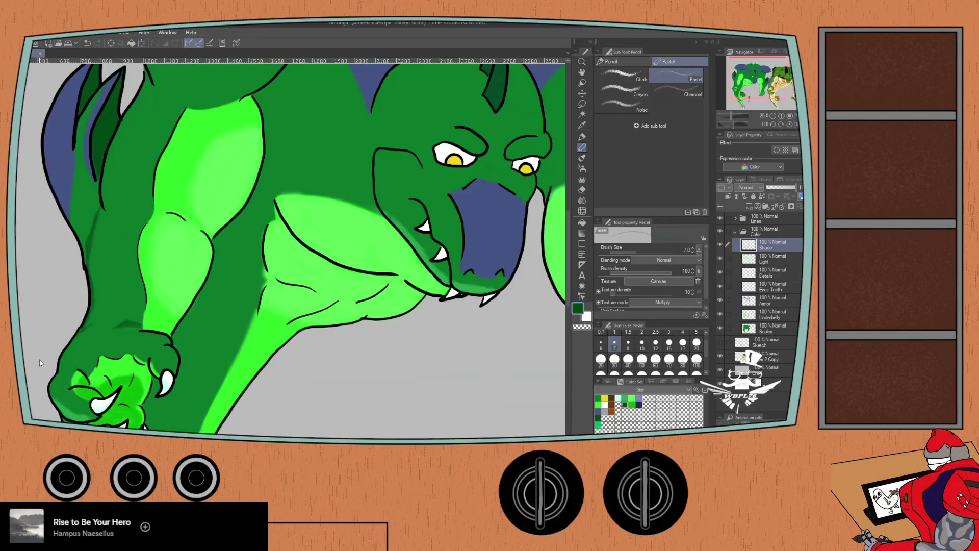
pyautogui.moveTo(115, 255); pyautogui.dragTo(99, 292)
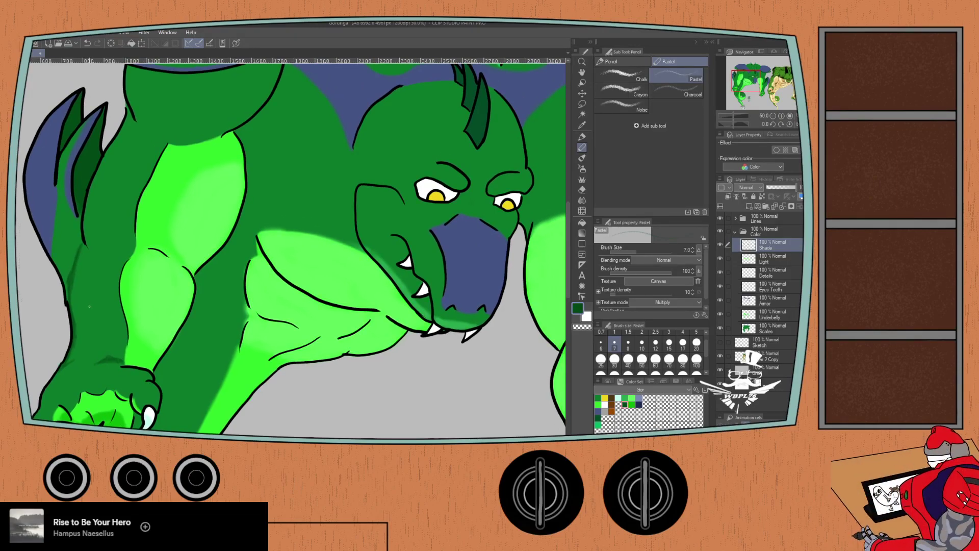
pyautogui.scroll(1, 89, 306)
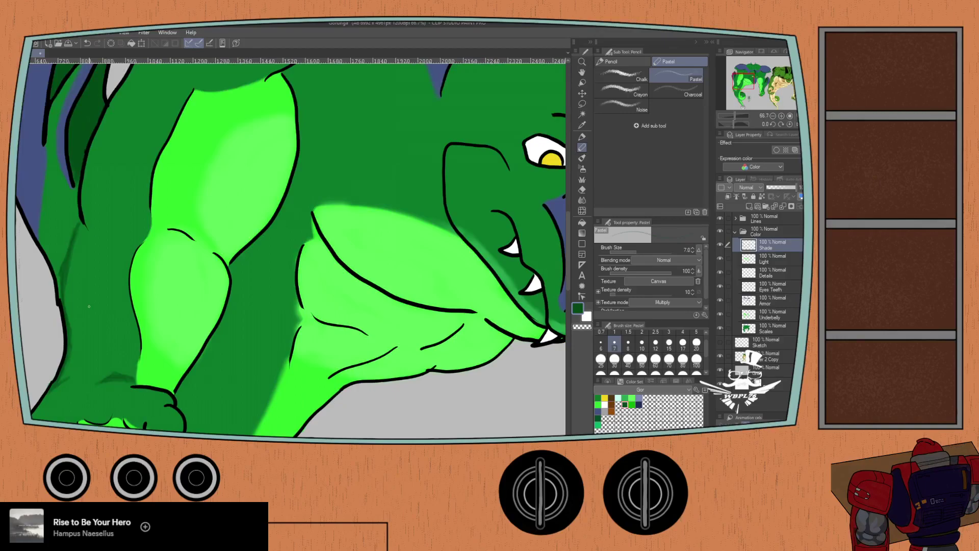
# - Toggle the Arms and Details layers in the Lines folder to find the inner-arm outline, and lock the transparent pixels of Details
pyautogui.click(735, 232)
pyautogui.click(735, 218)
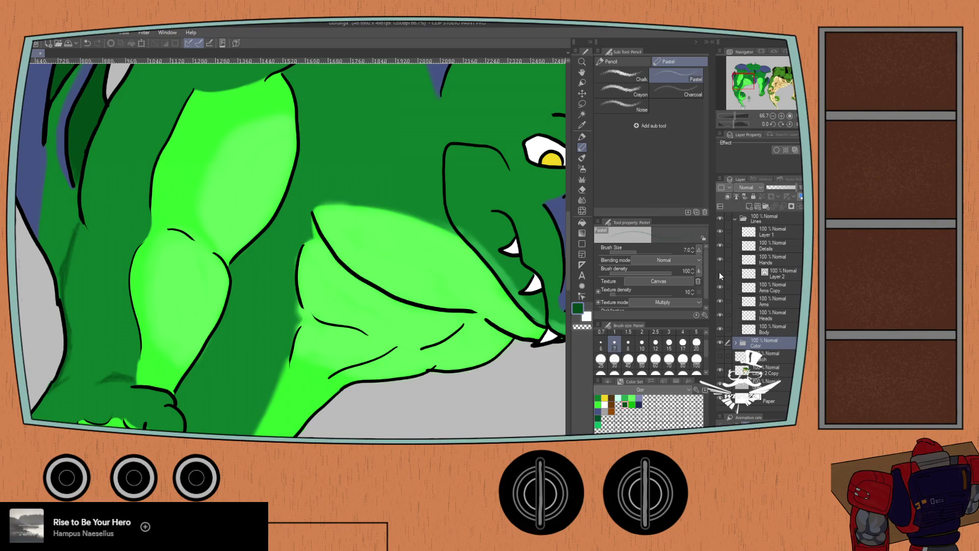
pyautogui.click(720, 302)
pyautogui.click(721, 302)
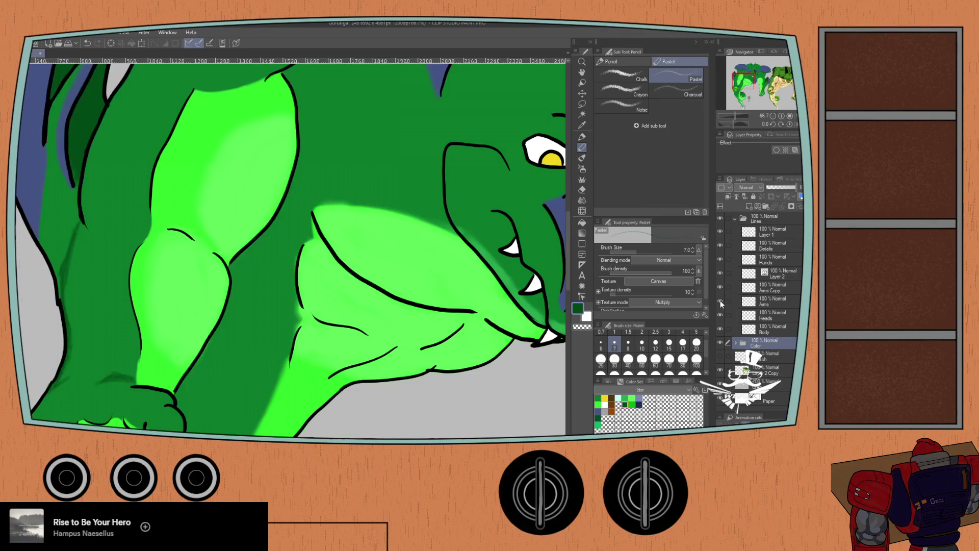
pyautogui.click(720, 247)
pyautogui.click(721, 247)
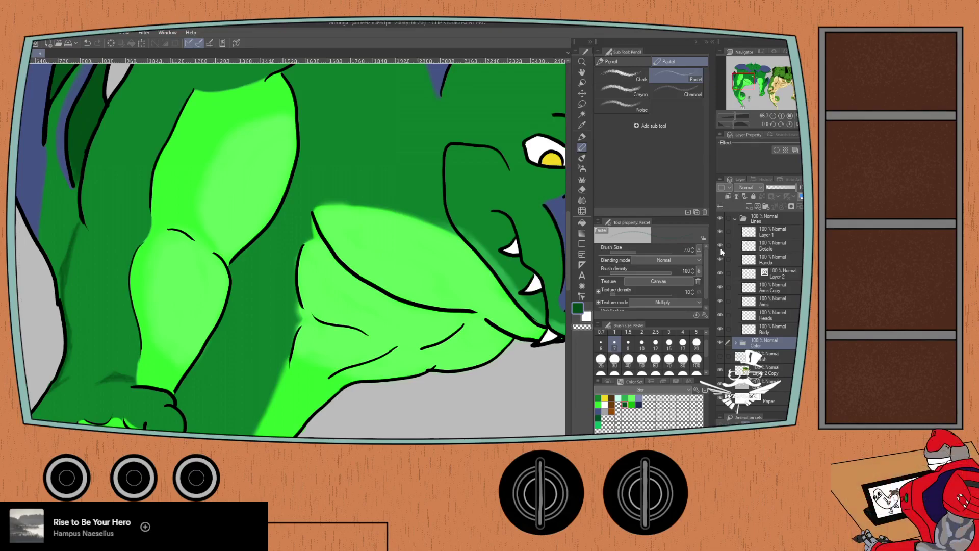
pyautogui.click(749, 245)
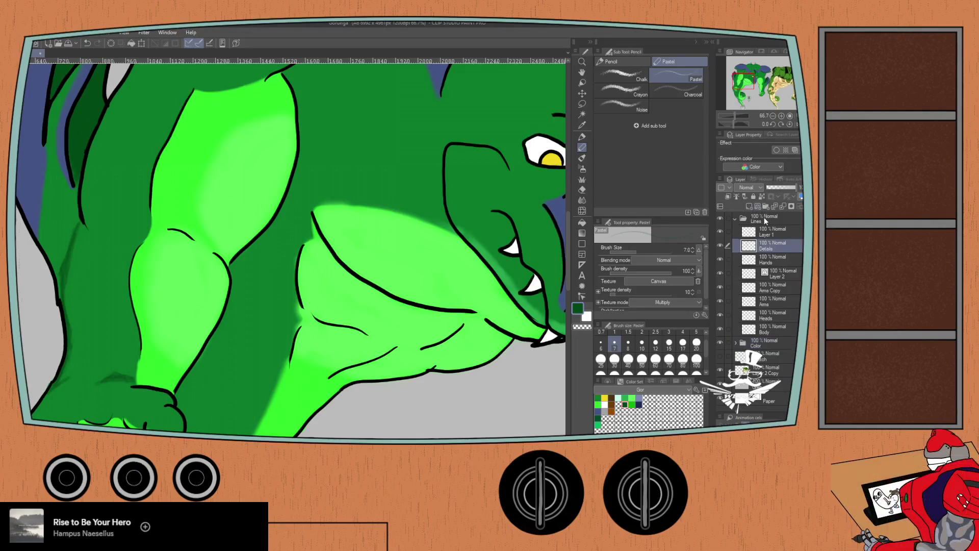
pyautogui.click(761, 196)
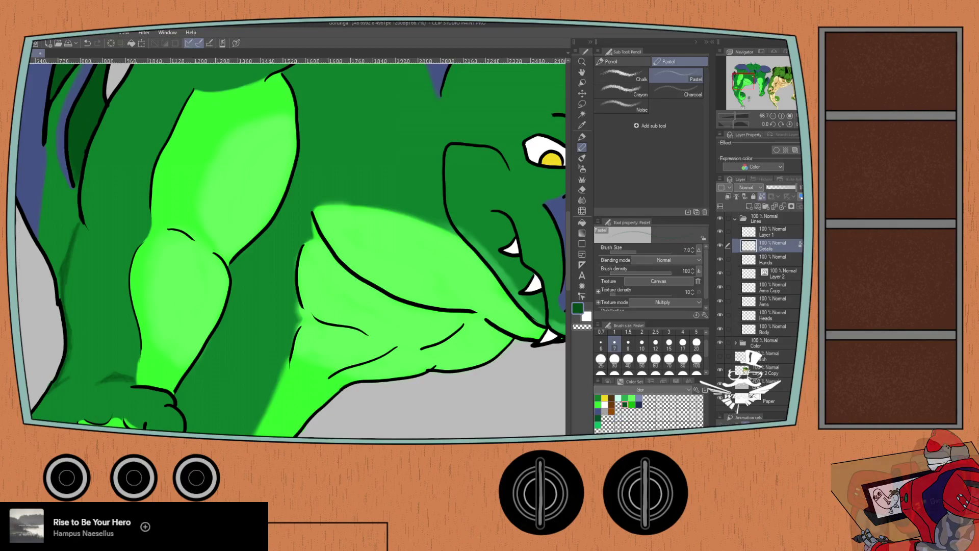
# - Recolor the outline along the first arm's light underside in medium green with the Pastel brush at size 20
pyautogui.click(632, 403)
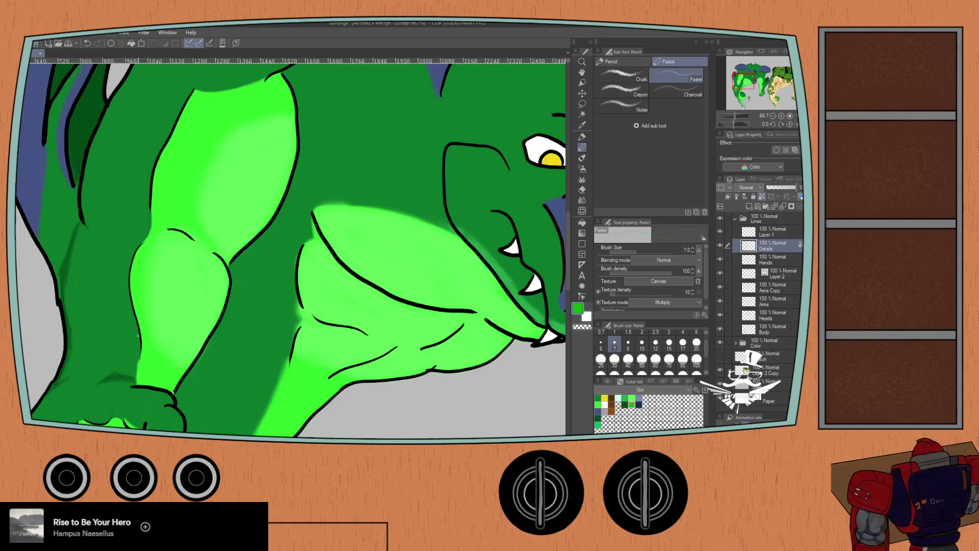
pyautogui.scroll(1, 137, 339)
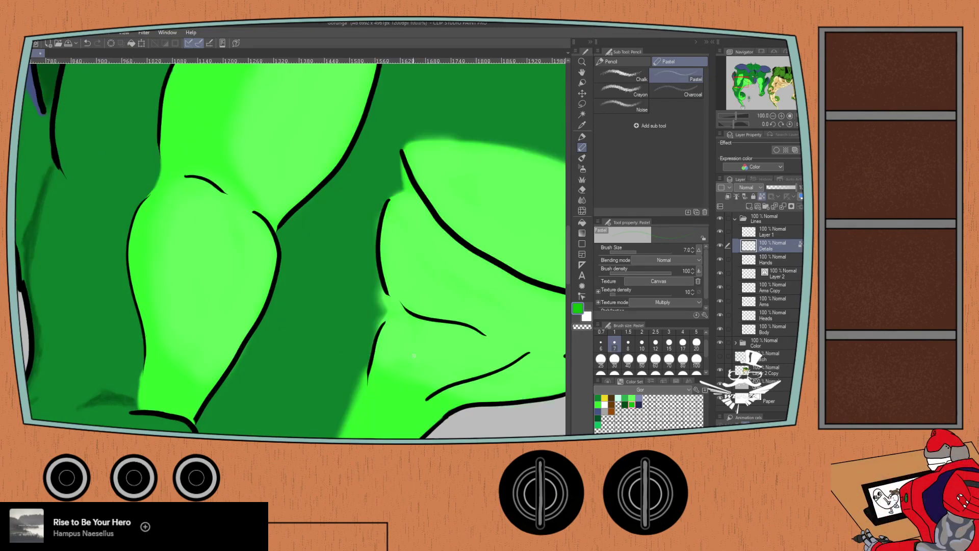
pyautogui.click(696, 342)
pyautogui.moveTo(143, 365)
pyautogui.mouseDown()
pyautogui.moveTo(126, 281)
pyautogui.moveTo(132, 301)
pyautogui.moveTo(145, 199)
pyautogui.mouseUp()
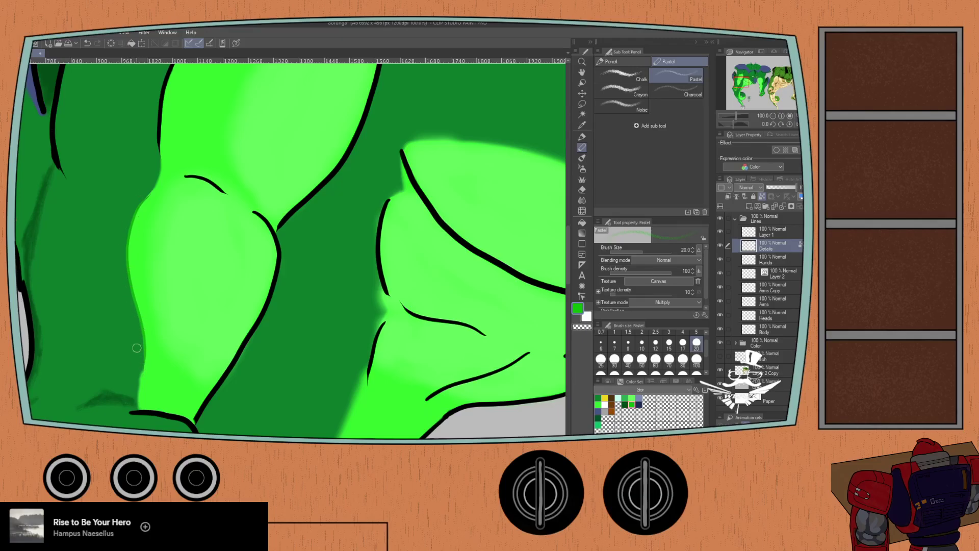
pyautogui.scroll(-2, 137, 330)
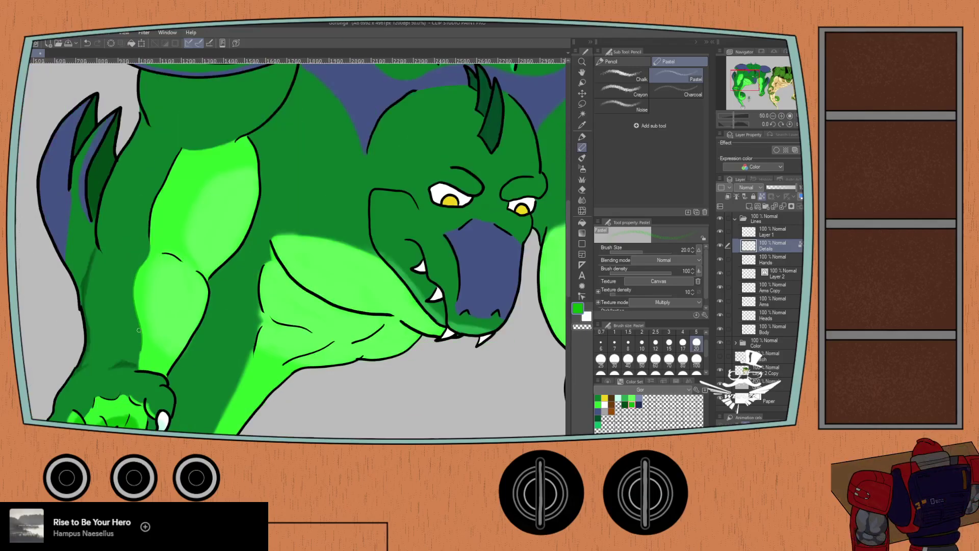
pyautogui.scroll(-1, 139, 329)
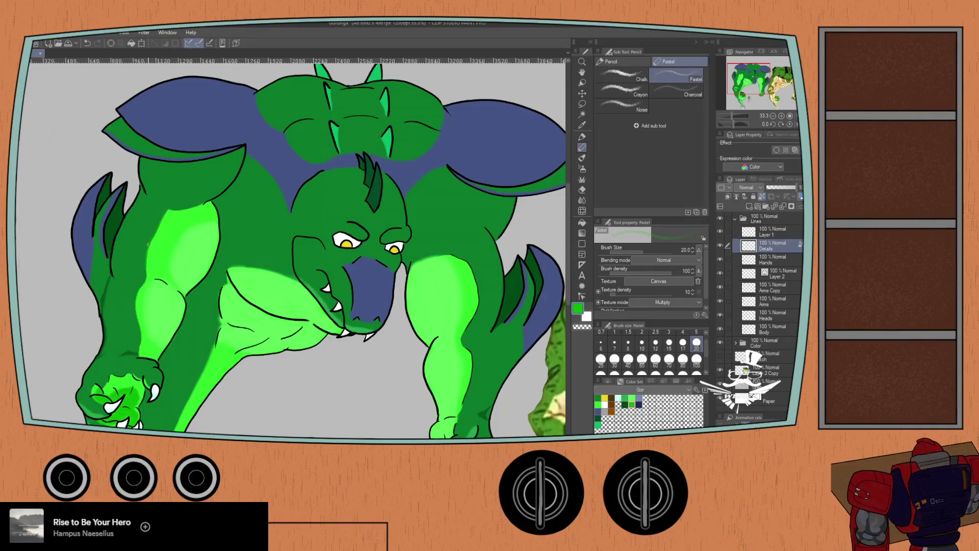
pyautogui.scroll(1, 134, 232)
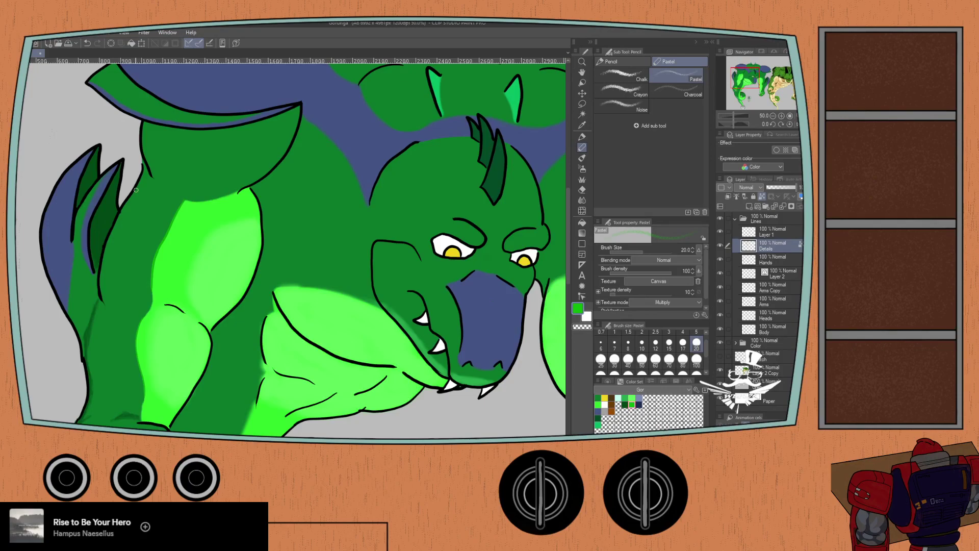
pyautogui.moveTo(184, 200)
pyautogui.mouseDown()
pyautogui.moveTo(149, 295)
pyautogui.moveTo(136, 400)
pyautogui.mouseUp()
# - Try dark green on the same arm outline with the Pastel brush at size 20, and undo the last stroke
pyautogui.click(625, 405)
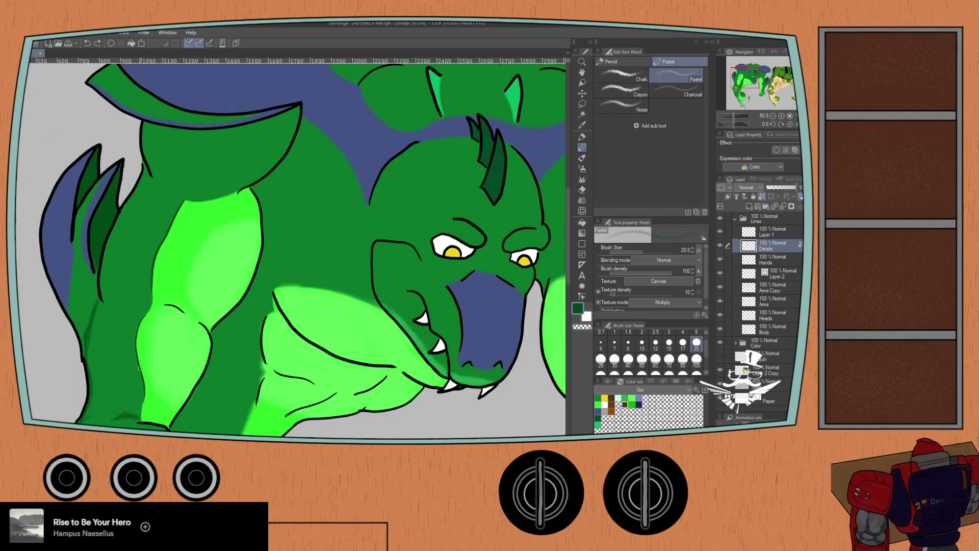
pyautogui.scroll(4, 121, 273)
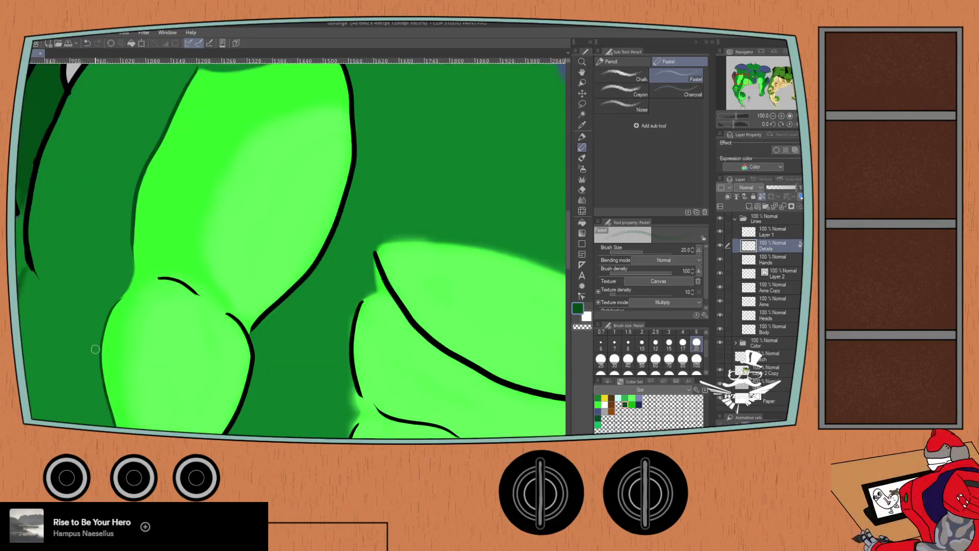
pyautogui.moveTo(121, 273); pyautogui.dragTo(134, 236)
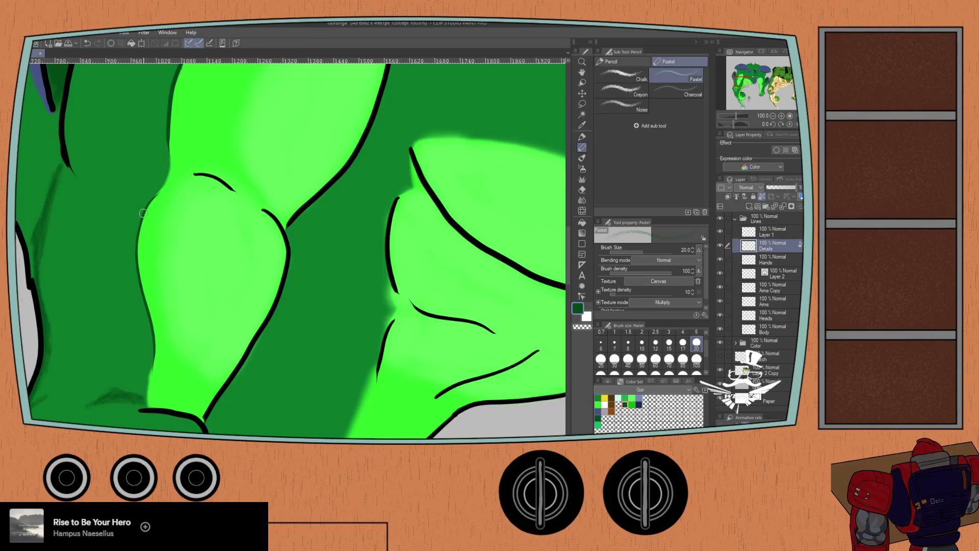
pyautogui.scroll(-1, 149, 186)
pyautogui.scroll(-1, 150, 186)
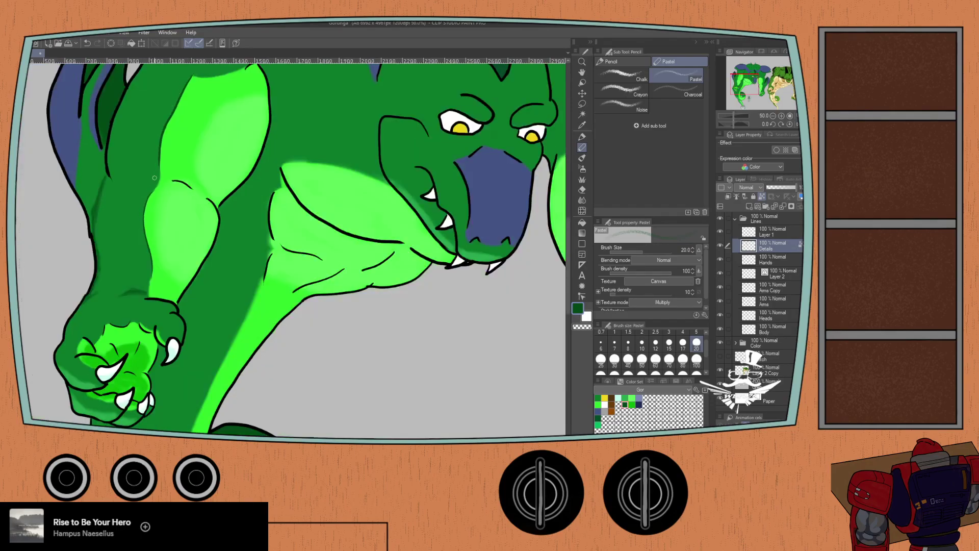
pyautogui.scroll(-2, 153, 180)
pyautogui.moveTo(146, 212); pyautogui.dragTo(139, 303)
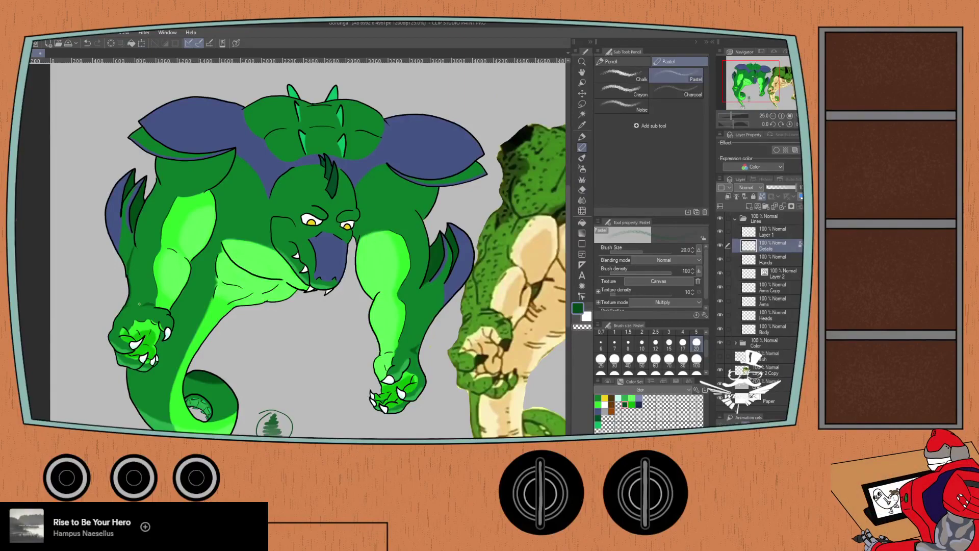
pyautogui.scroll(1, 140, 304)
pyautogui.hotkey('ctrl', 'z')
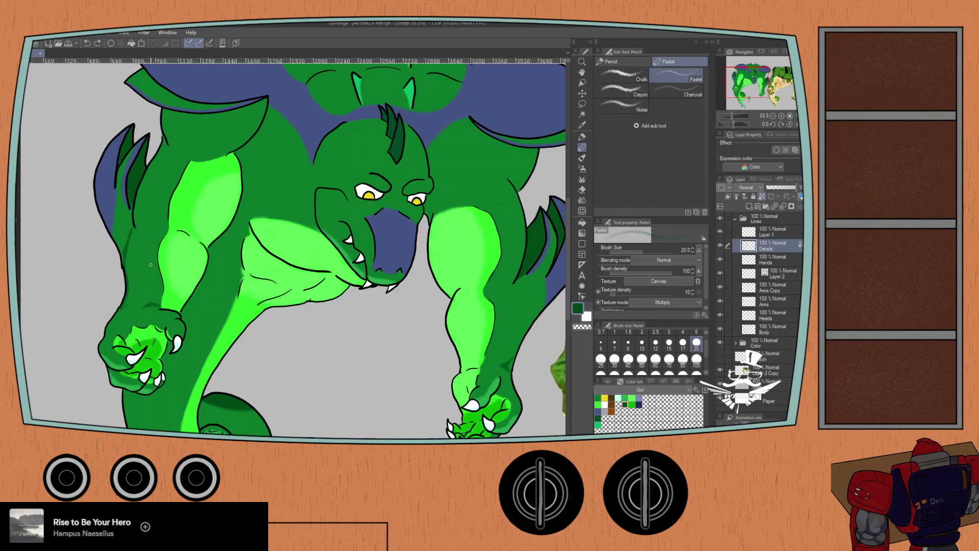
# - Recolor the outline along the light underside of the upper arm and forearm in bright green with the Pastel brush at size 50
pyautogui.scroll(1, 150, 264)
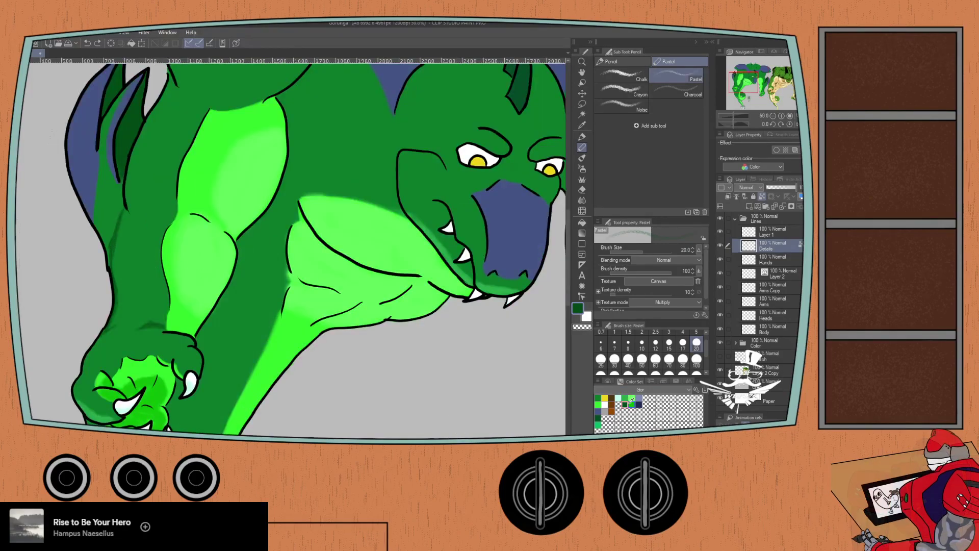
pyautogui.click(597, 404)
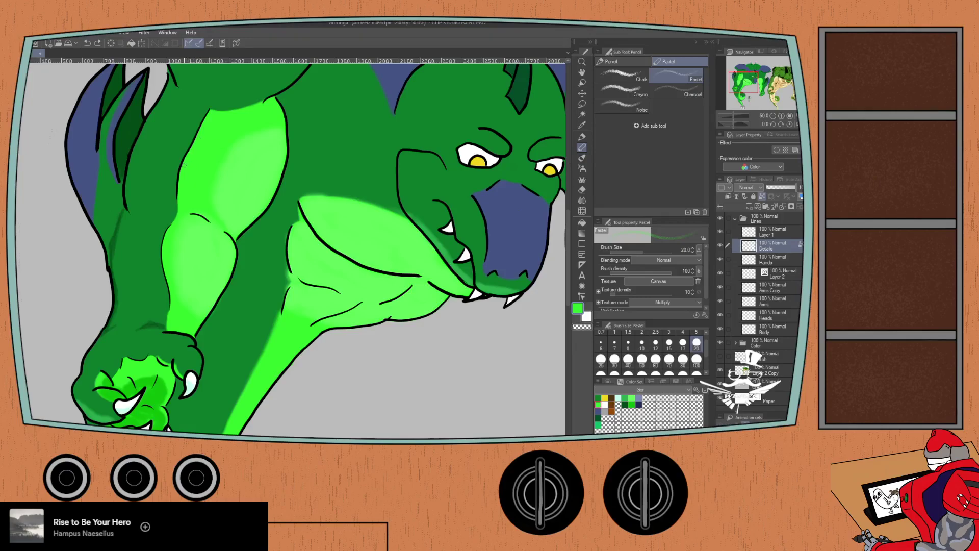
pyautogui.click(642, 360)
pyautogui.moveTo(195, 143)
pyautogui.mouseDown()
pyautogui.moveTo(177, 181)
pyautogui.moveTo(197, 121)
pyautogui.moveTo(176, 177)
pyautogui.mouseUp()
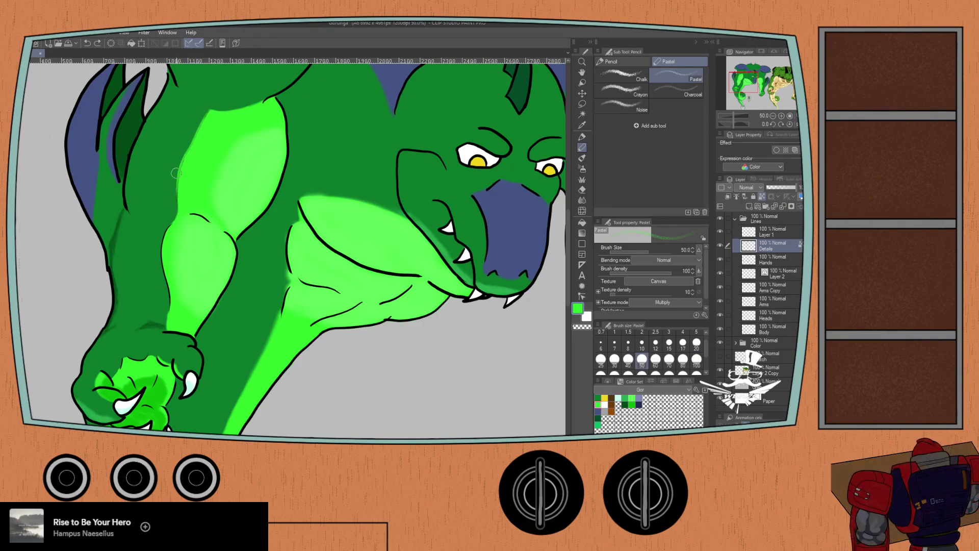
pyautogui.moveTo(172, 235)
pyautogui.mouseDown()
pyautogui.moveTo(160, 265)
pyautogui.moveTo(171, 312)
pyautogui.mouseUp()
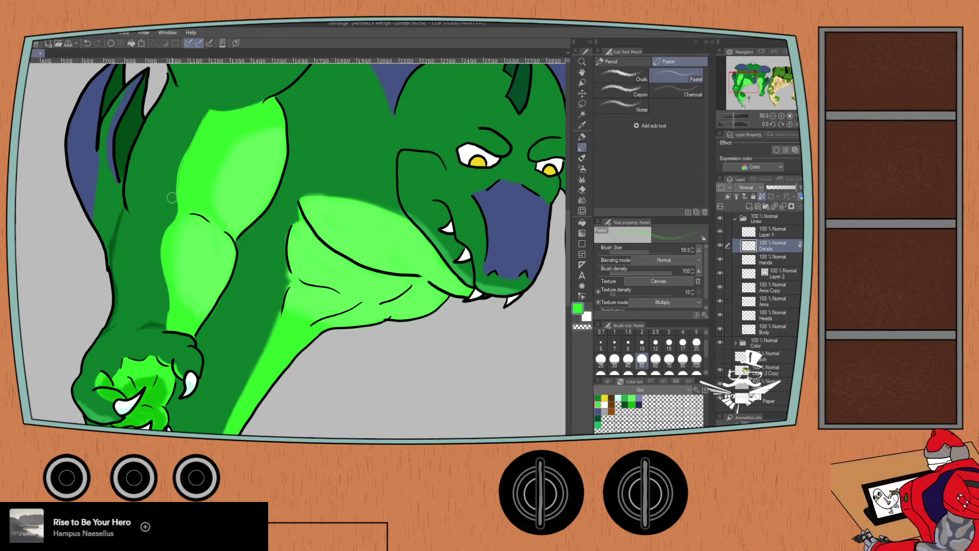
# - Fill the gaps along the upper arm's light edge on the Underbelly layer in bright green with the Milli pen at size 15
pyautogui.scroll(2, 163, 194)
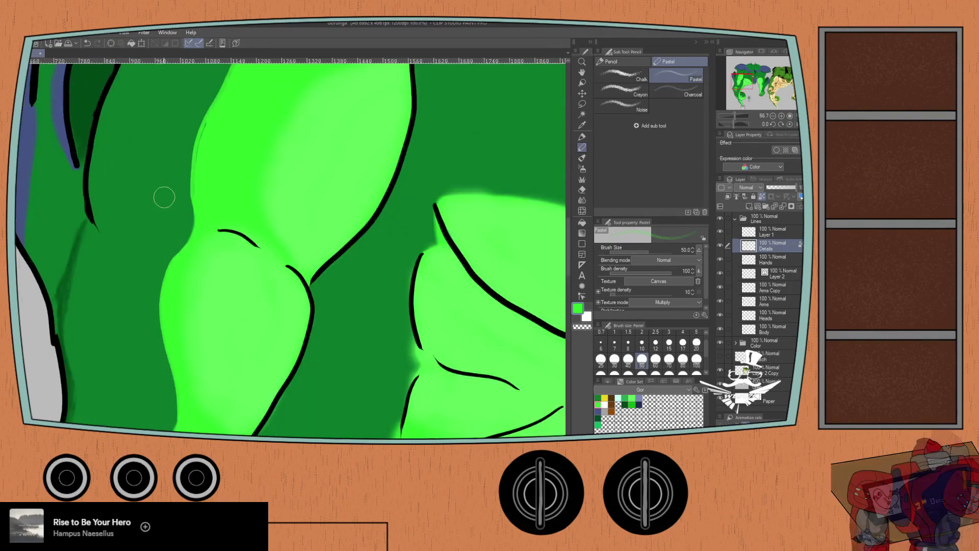
pyautogui.click(735, 219)
pyautogui.click(735, 232)
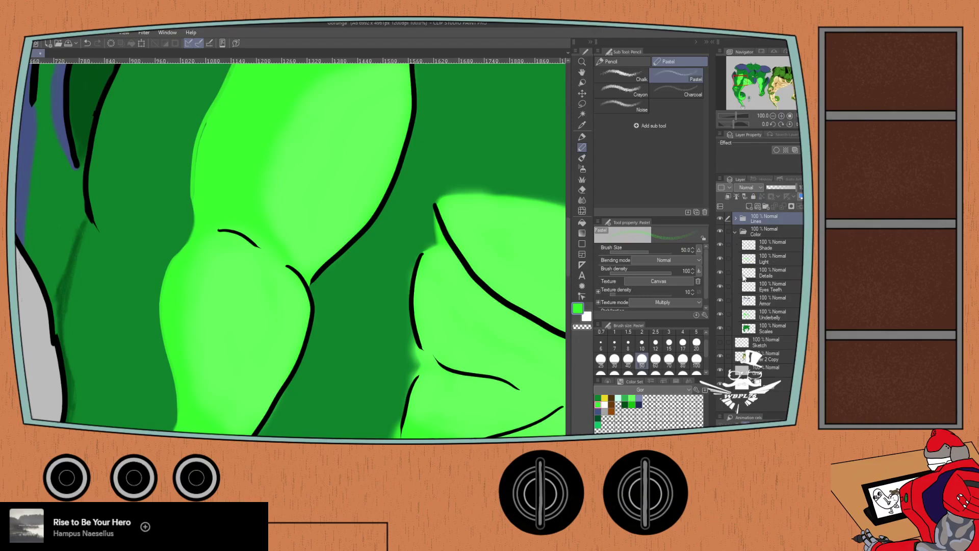
pyautogui.click(765, 314)
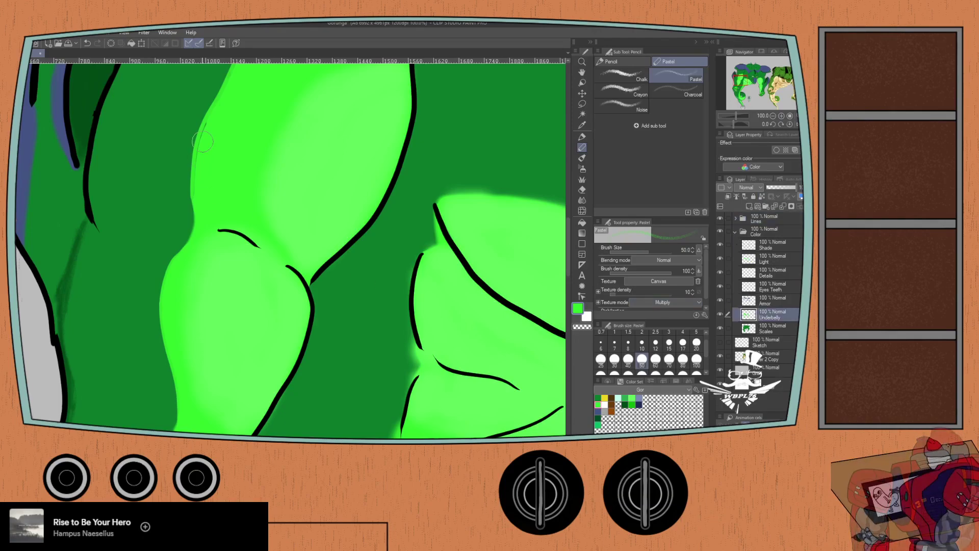
pyautogui.click(696, 343)
pyautogui.press('p')
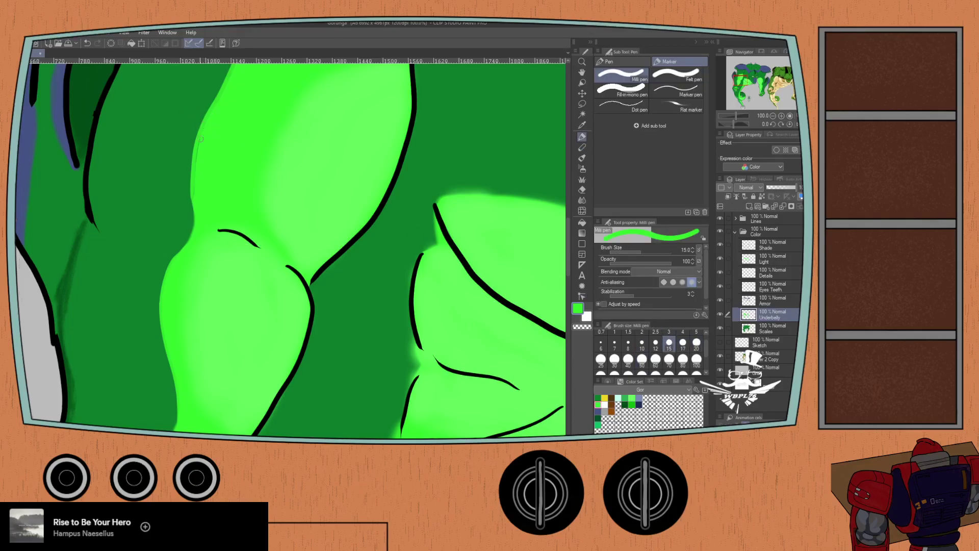
pyautogui.moveTo(199, 146); pyautogui.dragTo(202, 171)
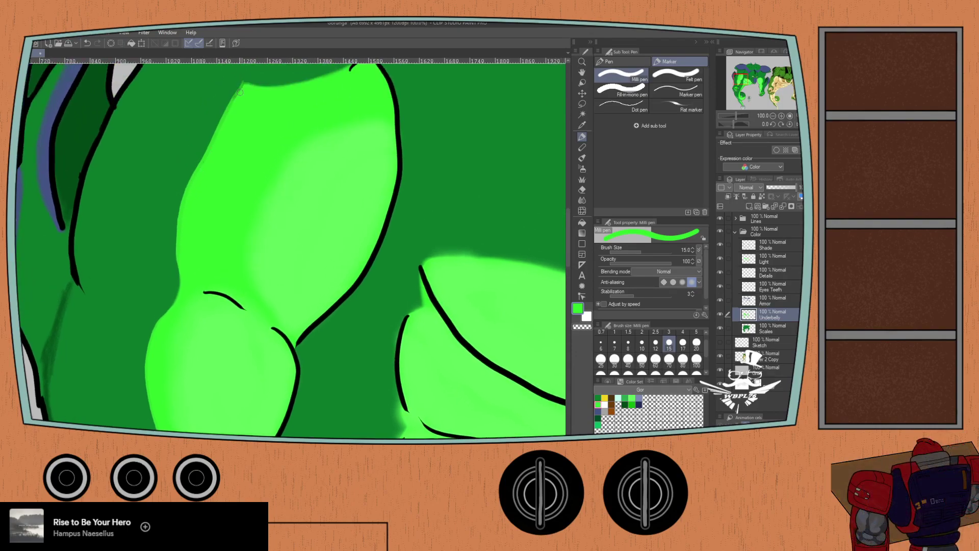
pyautogui.scroll(-3, 153, 299)
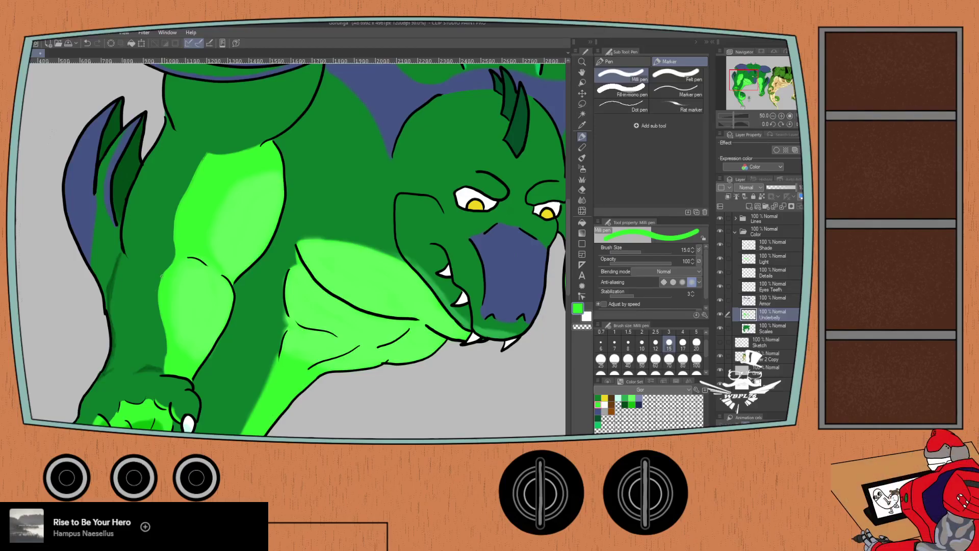
pyautogui.scroll(-1, 163, 282)
pyautogui.moveTo(157, 286); pyautogui.dragTo(155, 263)
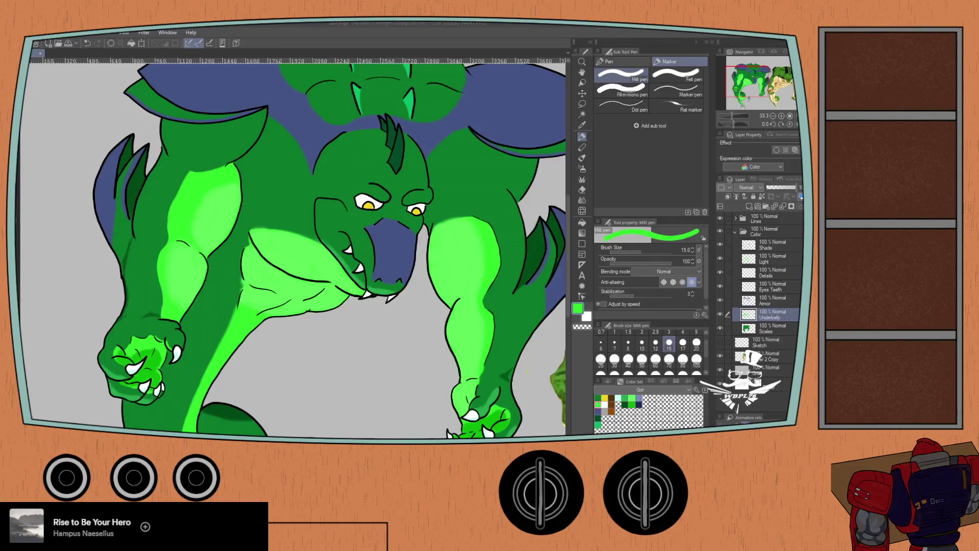
# - Go over the outline along the second arm's light edge on the Details line layer in bright green with the Pastel brush at size 50
pyautogui.click(566, 26)
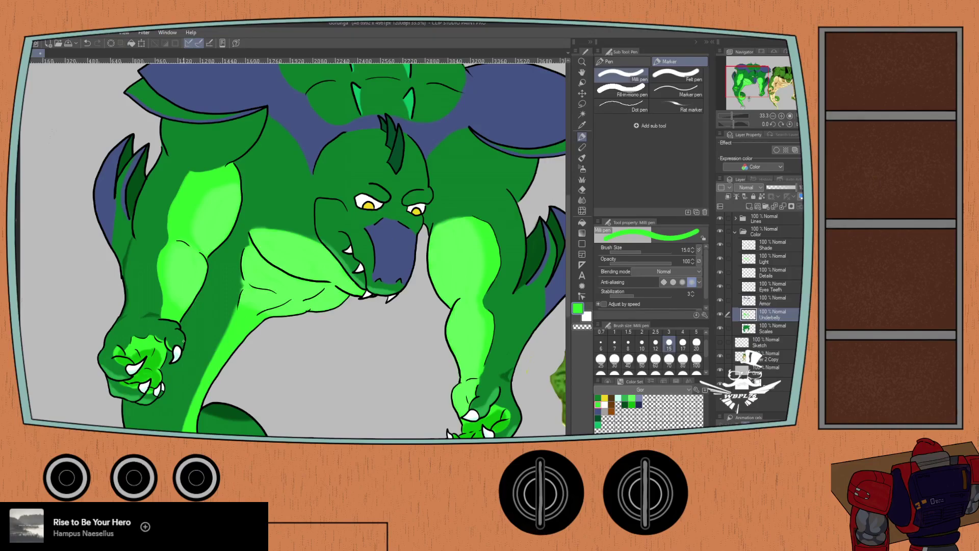
pyautogui.click(735, 219)
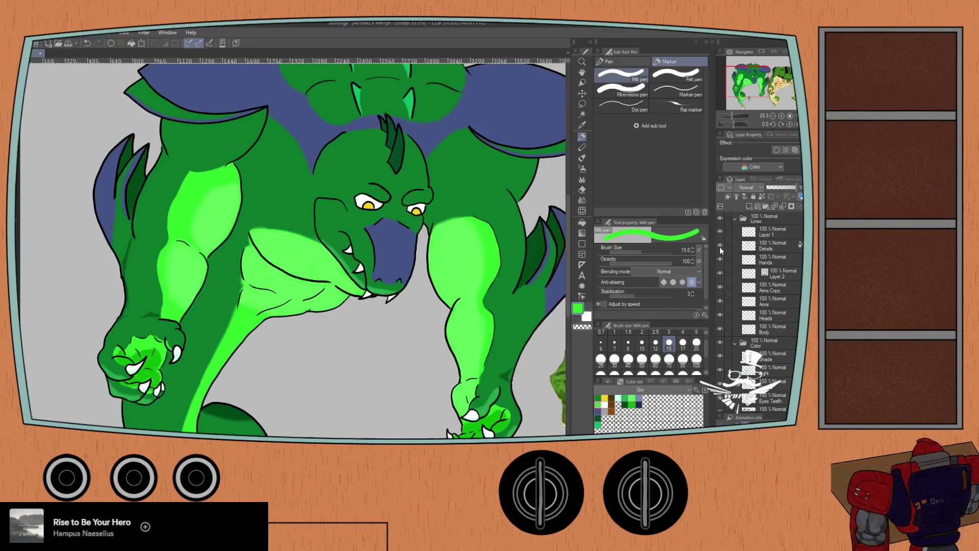
pyautogui.moveTo(208, 275); pyautogui.dragTo(228, 298)
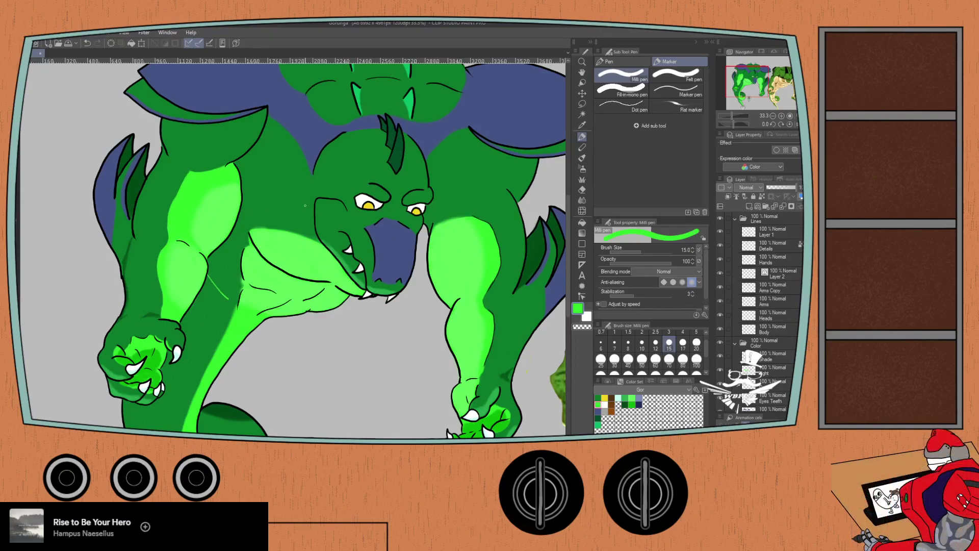
pyautogui.click(753, 245)
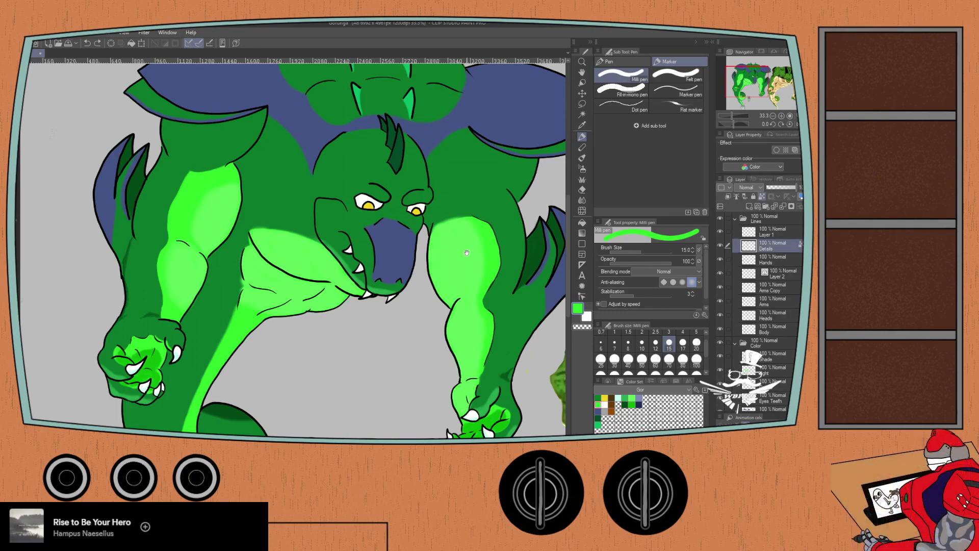
pyautogui.moveTo(465, 253); pyautogui.dragTo(389, 262)
pyautogui.press('p')
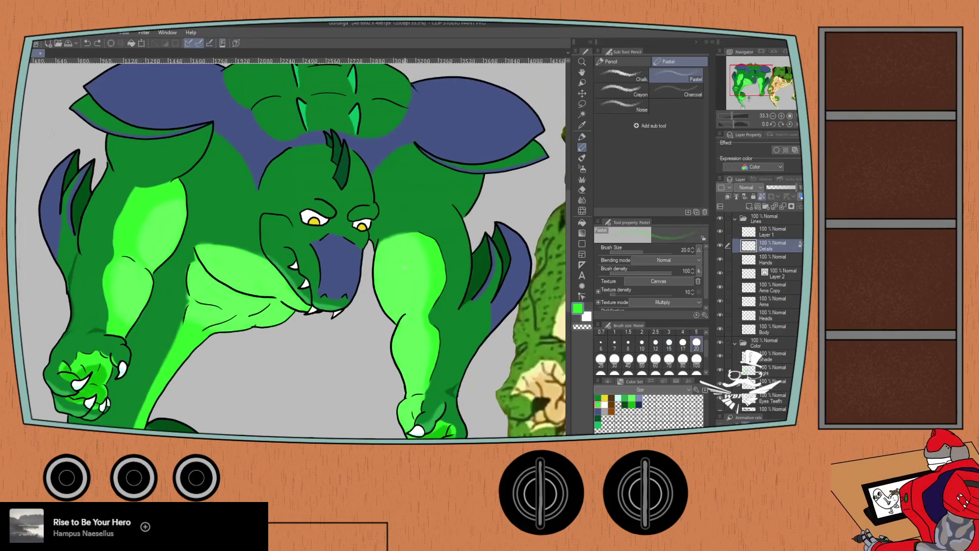
pyautogui.click(642, 358)
pyautogui.moveTo(429, 234)
pyautogui.mouseDown()
pyautogui.moveTo(448, 264)
pyautogui.moveTo(436, 241)
pyautogui.moveTo(446, 272)
pyautogui.moveTo(436, 304)
pyautogui.mouseUp()
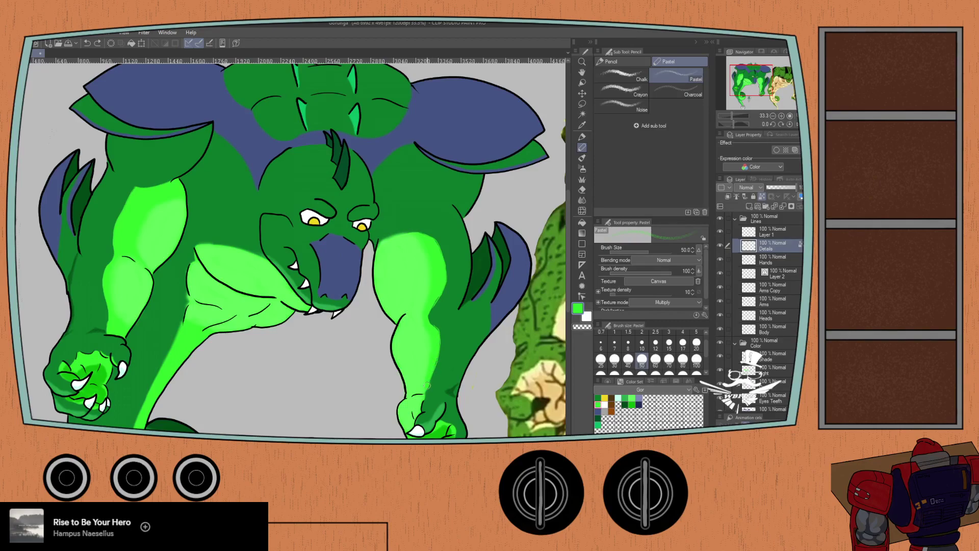
pyautogui.hotkey('ctrl', 'y')
pyautogui.scroll(2, 375, 324)
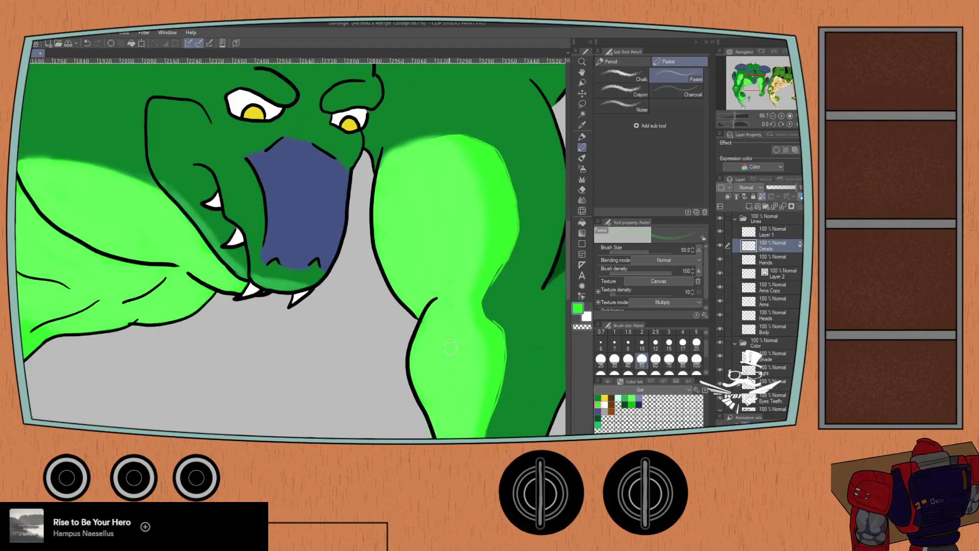
# - Fill the gaps along the second arm's light elbow and forearm edge on the Underbelly layer in bright green with the Milli pen at size 15
pyautogui.scroll(-2, 356, 319)
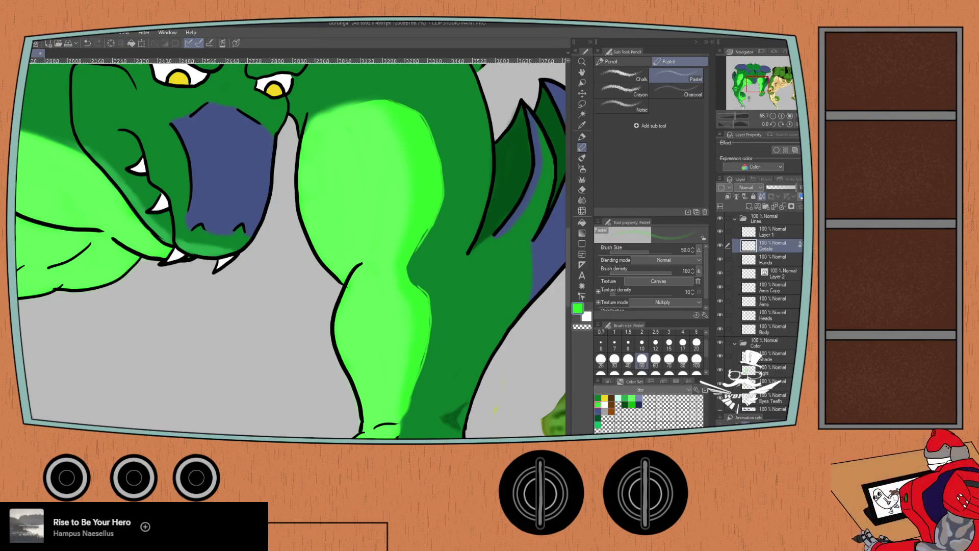
pyautogui.click(772, 329)
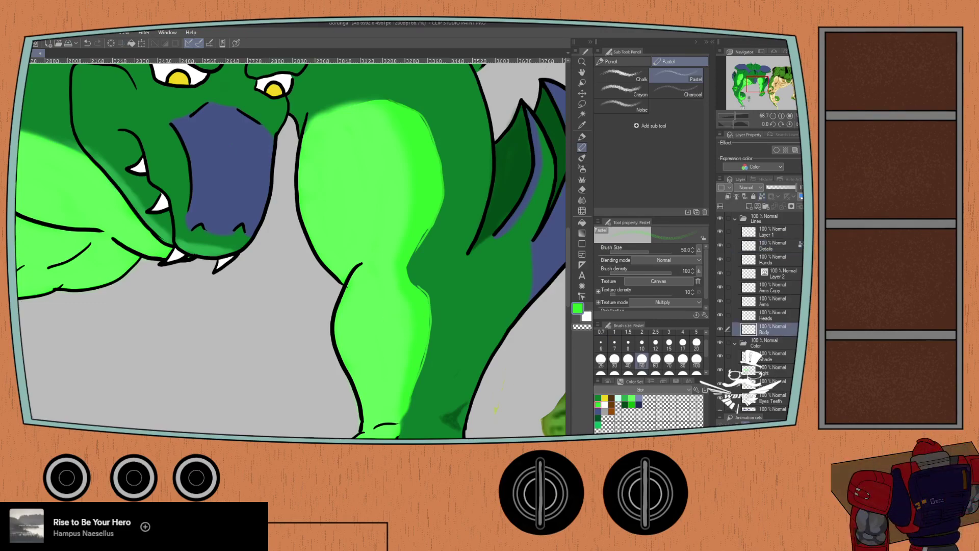
pyautogui.scroll(-3, 759, 306)
pyautogui.click(765, 377)
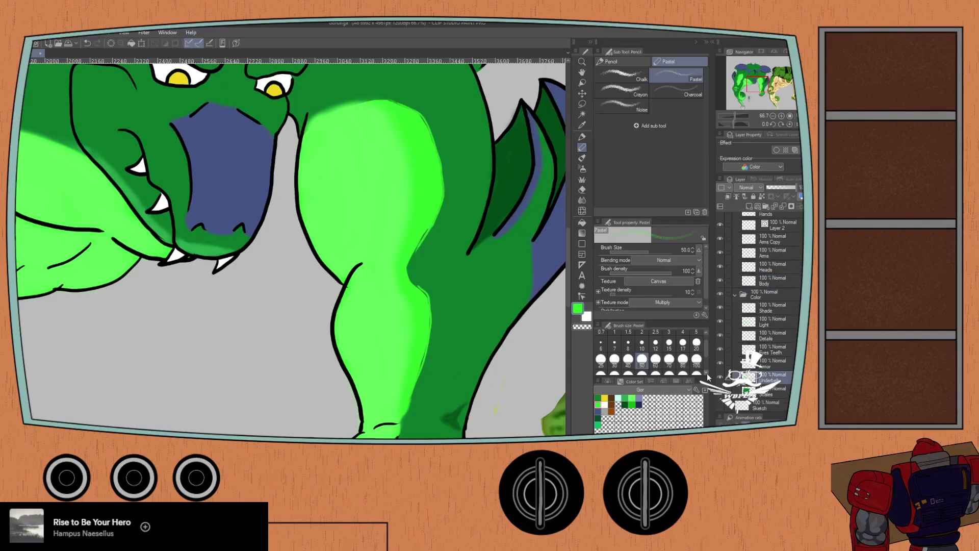
pyautogui.hotkey('ctrl', '+')
pyautogui.press('p')
pyautogui.moveTo(470, 370); pyautogui.dragTo(317, 294)
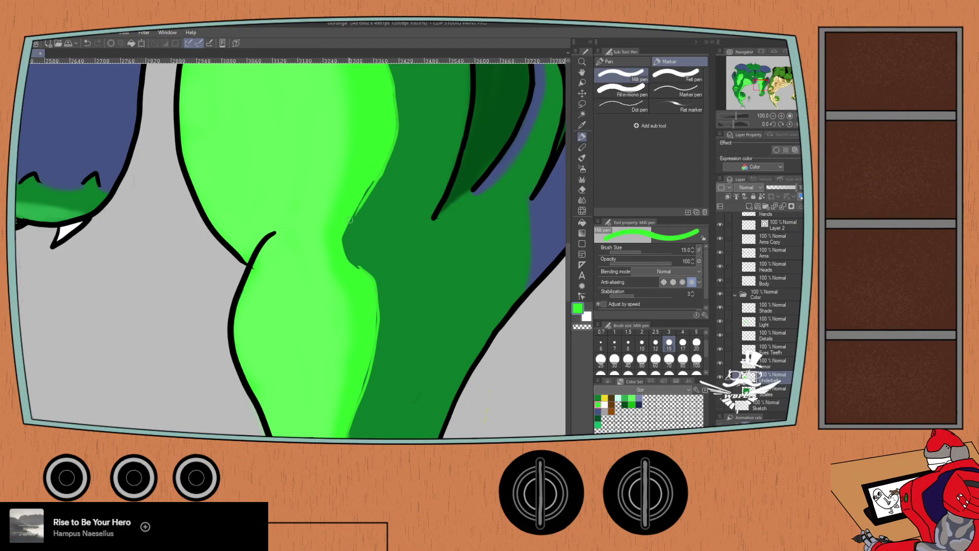
pyautogui.moveTo(350, 265); pyautogui.dragTo(337, 253)
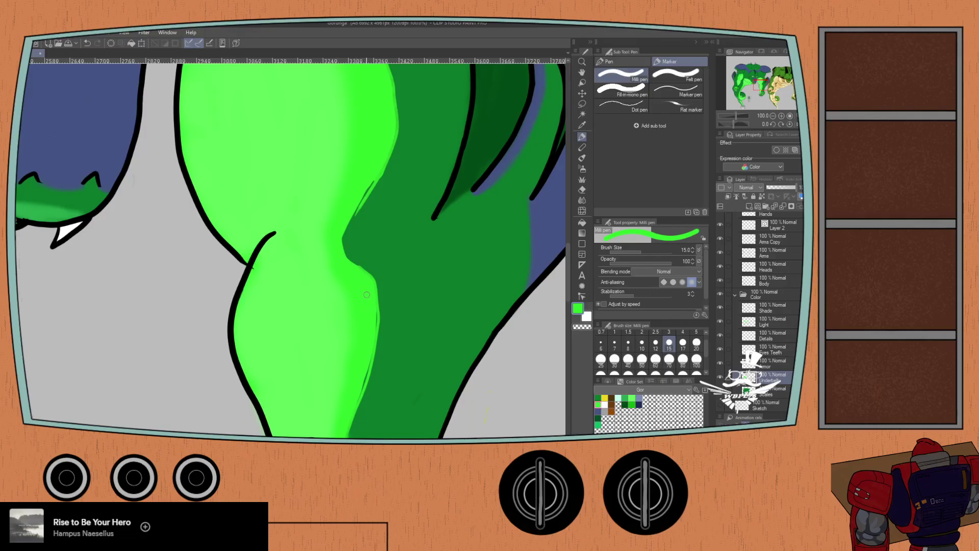
pyautogui.scroll(-2, 374, 319)
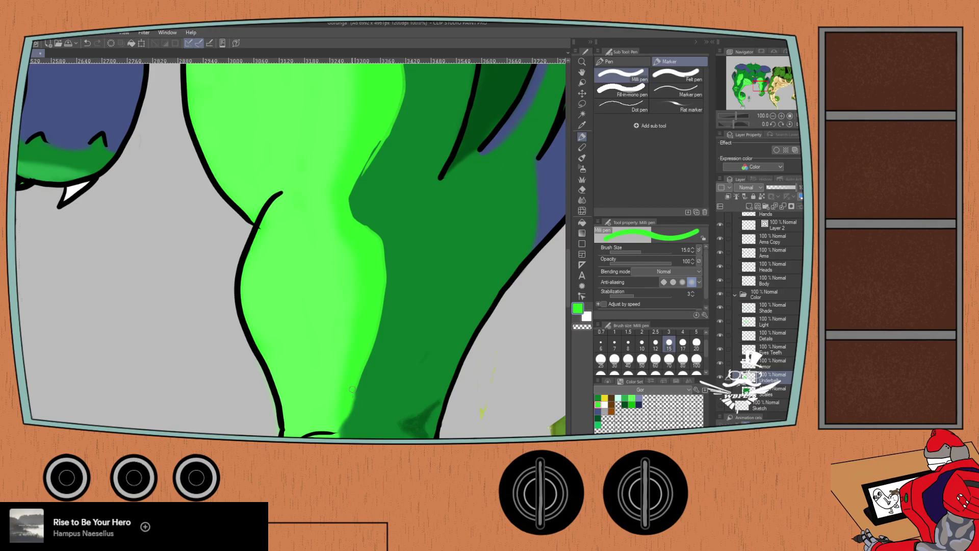
pyautogui.scroll(5, 369, 256)
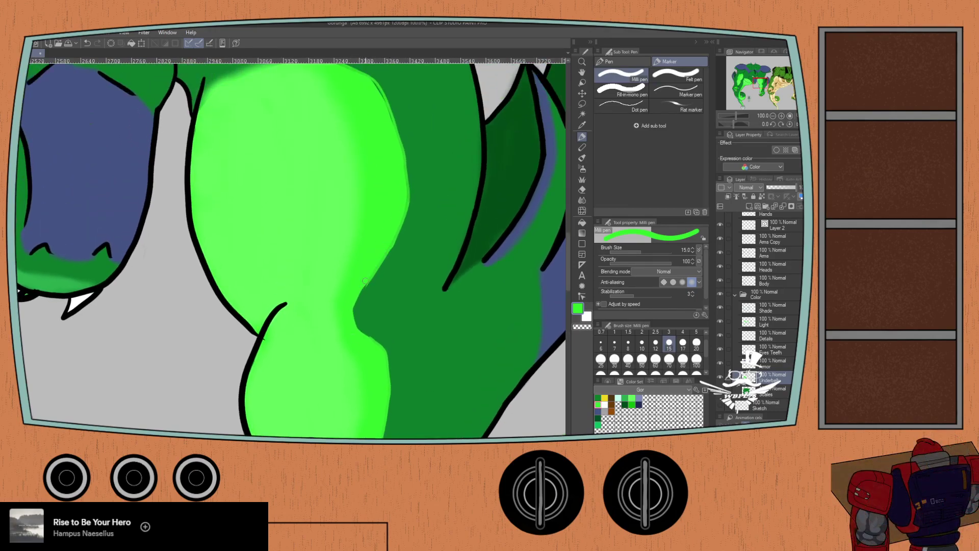
pyautogui.scroll(3, 364, 234)
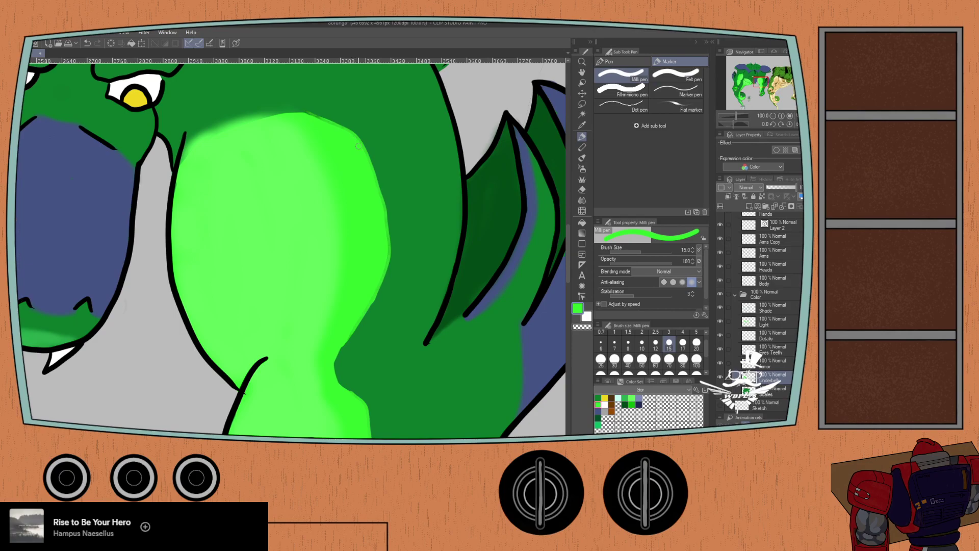
# - Clean up the rounded top of the second arm's light area with the Hard eraser at size 50 and the Milli pen at size 15
pyautogui.press('e')
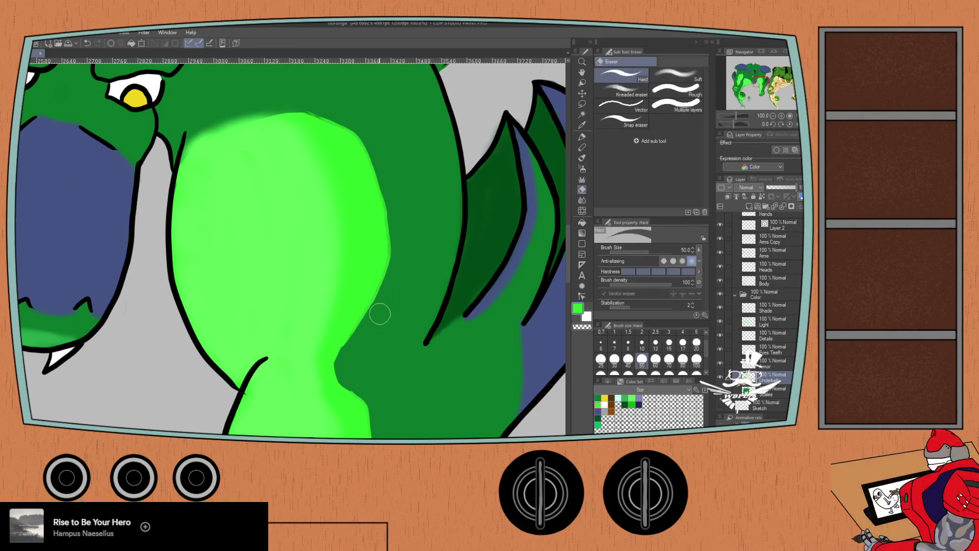
pyautogui.press('p')
pyautogui.scroll(3, 323, 192)
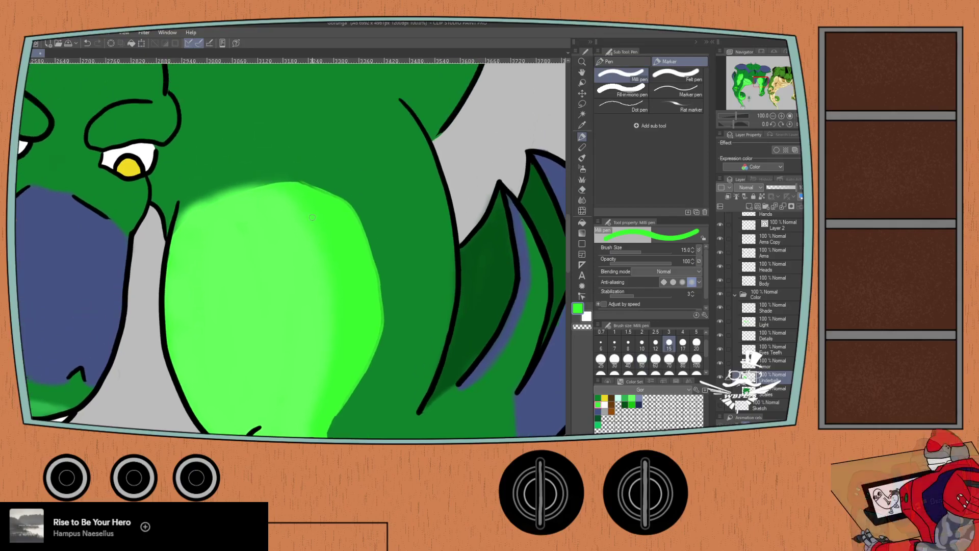
pyautogui.press('p')
pyautogui.press('e')
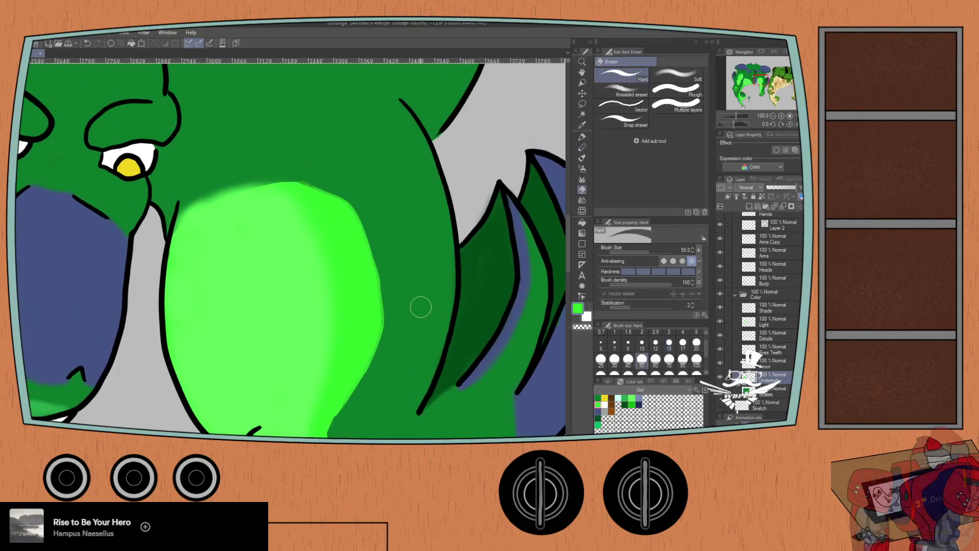
pyautogui.scroll(-2, 419, 306)
pyautogui.scroll(2, 319, 380)
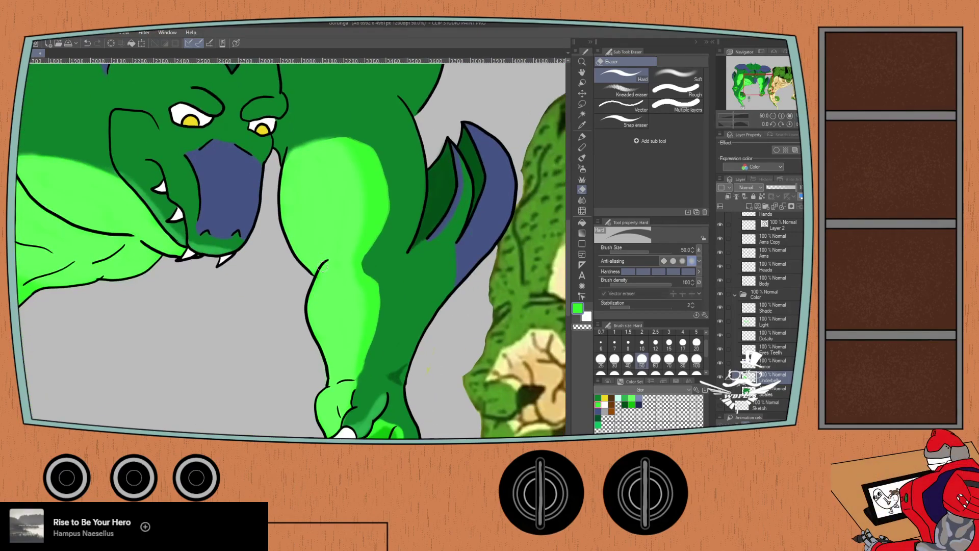
# - Smooth the outer edge of the second upper arm's light area in bright green with the Milli pen at size 15
pyautogui.scroll(2, 336, 251)
pyautogui.scroll(3, 361, 232)
pyautogui.hscroll(3, 362, 232)
pyautogui.press('p')
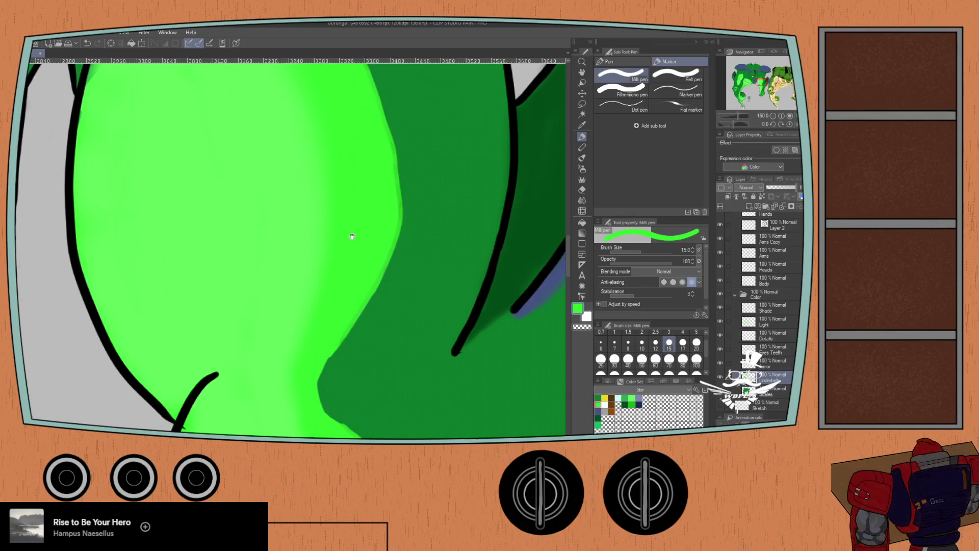
pyautogui.scroll(5, 352, 240)
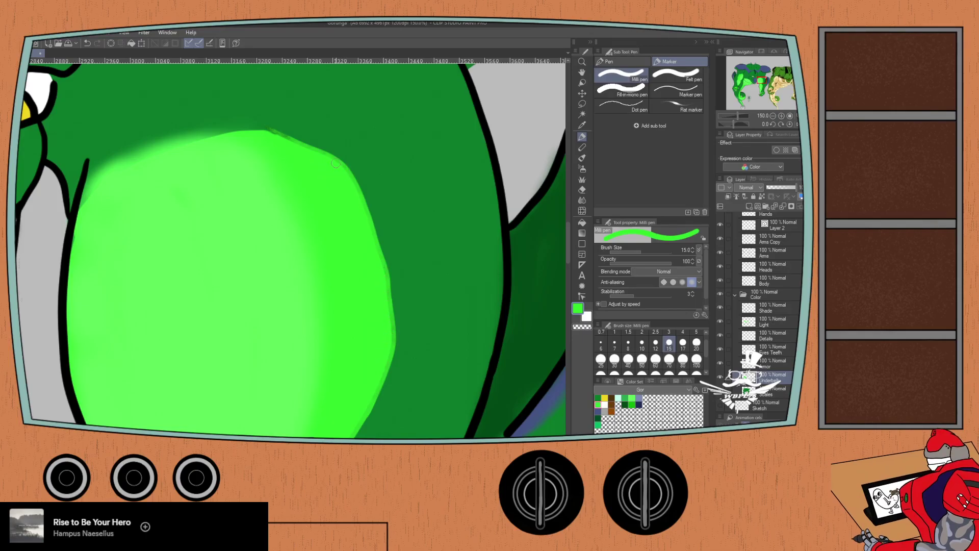
pyautogui.scroll(-5, 317, 260)
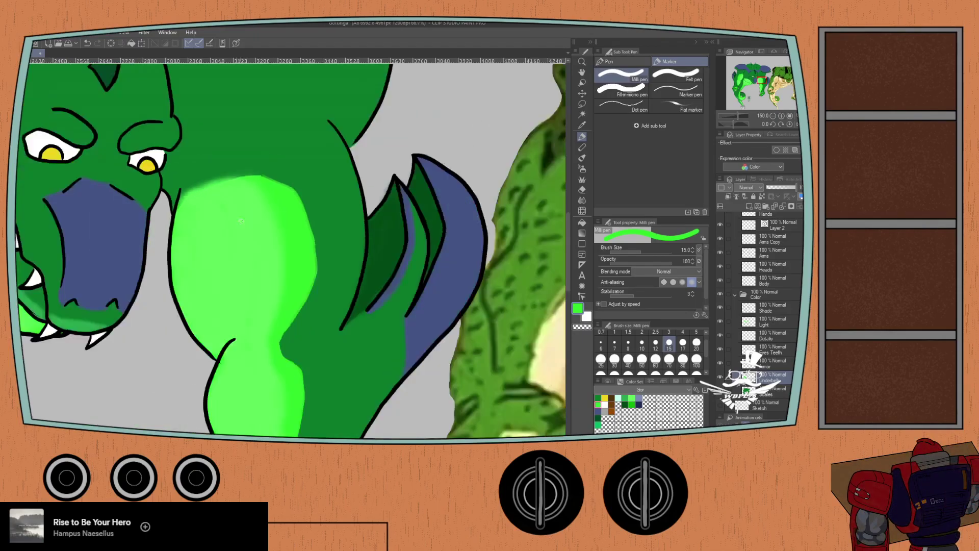
# - Toggle the visibility of the Body line layer to check which lines it holds
pyautogui.moveTo(71, 238); pyautogui.dragTo(226, 230)
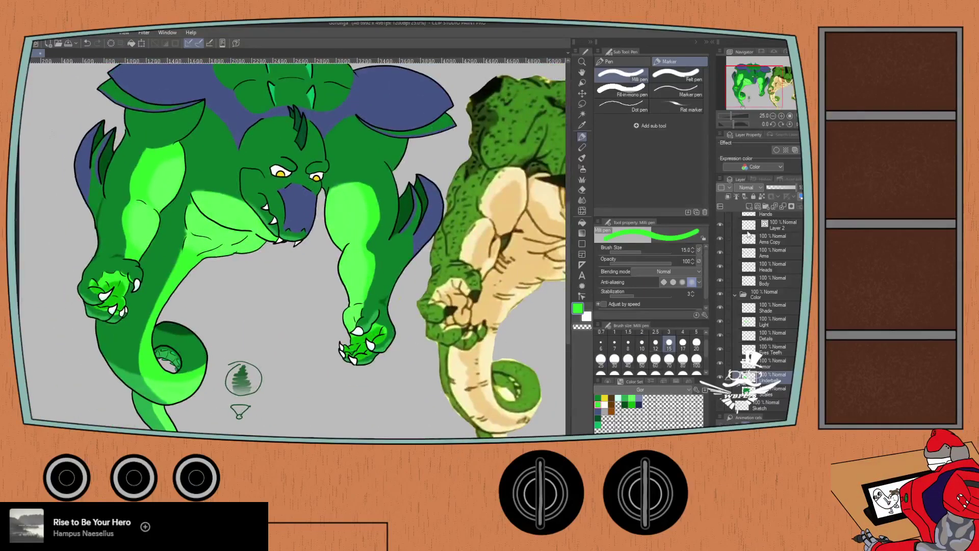
pyautogui.click(720, 280)
pyautogui.click(720, 280)
pyautogui.click(720, 281)
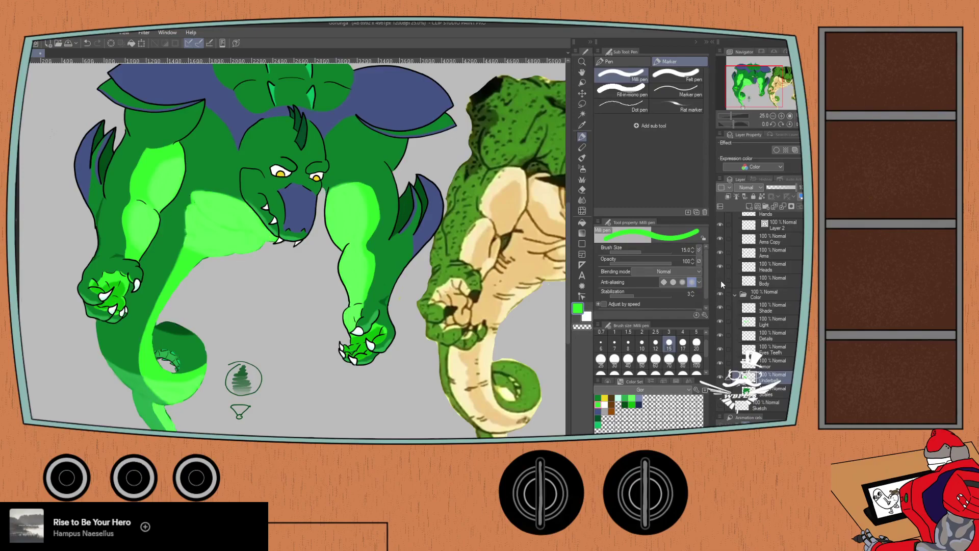
pyautogui.click(721, 280)
pyautogui.click(721, 280)
pyautogui.click(722, 282)
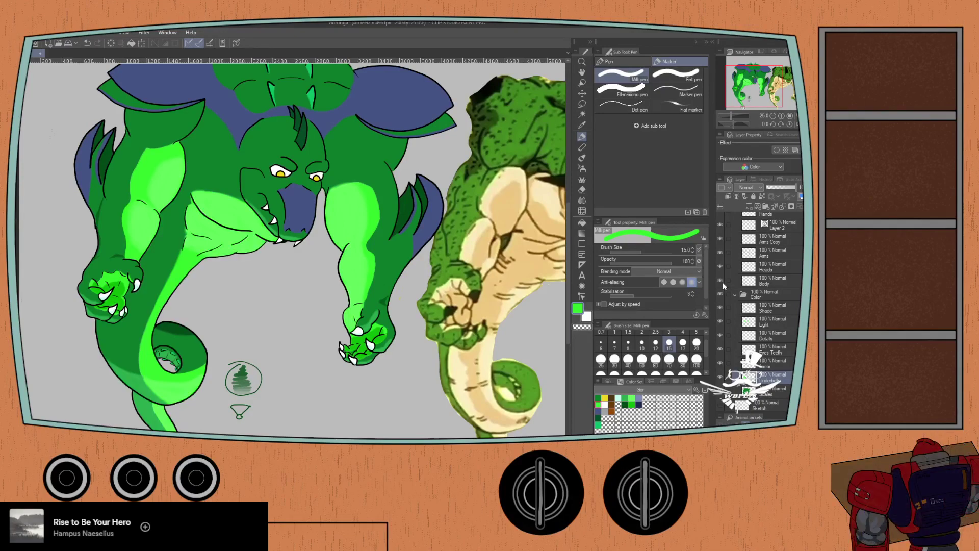
# - Lock the Body line layer's transparent pixels and recolor the long chest line and short line by the jaw in medium green with the Pastel brush at size 50
pyautogui.click(765, 282)
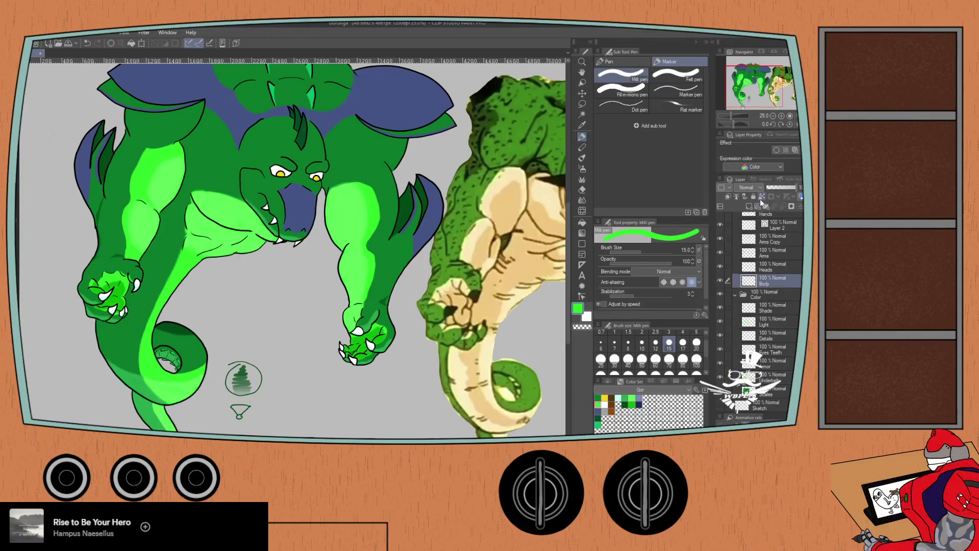
pyautogui.scroll(2, 192, 244)
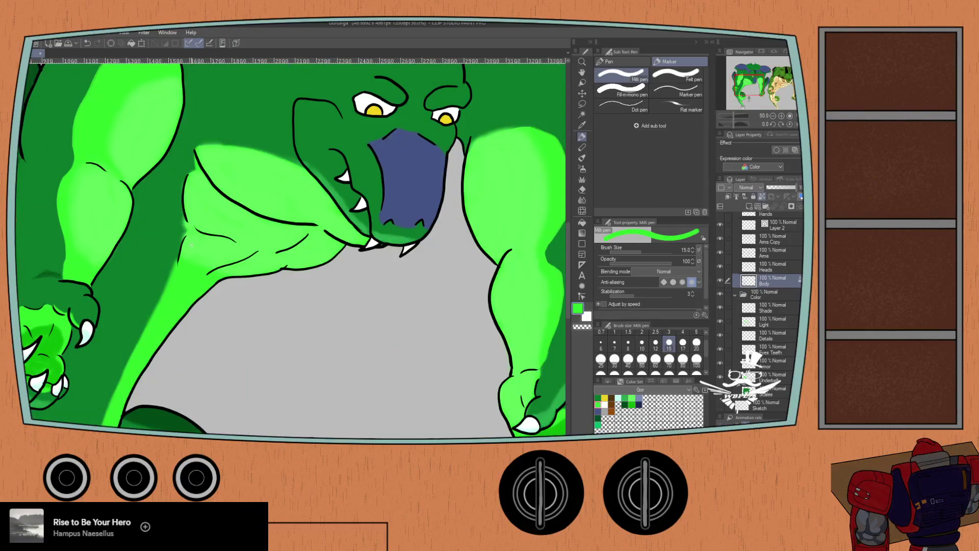
pyautogui.press('p')
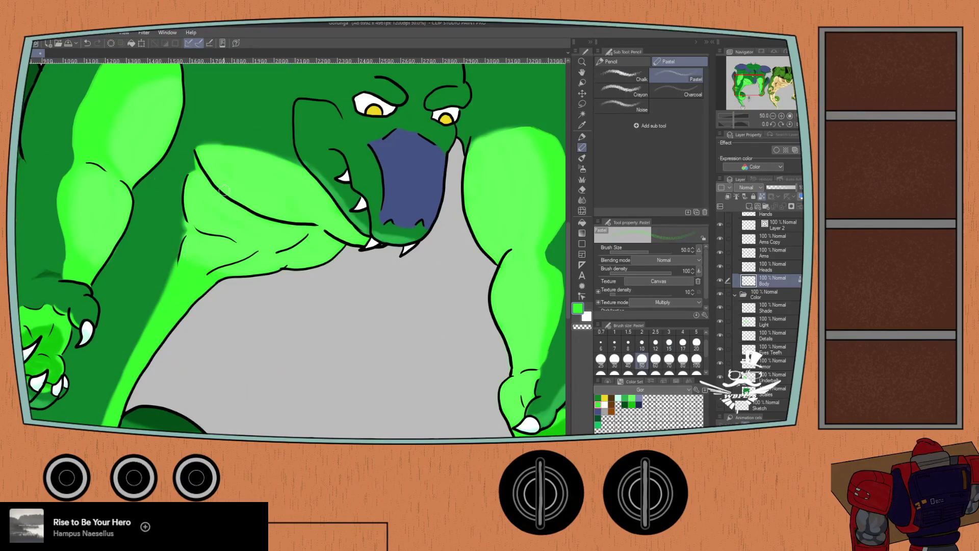
pyautogui.click(632, 404)
pyautogui.moveTo(221, 195); pyautogui.dragTo(313, 226)
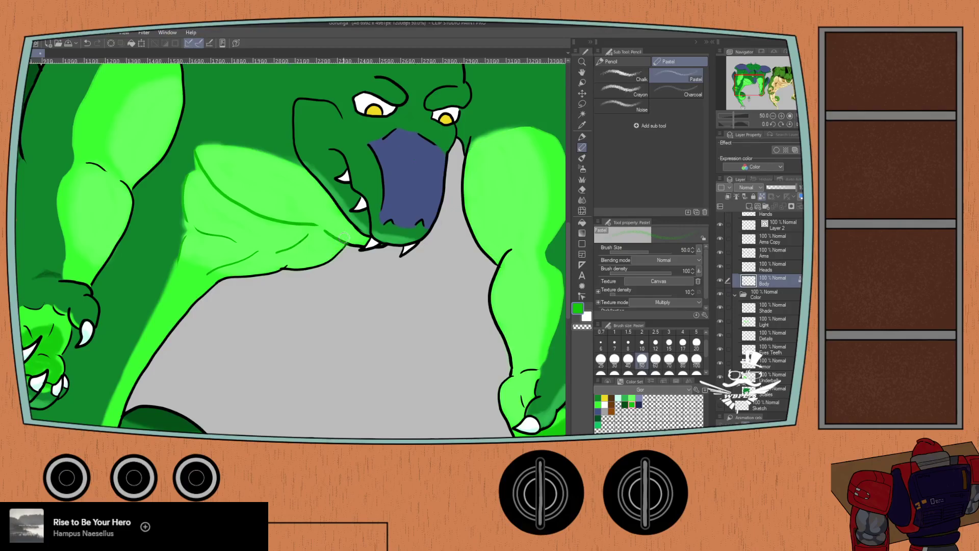
pyautogui.scroll(1, 328, 242)
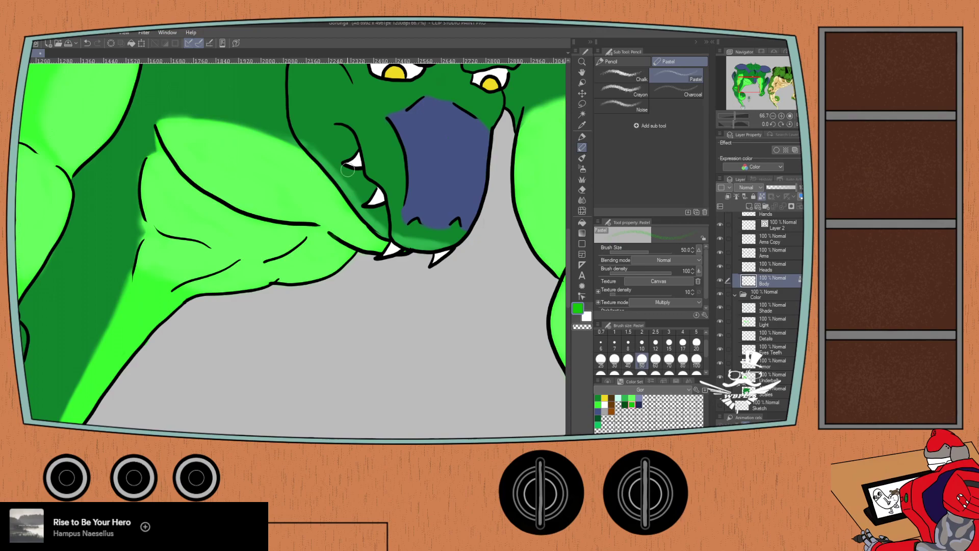
pyautogui.moveTo(339, 233)
pyautogui.mouseDown()
pyautogui.moveTo(355, 248)
pyautogui.moveTo(359, 233)
pyautogui.moveTo(344, 241)
pyautogui.moveTo(357, 248)
pyautogui.mouseUp()
pyautogui.hotkey('ctrl', 'z')
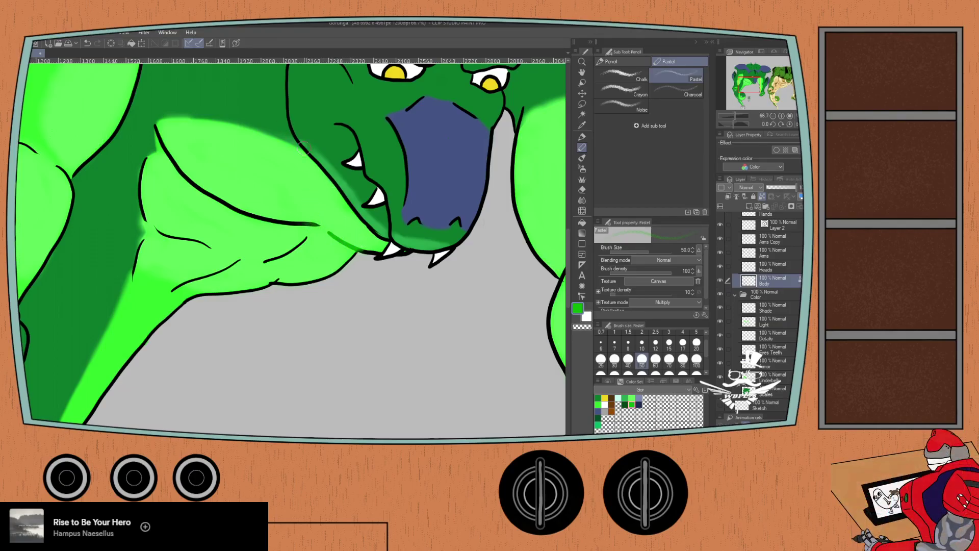
pyautogui.moveTo(318, 225)
pyautogui.mouseDown()
pyautogui.moveTo(293, 220)
pyautogui.moveTo(300, 216)
pyautogui.moveTo(314, 224)
pyautogui.moveTo(278, 229)
pyautogui.moveTo(238, 196)
pyautogui.moveTo(246, 221)
pyautogui.moveTo(219, 196)
pyautogui.moveTo(225, 211)
pyautogui.moveTo(212, 203)
pyautogui.moveTo(149, 118)
pyautogui.mouseUp()
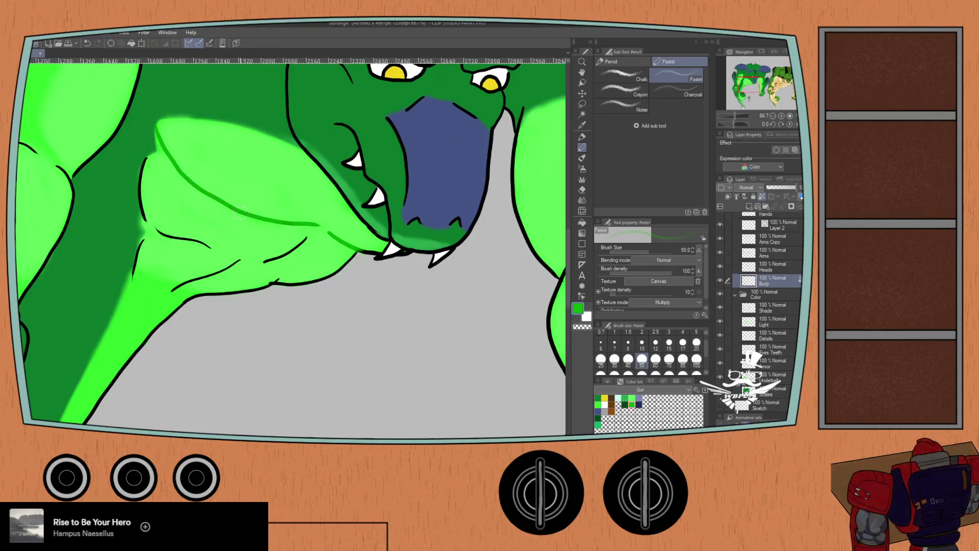
# - Recolor the chest's outer edge and the short crease lines below it in medium green with the Pastel brush at size 50
pyautogui.moveTo(149, 149)
pyautogui.mouseDown()
pyautogui.moveTo(144, 212)
pyautogui.moveTo(145, 172)
pyautogui.mouseUp()
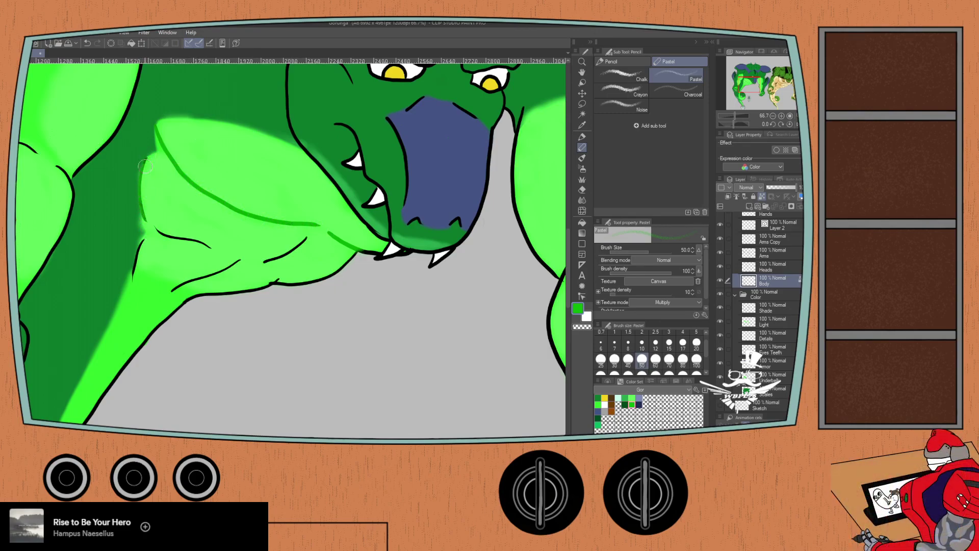
pyautogui.moveTo(135, 275)
pyautogui.mouseDown()
pyautogui.moveTo(143, 250)
pyautogui.moveTo(135, 292)
pyautogui.mouseUp()
pyautogui.moveTo(136, 194); pyautogui.dragTo(142, 188)
pyautogui.moveTo(145, 236)
pyautogui.mouseDown()
pyautogui.moveTo(205, 239)
pyautogui.moveTo(159, 232)
pyautogui.moveTo(200, 242)
pyautogui.mouseUp()
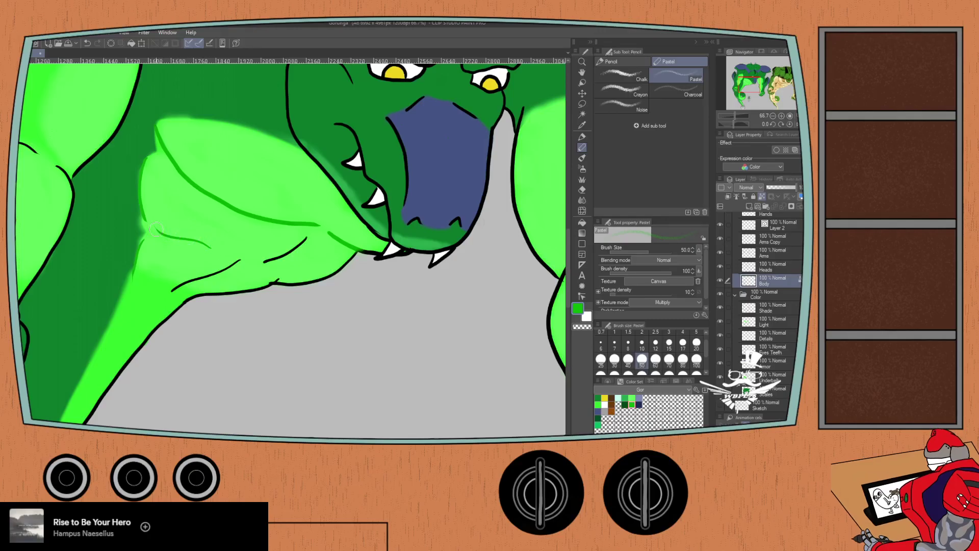
pyautogui.moveTo(302, 242)
pyautogui.mouseDown()
pyautogui.moveTo(282, 257)
pyautogui.moveTo(315, 233)
pyautogui.mouseUp()
pyautogui.moveTo(239, 261); pyautogui.dragTo(174, 288)
pyautogui.scroll(-1, 154, 304)
pyautogui.scroll(1, 132, 212)
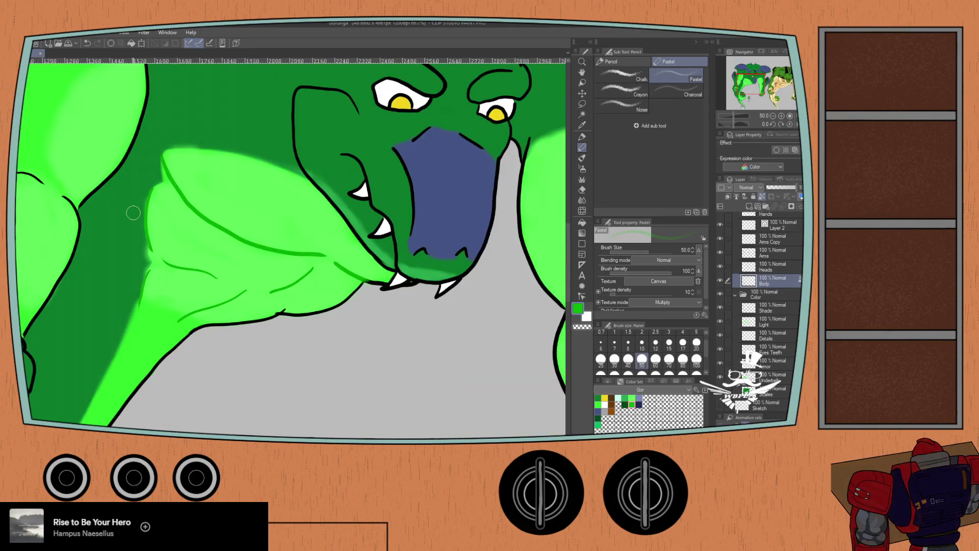
# - Collapse the Lines folder and make the Shade layer in the Color folder active
pyautogui.scroll(-2, 125, 204)
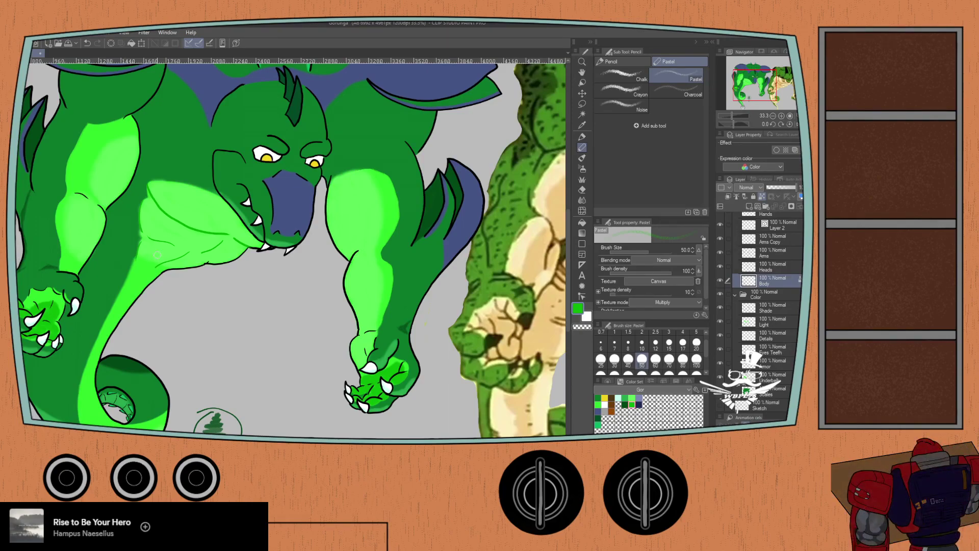
pyautogui.scroll(1, 765, 255)
pyautogui.scroll(2, 760, 255)
pyautogui.click(735, 219)
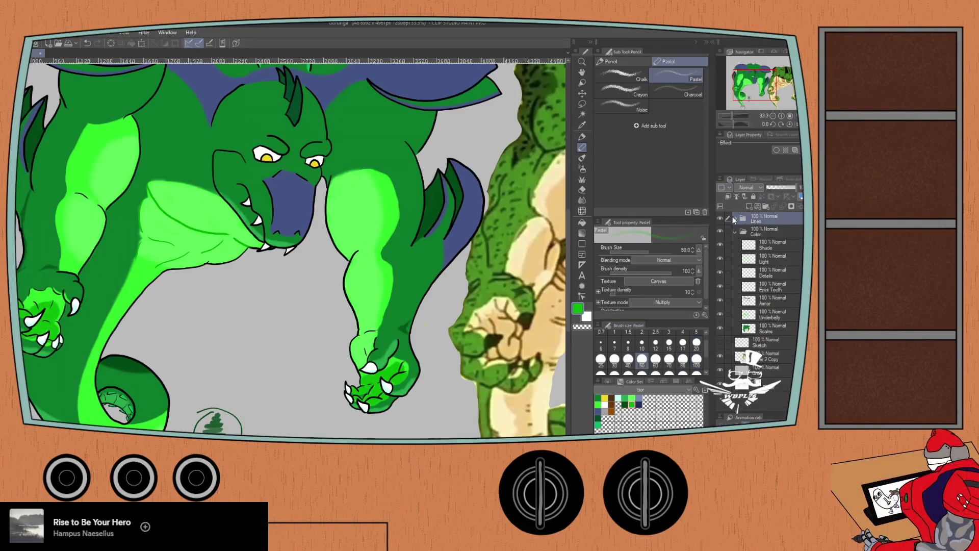
pyautogui.click(763, 248)
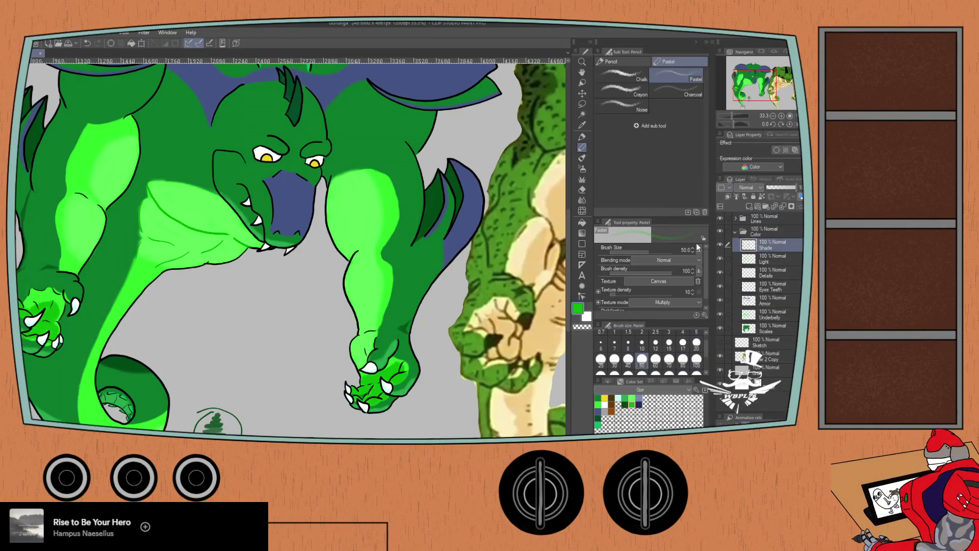
pyautogui.scroll(2, 232, 244)
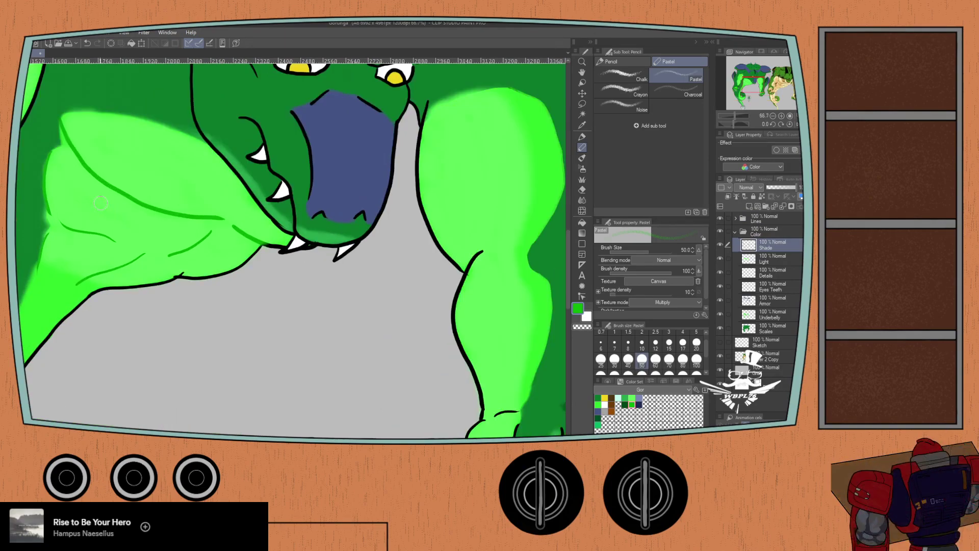
pyautogui.moveTo(92, 198); pyautogui.dragTo(144, 229)
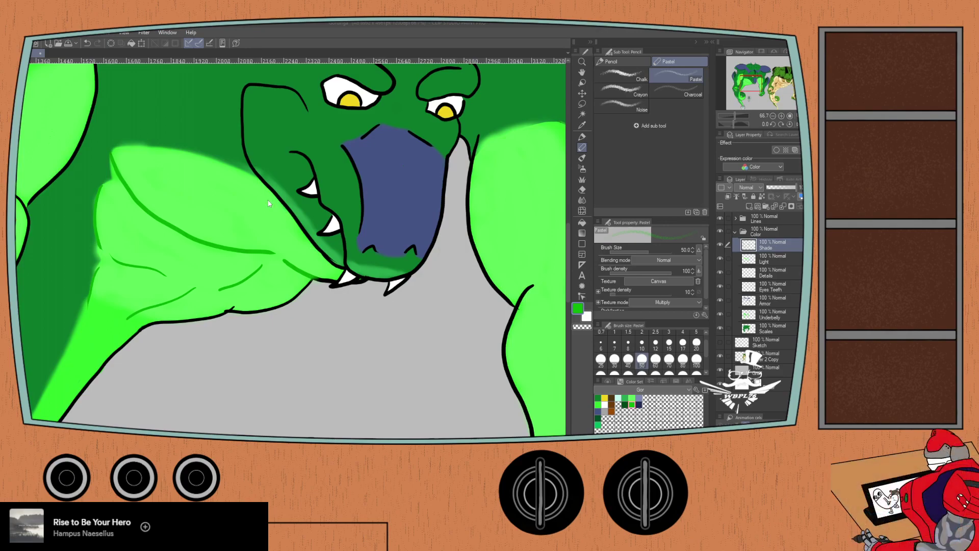
# - Examine the character reference image, comparing how its tail, torso and arms are shaded
pyautogui.hotkey('ctrl', 'Tab')
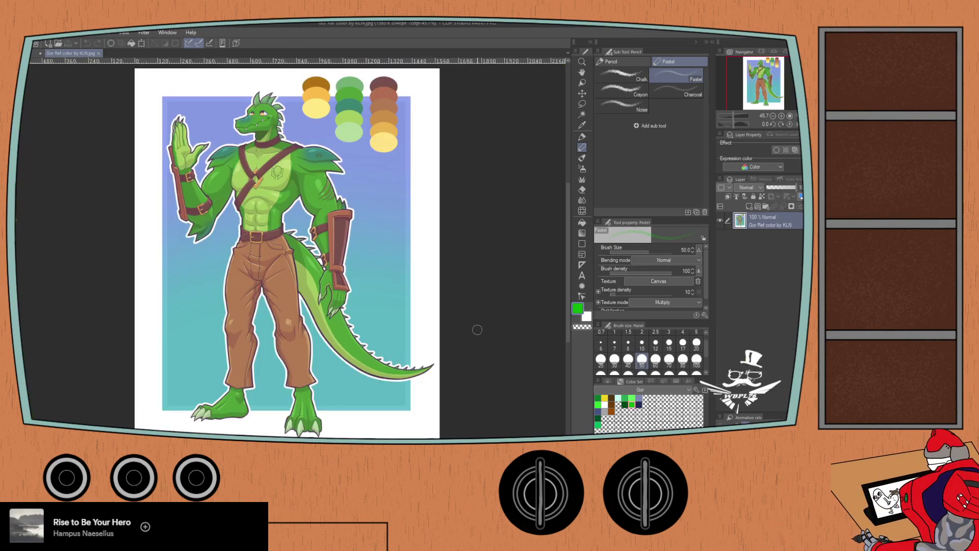
pyautogui.hotkey('ctrl', 'alt', '0')
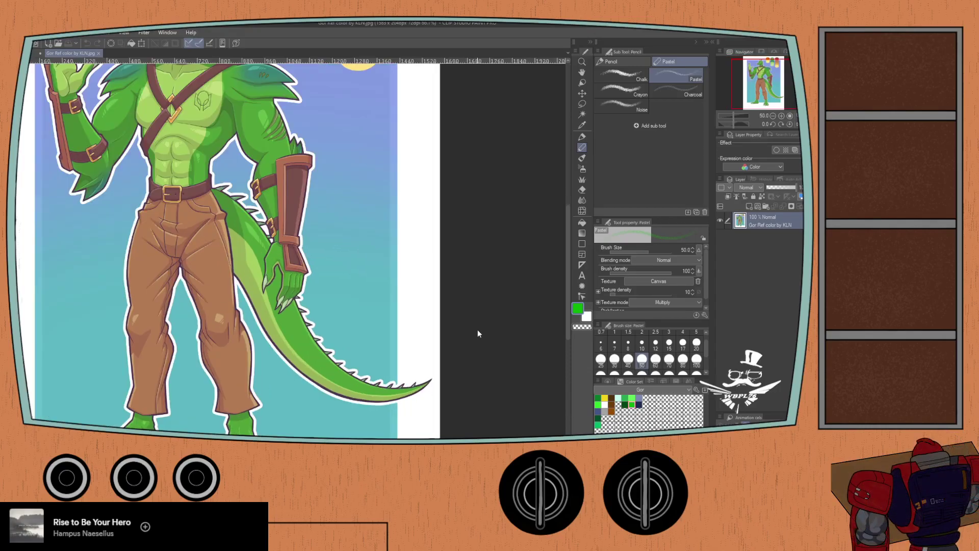
pyautogui.scroll(-5, 477, 330)
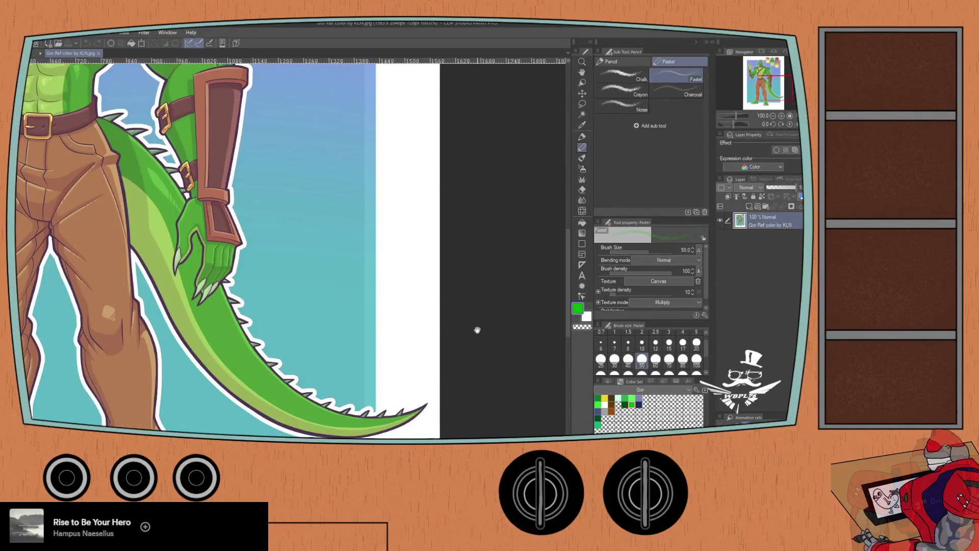
pyautogui.scroll(5, 477, 329)
pyautogui.hscroll(-3, 477, 330)
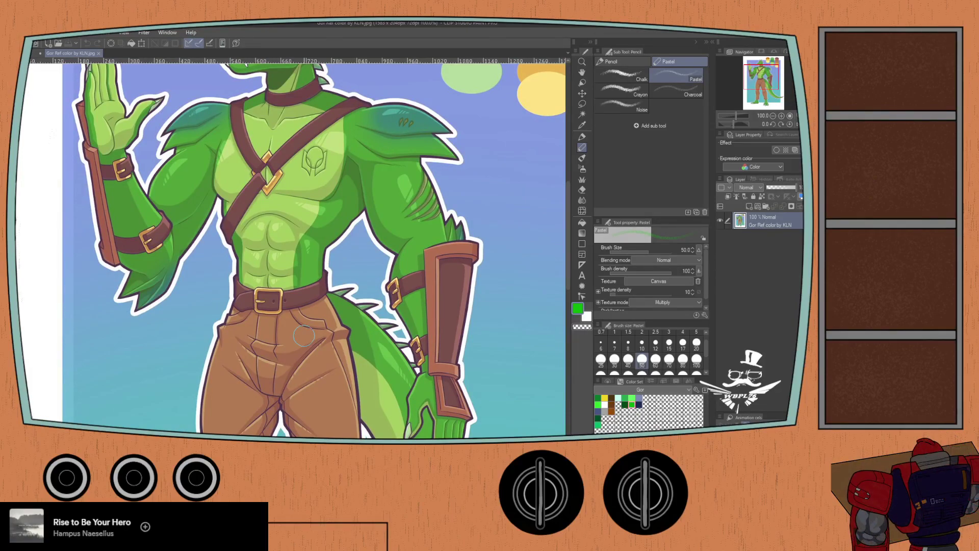
pyautogui.scroll(-1, 304, 335)
pyautogui.scroll(-1, 303, 335)
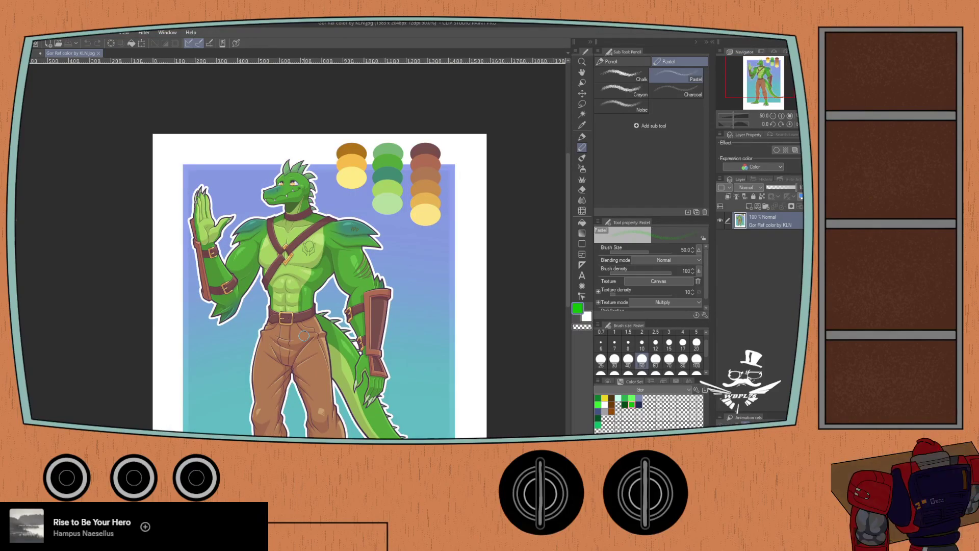
# - Dock the reference image above the drawing as a short strip and fit its torso into view at 33.3% zoom
pyautogui.moveTo(73, 54)
pyautogui.mouseDown()
pyautogui.moveTo(75, 71)
pyautogui.moveTo(63, 47)
pyautogui.mouseUp()
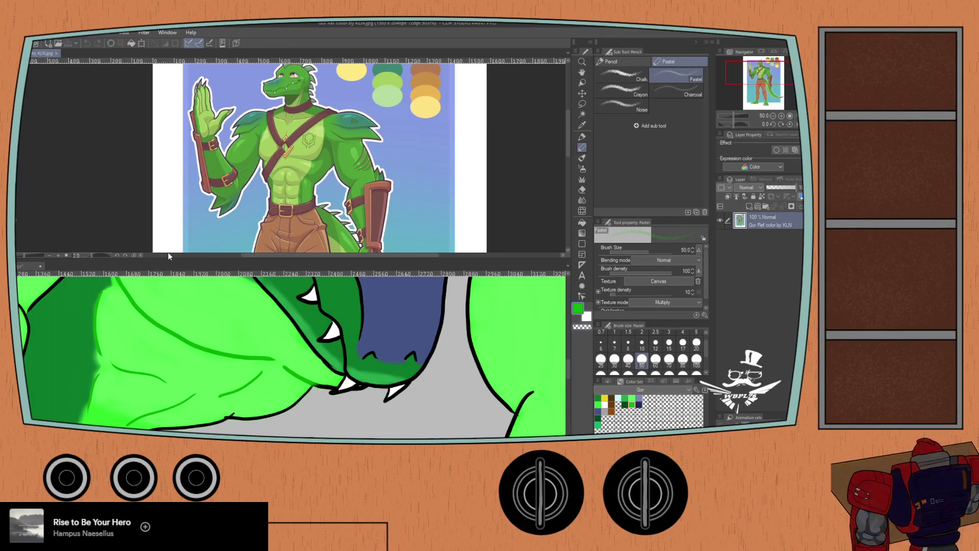
pyautogui.moveTo(163, 259); pyautogui.dragTo(164, 171)
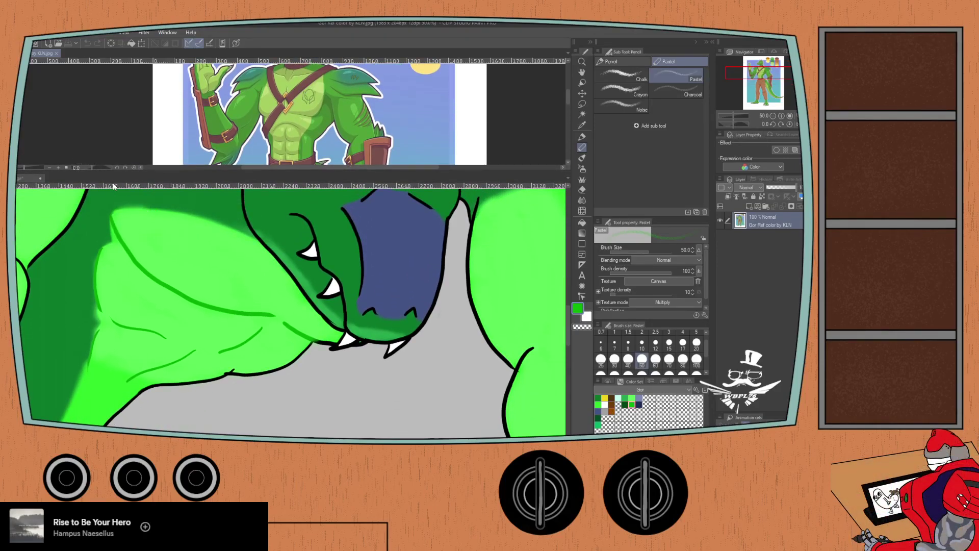
pyautogui.moveTo(81, 77)
pyautogui.mouseDown()
pyautogui.moveTo(97, 138)
pyautogui.moveTo(88, 128)
pyautogui.moveTo(88, 146)
pyautogui.moveTo(94, 76)
pyautogui.mouseUp()
pyautogui.hotkey('ctrl', '-')
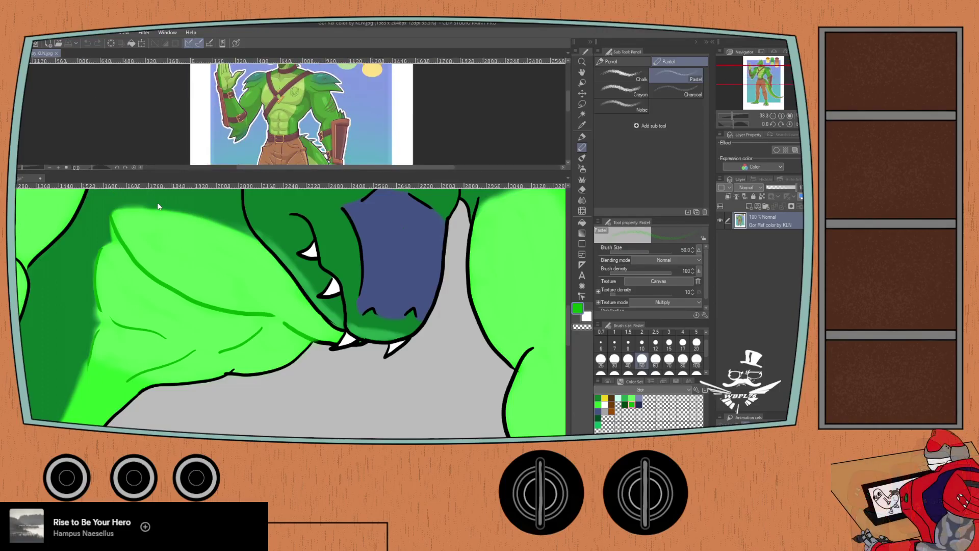
# - Compare the creature's chest and underside with the chest shading in the reference image
pyautogui.click(567, 331)
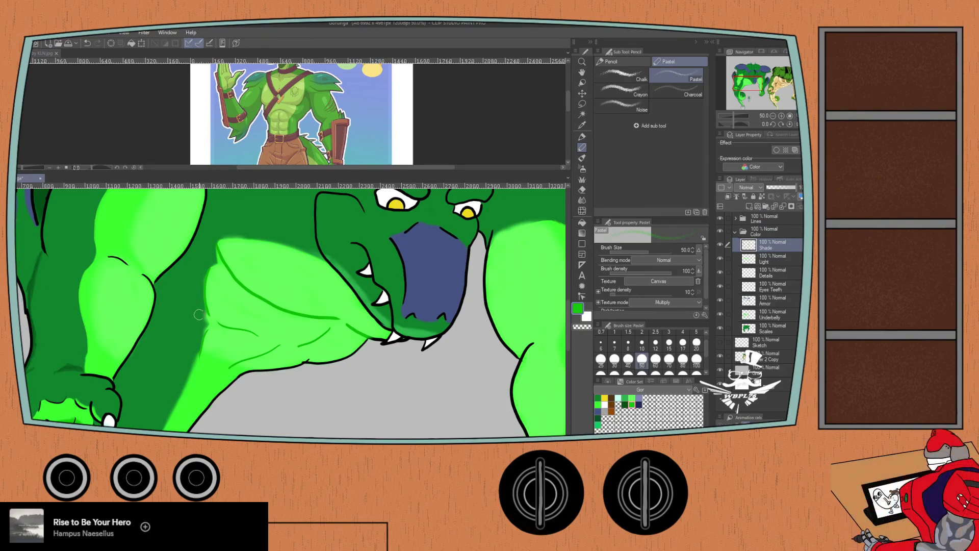
pyautogui.moveTo(206, 318); pyautogui.dragTo(184, 284)
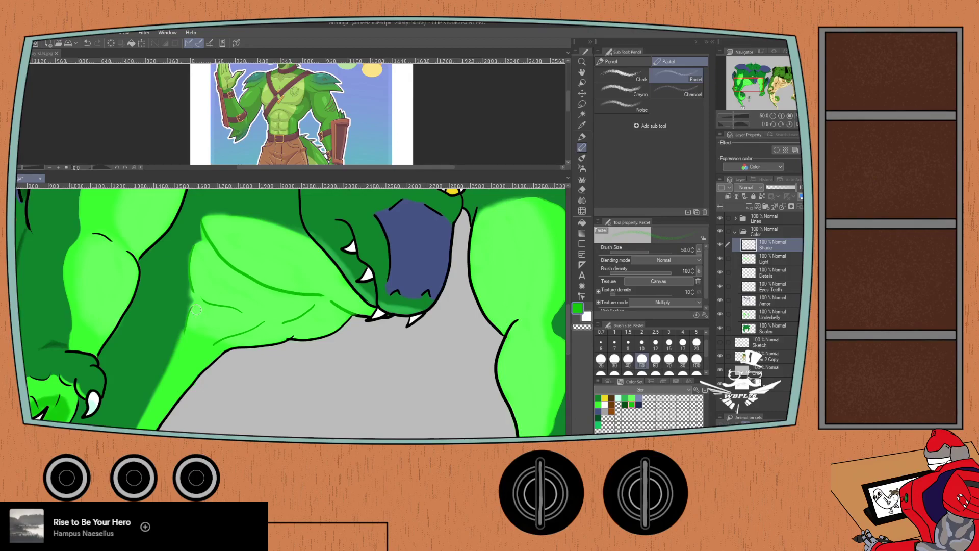
pyautogui.hotkey('ctrl', 'alt', '0')
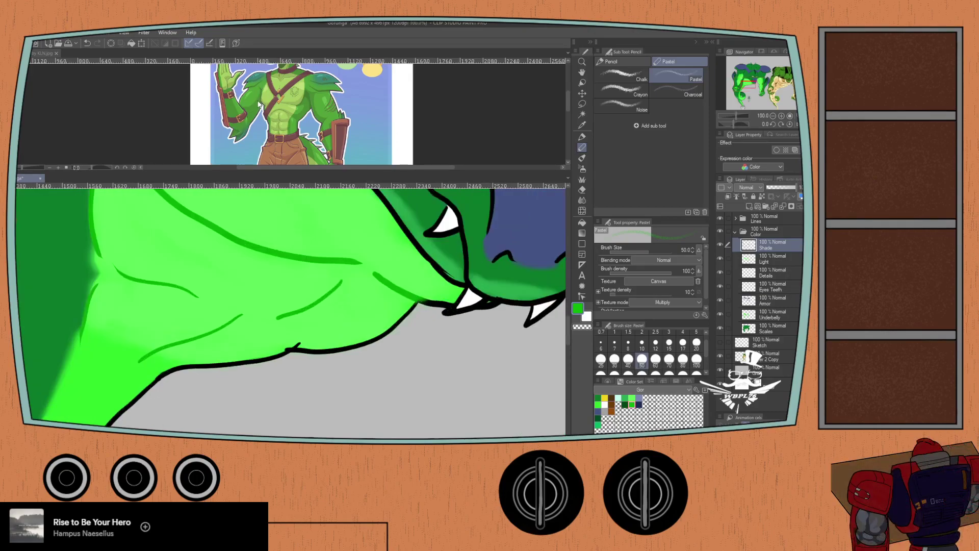
pyautogui.click(148, 100)
pyautogui.hotkey('ctrl', 'alt', '0')
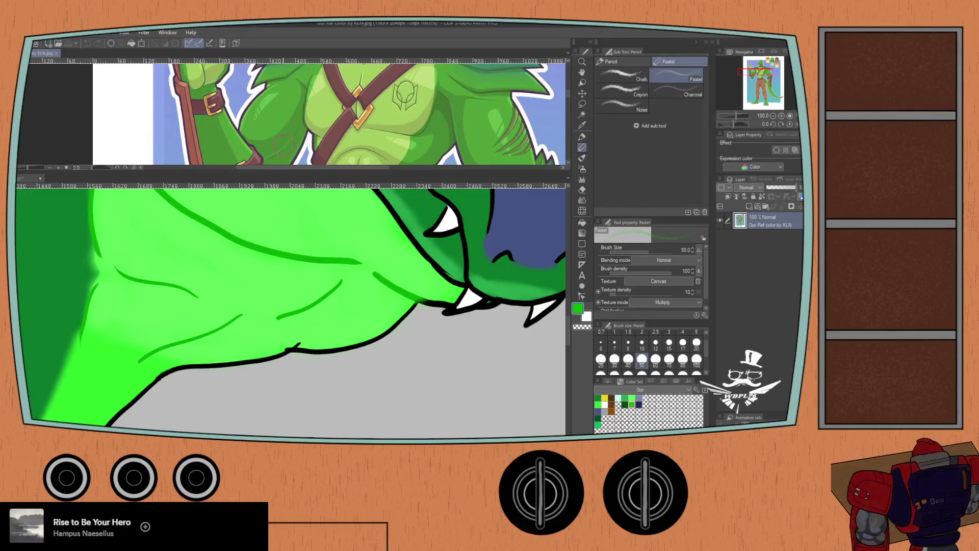
pyautogui.scroll(-2, 284, 145)
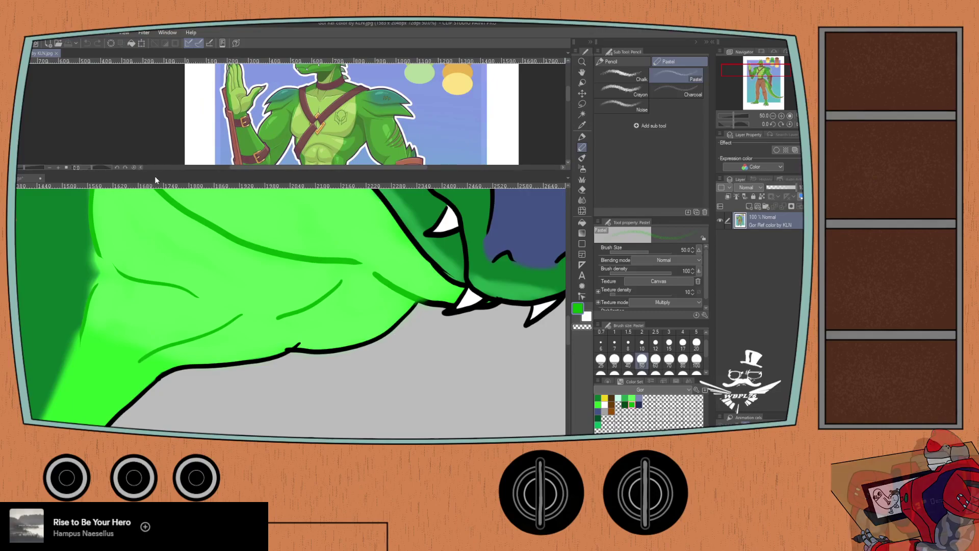
pyautogui.click(515, 291)
pyautogui.scroll(-2, 515, 291)
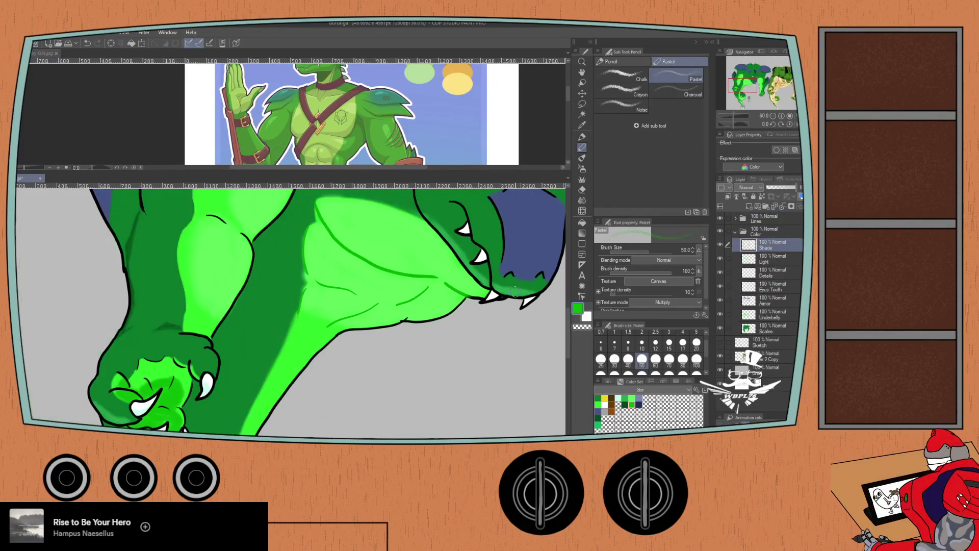
pyautogui.scroll(-1, 515, 291)
pyautogui.moveTo(326, 260); pyautogui.dragTo(244, 286)
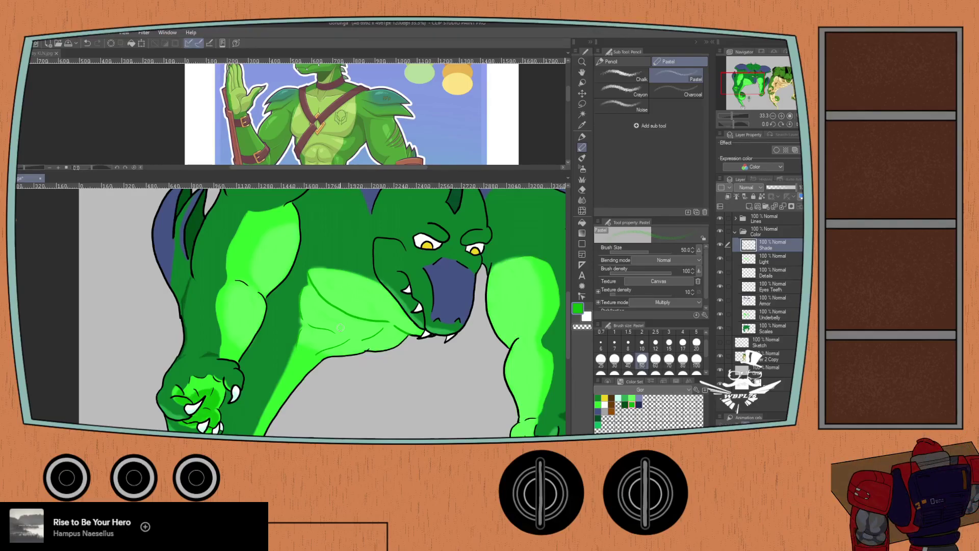
# - Recolor the inner chest and crease lines on the Body line layer in dark green with the Milli pen at size 50
pyautogui.click(599, 397)
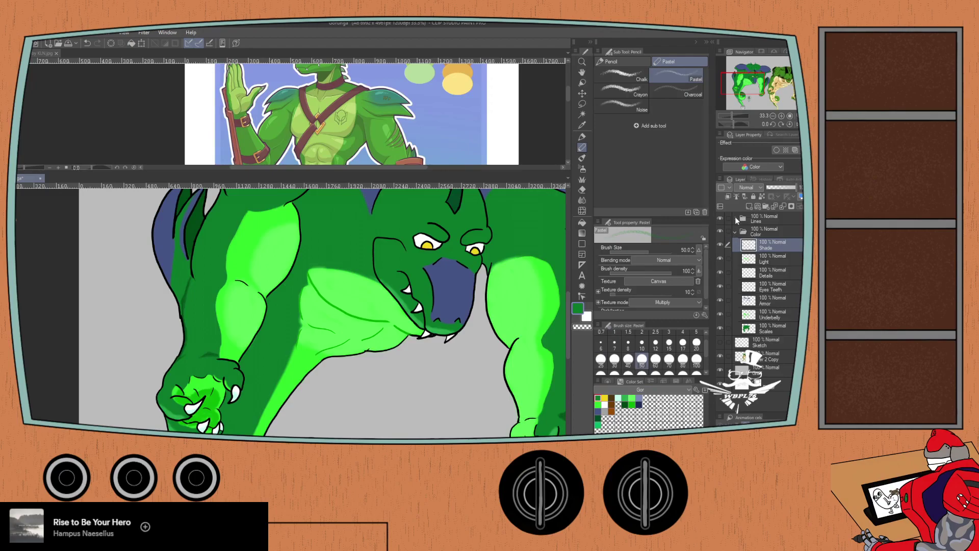
pyautogui.click(735, 217)
pyautogui.click(772, 329)
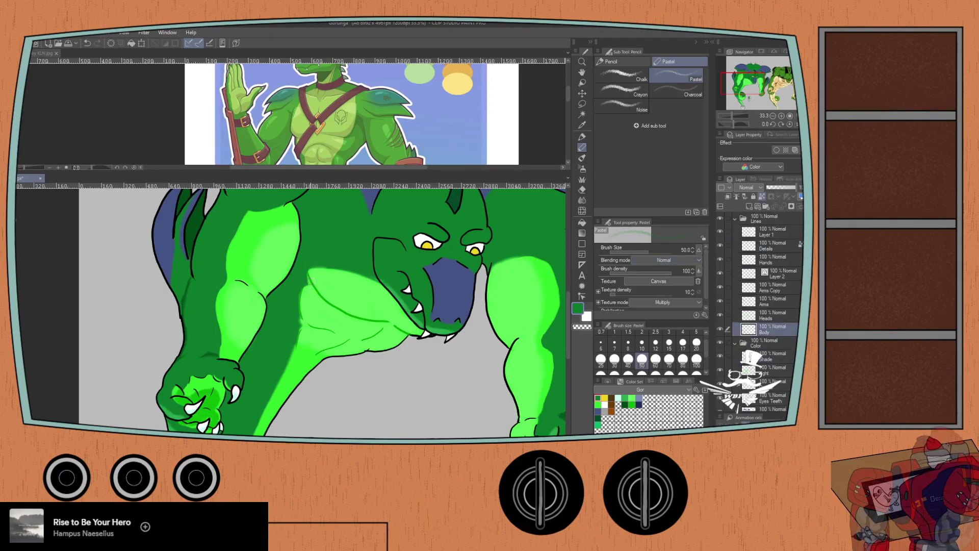
pyautogui.press('p')
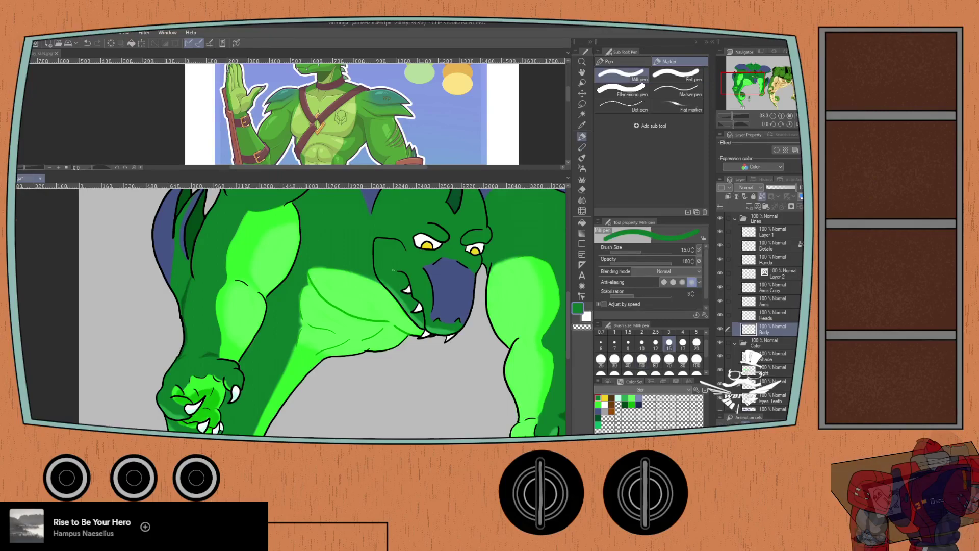
pyautogui.press(']')
pyautogui.press(']')
pyautogui.press(']')
pyautogui.press(']')
pyautogui.press(']')
pyautogui.press(']')
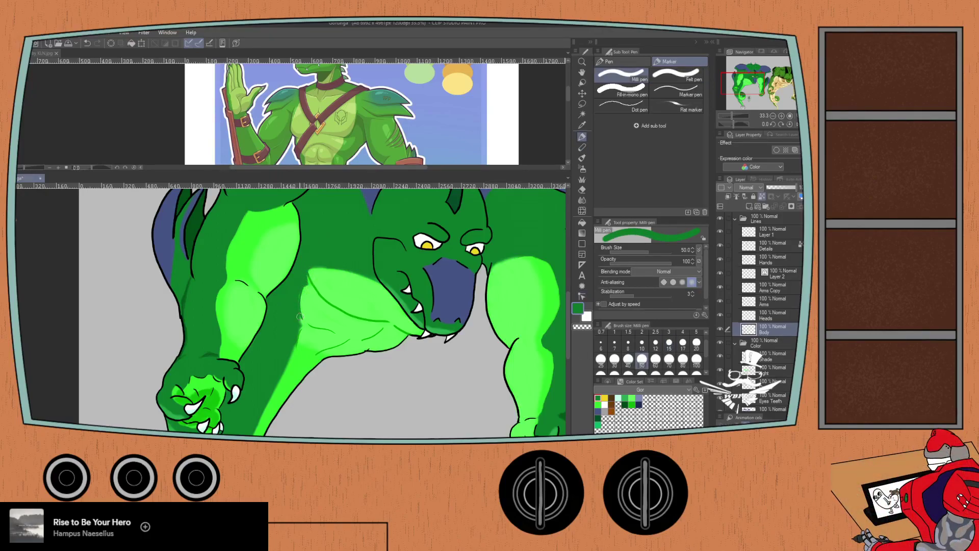
pyautogui.moveTo(320, 295); pyautogui.dragTo(384, 321)
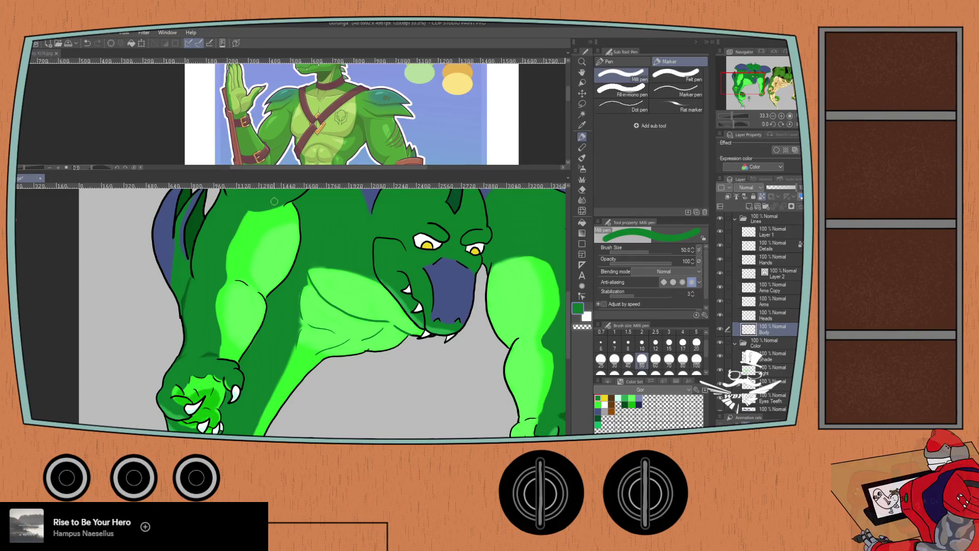
pyautogui.scroll(1, 275, 201)
pyautogui.moveTo(278, 203); pyautogui.dragTo(250, 223)
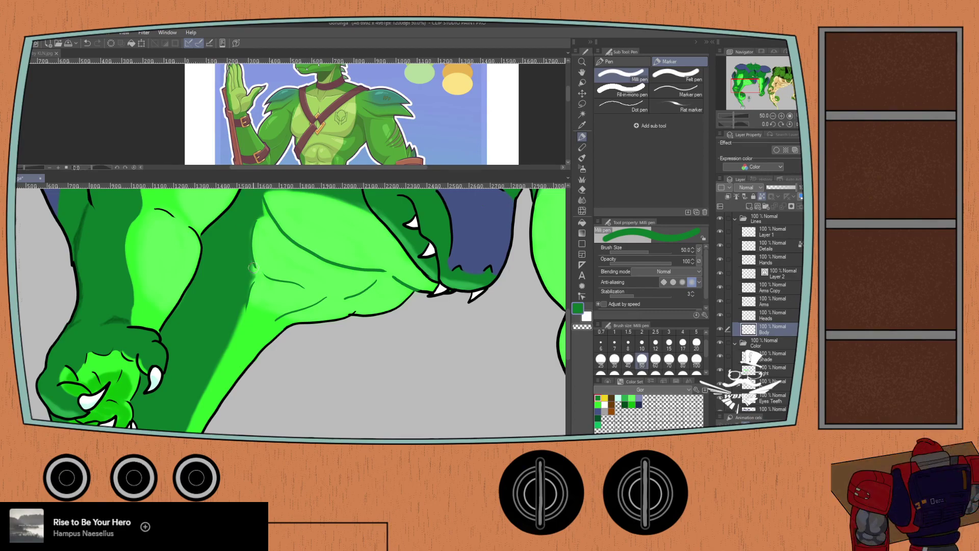
# - Pick the bright green swatch, collapse the Lines folder and make the Shade layer active
pyautogui.click(631, 397)
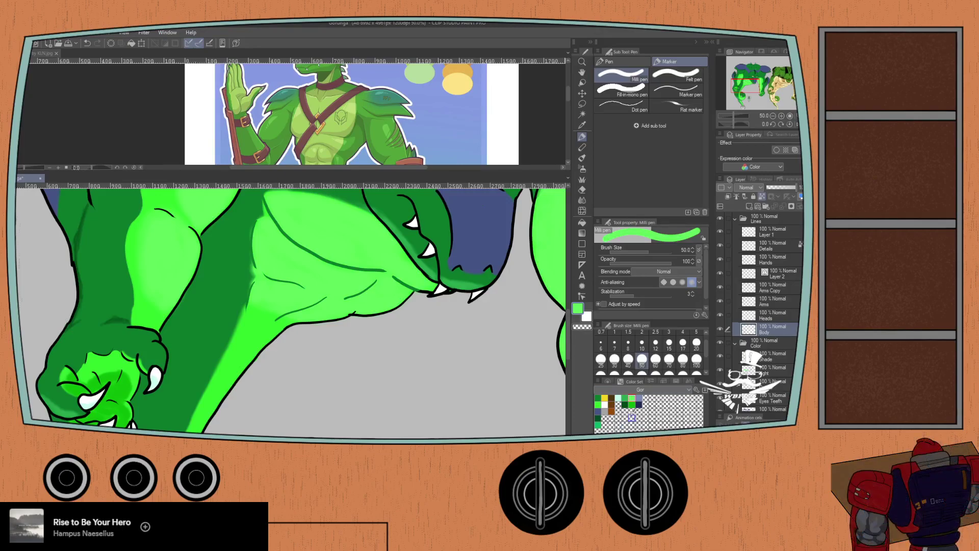
pyautogui.click(736, 218)
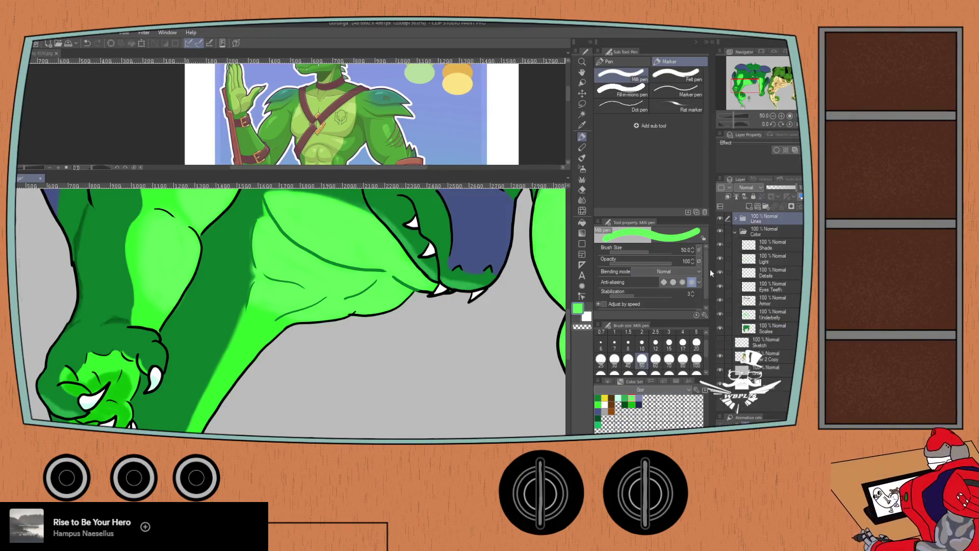
pyautogui.click(764, 249)
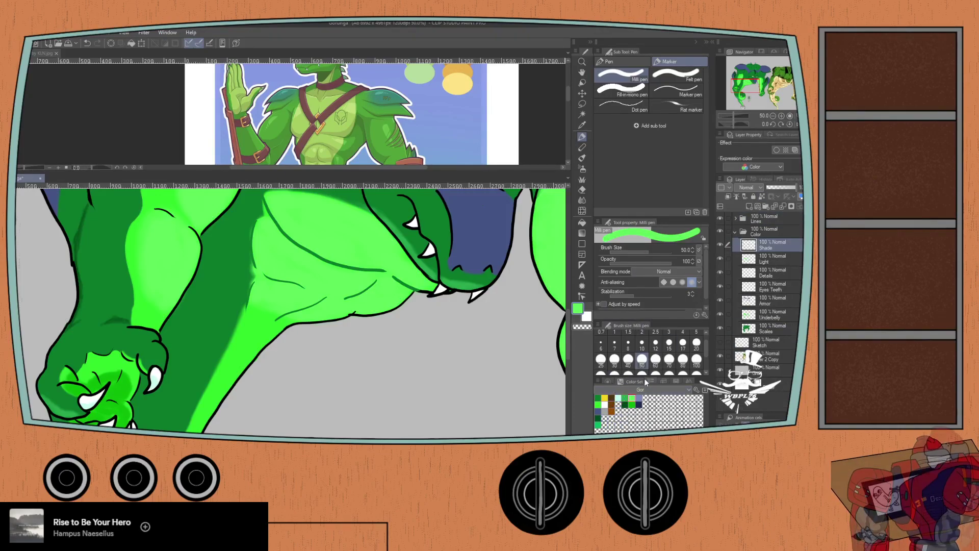
# - Lighten the bright green to a pale green on the color wheel and save it as a new swatch in the color set
pyautogui.click(651, 381)
pyautogui.click(608, 382)
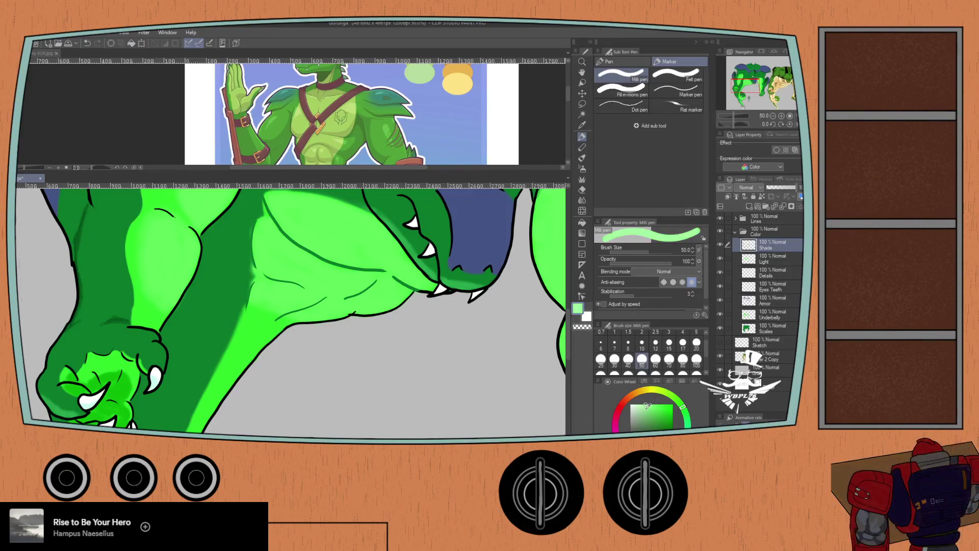
pyautogui.click(645, 383)
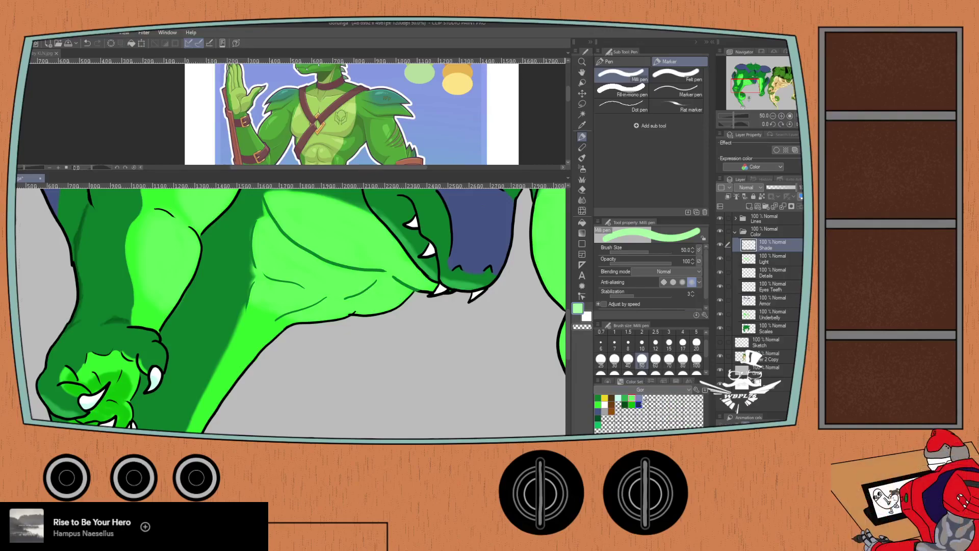
pyautogui.click(632, 411)
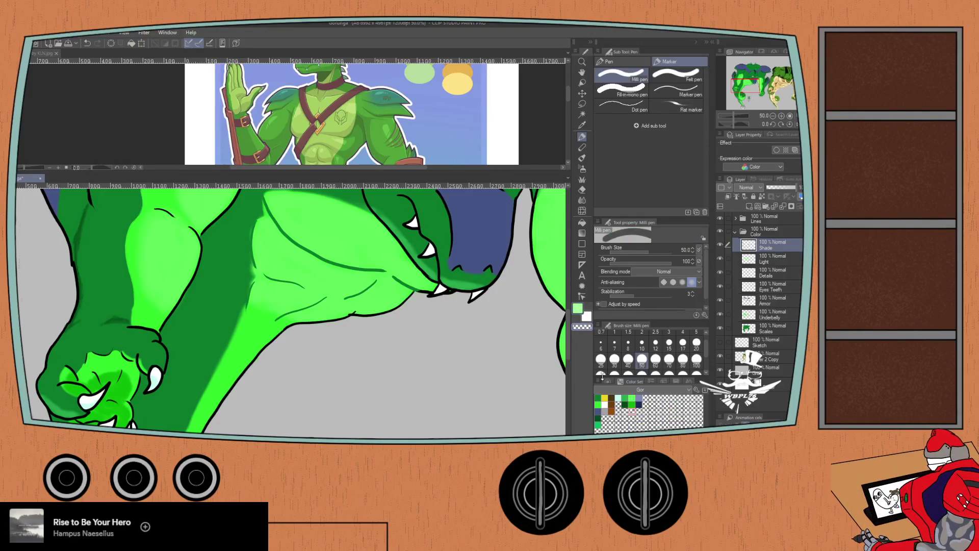
pyautogui.click(598, 424)
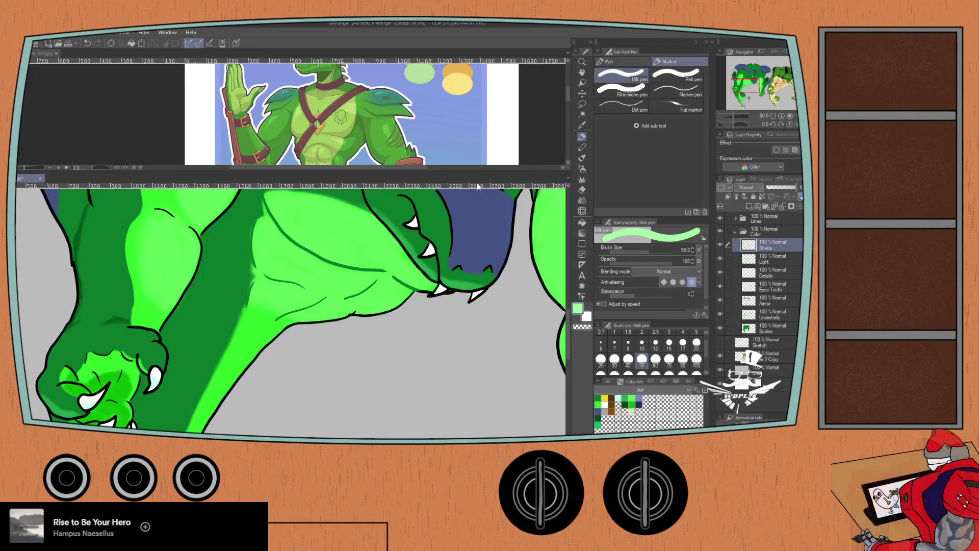
# - Choose the Pastel brush for the pale green shading and set its brush size to 20
pyautogui.press('b')
pyautogui.press('b')
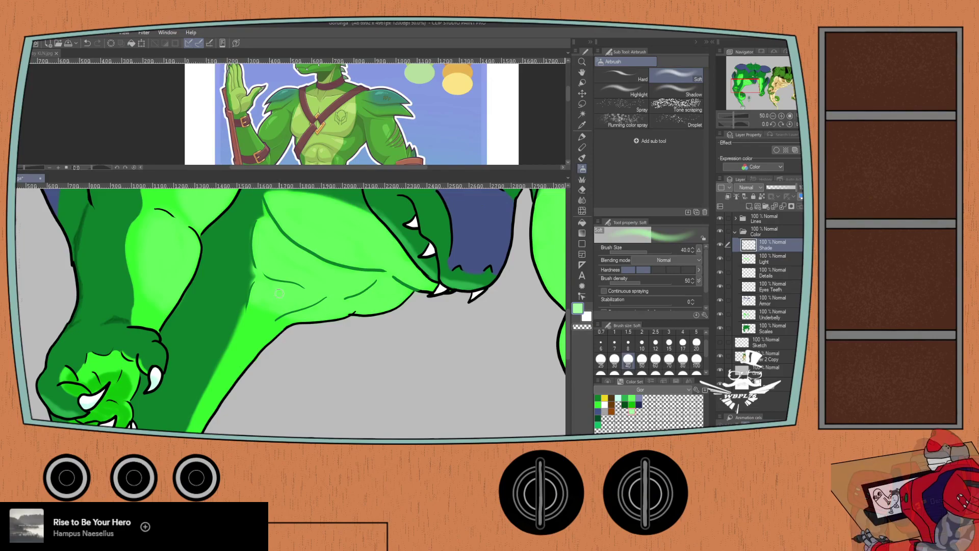
pyautogui.press('p')
pyautogui.press('p')
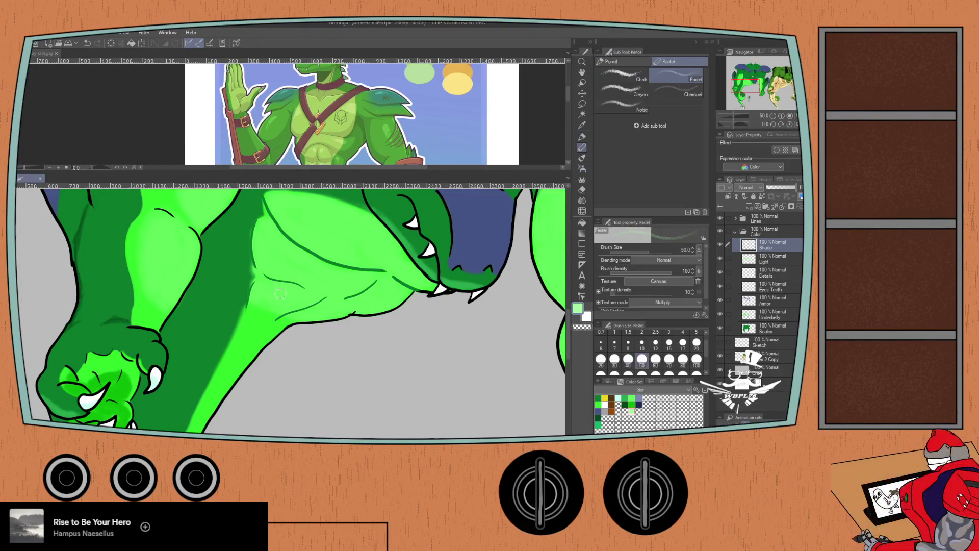
pyautogui.click(697, 342)
pyautogui.scroll(1, 277, 296)
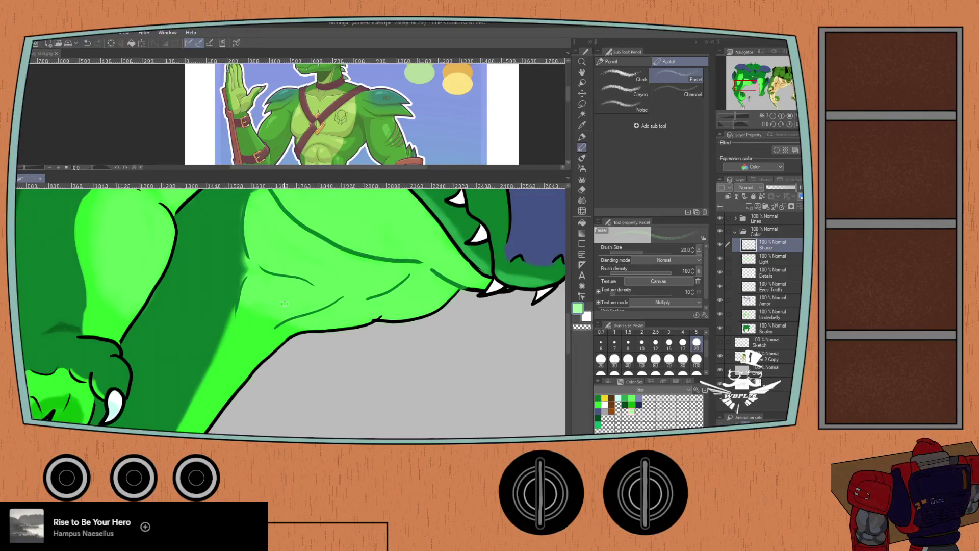
# - Paint soft pale green highlights on the chest, beside its creases and along the belly edge on the Shade layer
pyautogui.scroll(-5, 284, 303)
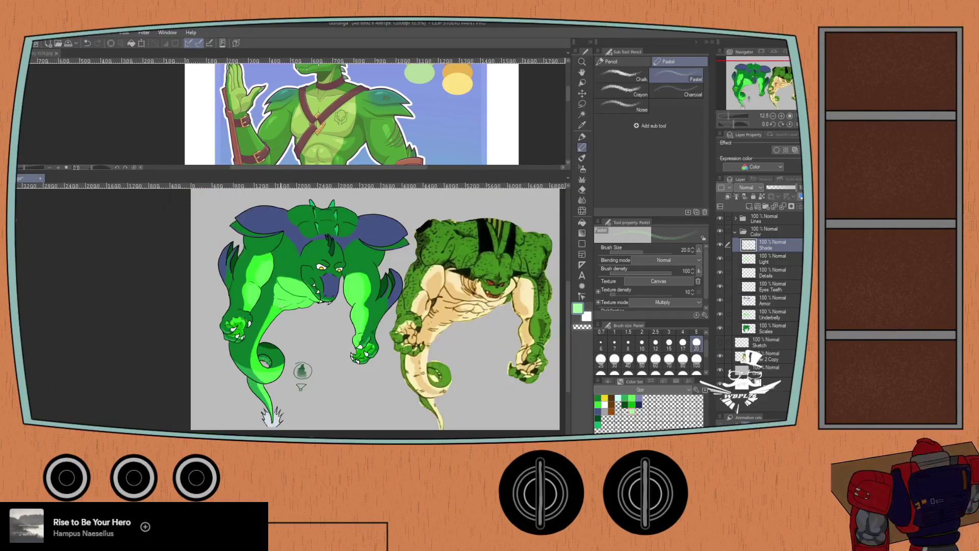
pyautogui.scroll(4, 280, 304)
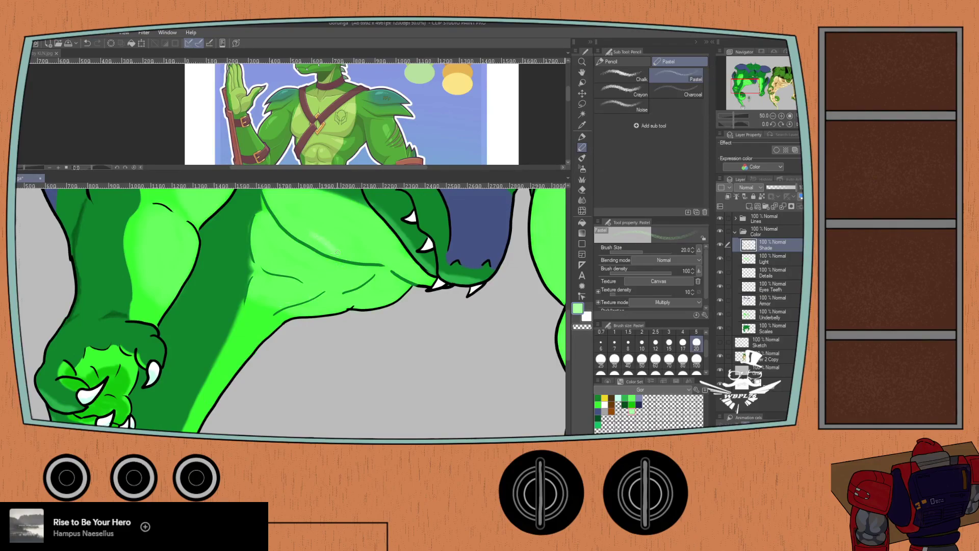
pyautogui.moveTo(321, 240); pyautogui.dragTo(295, 228)
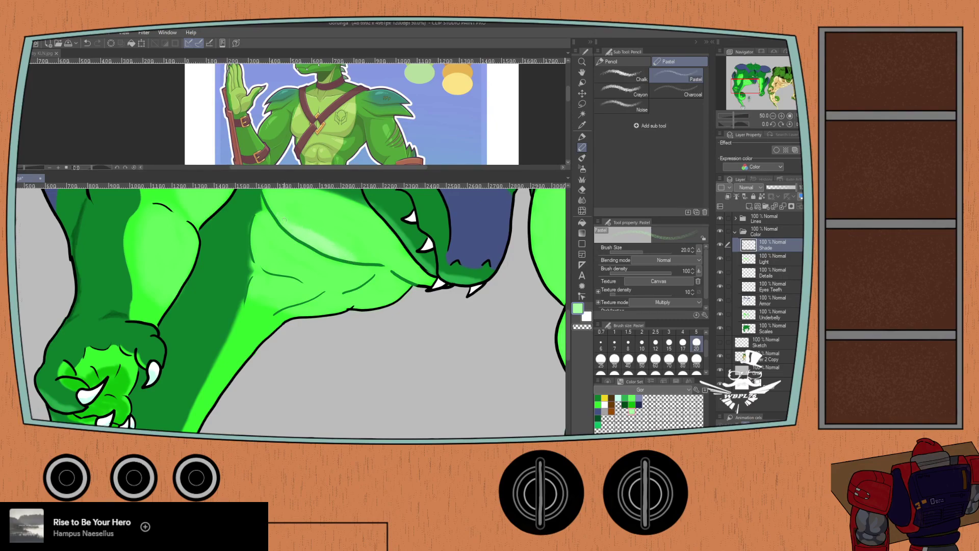
pyautogui.hotkey('ctrl', 'z')
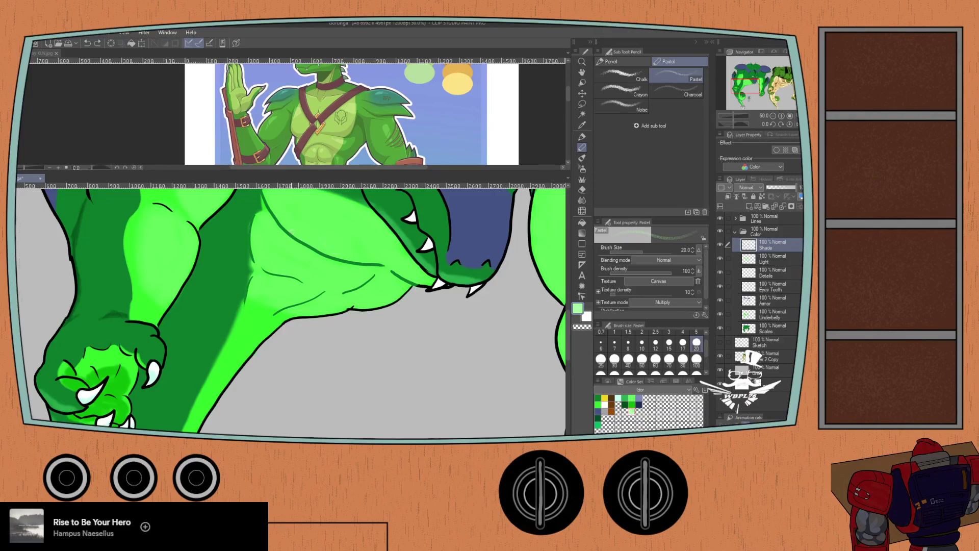
pyautogui.scroll(1, 293, 239)
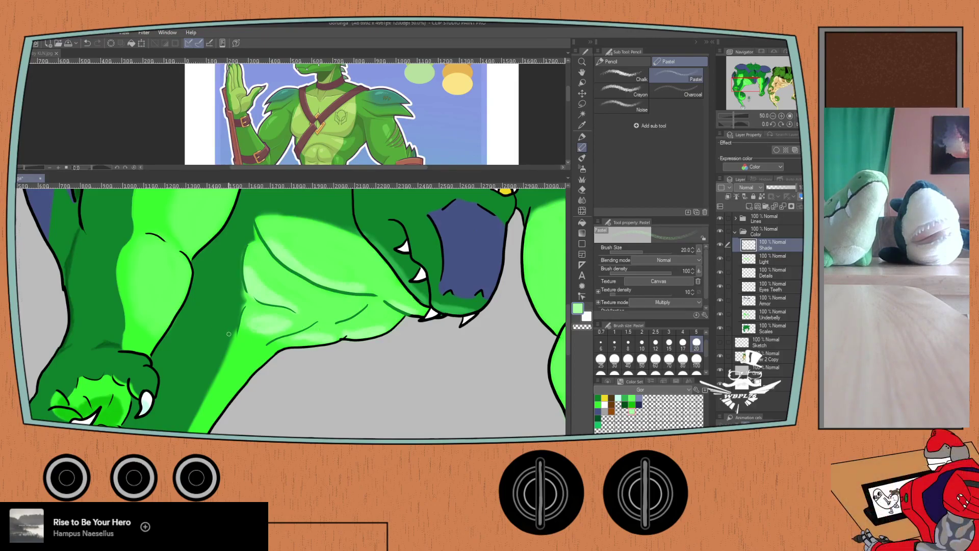
# - Examine the pale highlights on the chest and belly, both up close and against the whole figure
pyautogui.scroll(-4, 221, 335)
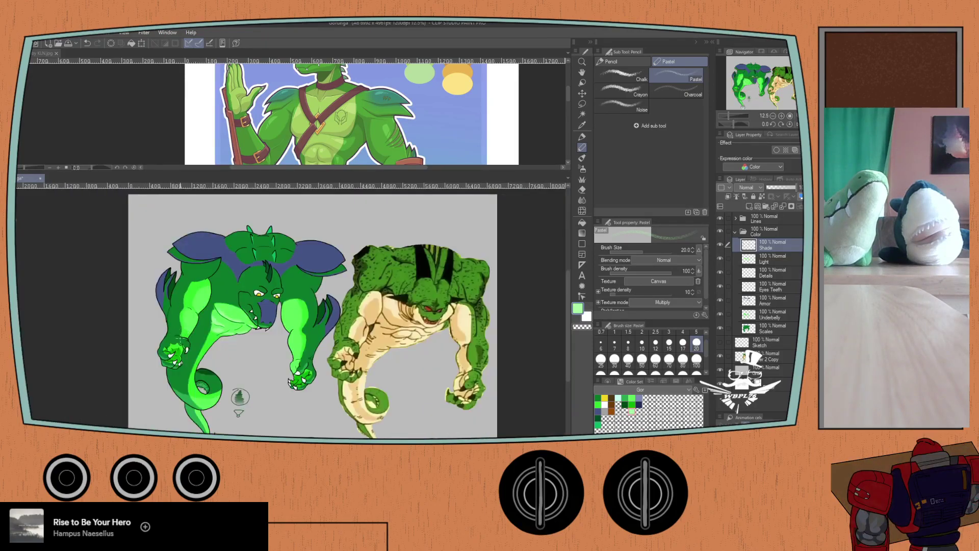
pyautogui.scroll(2, 214, 353)
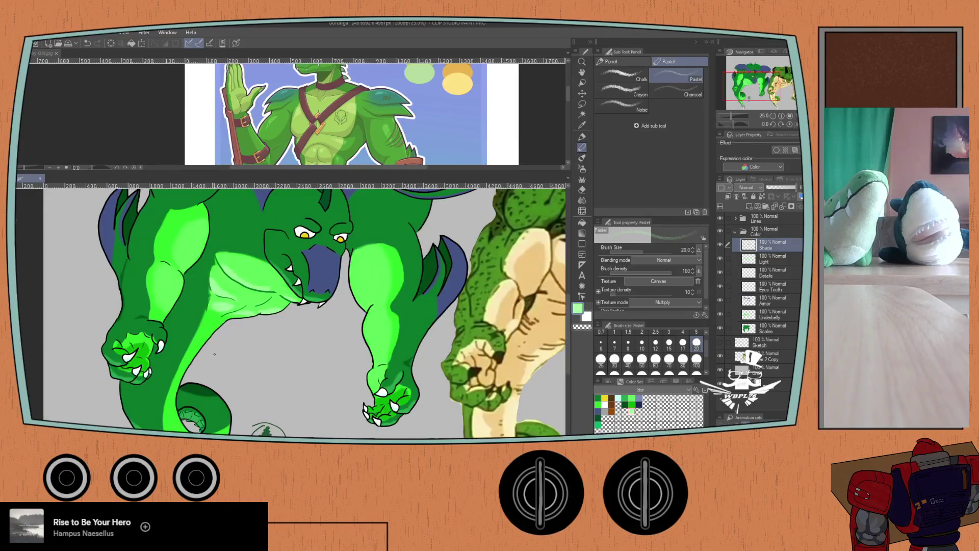
pyautogui.scroll(1, 214, 354)
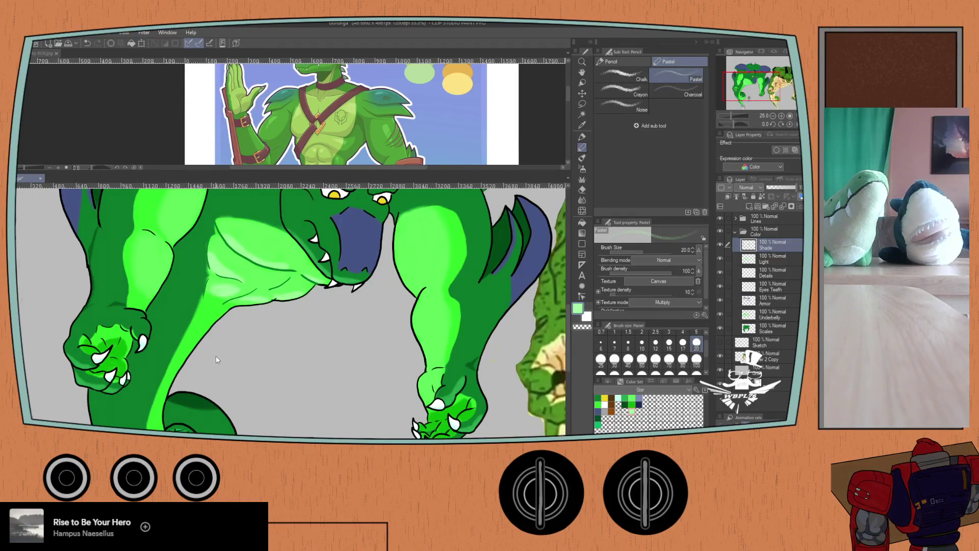
pyautogui.scroll(3, 243, 288)
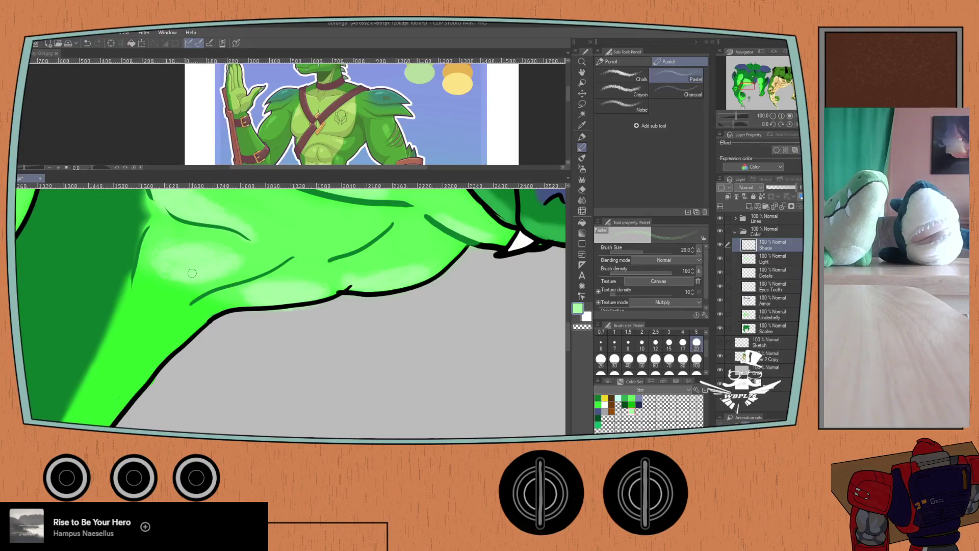
pyautogui.scroll(-3, 74, 258)
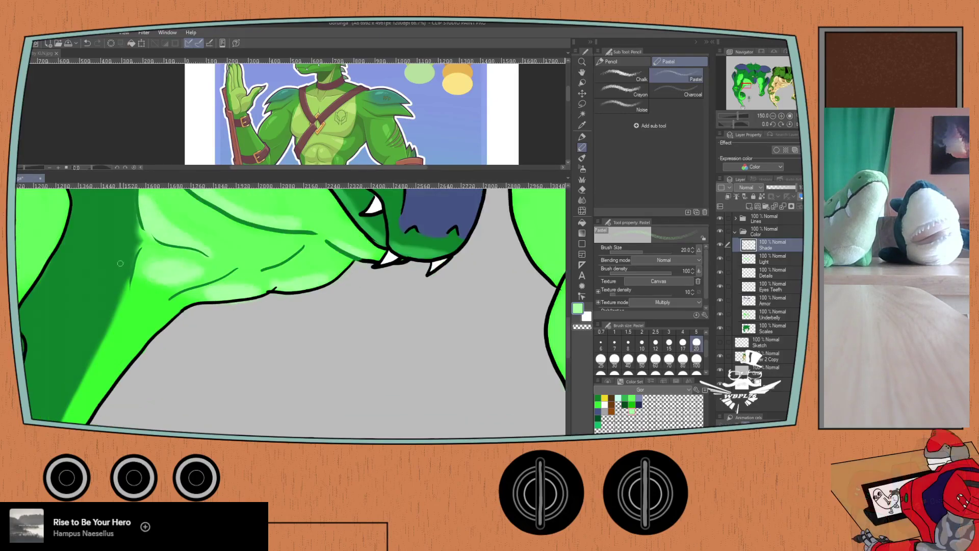
pyautogui.scroll(-1, 74, 258)
pyautogui.scroll(-1, 88, 286)
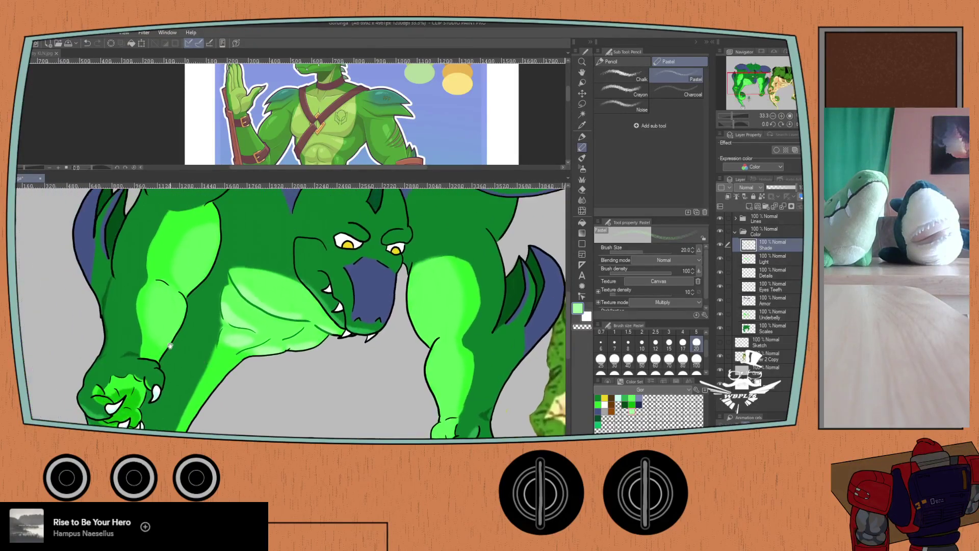
pyautogui.scroll(2, 168, 369)
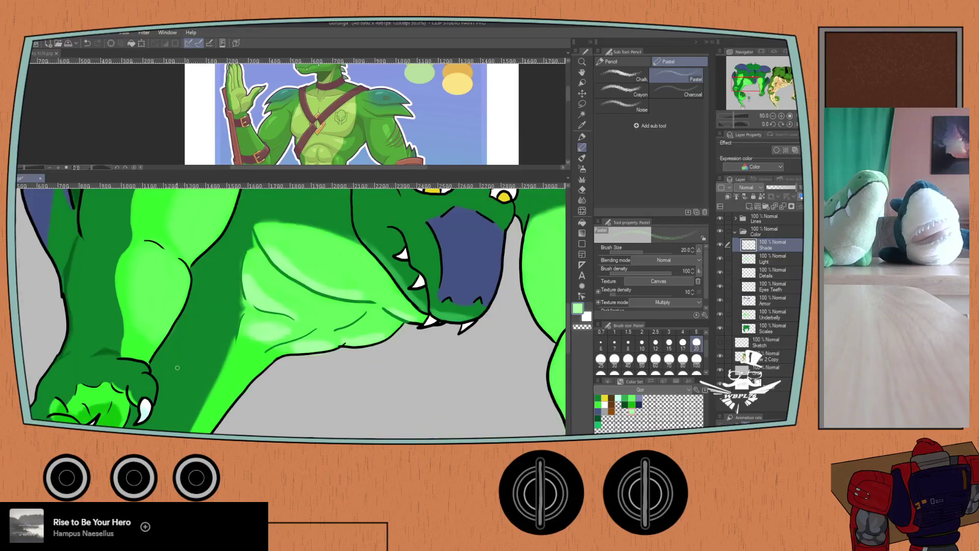
# - Soften the upper edge of the chest on the Underbelly layer with the Soft airbrush at size 40 in bright green
pyautogui.moveTo(174, 363); pyautogui.dragTo(138, 422)
pyautogui.scroll(1, 217, 329)
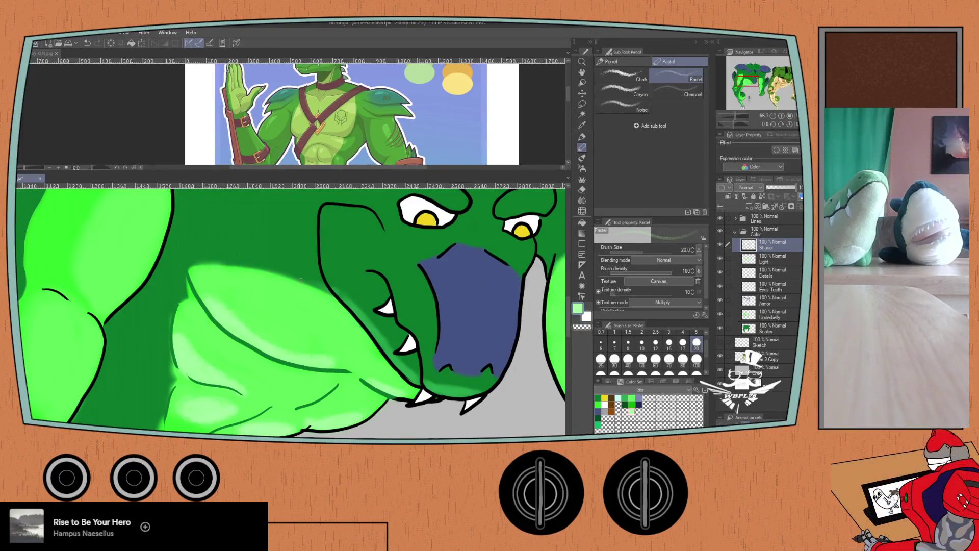
pyautogui.click(598, 404)
pyautogui.keyDown('ctrl'); pyautogui.keyDown('shift'); pyautogui.click(286, 291); pyautogui.keyUp('shift'); pyautogui.keyUp('ctrl')
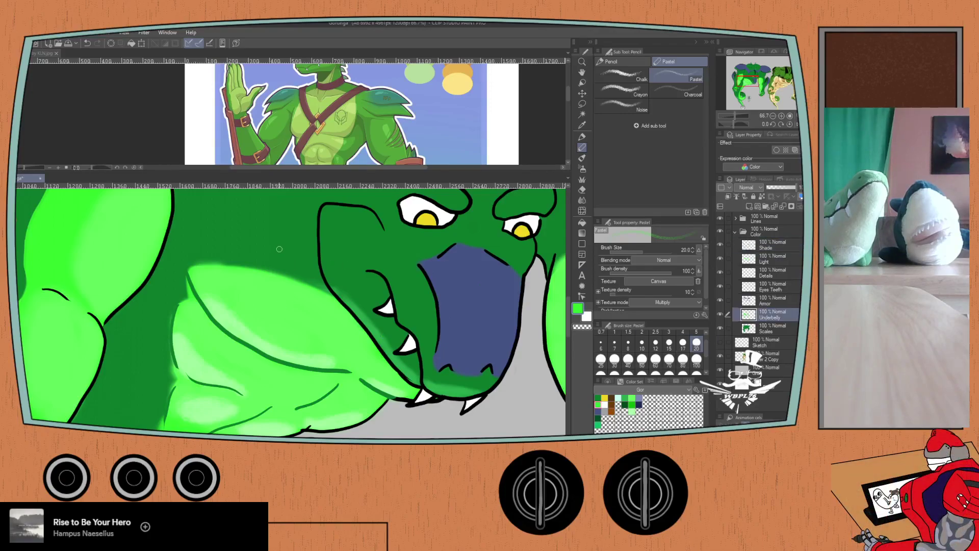
pyautogui.press('b')
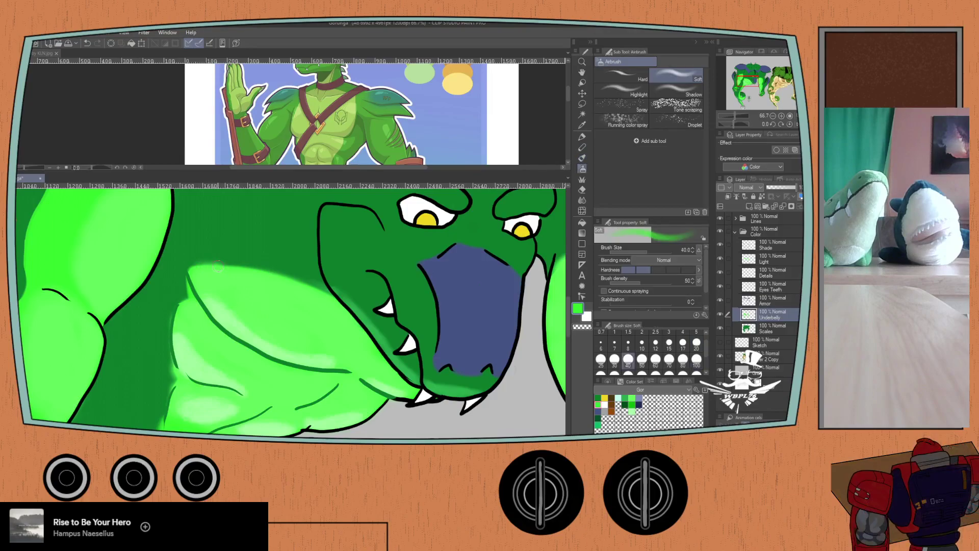
pyautogui.moveTo(211, 268)
pyautogui.mouseDown()
pyautogui.moveTo(267, 271)
pyautogui.moveTo(325, 295)
pyautogui.moveTo(246, 265)
pyautogui.moveTo(202, 263)
pyautogui.moveTo(180, 273)
pyautogui.mouseUp()
pyautogui.hotkey('ctrl', 'z')
pyautogui.moveTo(223, 267); pyautogui.dragTo(318, 293)
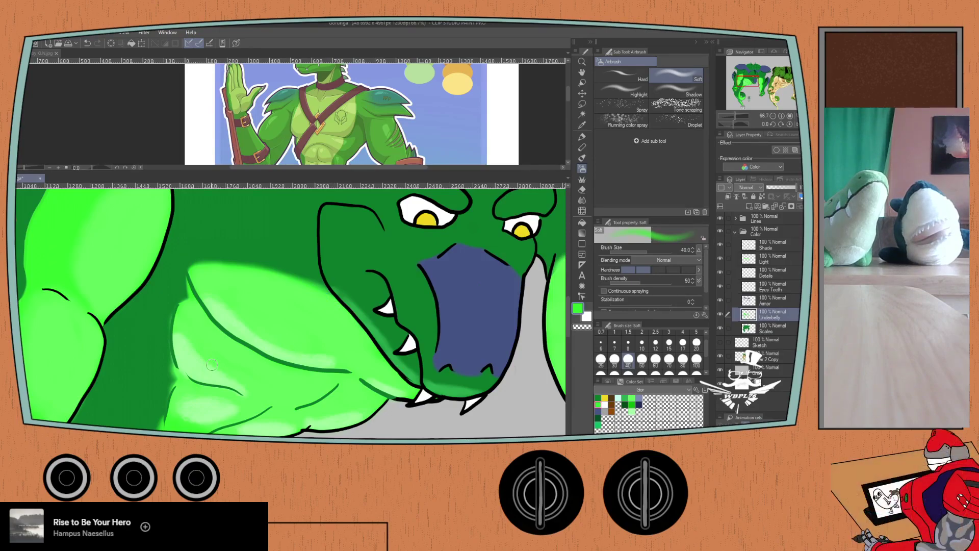
pyautogui.scroll(-1, 212, 365)
pyautogui.scroll(-2, 211, 365)
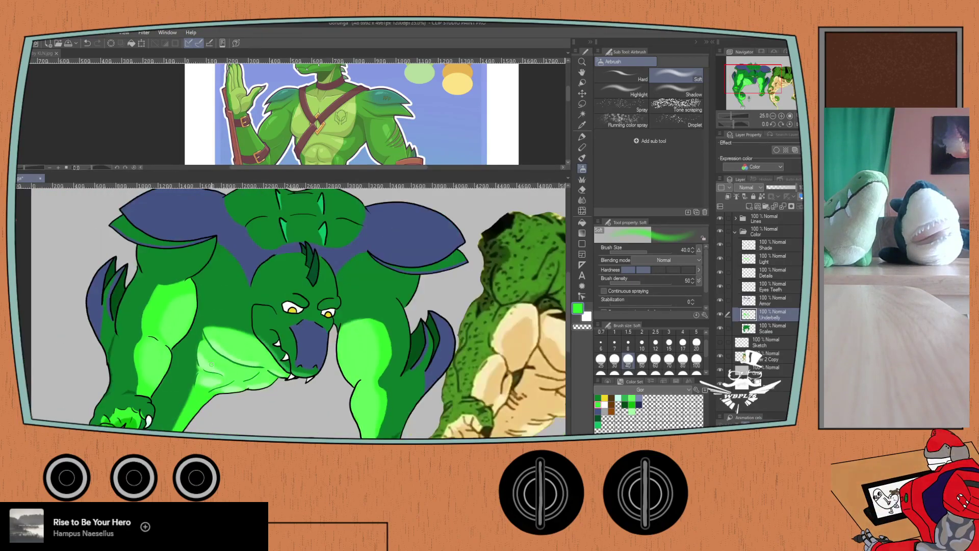
pyautogui.moveTo(127, 438)
pyautogui.mouseDown()
pyautogui.moveTo(111, 317)
pyautogui.moveTo(134, 403)
pyautogui.moveTo(107, 347)
pyautogui.moveTo(115, 371)
pyautogui.mouseUp()
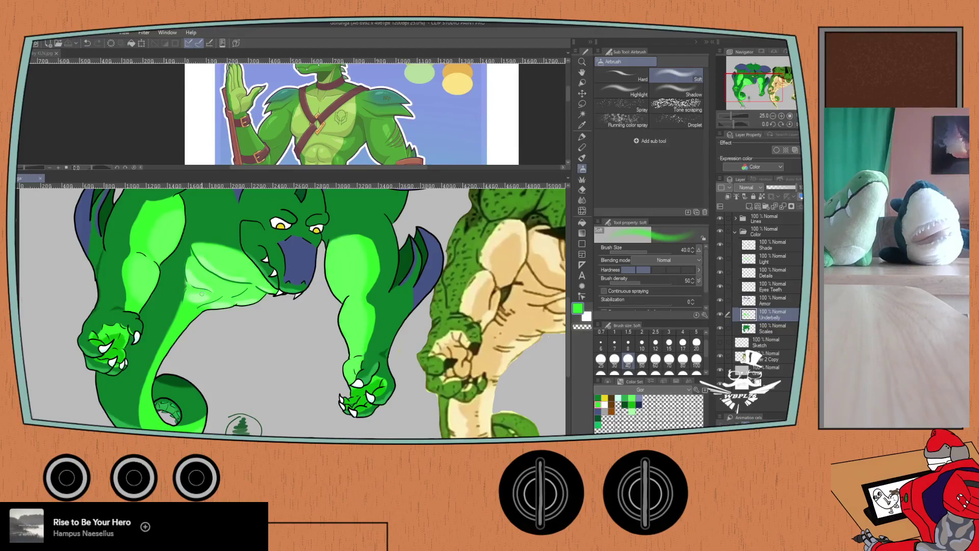
pyautogui.scroll(3, 196, 293)
pyautogui.scroll(1, 181, 299)
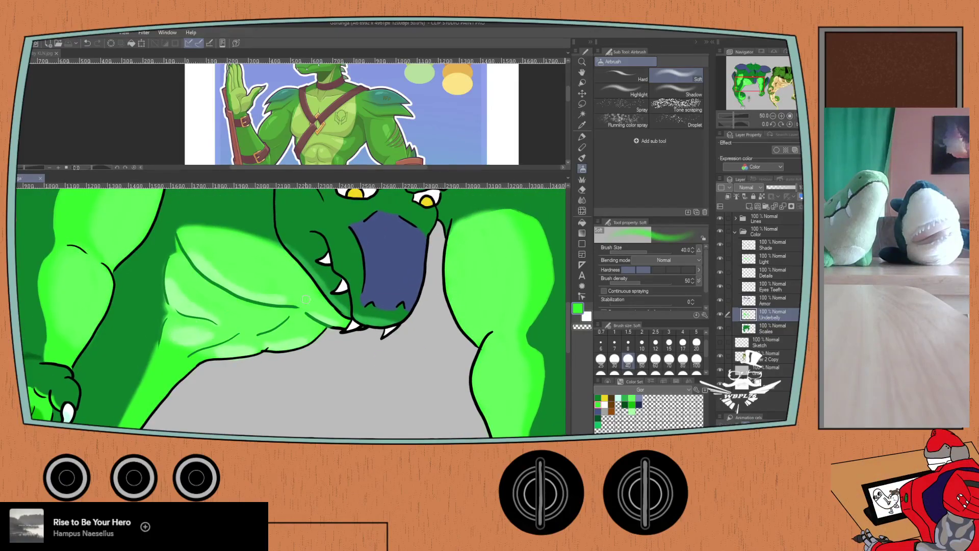
# - Erase excess pale highlight from the crocodile's chest on the Light layer with the Hard eraser at size 50, comparing with the Shade layer hidden
pyautogui.click(759, 261)
pyautogui.press('e')
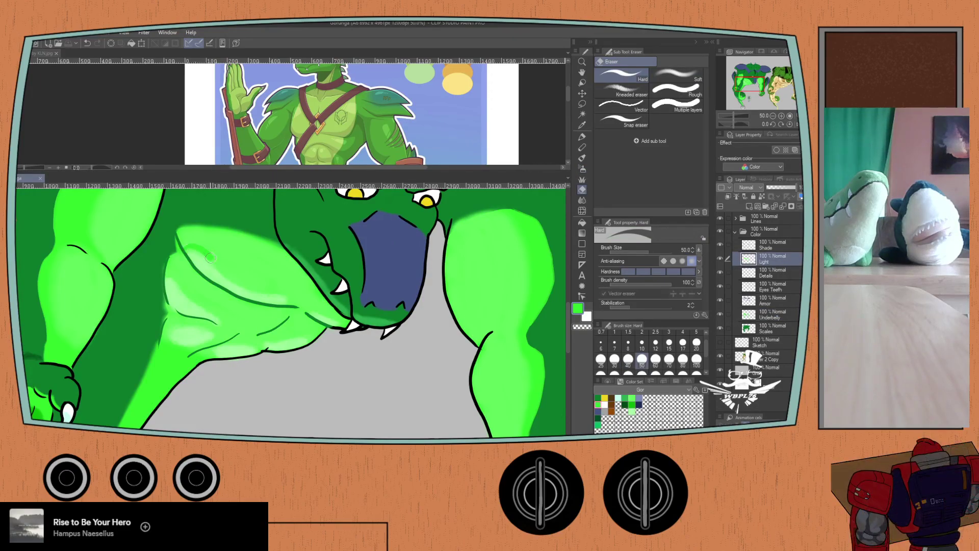
pyautogui.moveTo(223, 270)
pyautogui.mouseDown()
pyautogui.moveTo(241, 286)
pyautogui.moveTo(285, 291)
pyautogui.moveTo(347, 322)
pyautogui.moveTo(278, 248)
pyautogui.moveTo(183, 226)
pyautogui.moveTo(183, 246)
pyautogui.moveTo(196, 232)
pyautogui.moveTo(243, 237)
pyautogui.moveTo(308, 284)
pyautogui.moveTo(313, 300)
pyautogui.moveTo(219, 233)
pyautogui.moveTo(191, 235)
pyautogui.moveTo(253, 257)
pyautogui.moveTo(312, 300)
pyautogui.moveTo(229, 269)
pyautogui.moveTo(203, 241)
pyautogui.moveTo(276, 285)
pyautogui.moveTo(220, 249)
pyautogui.moveTo(272, 271)
pyautogui.mouseUp()
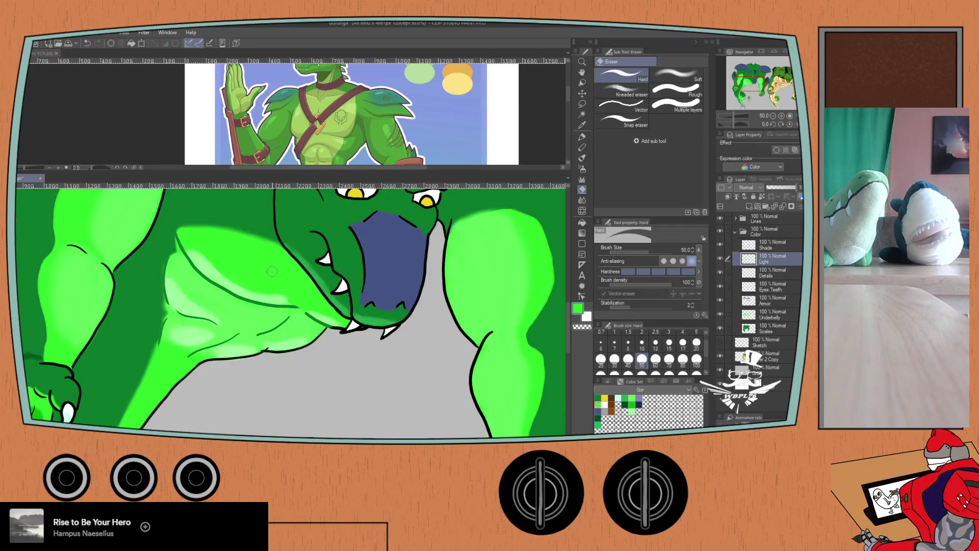
pyautogui.click(720, 245)
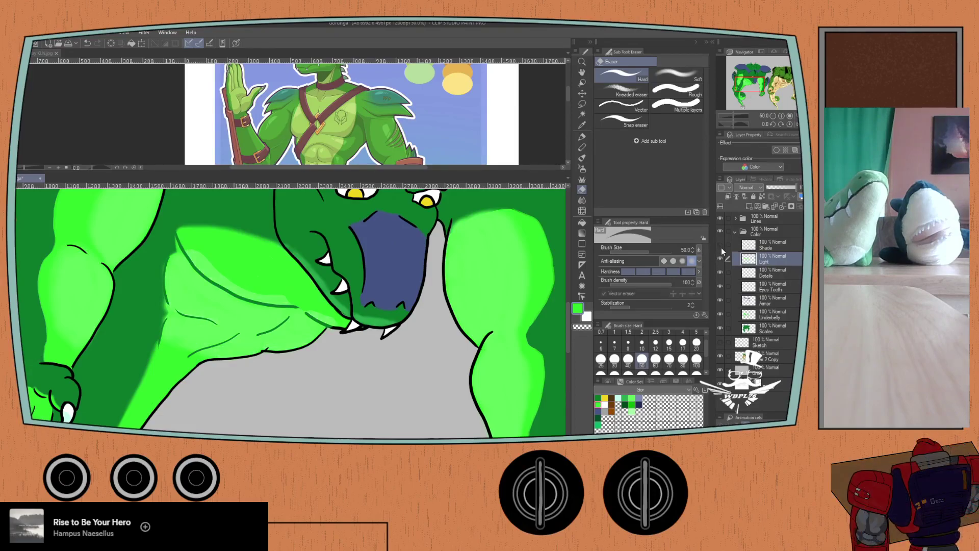
pyautogui.click(720, 245)
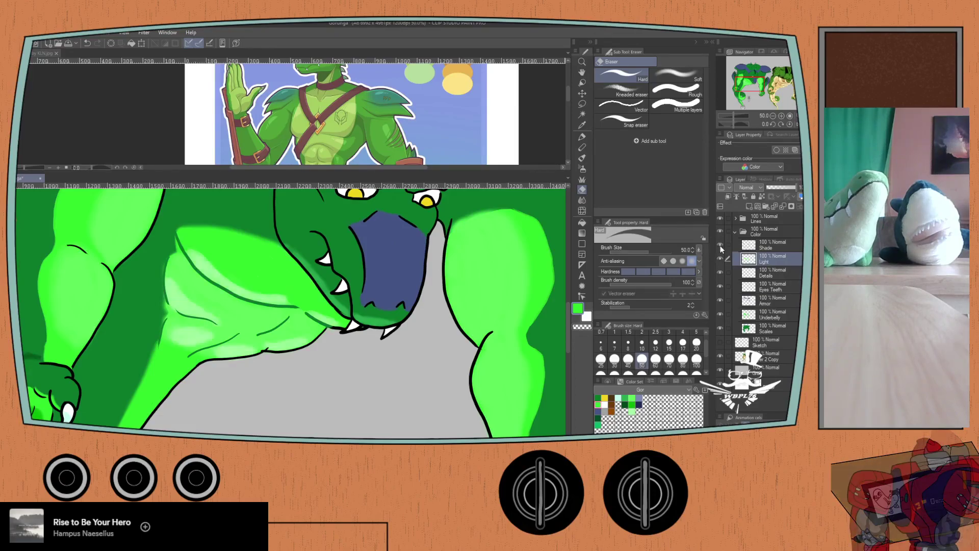
pyautogui.moveTo(172, 239)
pyautogui.mouseDown()
pyautogui.moveTo(224, 296)
pyautogui.moveTo(263, 310)
pyautogui.moveTo(292, 304)
pyautogui.moveTo(321, 329)
pyautogui.mouseUp()
pyautogui.moveTo(270, 310)
pyautogui.mouseDown()
pyautogui.moveTo(204, 289)
pyautogui.moveTo(171, 256)
pyautogui.moveTo(184, 280)
pyautogui.moveTo(214, 299)
pyautogui.moveTo(304, 328)
pyautogui.moveTo(194, 295)
pyautogui.mouseUp()
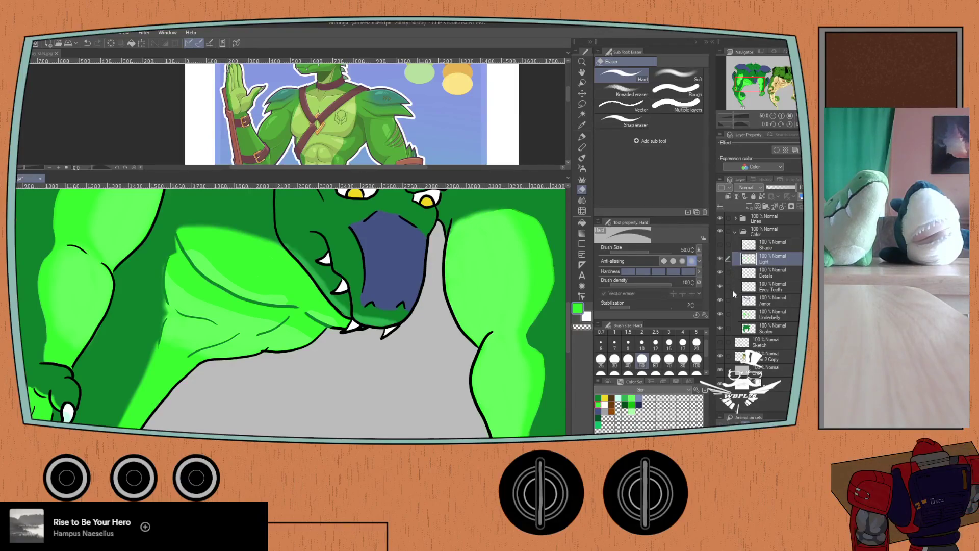
pyautogui.hotkey('ctrl', '-')
pyautogui.hotkey('ctrl', '-')
pyautogui.hotkey('ctrl', '-')
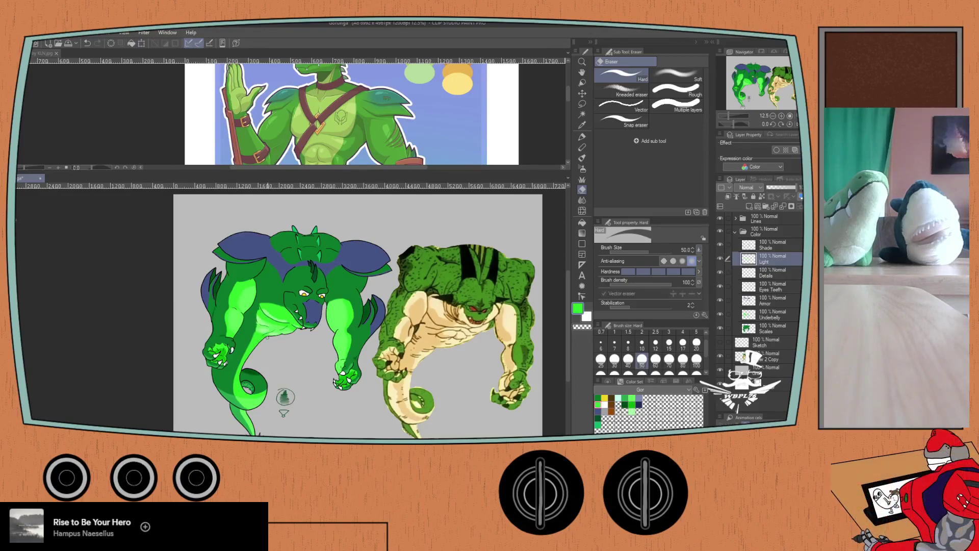
pyautogui.moveTo(266, 327); pyautogui.dragTo(298, 305)
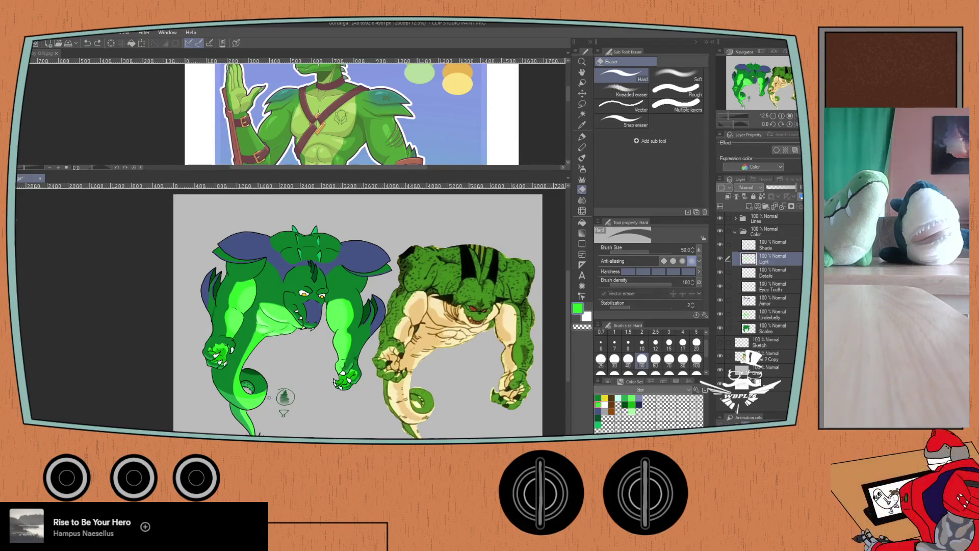
# - Lasso the crocodile's chest area on the Shade layer and copy its highlights to a new layer
pyautogui.scroll(2, 268, 399)
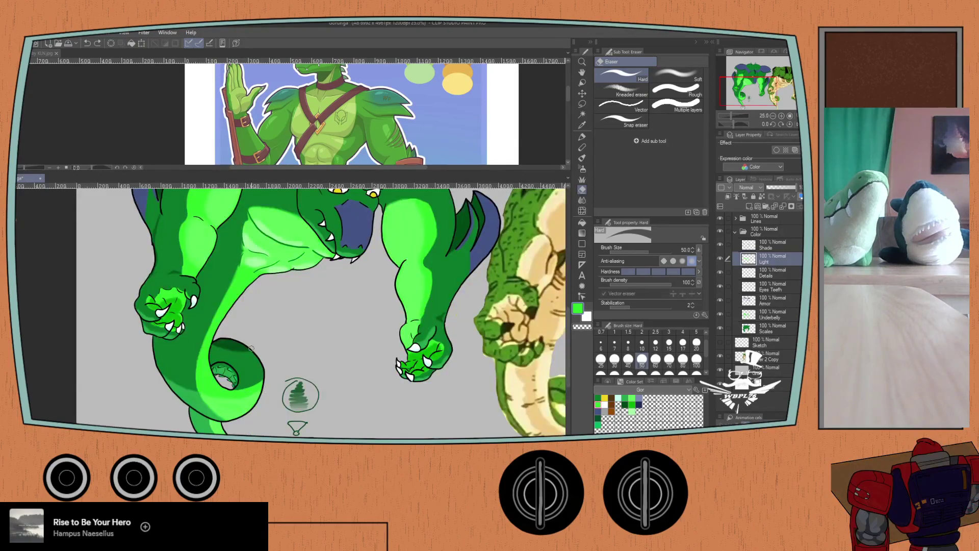
pyautogui.scroll(2, 251, 349)
pyautogui.scroll(1, 204, 306)
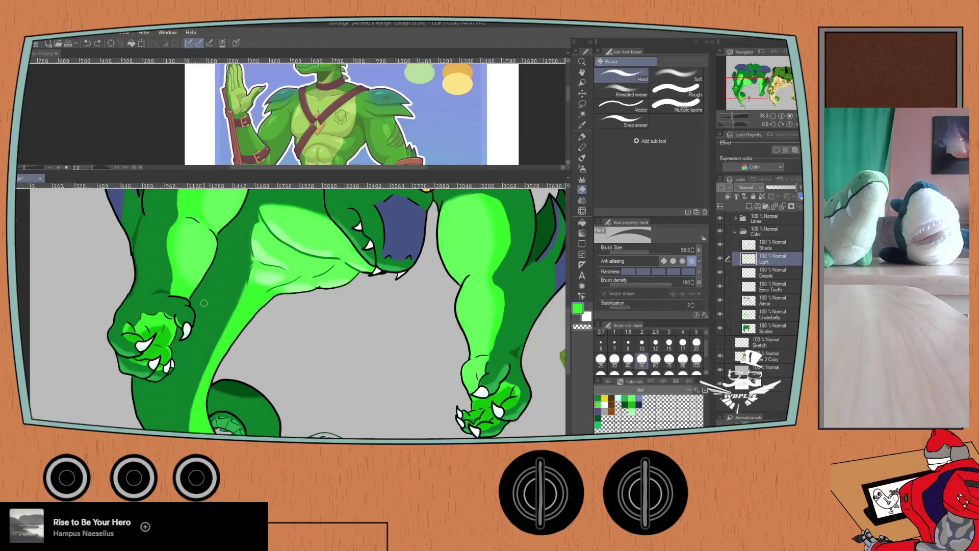
pyautogui.click(582, 104)
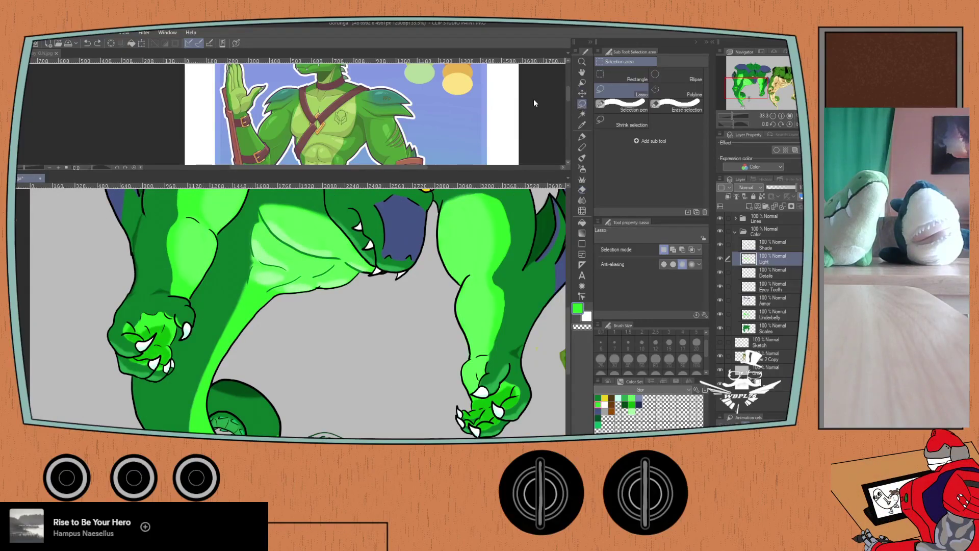
pyautogui.hotkey('alt', ']')
pyautogui.moveTo(239, 231)
pyautogui.mouseDown()
pyautogui.moveTo(241, 266)
pyautogui.moveTo(254, 290)
pyautogui.moveTo(308, 299)
pyautogui.mouseUp()
pyautogui.moveTo(358, 280)
pyautogui.mouseDown()
pyautogui.moveTo(372, 266)
pyautogui.moveTo(253, 204)
pyautogui.moveTo(238, 251)
pyautogui.mouseUp()
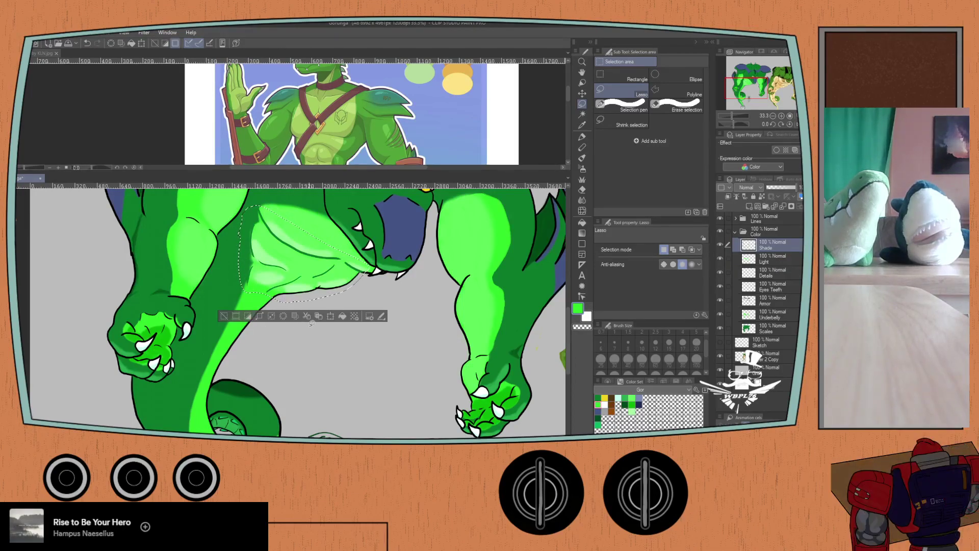
pyautogui.hotkey('ctrl', 'j')
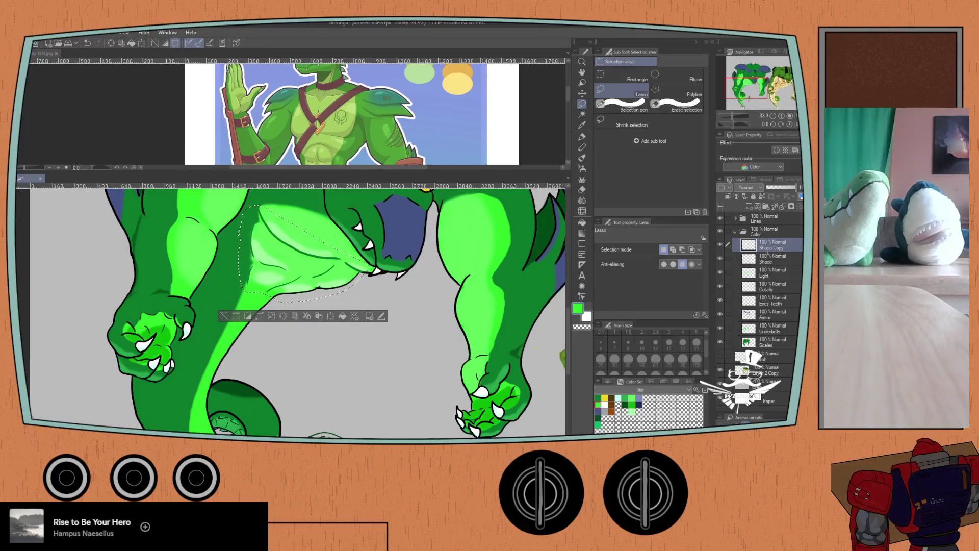
# - Rename the copied layer to More Light and clear the chest selection
pyautogui.doubleClick(770, 248)
pyautogui.write('More Light')
pyautogui.press('Return')
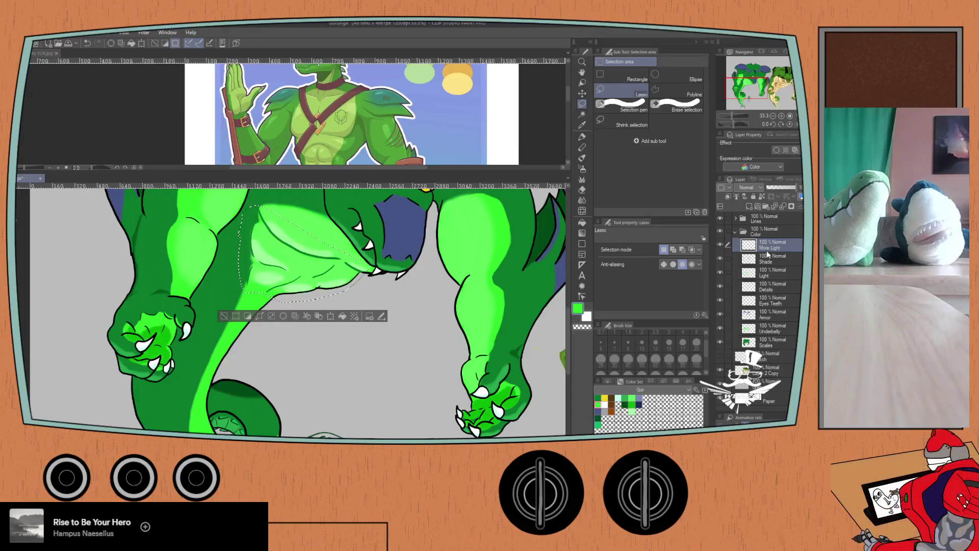
pyautogui.click(229, 320)
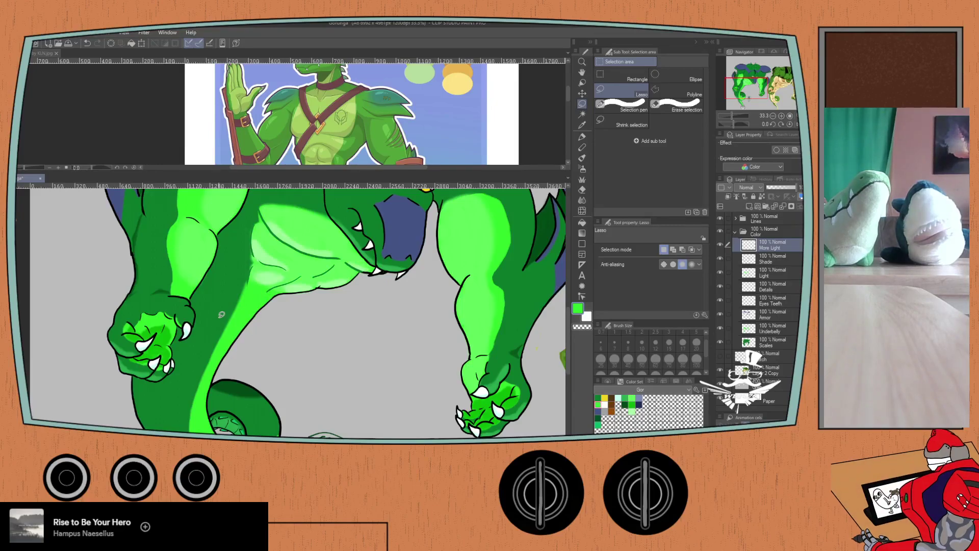
# - Undo the separation of the chest highlights into the More Light layer and redo it through to the cleared selection
pyautogui.hotkey('ctrl', 'a')
pyautogui.hotkey('ctrl', 'e')
pyautogui.hotkey('ctrl', 'd')
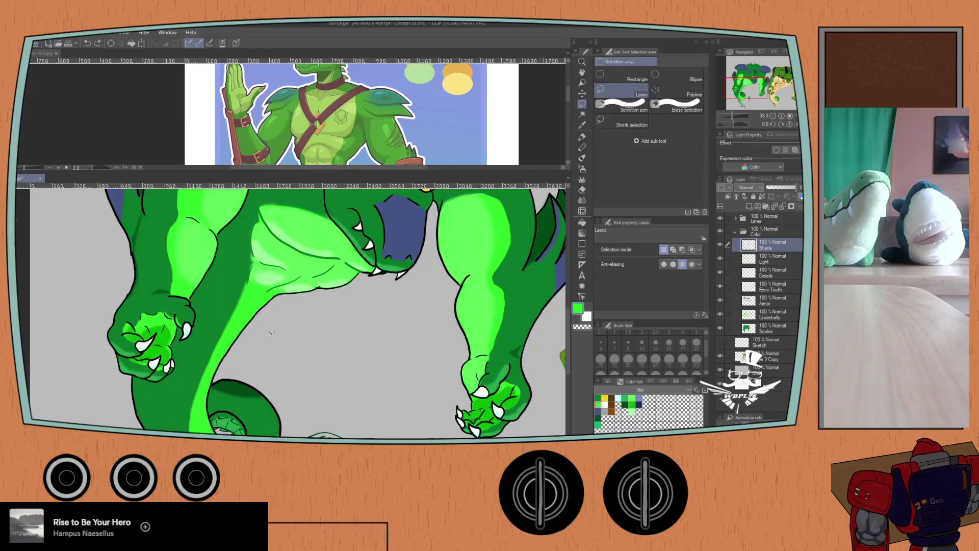
pyautogui.click(99, 45)
pyautogui.click(99, 45)
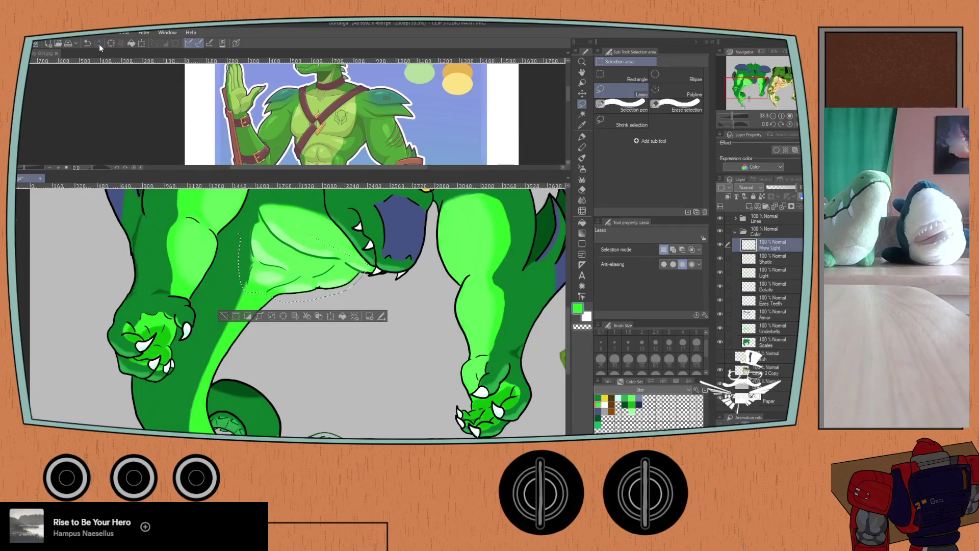
pyautogui.click(99, 45)
pyautogui.click(99, 45)
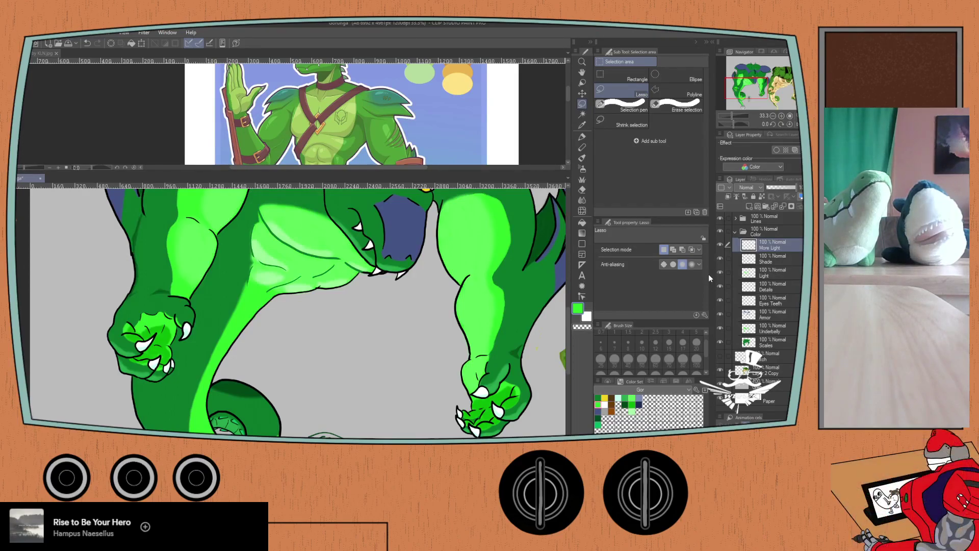
# - Set up the Pastel pencil for shading on the Shade layer with brush size 40 and dark green
pyautogui.click(764, 276)
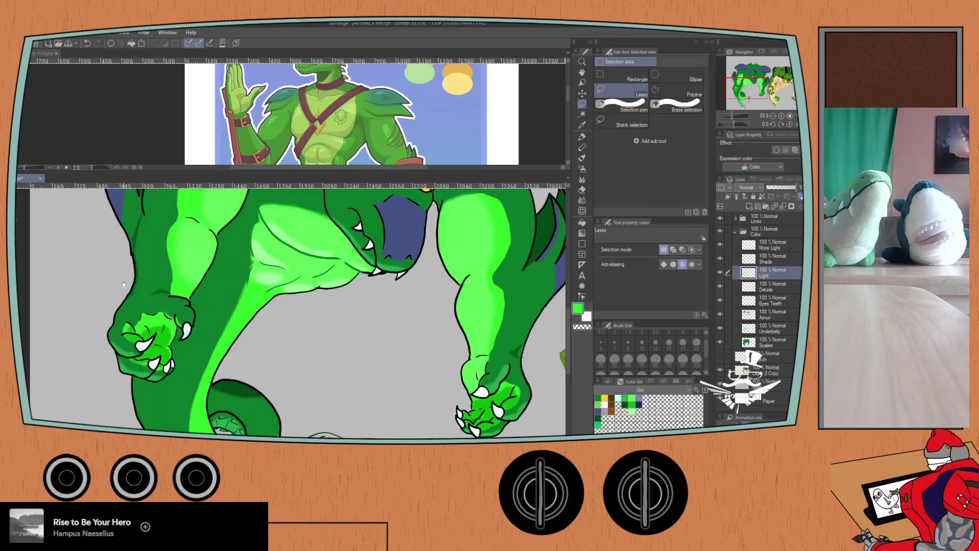
pyautogui.scroll(-1, 124, 284)
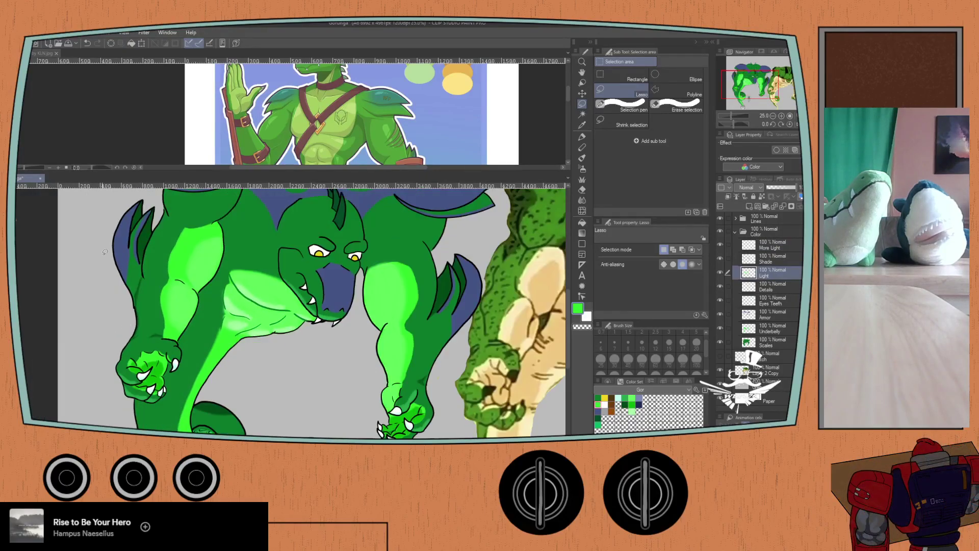
pyautogui.click(726, 258)
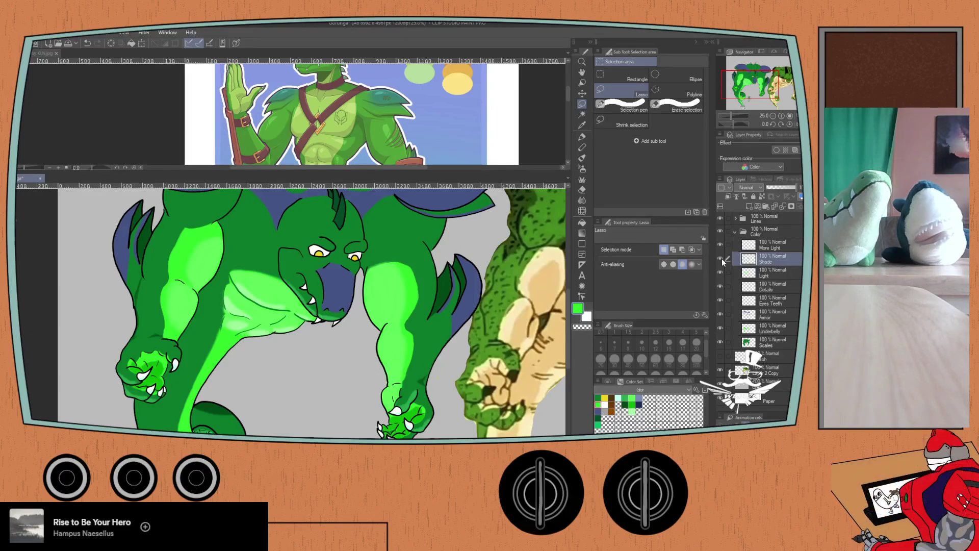
pyautogui.press('p')
pyautogui.press('p')
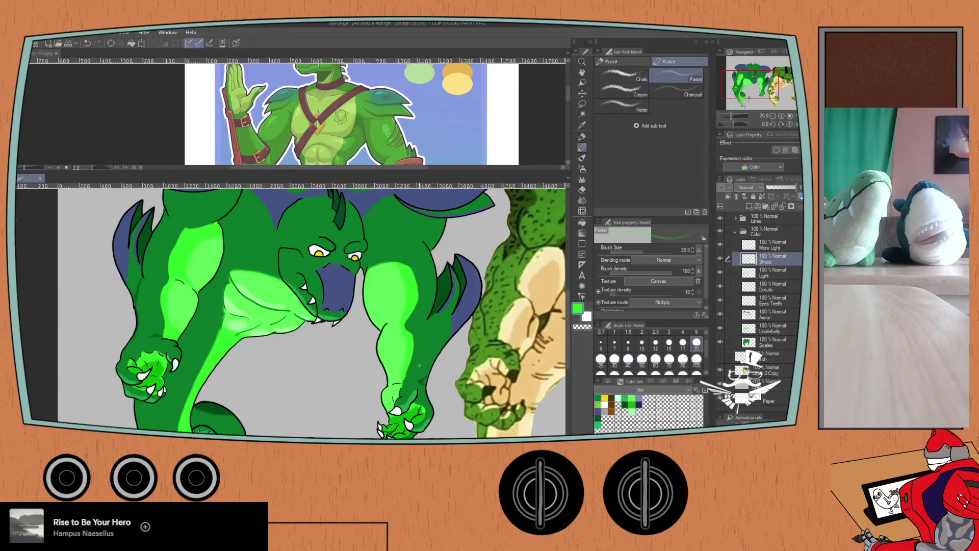
pyautogui.scroll(2, 419, 363)
pyautogui.click(628, 358)
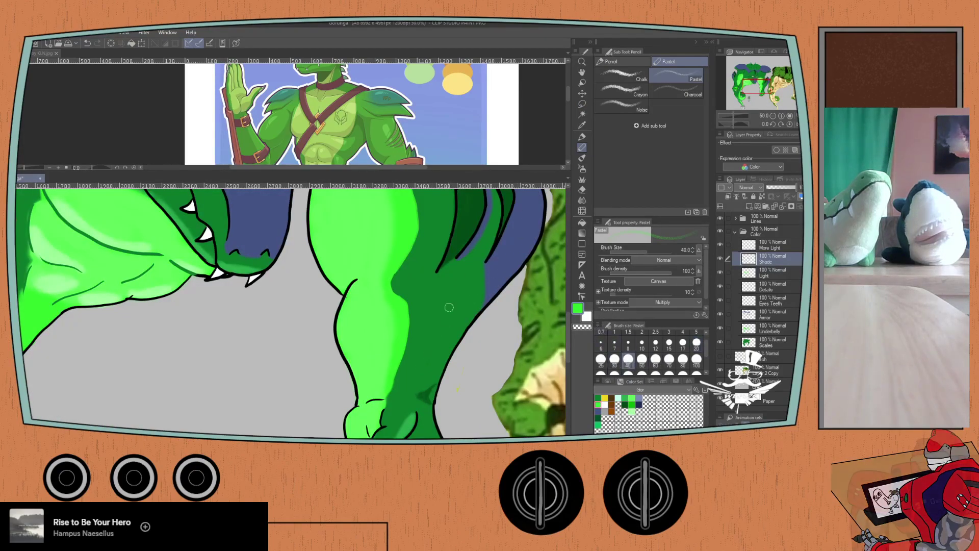
pyautogui.scroll(-1, 399, 251)
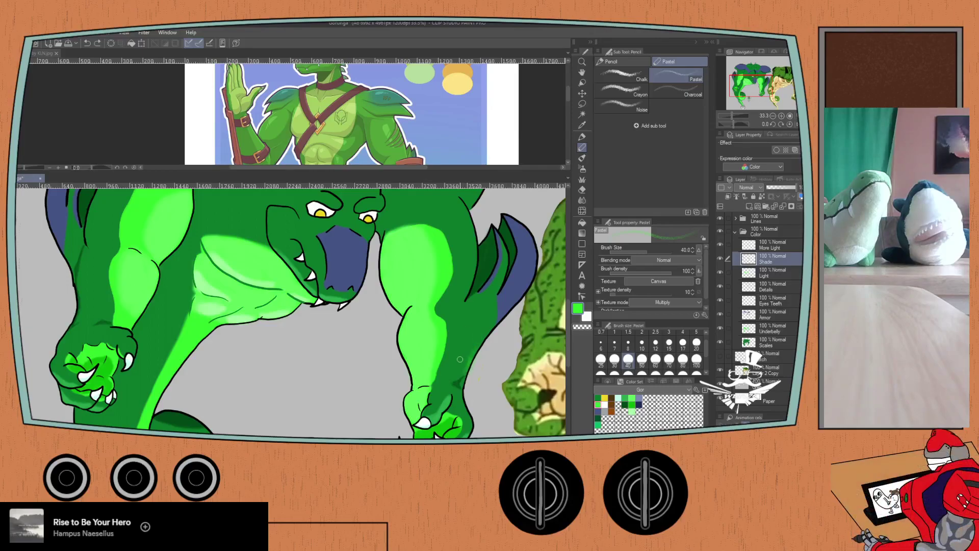
pyautogui.click(625, 405)
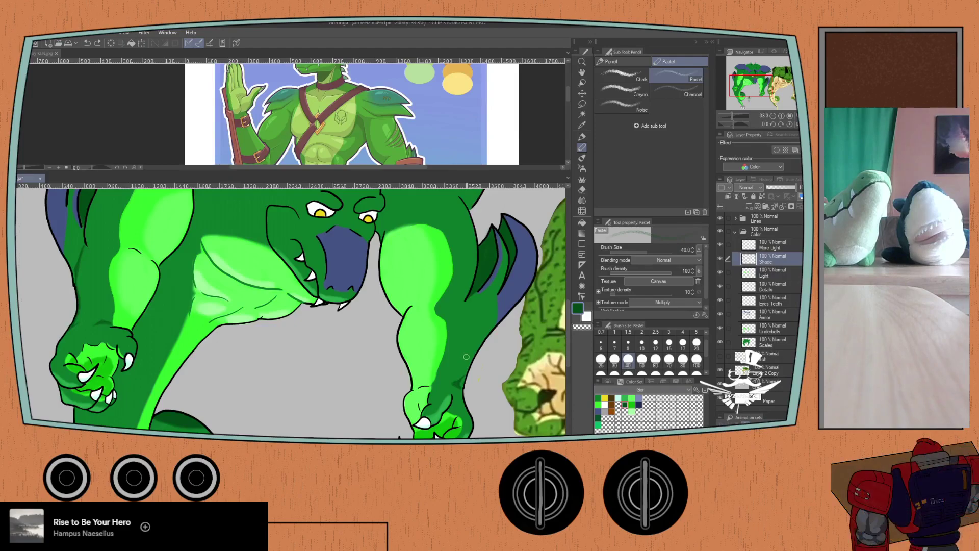
# - Try dark green shading strokes on the crocodile's left forearm at brush sizes 40 and 20, undo them, and set the size to 12
pyautogui.moveTo(475, 368); pyautogui.dragTo(469, 359)
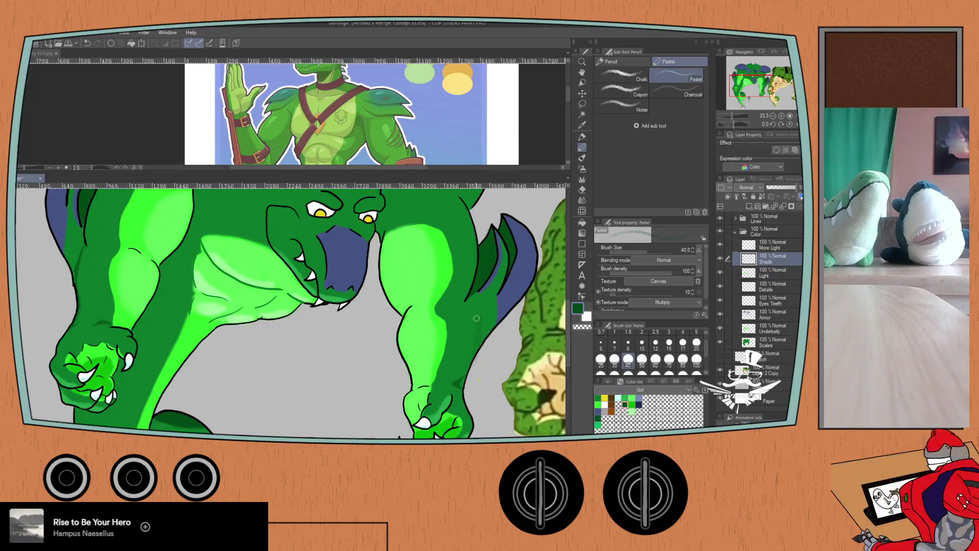
pyautogui.click(696, 343)
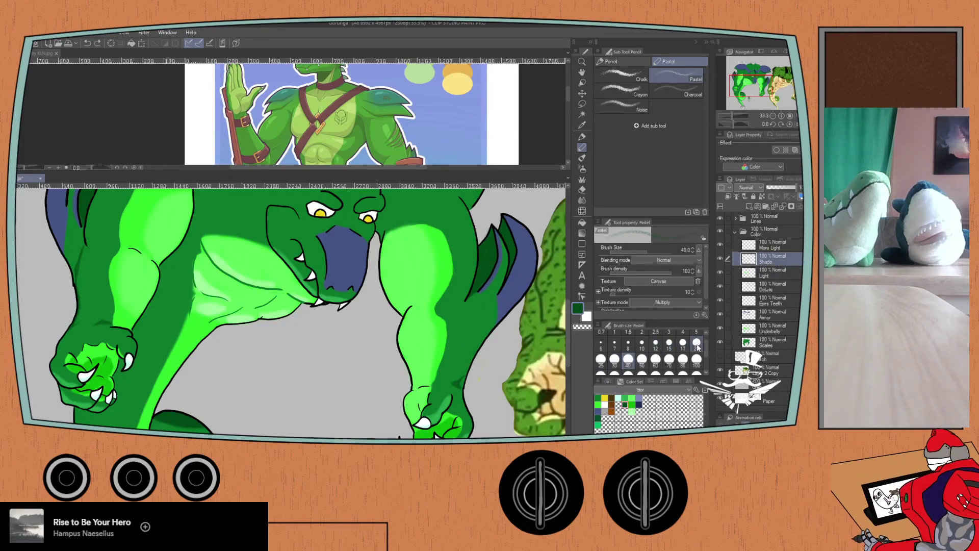
pyautogui.moveTo(463, 371); pyautogui.dragTo(462, 376)
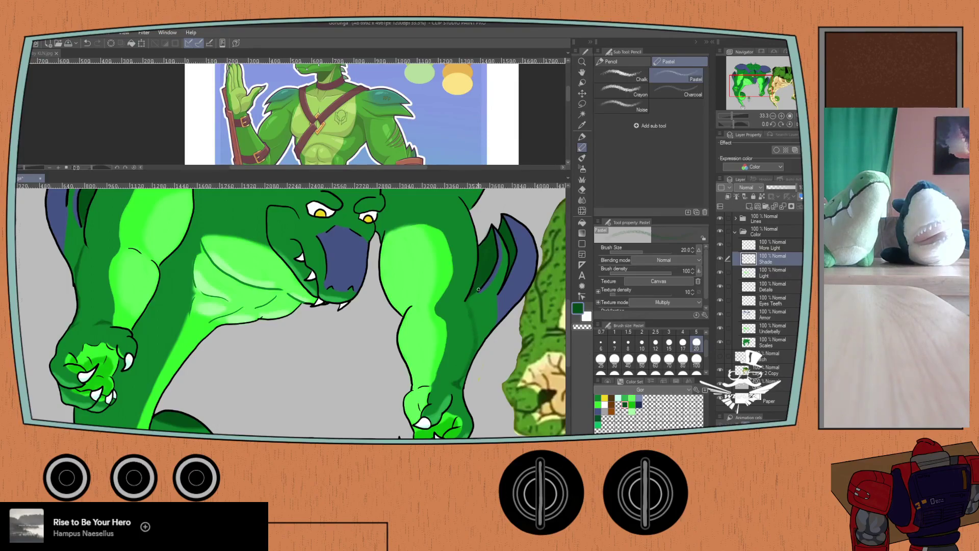
pyautogui.hotkey('ctrl', 'z')
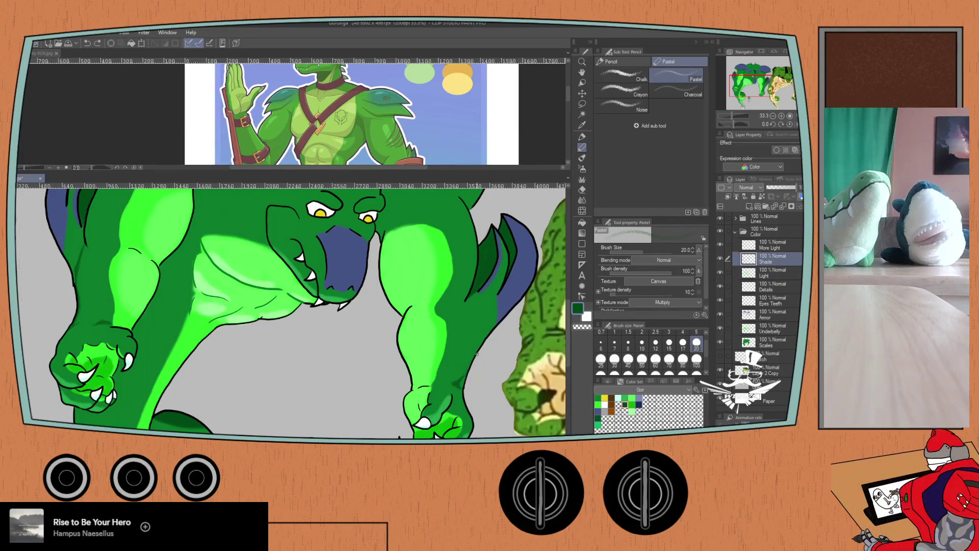
pyautogui.click(656, 343)
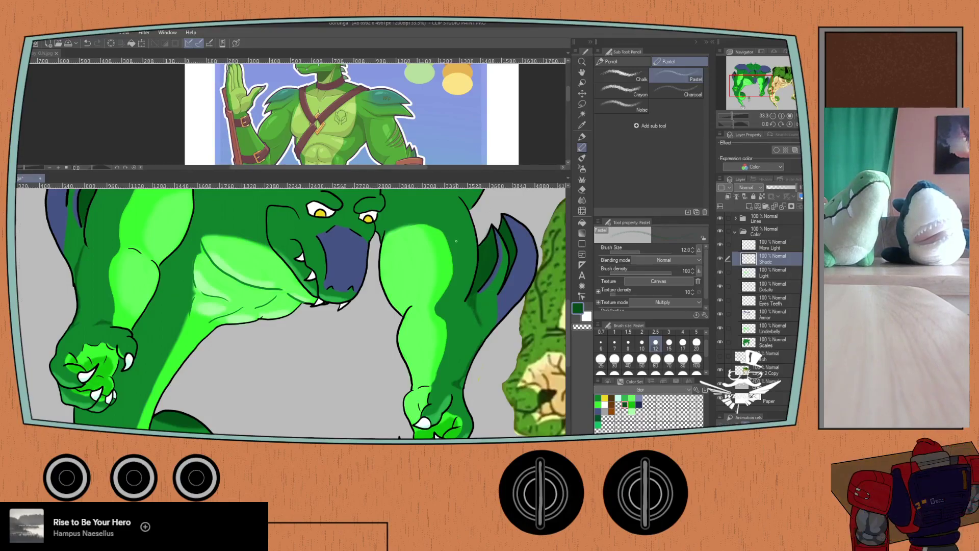
pyautogui.scroll(2, 456, 239)
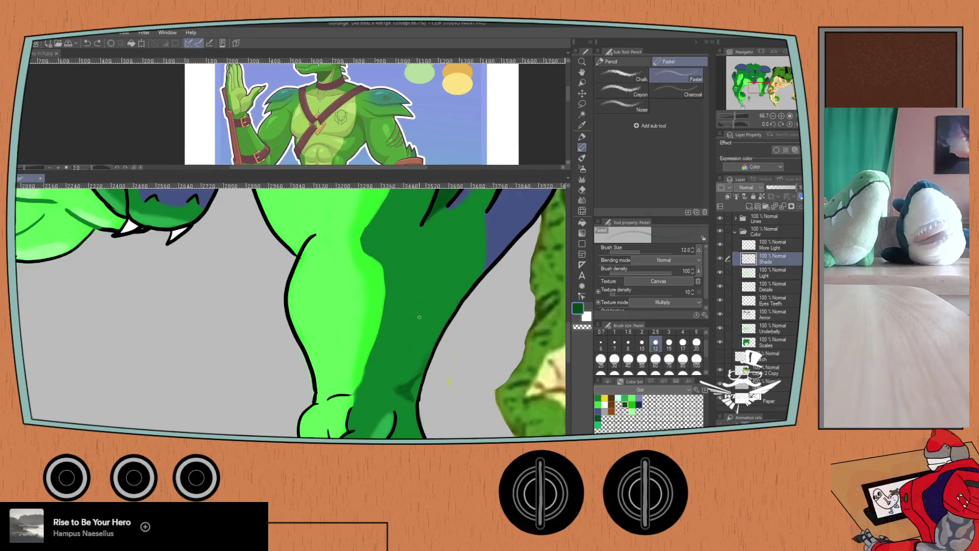
# - Step back past the creation of the More Light layer and redo the history until that layer is restored
pyautogui.hotkey('ctrl', 'z')
pyautogui.hotkey('ctrl', 'z')
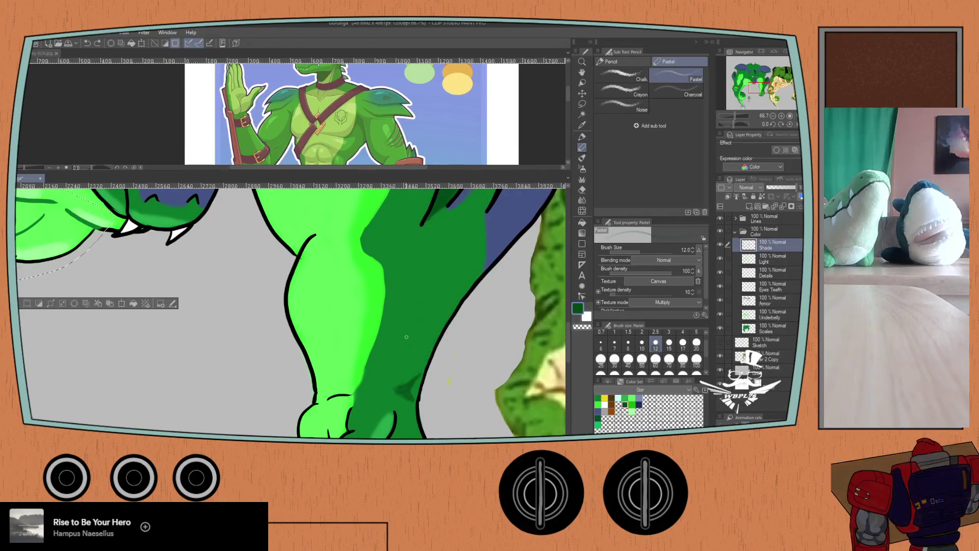
pyautogui.click(98, 44)
pyautogui.click(99, 43)
pyautogui.click(99, 44)
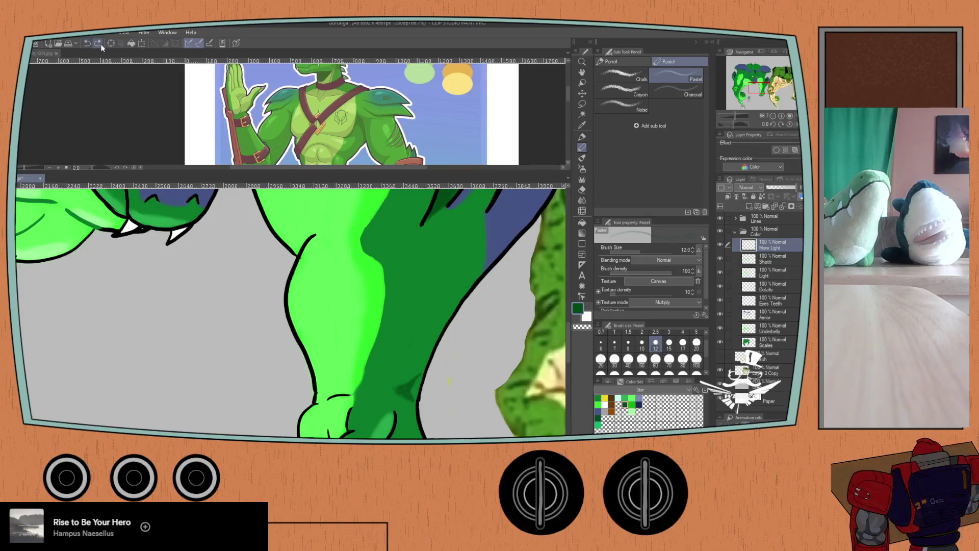
pyautogui.click(85, 43)
pyautogui.click(97, 44)
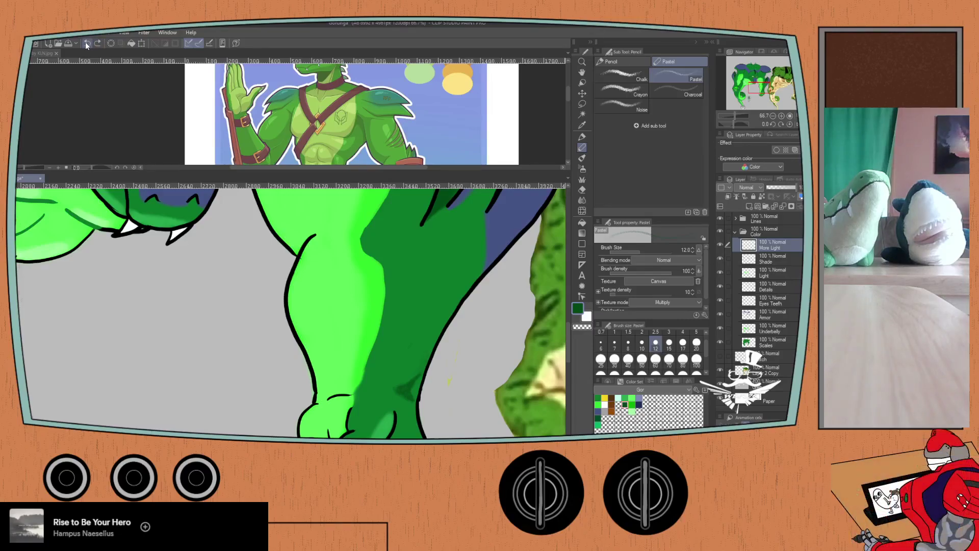
# - Draw a dark green shadow down the left forearm on the More Light layer and trim its outer edge with the Hard eraser
pyautogui.click(428, 216)
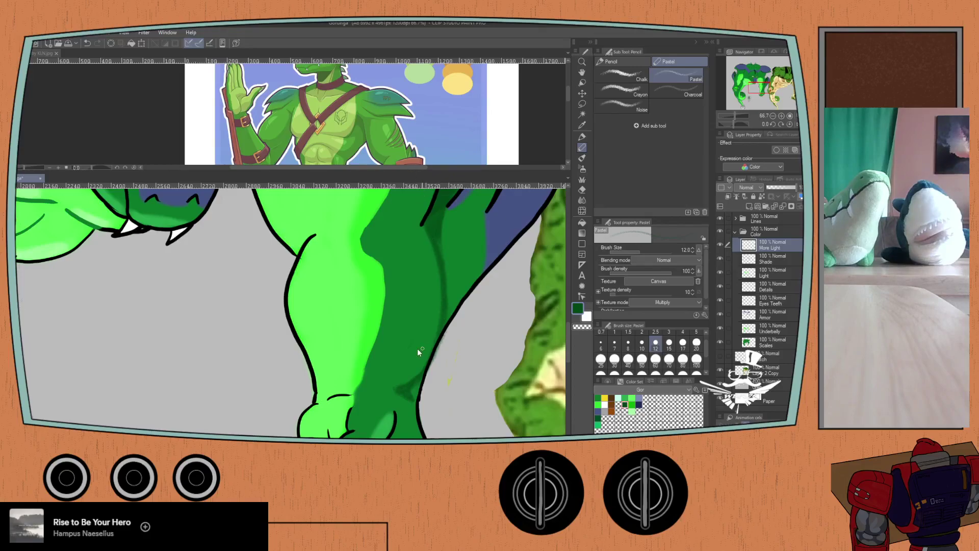
pyautogui.press('e')
pyautogui.moveTo(427, 377); pyautogui.dragTo(442, 322)
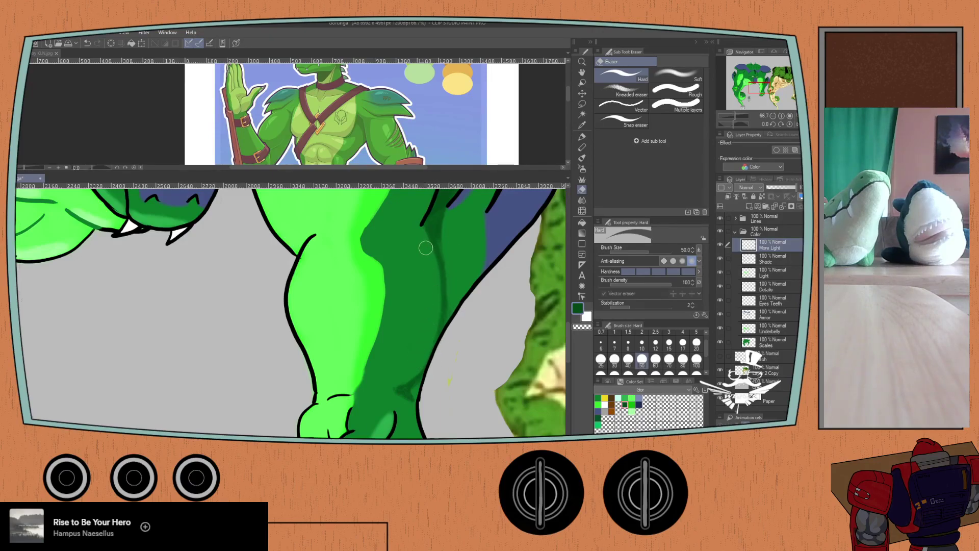
# - Redraw the dark green shadow down the left forearm on the More Light layer with the size 12 Pastel pencil, trimming it with the Hard eraser
pyautogui.press('p')
pyautogui.press('p')
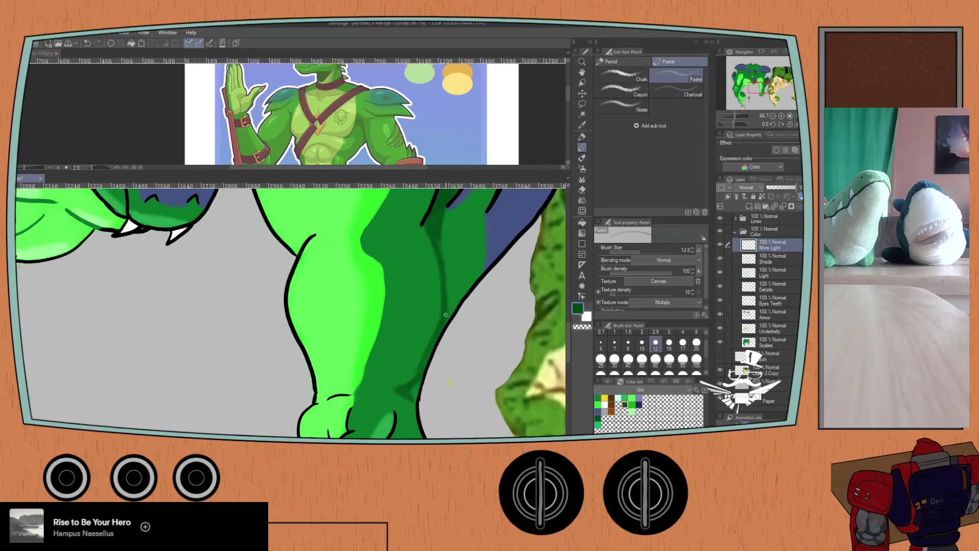
pyautogui.press('e')
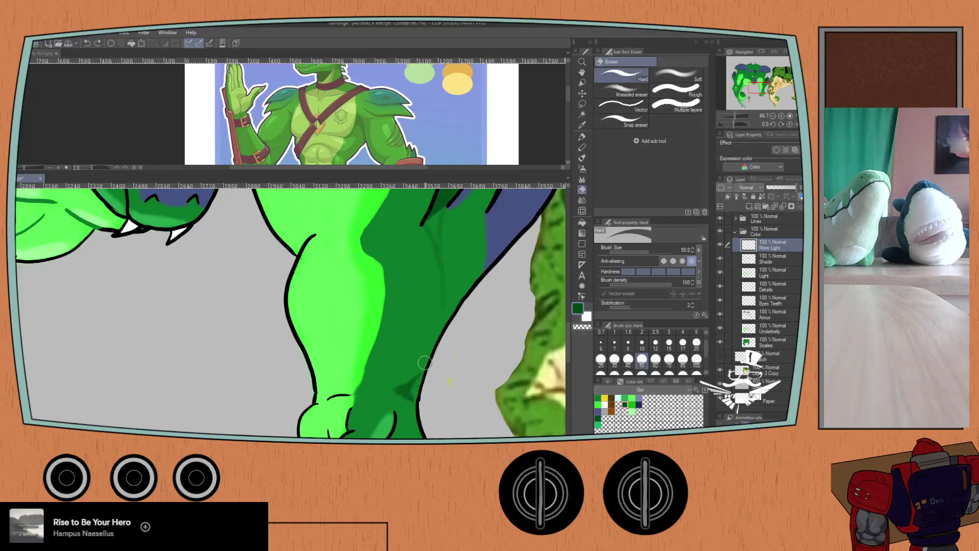
pyautogui.press('p')
pyautogui.press('p')
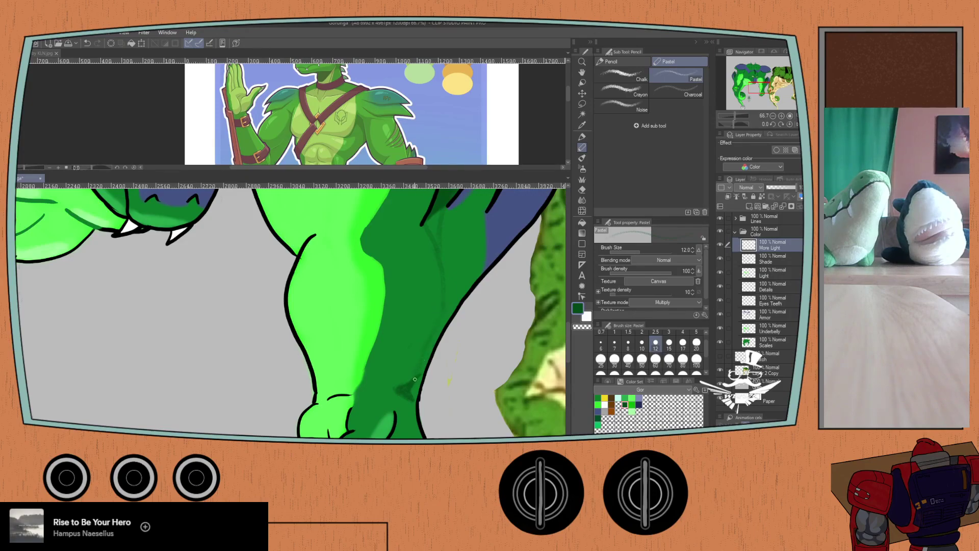
pyautogui.moveTo(443, 314); pyautogui.dragTo(443, 295)
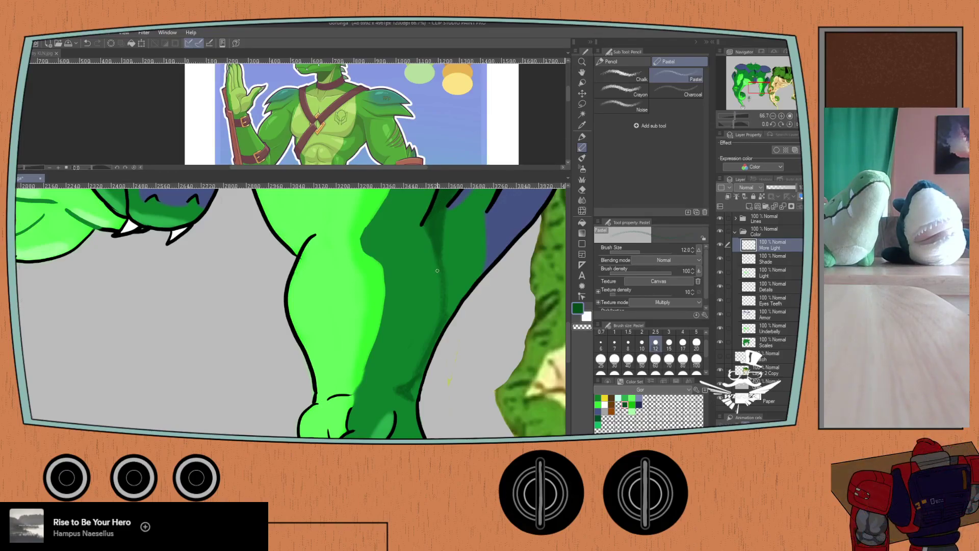
# - Soften and thin the dark green forearm shadow from elbow to wrist with the Soft eraser at size 17
pyautogui.press('e')
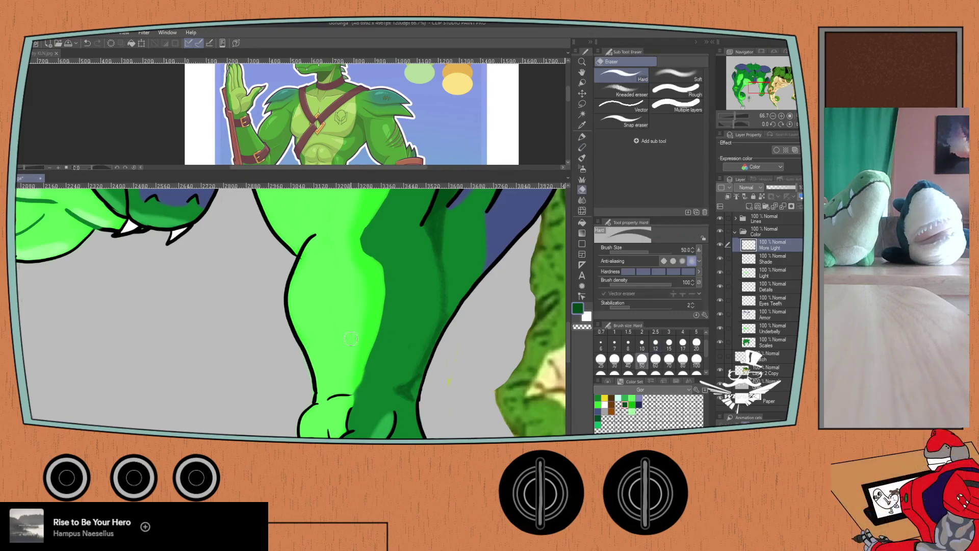
pyautogui.press('.')
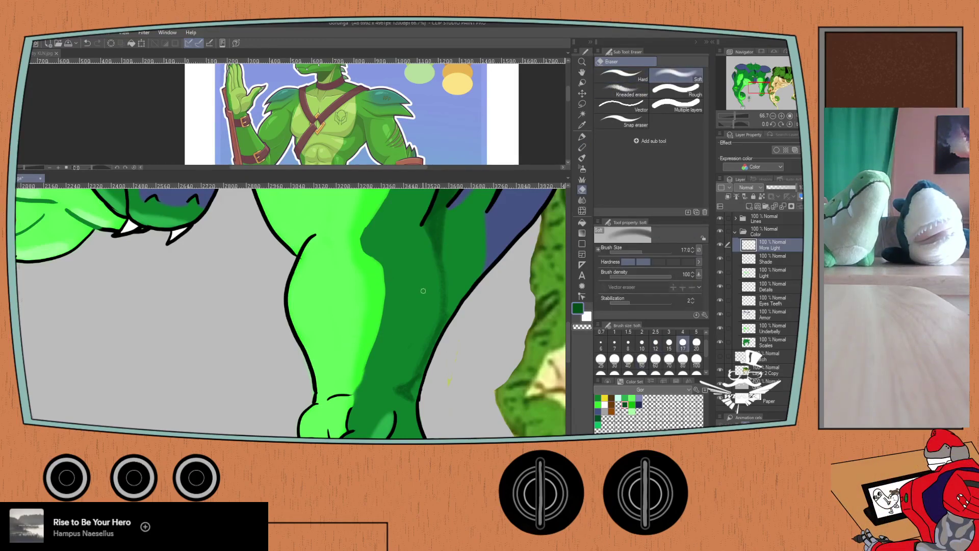
pyautogui.scroll(3, 425, 291)
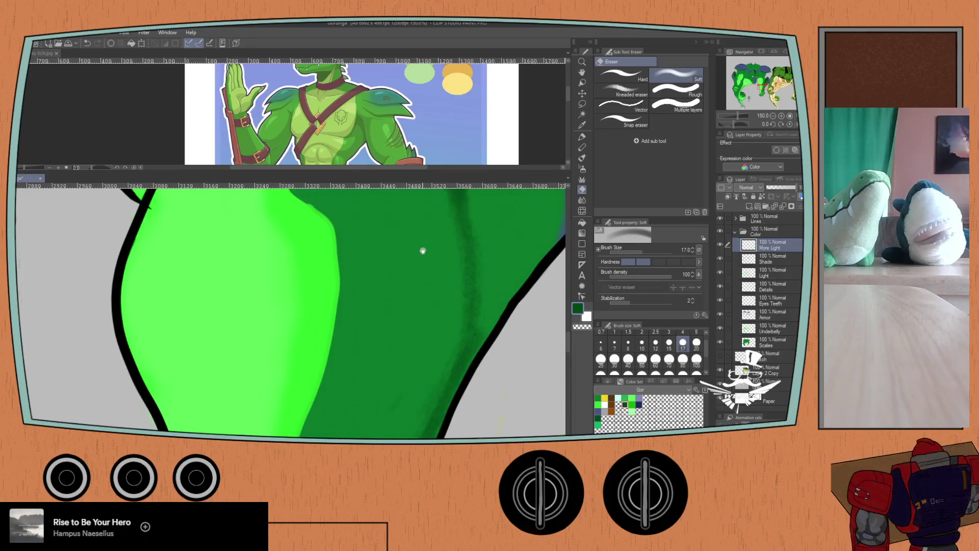
pyautogui.moveTo(393, 361); pyautogui.dragTo(359, 284)
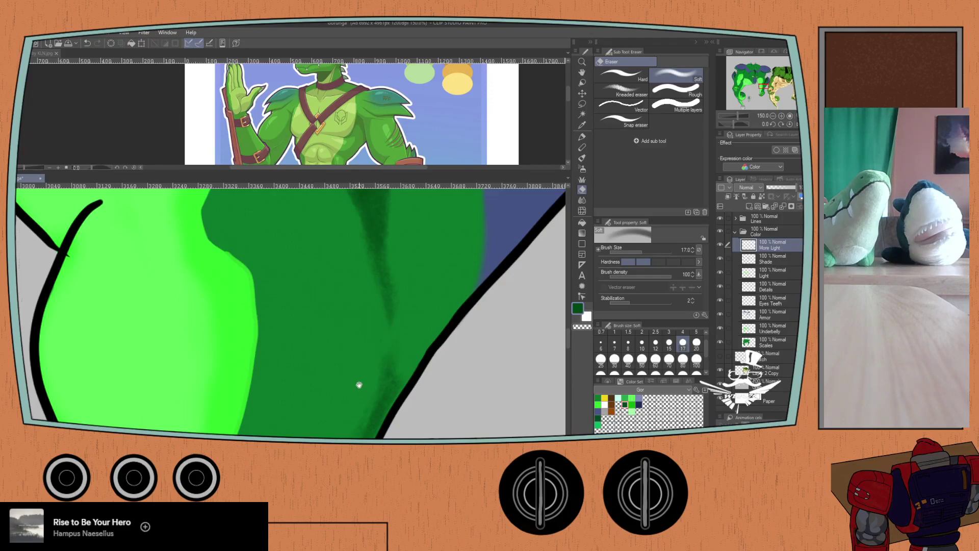
pyautogui.moveTo(359, 382); pyautogui.dragTo(389, 288)
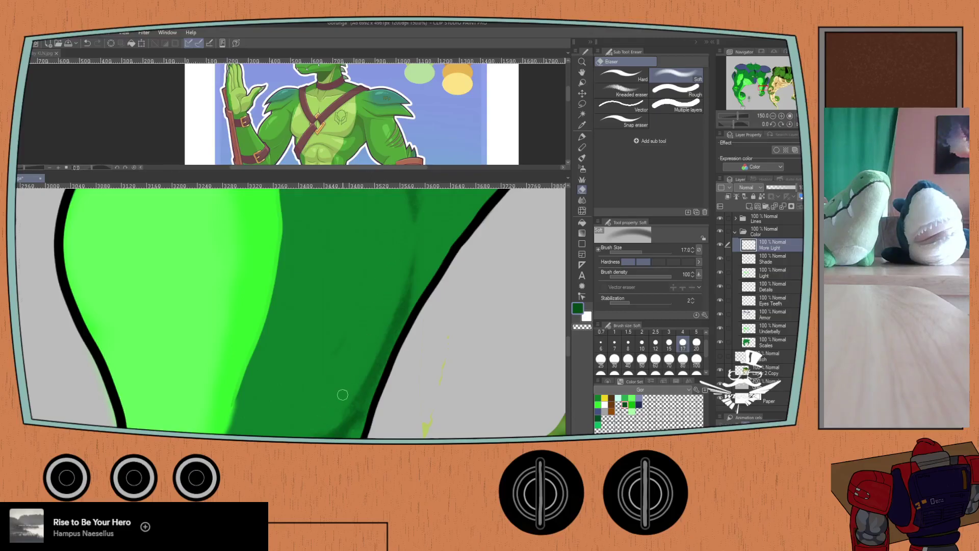
pyautogui.scroll(-5, 385, 275)
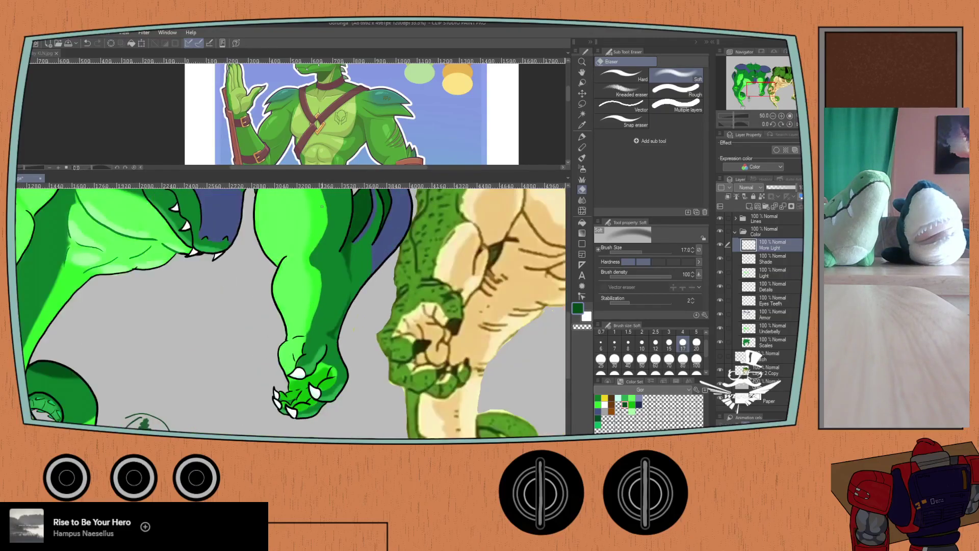
pyautogui.scroll(2, 275, 297)
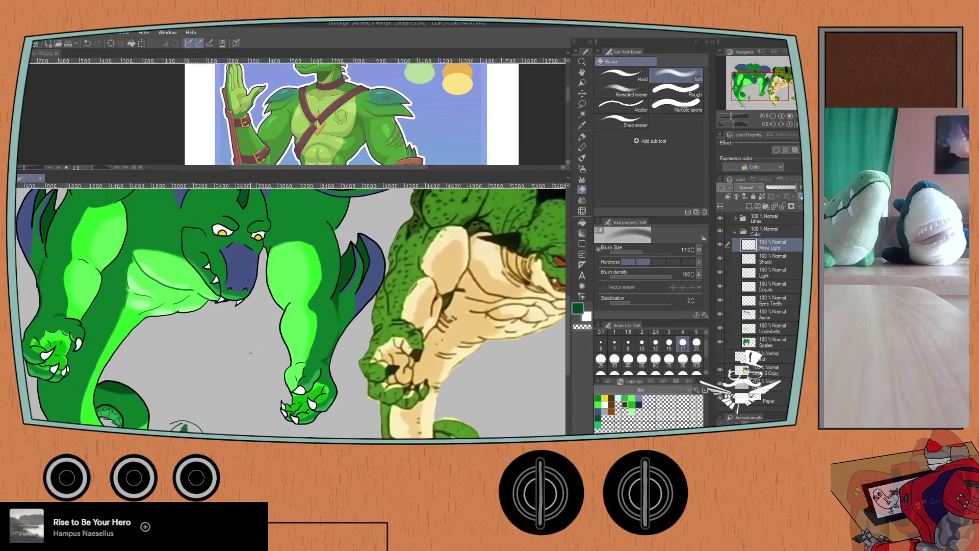
pyautogui.scroll(2, 271, 365)
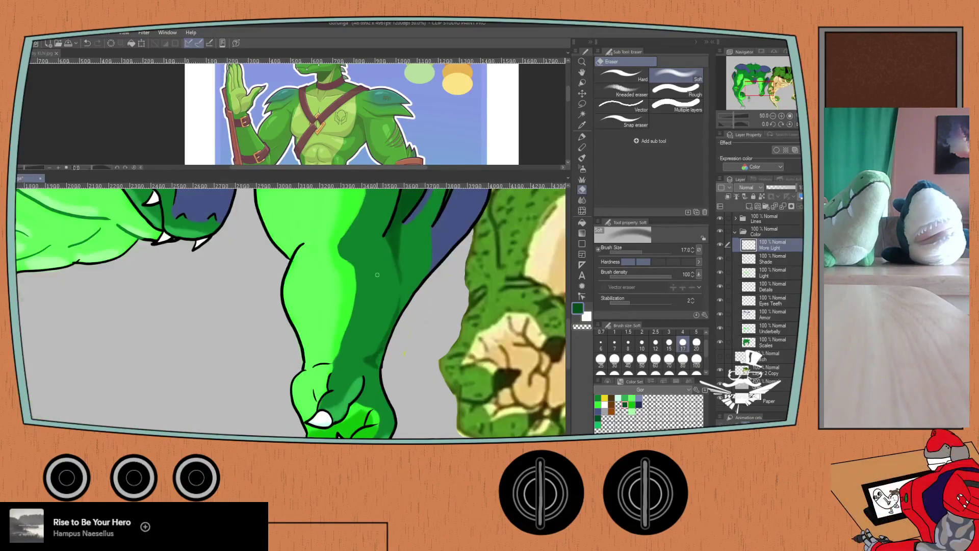
pyautogui.scroll(1, 396, 248)
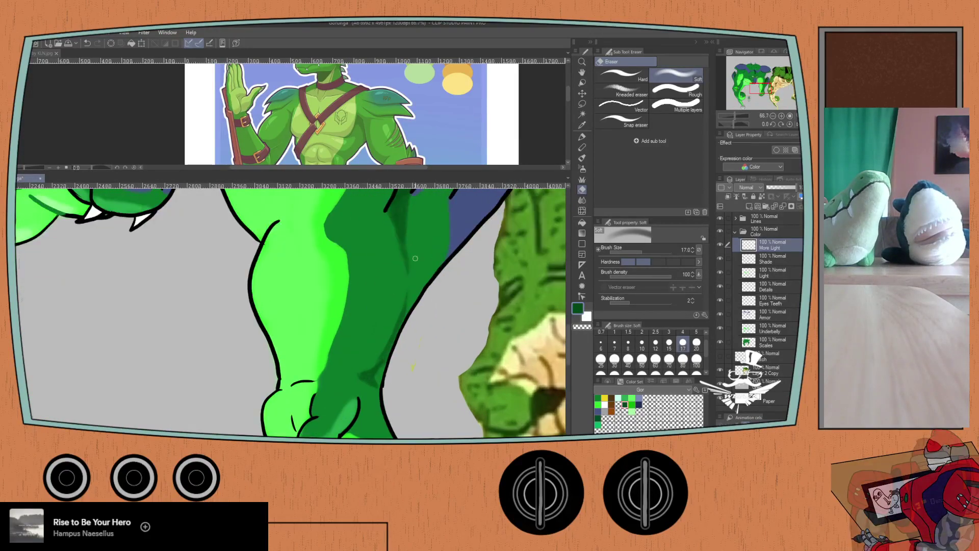
pyautogui.scroll(1, 406, 250)
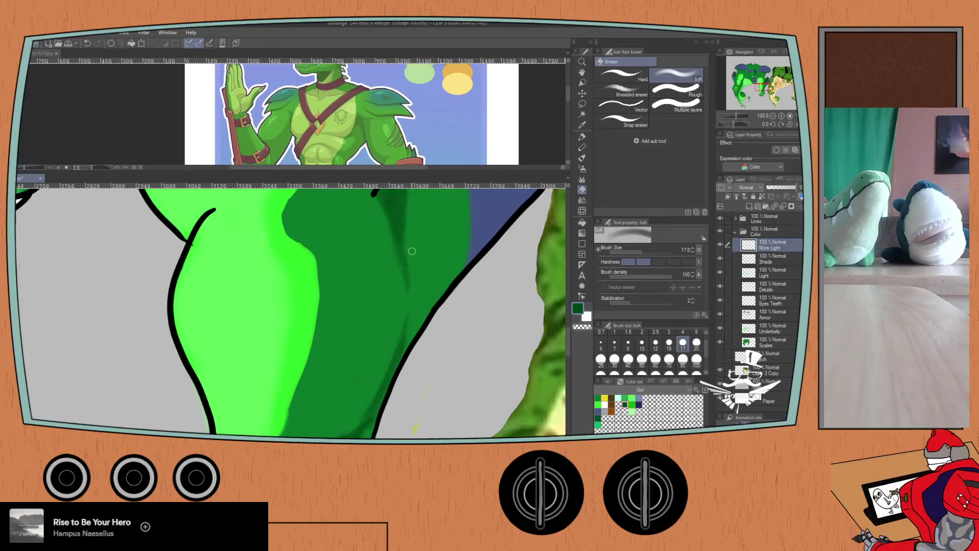
pyautogui.scroll(-4, 438, 368)
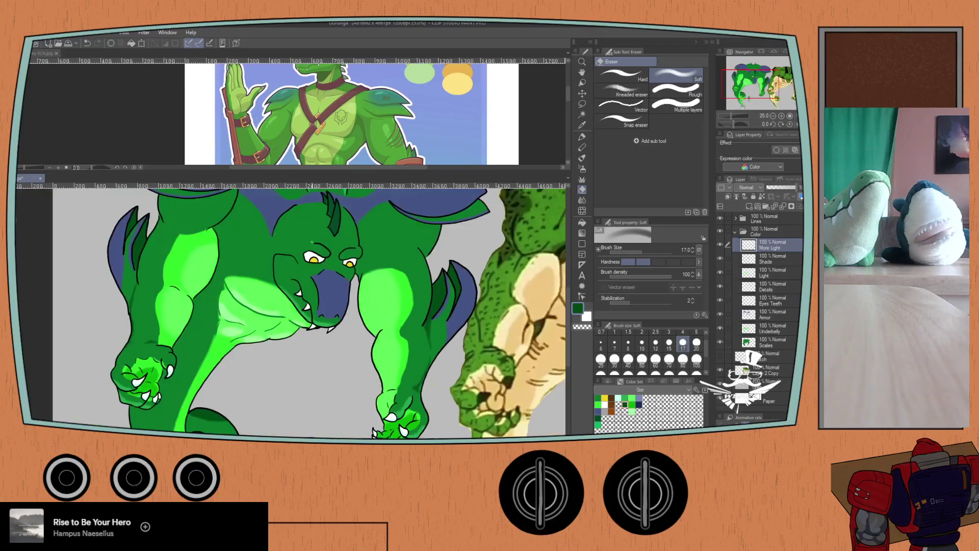
# - Set the Soft eraser to size 15 and refine the lower forearm shadow toward the wrist on the More Light layer
pyautogui.scroll(5, 398, 357)
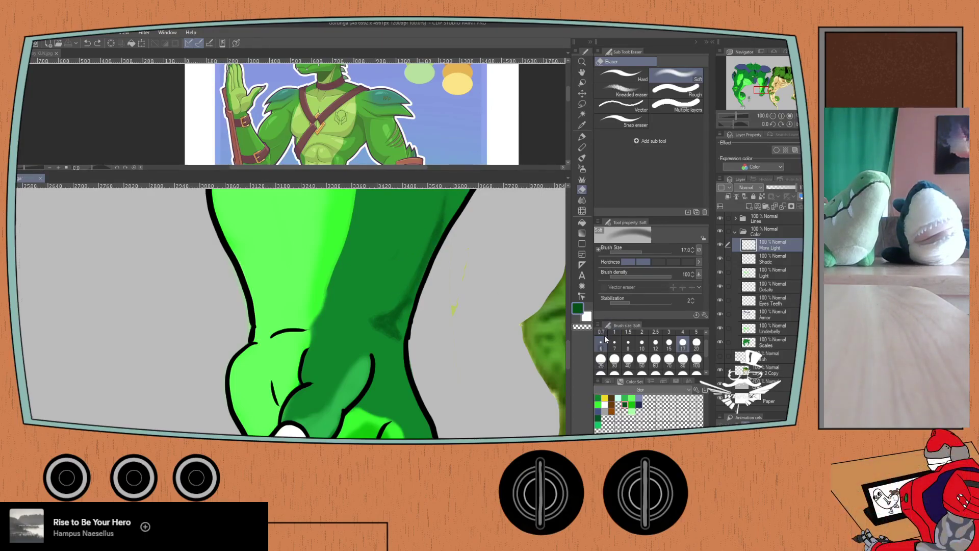
pyautogui.click(669, 343)
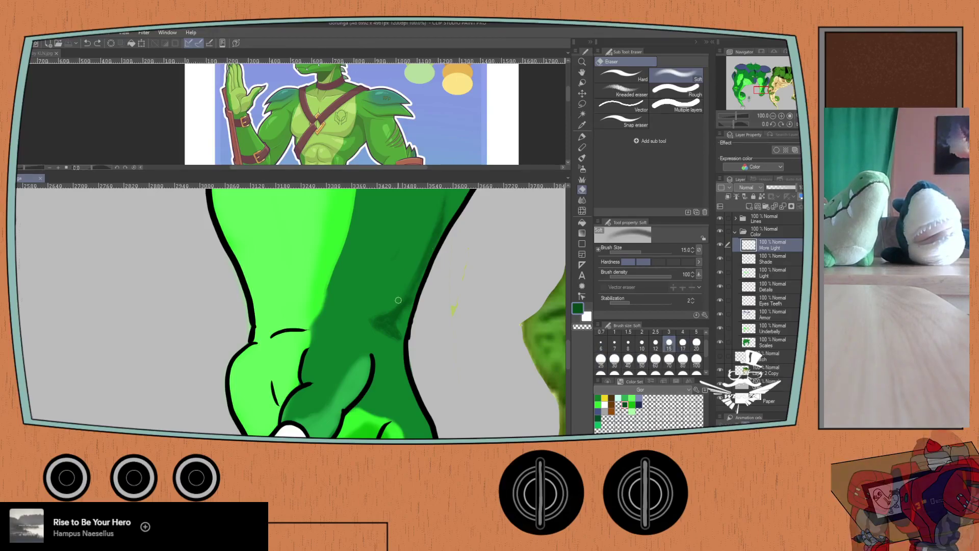
pyautogui.moveTo(433, 202); pyautogui.dragTo(421, 236)
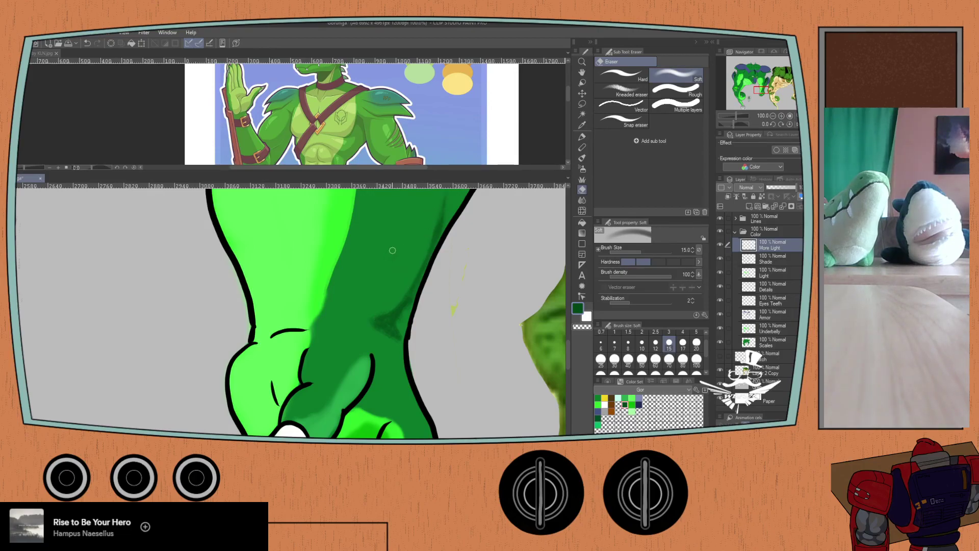
pyautogui.hotkey('ctrl', '-')
pyautogui.scroll(-3, 380, 276)
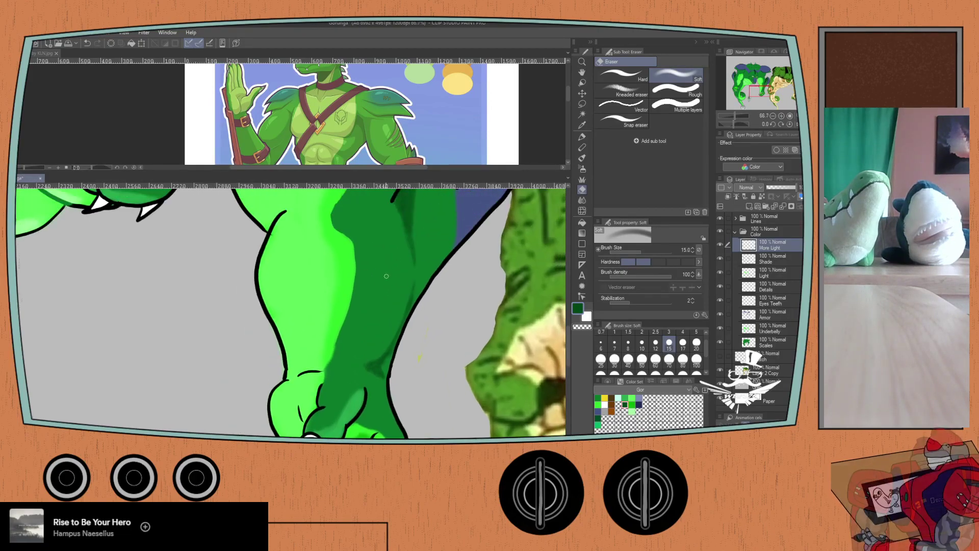
pyautogui.hotkey('ctrl', '+')
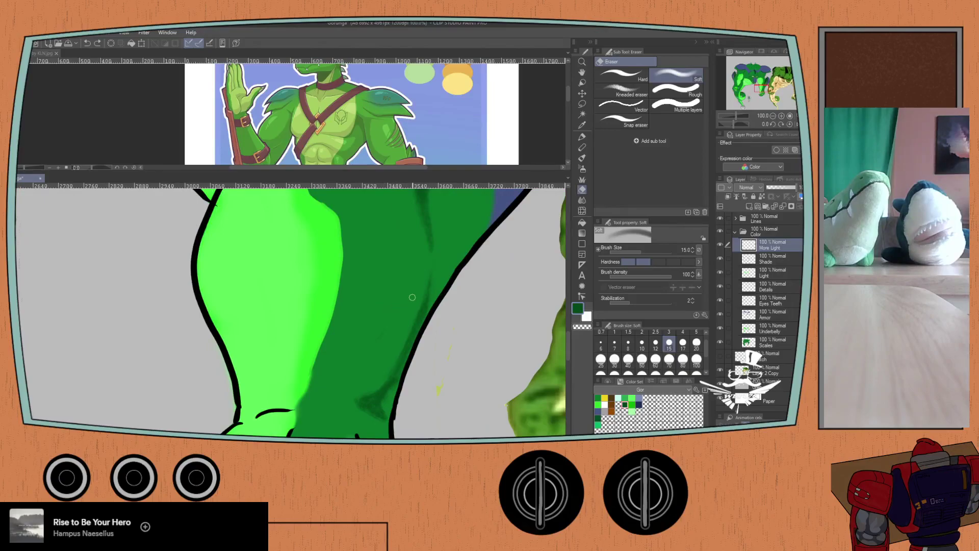
pyautogui.moveTo(408, 337); pyautogui.dragTo(391, 366)
# - Go over the forearm shadow on the Shade layer with the size 15 Soft eraser, and reselect the More Light layer
pyautogui.click(763, 263)
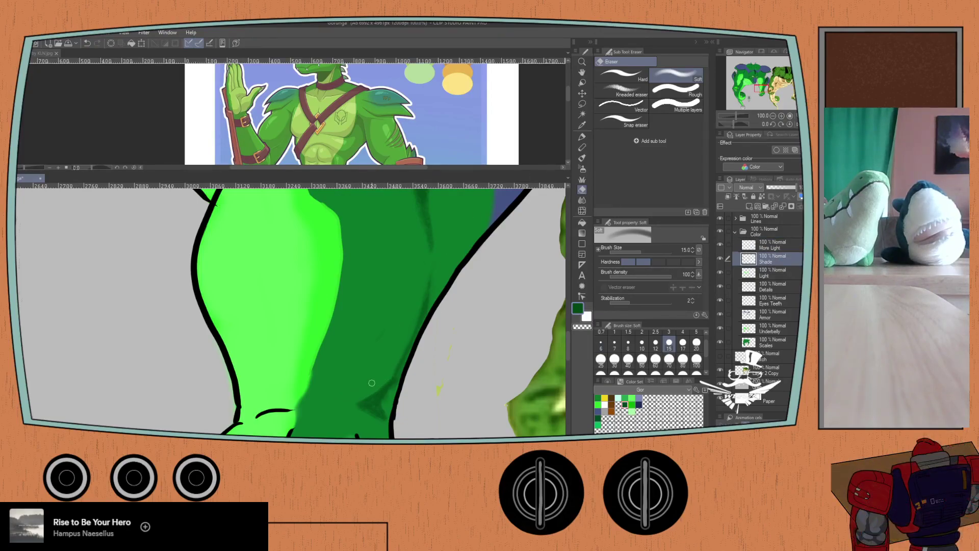
pyautogui.press('p')
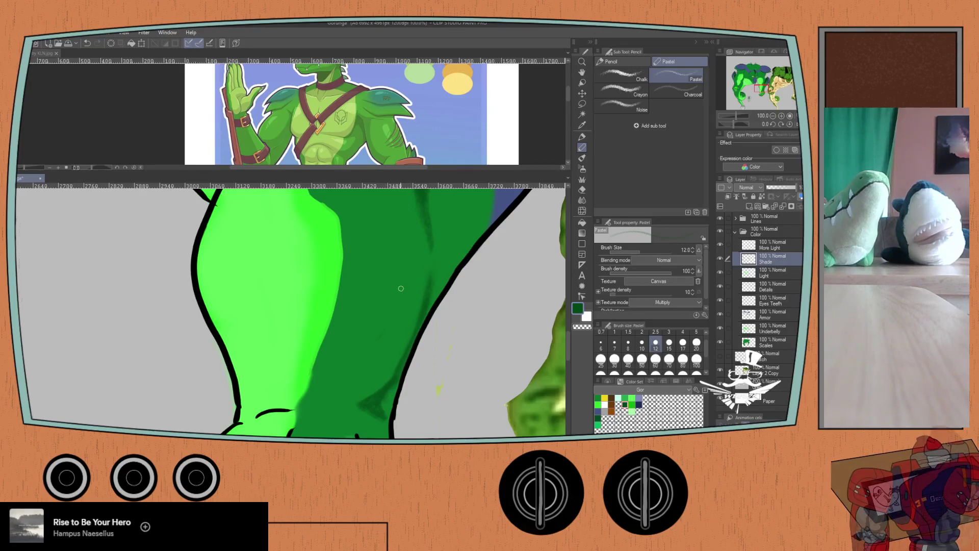
pyautogui.press('e')
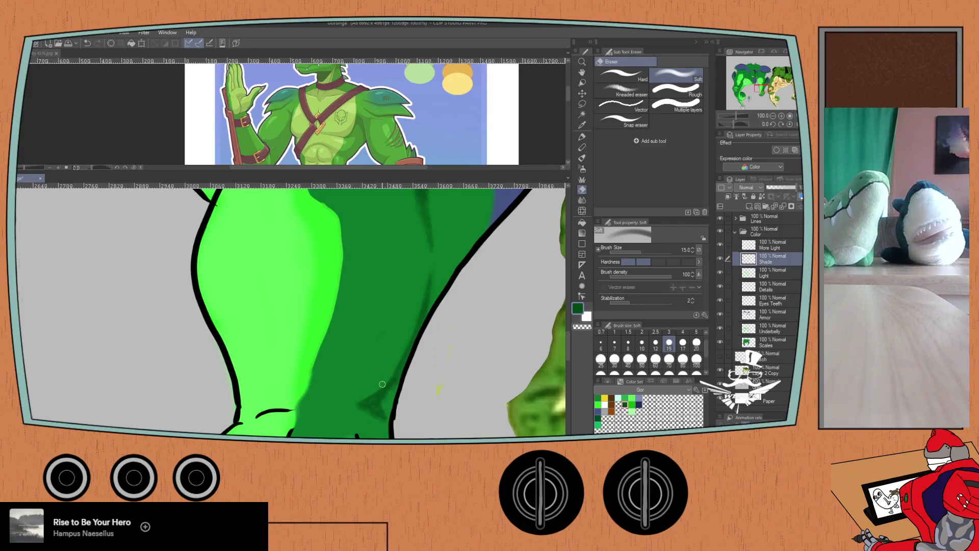
pyautogui.moveTo(368, 355); pyautogui.dragTo(347, 368)
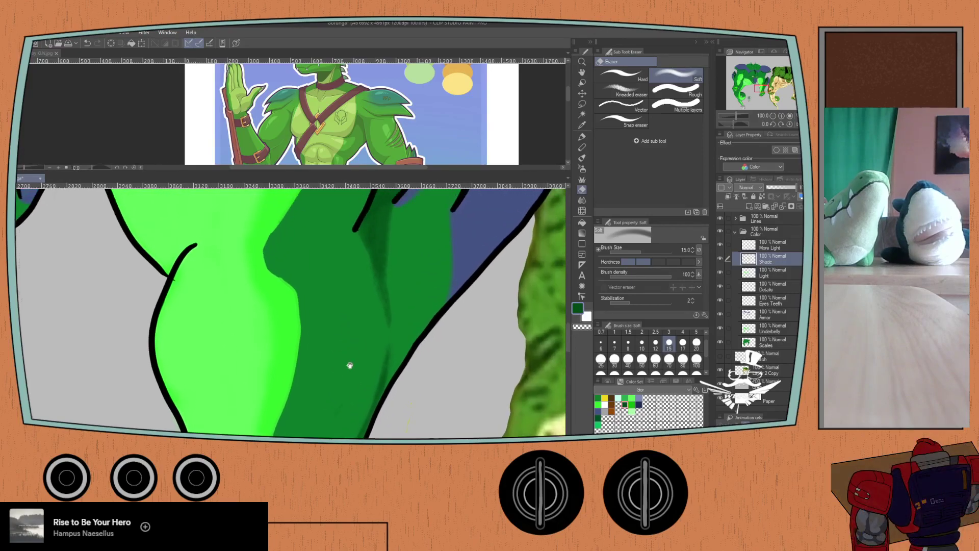
pyautogui.scroll(-2, 360, 307)
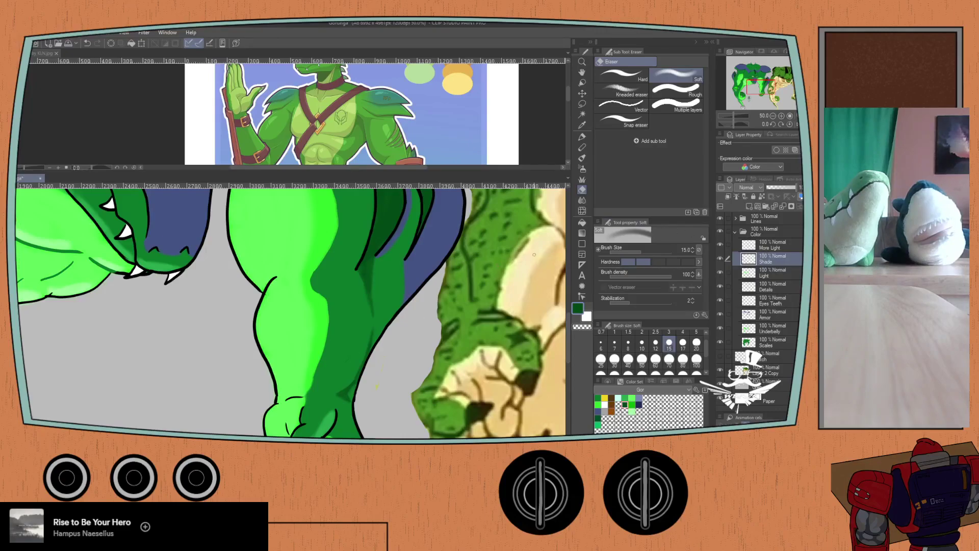
pyautogui.click(769, 245)
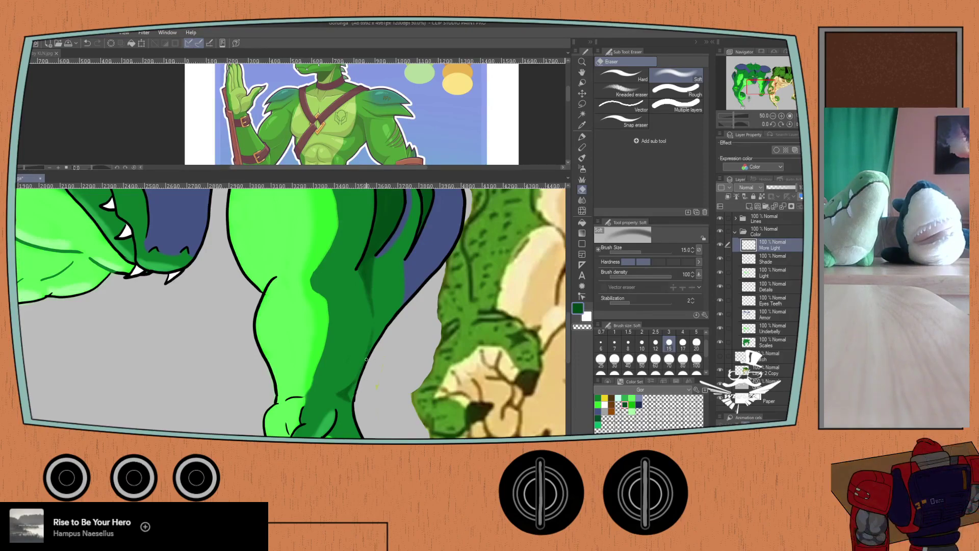
pyautogui.scroll(3, 332, 368)
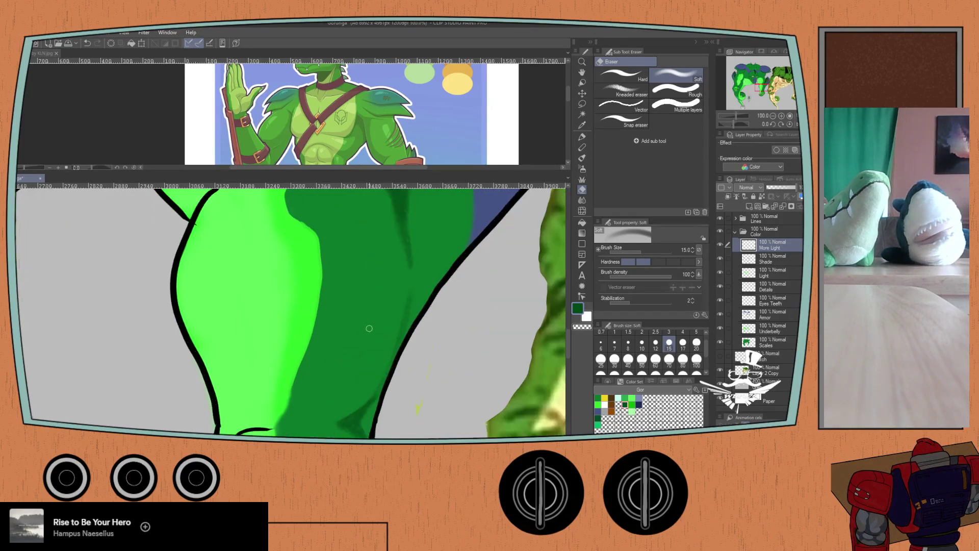
# - Strengthen the dark green shadow along the outer forearm and wrist on the Shade layer with the size 12 Pastel pencil, and trim it with the Soft eraser
pyautogui.press('p')
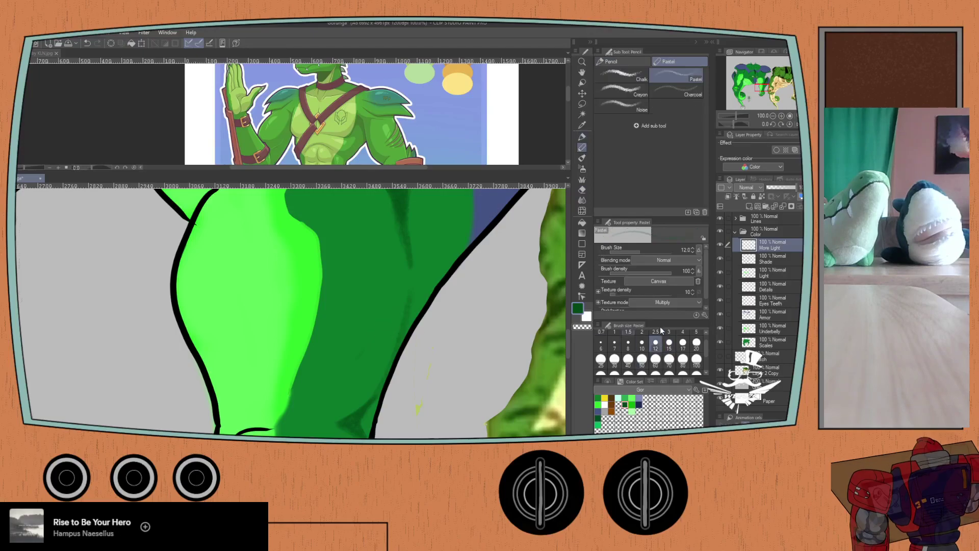
pyautogui.click(765, 259)
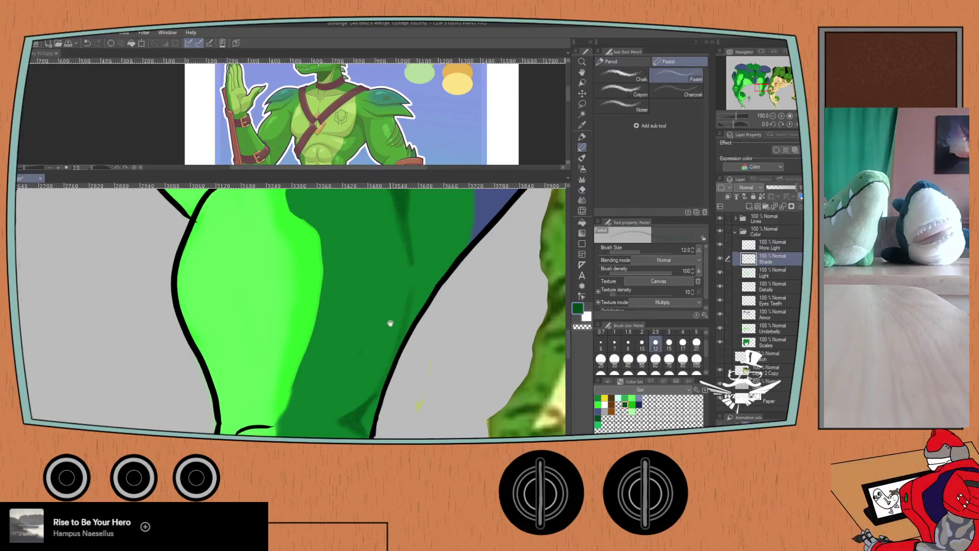
pyautogui.moveTo(389, 324); pyautogui.dragTo(398, 294)
pyautogui.moveTo(393, 245); pyautogui.dragTo(393, 299)
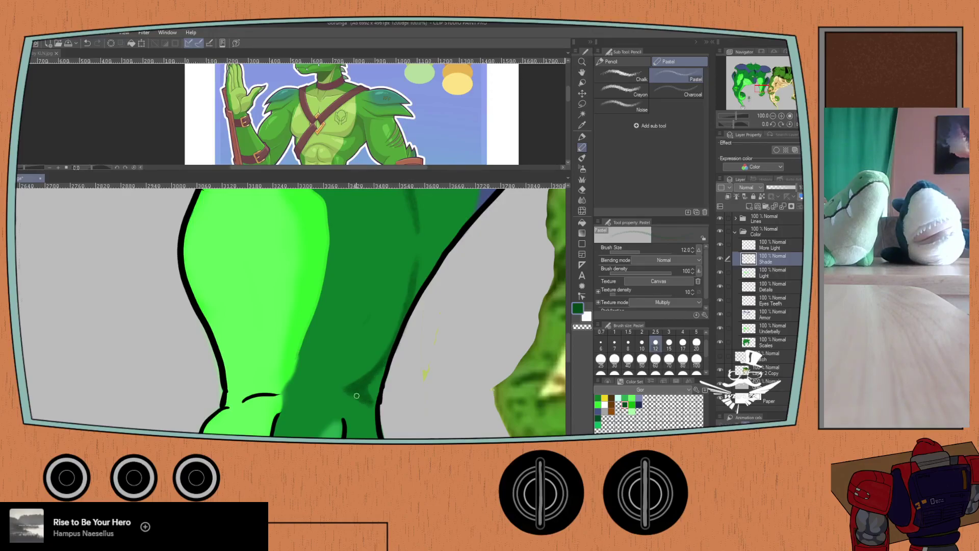
pyautogui.moveTo(396, 351)
pyautogui.mouseDown()
pyautogui.moveTo(412, 308)
pyautogui.moveTo(392, 366)
pyautogui.mouseUp()
pyautogui.press('e')
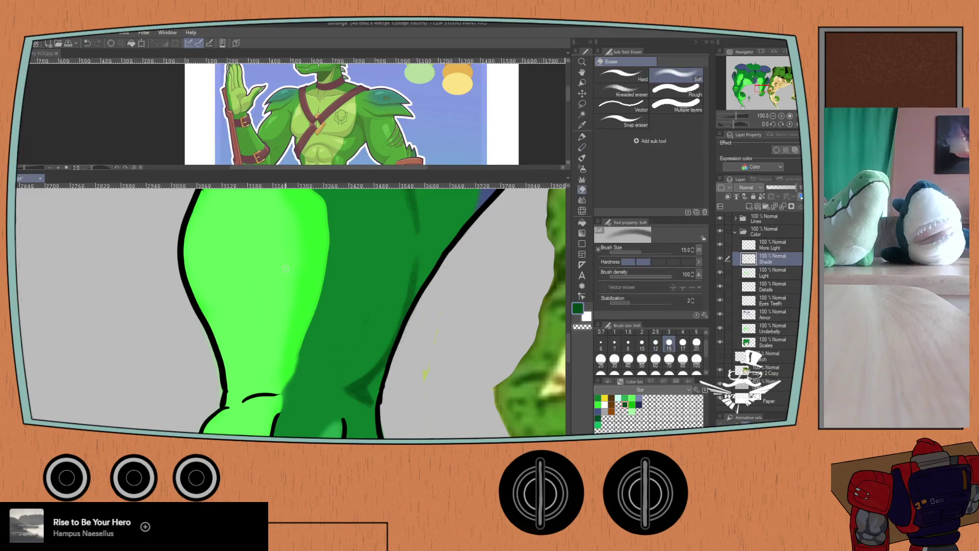
# - Examine the shaded arms within the whole figure and the upper body and shoulders, with the Pastel pencil selected
pyautogui.scroll(-2, 228, 278)
pyautogui.scroll(-3, 228, 277)
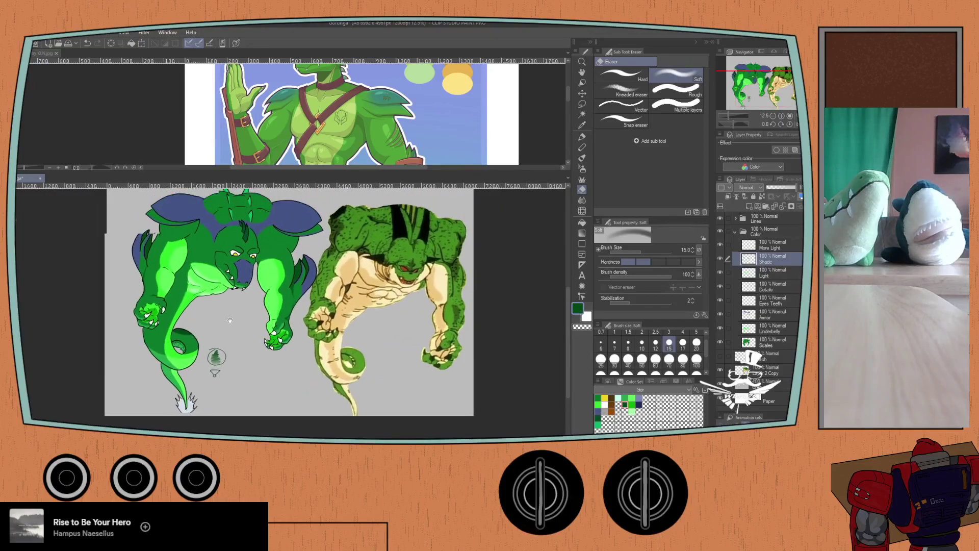
pyautogui.scroll(3, 389, 376)
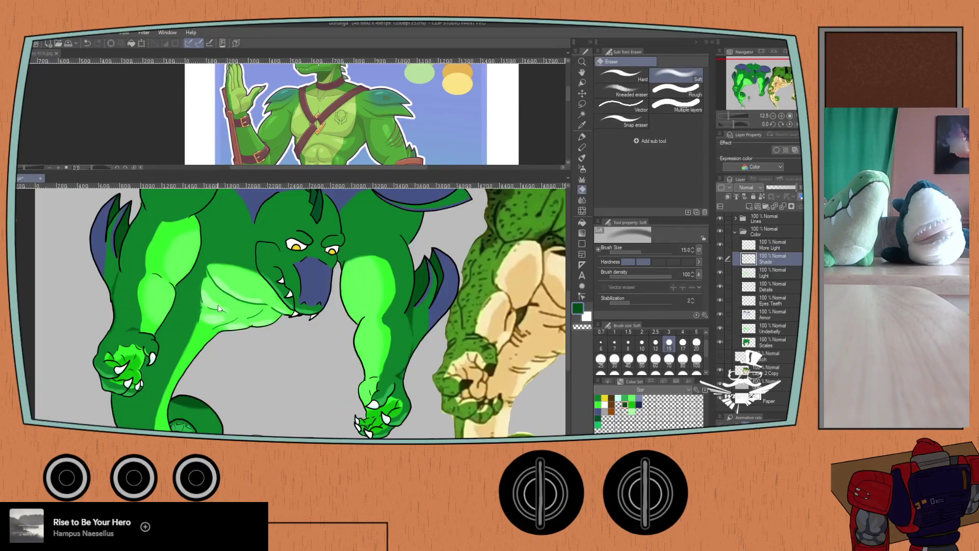
pyautogui.scroll(1, 389, 376)
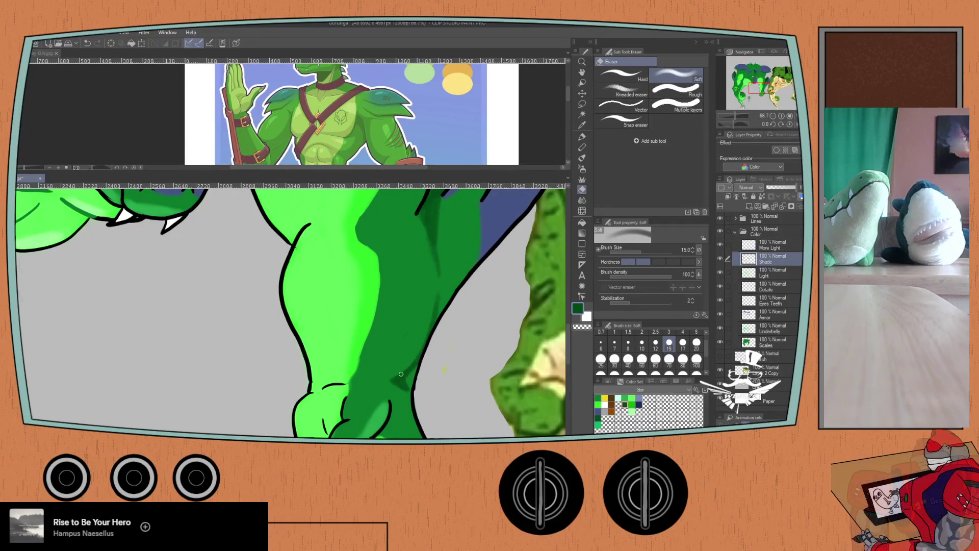
pyautogui.press('p')
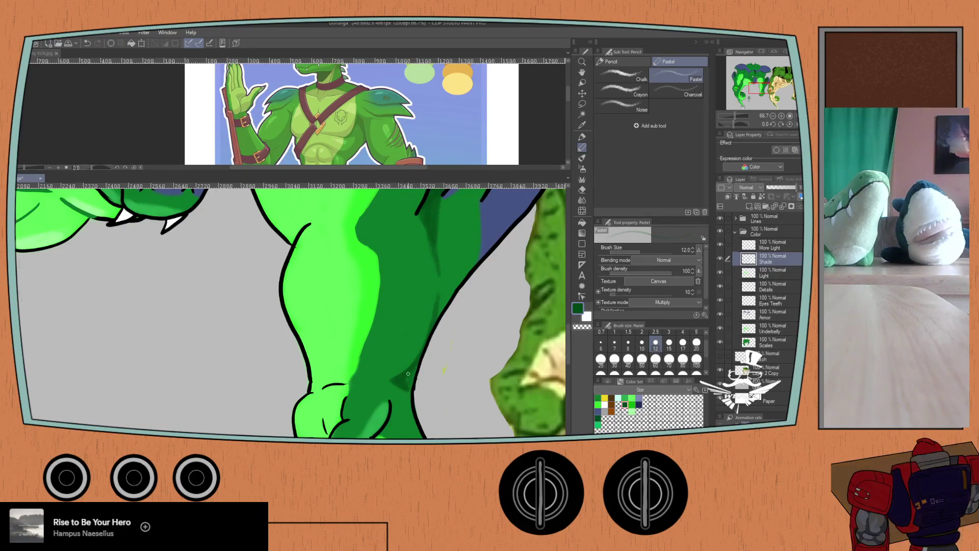
pyautogui.scroll(-5, 301, 312)
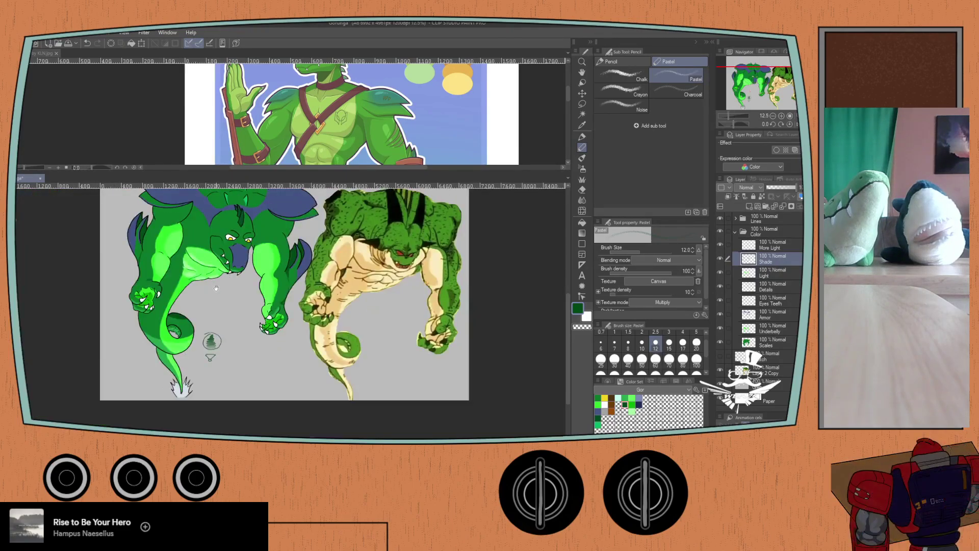
pyautogui.scroll(2, 210, 301)
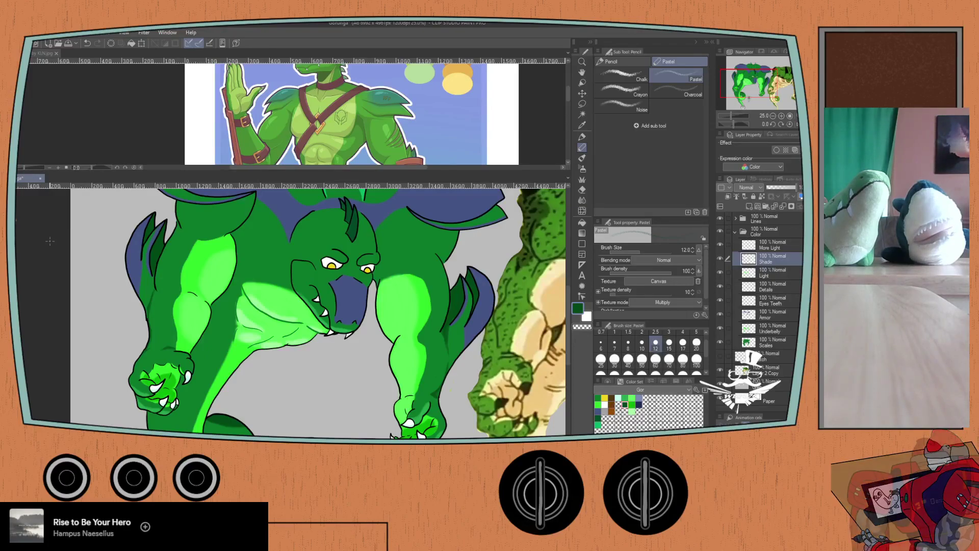
pyautogui.moveTo(48, 290); pyautogui.dragTo(46, 347)
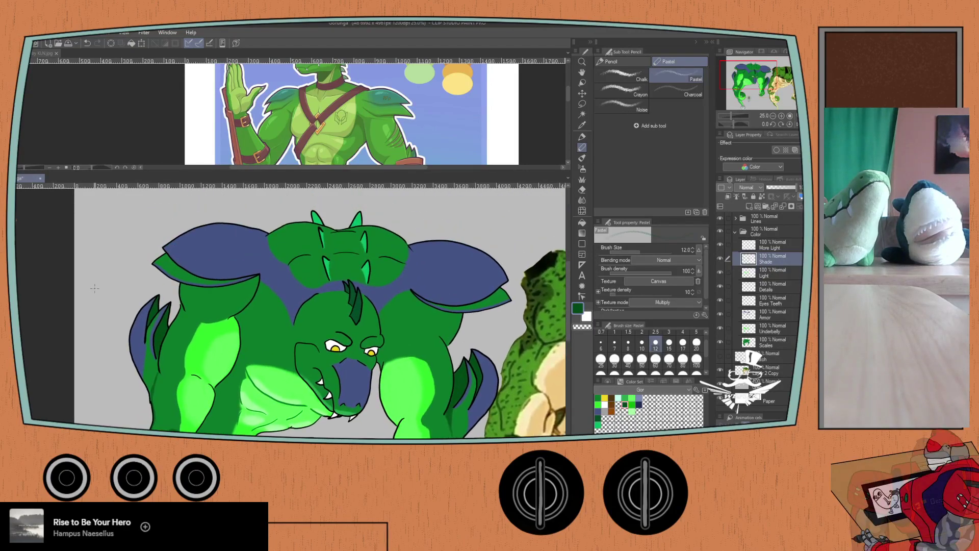
pyautogui.scroll(2, 110, 298)
pyautogui.scroll(-1, 108, 305)
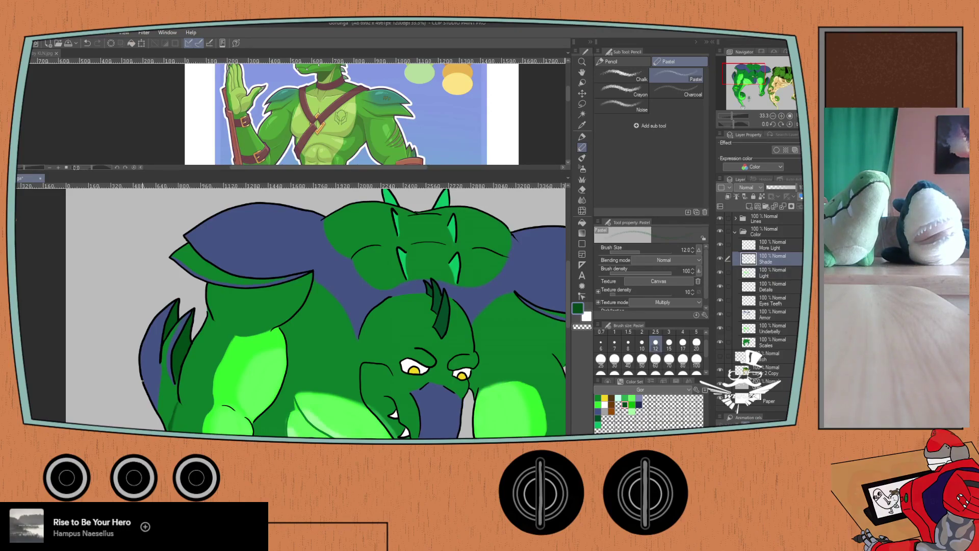
# - Draw a dark navy shadow line across the left shoulder pad toward the head on the Shade layer with the size 40 Pastel pencil
pyautogui.click(639, 404)
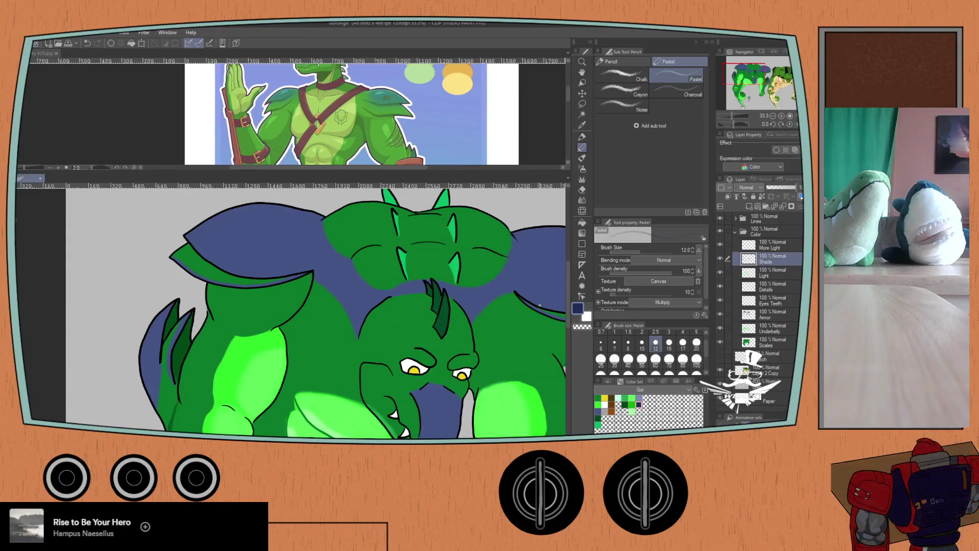
pyautogui.click(628, 363)
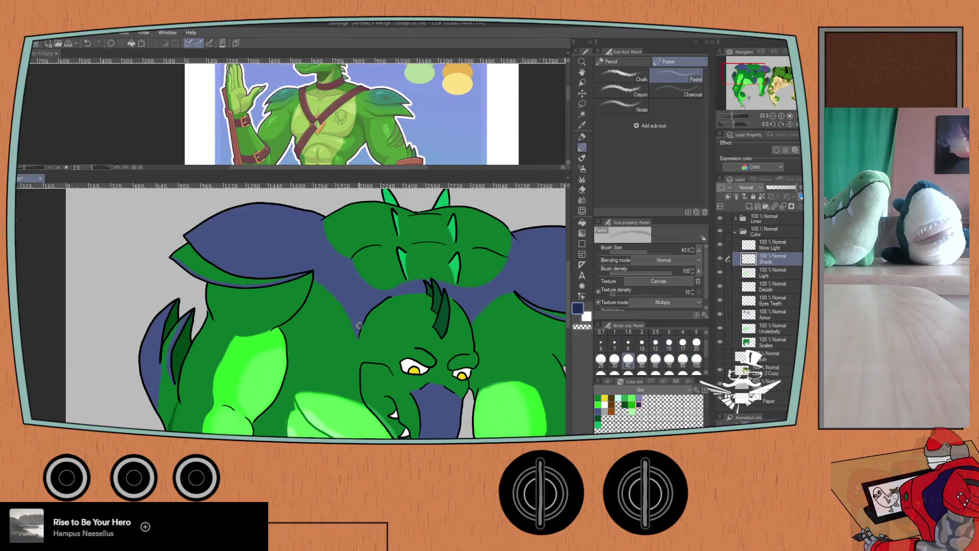
pyautogui.scroll(-3, 334, 287)
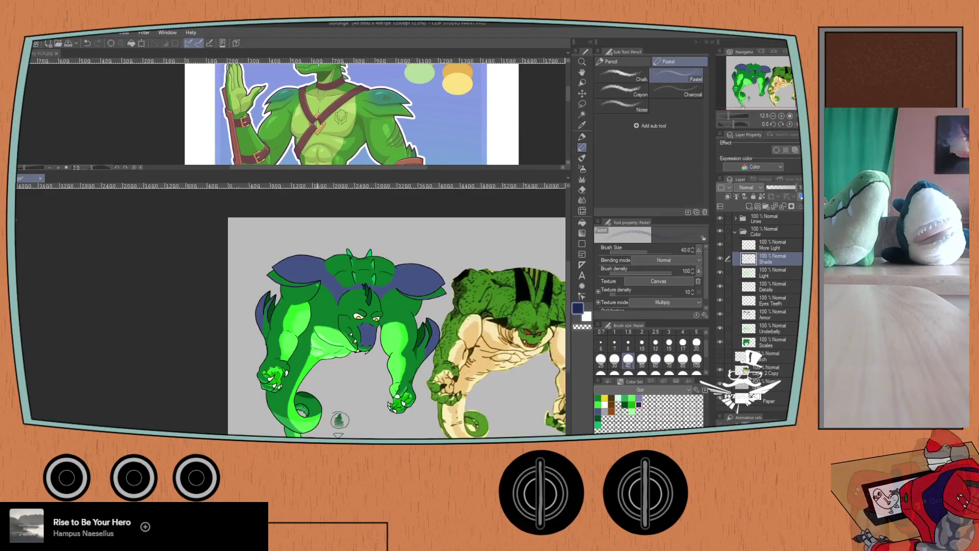
pyautogui.scroll(2, 247, 269)
pyautogui.moveTo(323, 290)
pyautogui.mouseDown()
pyautogui.moveTo(150, 250)
pyautogui.moveTo(119, 282)
pyautogui.mouseUp()
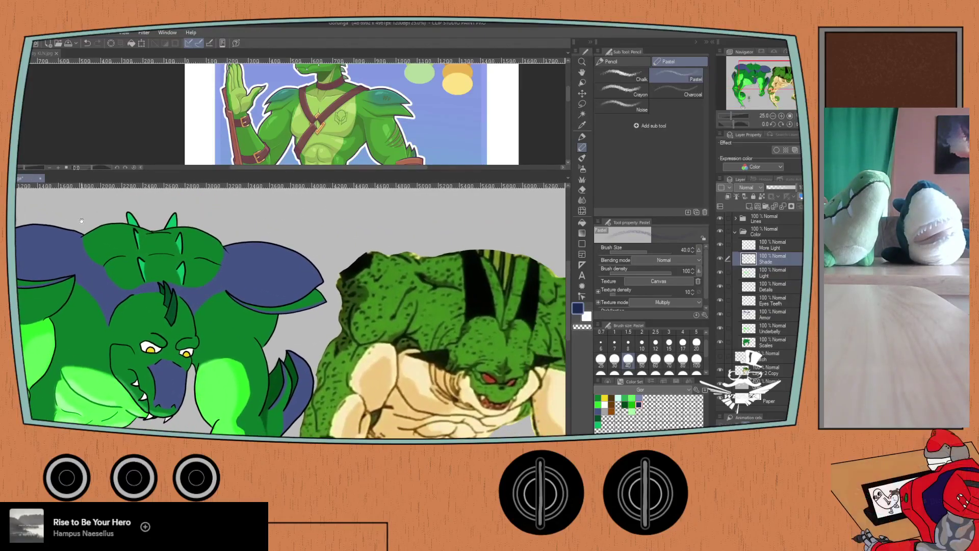
pyautogui.scroll(1, 119, 282)
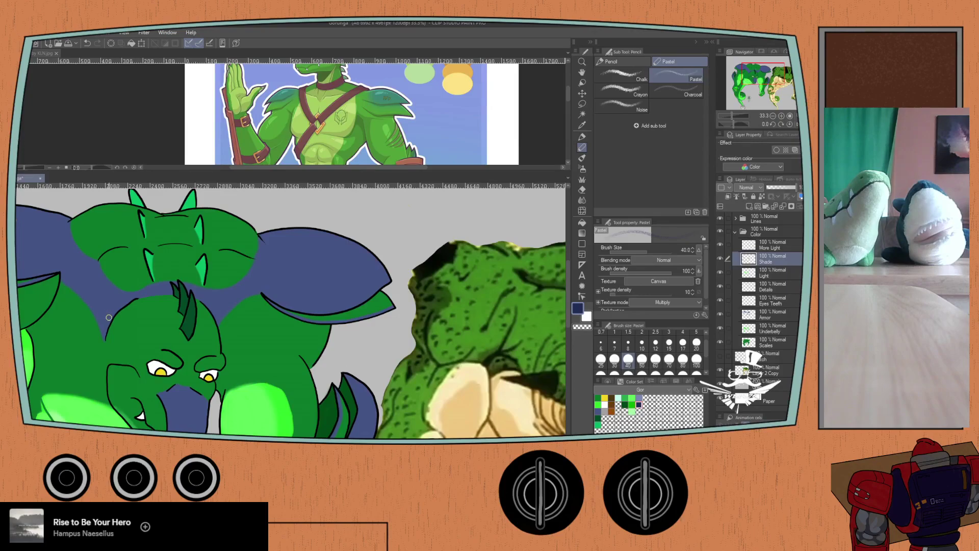
pyautogui.moveTo(111, 313)
pyautogui.mouseDown()
pyautogui.moveTo(99, 290)
pyautogui.moveTo(46, 256)
pyautogui.moveTo(93, 285)
pyautogui.moveTo(110, 312)
pyautogui.moveTo(79, 272)
pyautogui.moveTo(148, 261)
pyautogui.mouseUp()
pyautogui.moveTo(173, 301); pyautogui.dragTo(145, 292)
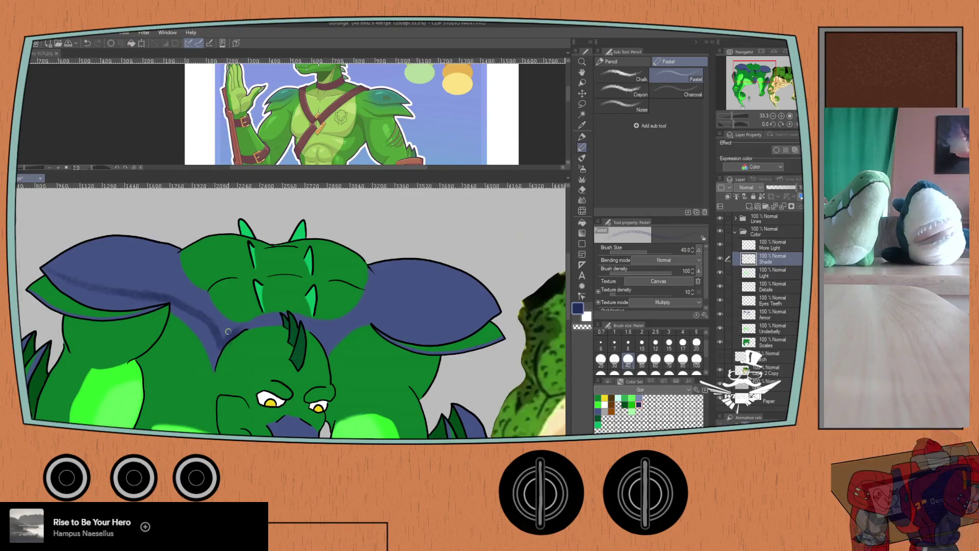
# - Draw a dark navy shadow line above the head and across the right shoulder pad with the size 50 Milli pen
pyautogui.press('p')
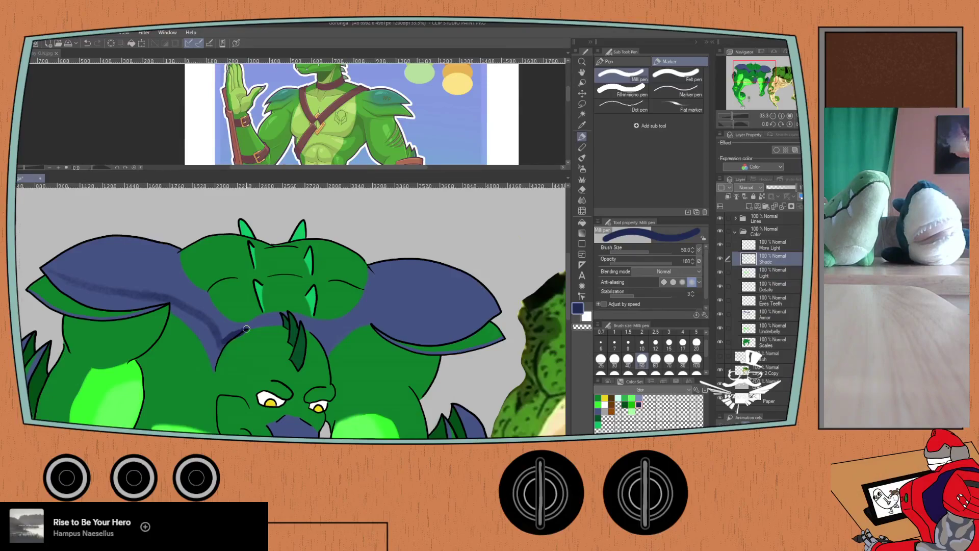
pyautogui.scroll(1, 216, 336)
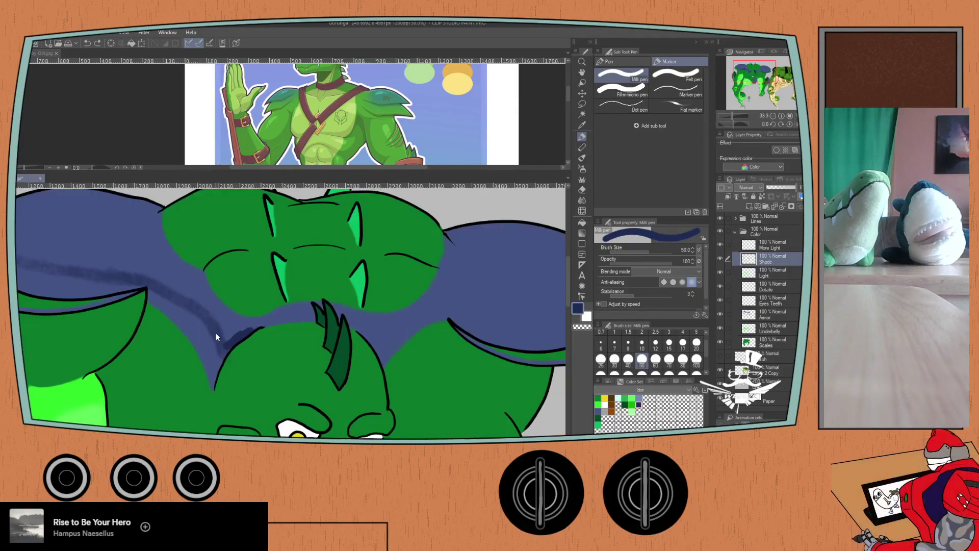
pyautogui.scroll(1, 220, 337)
pyautogui.moveTo(231, 343)
pyautogui.mouseDown()
pyautogui.moveTo(306, 331)
pyautogui.moveTo(239, 339)
pyautogui.moveTo(313, 331)
pyautogui.mouseUp()
pyautogui.hotkey('ctrl', 'z')
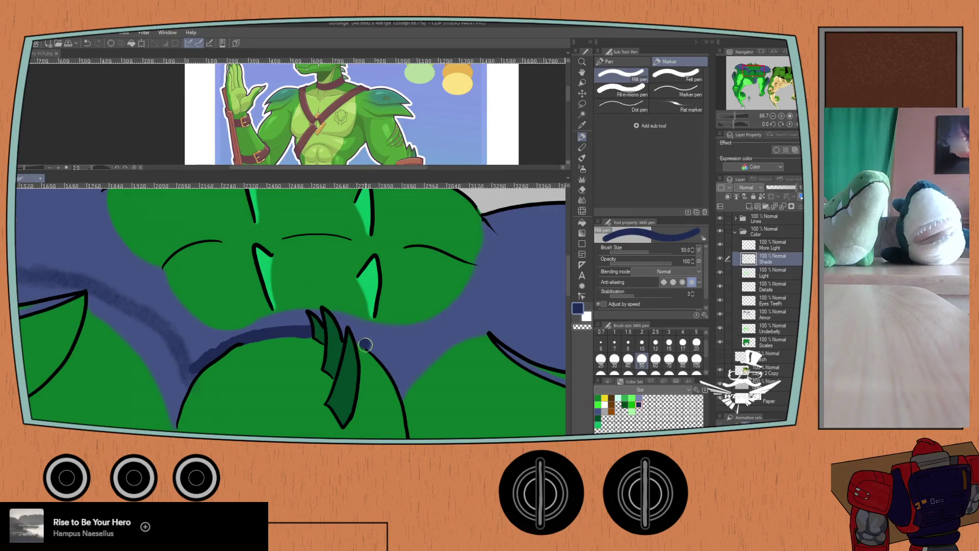
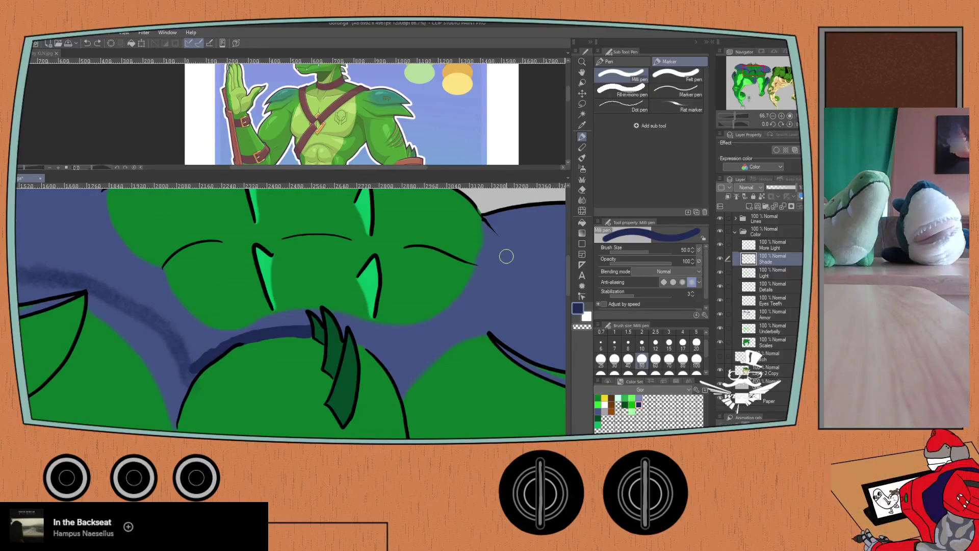
pyautogui.moveTo(340, 332)
pyautogui.mouseDown()
pyautogui.moveTo(399, 354)
pyautogui.moveTo(484, 314)
pyautogui.mouseUp()
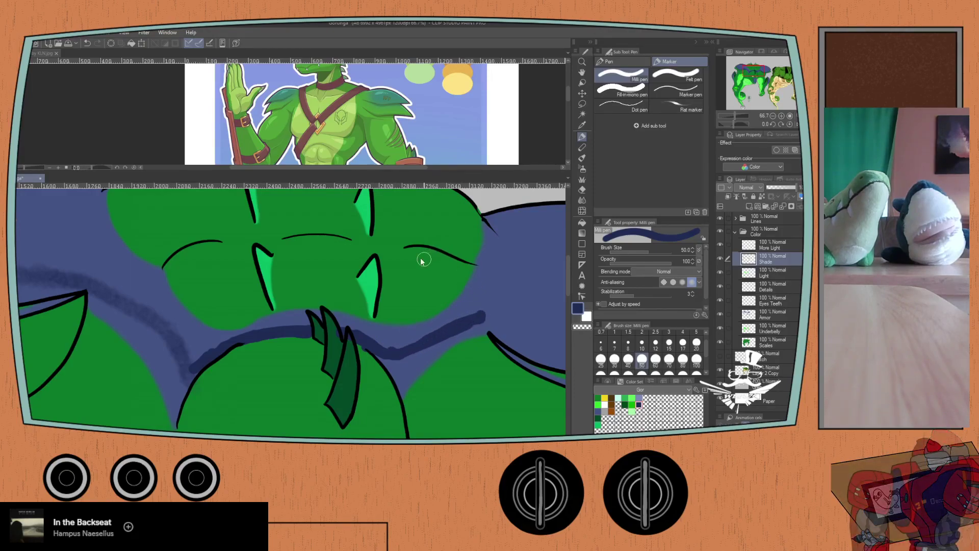
pyautogui.scroll(-3, 408, 263)
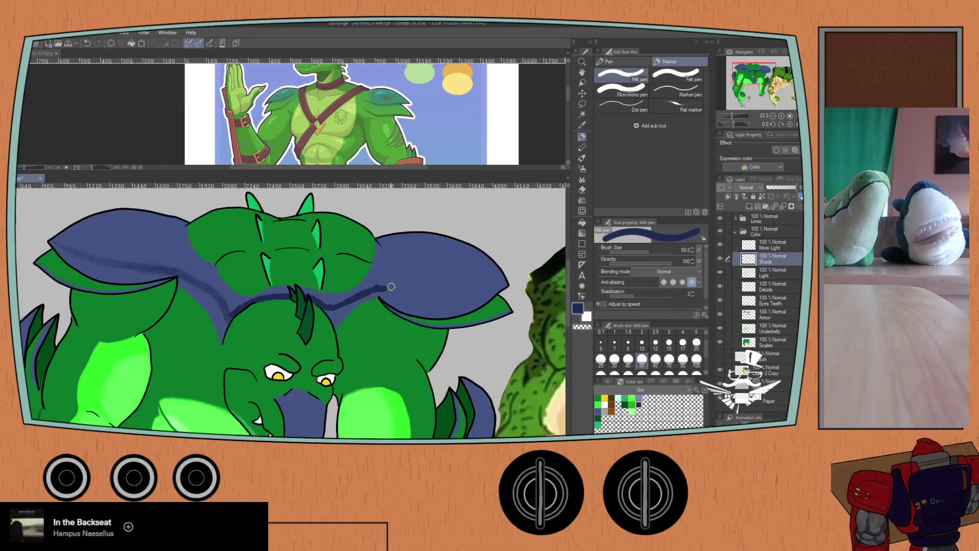
pyautogui.moveTo(386, 287)
pyautogui.mouseDown()
pyautogui.moveTo(455, 294)
pyautogui.moveTo(499, 279)
pyautogui.moveTo(443, 295)
pyautogui.mouseUp()
# - Erase the rough pastel line from the left shoulder pad with the size 70 Hard eraser
pyautogui.press('e')
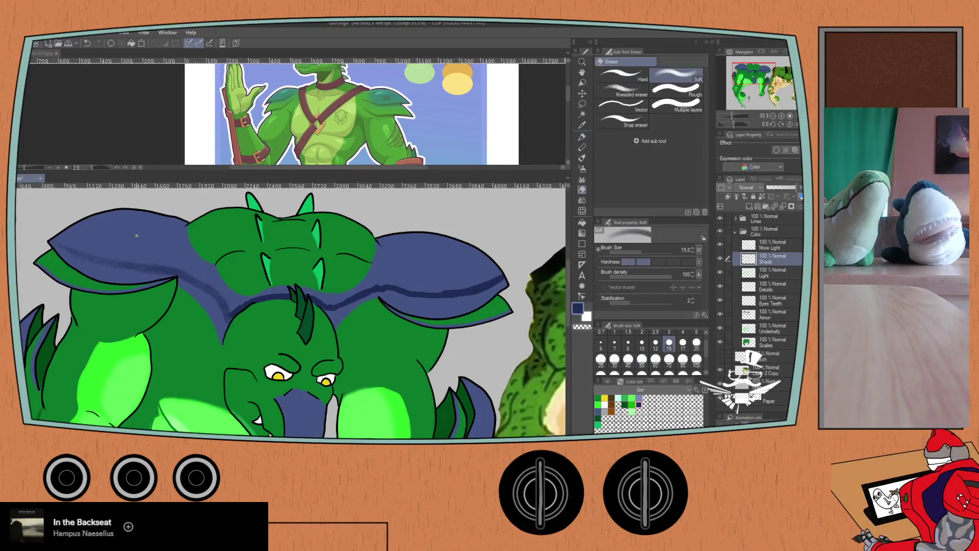
pyautogui.click(621, 76)
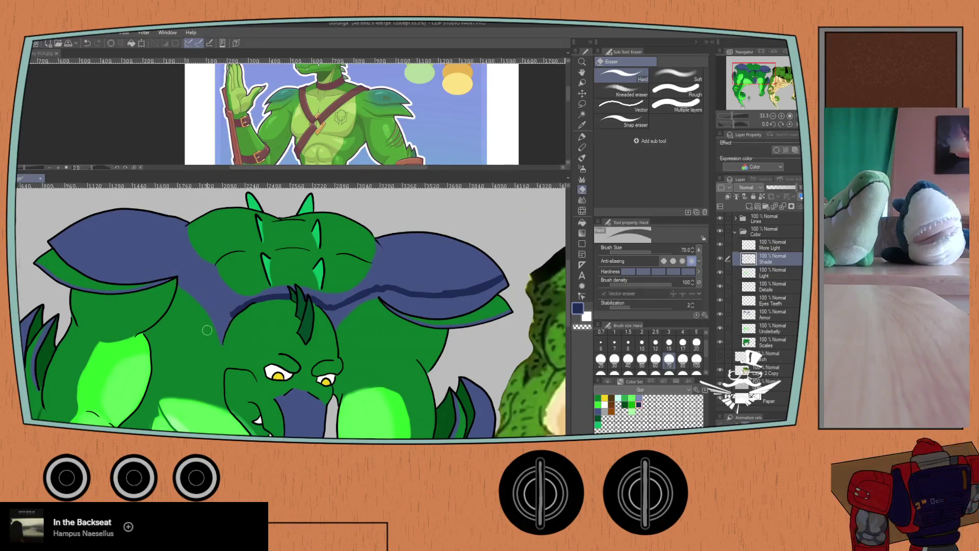
pyautogui.scroll(-2, 224, 309)
pyautogui.moveTo(225, 309); pyautogui.dragTo(284, 147)
pyautogui.moveTo(249, 203); pyautogui.dragTo(231, 317)
# - Outline the shadow area on the left shoulder pad down to the neck with the size 50 Milli pen, and fill it with dark navy
pyautogui.scroll(2, 220, 245)
pyautogui.press('p')
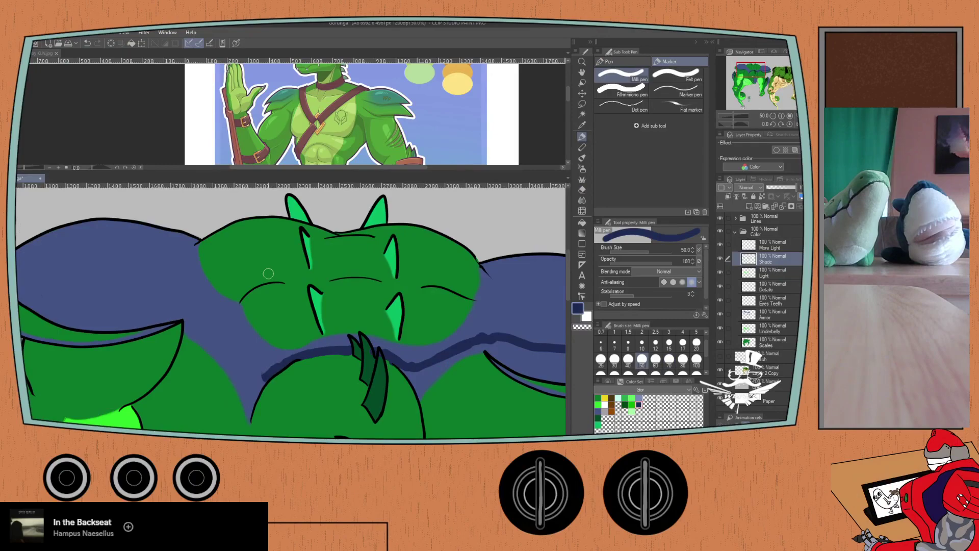
pyautogui.moveTo(264, 371)
pyautogui.mouseDown()
pyautogui.moveTo(184, 307)
pyautogui.moveTo(88, 303)
pyautogui.moveTo(196, 298)
pyautogui.moveTo(104, 263)
pyautogui.moveTo(107, 255)
pyautogui.moveTo(194, 220)
pyautogui.moveTo(277, 232)
pyautogui.moveTo(373, 365)
pyautogui.mouseUp()
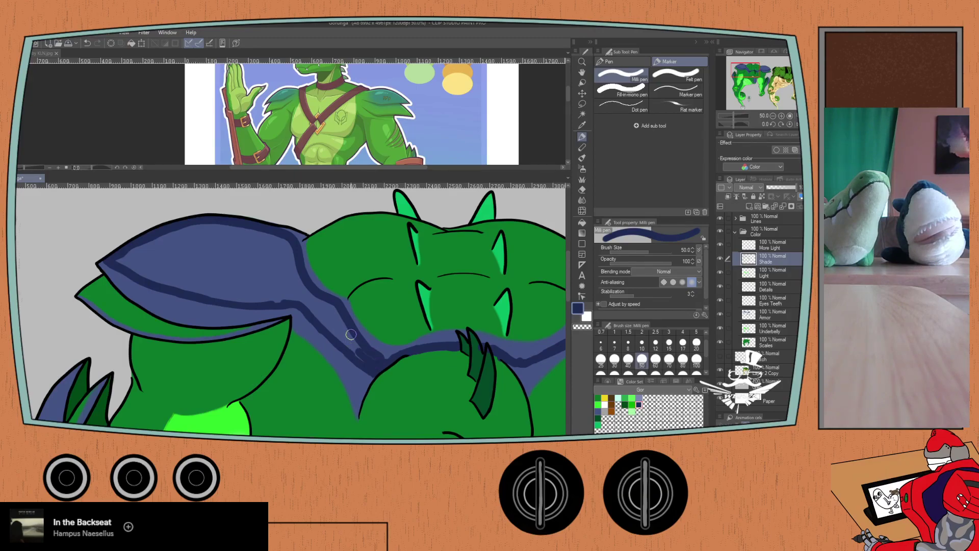
pyautogui.press('g')
pyautogui.click(223, 264)
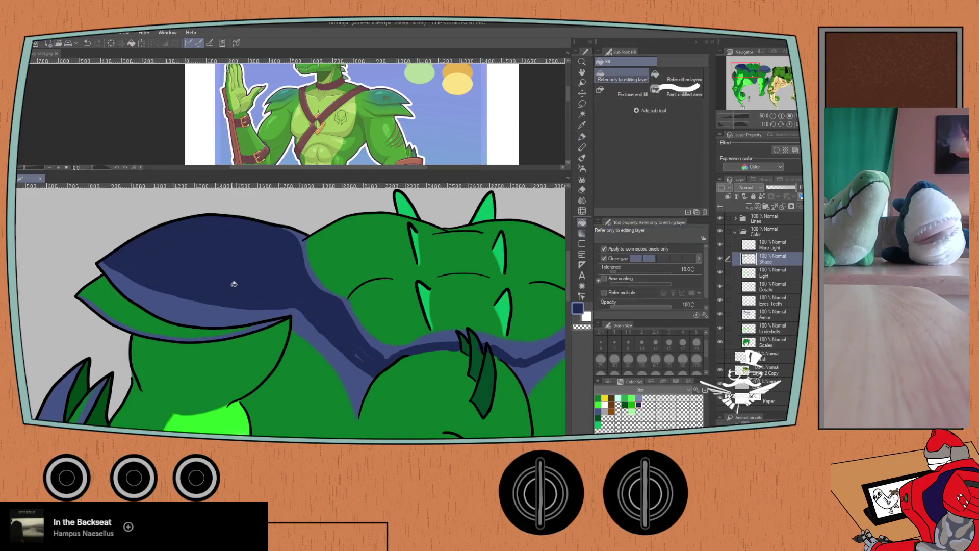
# - Try to soften the lower edge of the left shoulder pad's navy shadow with the size 40 Soft airbrush, and undo the strokes
pyautogui.press('p')
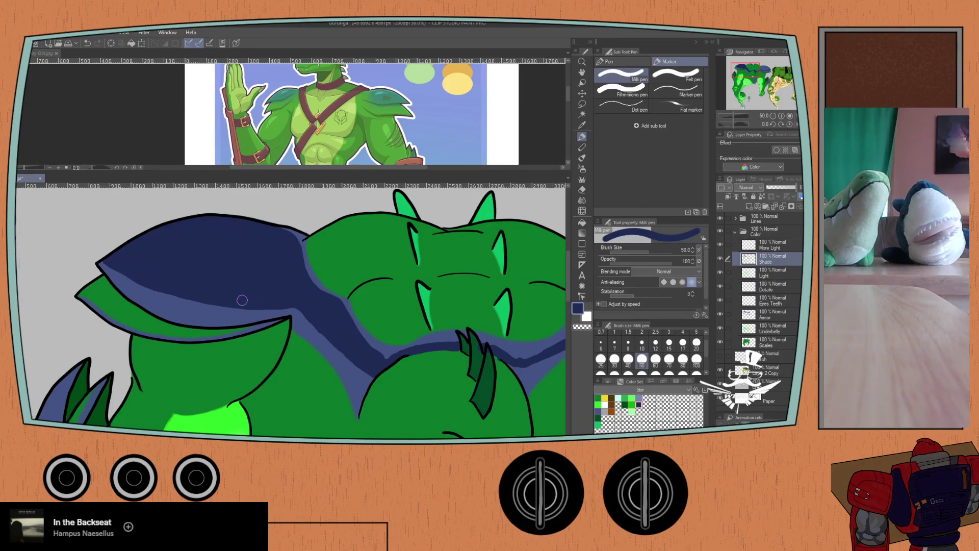
pyautogui.press('b')
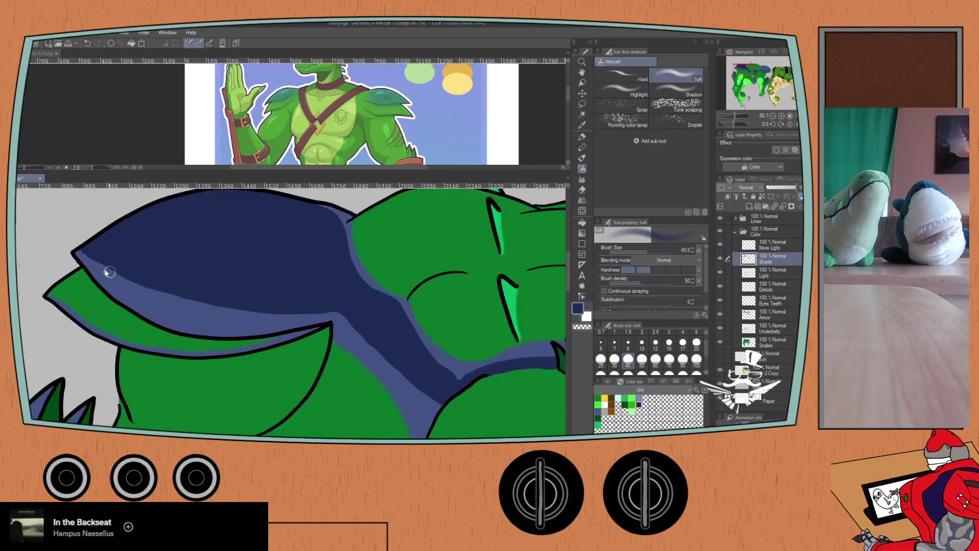
pyautogui.scroll(2, 103, 268)
pyautogui.moveTo(73, 243)
pyautogui.mouseDown()
pyautogui.moveTo(63, 237)
pyautogui.moveTo(166, 295)
pyautogui.moveTo(126, 279)
pyautogui.moveTo(101, 265)
pyautogui.moveTo(221, 316)
pyautogui.mouseUp()
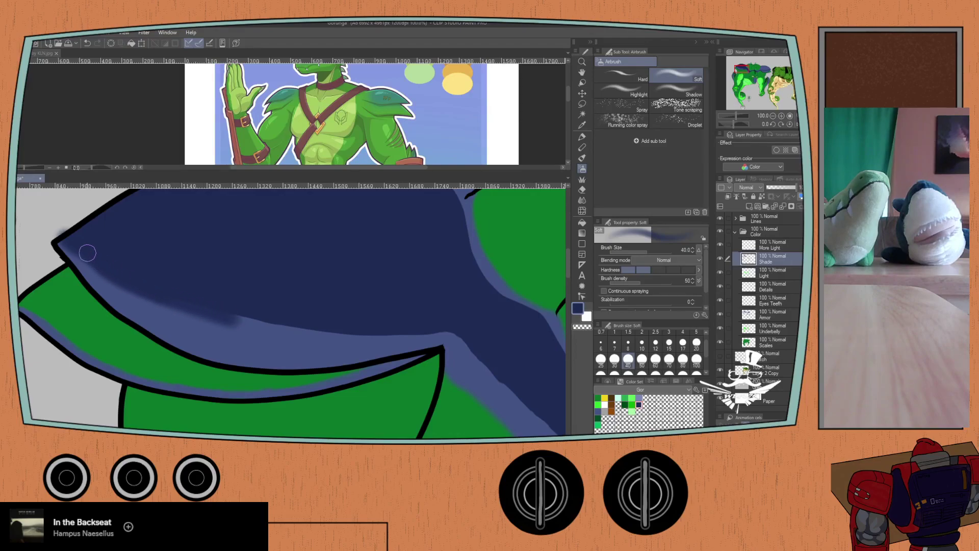
pyautogui.moveTo(194, 303)
pyautogui.mouseDown()
pyautogui.moveTo(273, 325)
pyautogui.moveTo(185, 304)
pyautogui.moveTo(288, 328)
pyautogui.moveTo(424, 340)
pyautogui.mouseUp()
pyautogui.moveTo(97, 269); pyautogui.dragTo(101, 271)
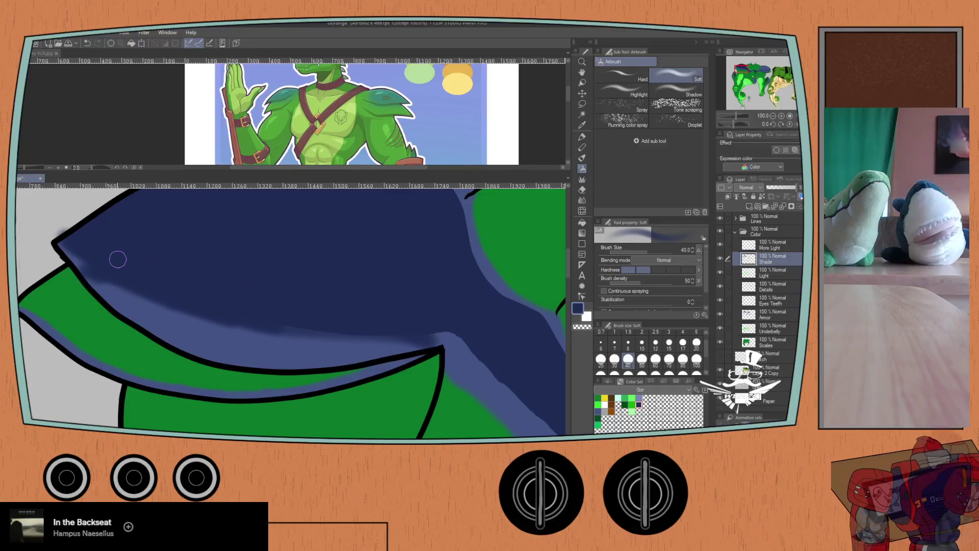
pyautogui.hotkey('ctrl', 'z')
pyautogui.hotkey('ctrl', 'z')
pyautogui.hotkey('ctrl', 'z')
pyautogui.moveTo(430, 343); pyautogui.dragTo(343, 313)
pyautogui.hotkey('ctrl', 'z')
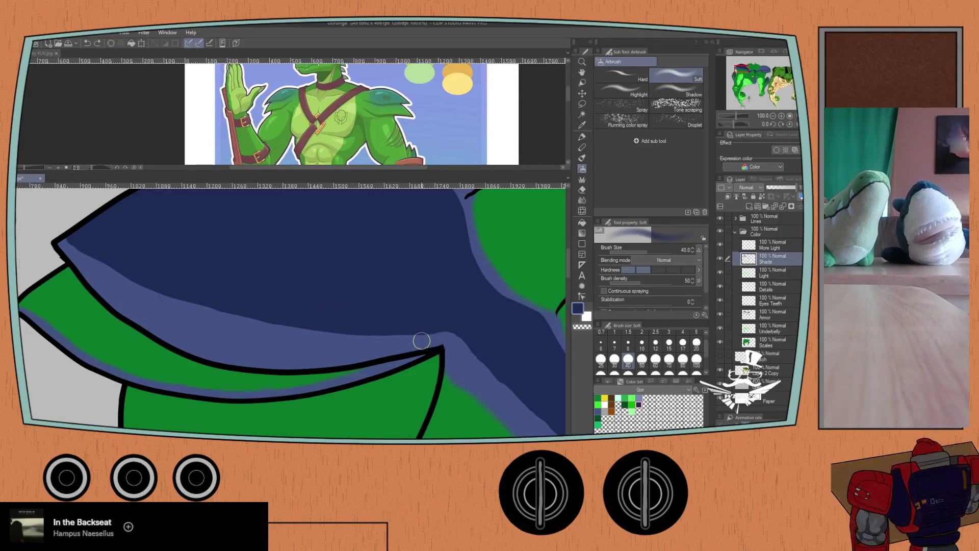
# - Extend the left shoulder pad's shadow downward with a size 40 Soft airbrush edge, and fill the gap near its tip with the Milli pen
pyautogui.moveTo(433, 344)
pyautogui.mouseDown()
pyautogui.moveTo(221, 308)
pyautogui.moveTo(108, 303)
pyautogui.moveTo(221, 308)
pyautogui.mouseUp()
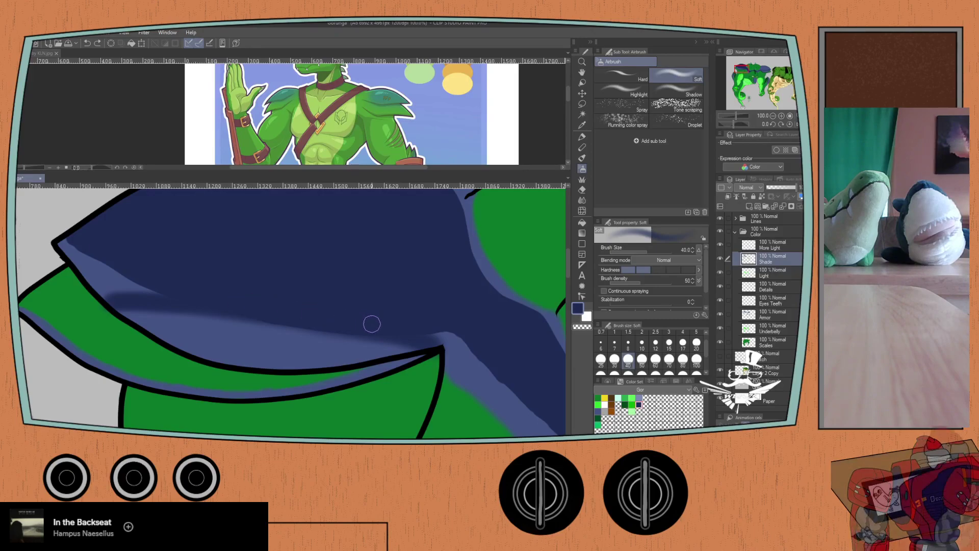
pyautogui.moveTo(245, 316); pyautogui.dragTo(250, 316)
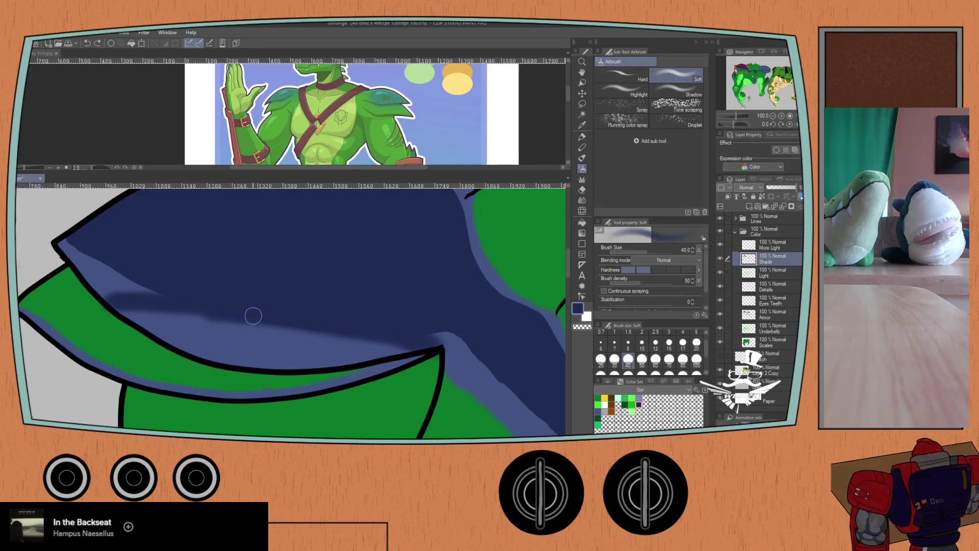
pyautogui.moveTo(357, 331)
pyautogui.mouseDown()
pyautogui.moveTo(410, 348)
pyautogui.moveTo(297, 325)
pyautogui.moveTo(125, 310)
pyautogui.moveTo(217, 313)
pyautogui.mouseUp()
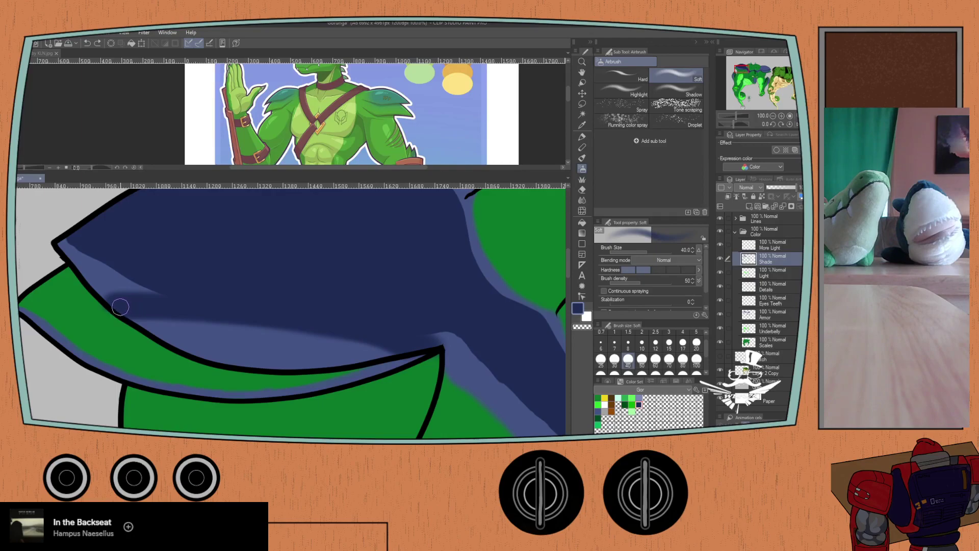
pyautogui.press('p')
pyautogui.moveTo(117, 277)
pyautogui.mouseDown()
pyautogui.moveTo(168, 292)
pyautogui.moveTo(112, 288)
pyautogui.moveTo(128, 282)
pyautogui.moveTo(120, 289)
pyautogui.moveTo(115, 272)
pyautogui.moveTo(67, 244)
pyautogui.moveTo(127, 310)
pyautogui.mouseUp()
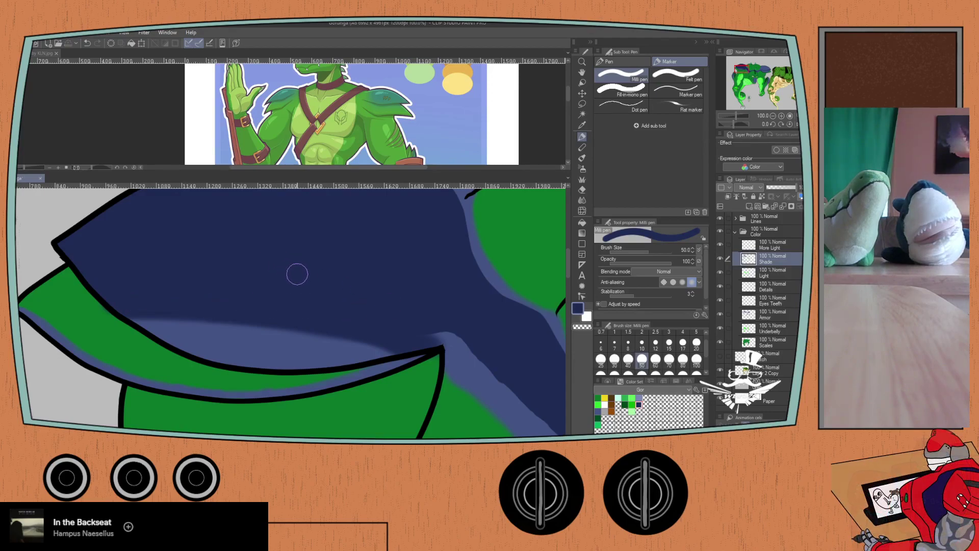
# - Airbrush a soft navy edge from the left shoulder pad's tip down to the head with the size 40 Soft airbrush, and erase the overspill
pyautogui.moveTo(323, 289); pyautogui.dragTo(173, 238)
pyautogui.press('p')
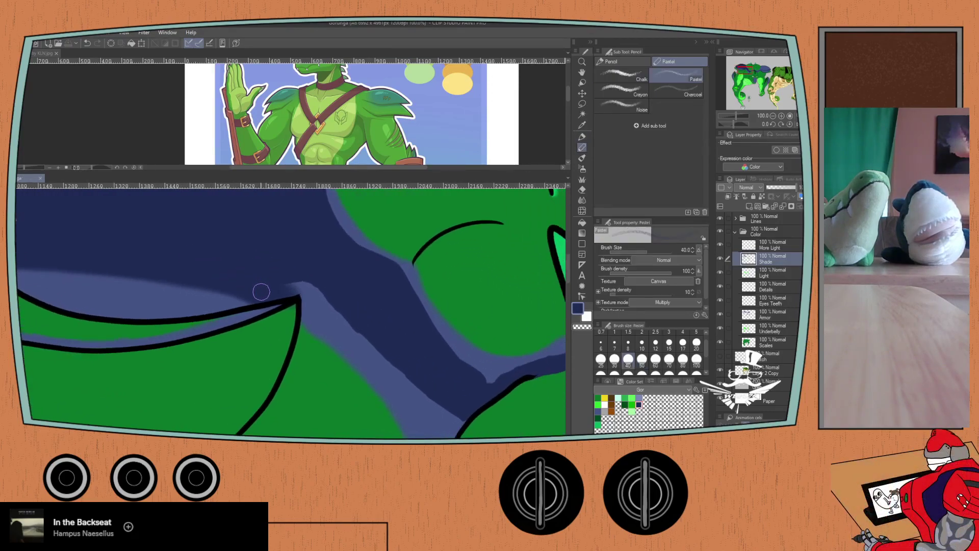
pyautogui.press('b')
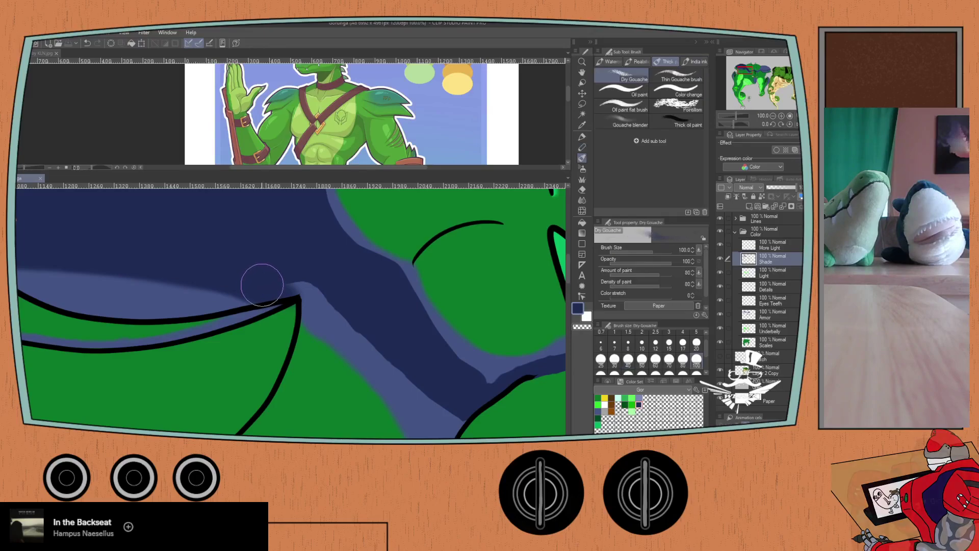
pyautogui.moveTo(267, 293)
pyautogui.mouseDown()
pyautogui.moveTo(355, 355)
pyautogui.moveTo(306, 318)
pyautogui.mouseUp()
pyautogui.moveTo(252, 286); pyautogui.dragTo(222, 264)
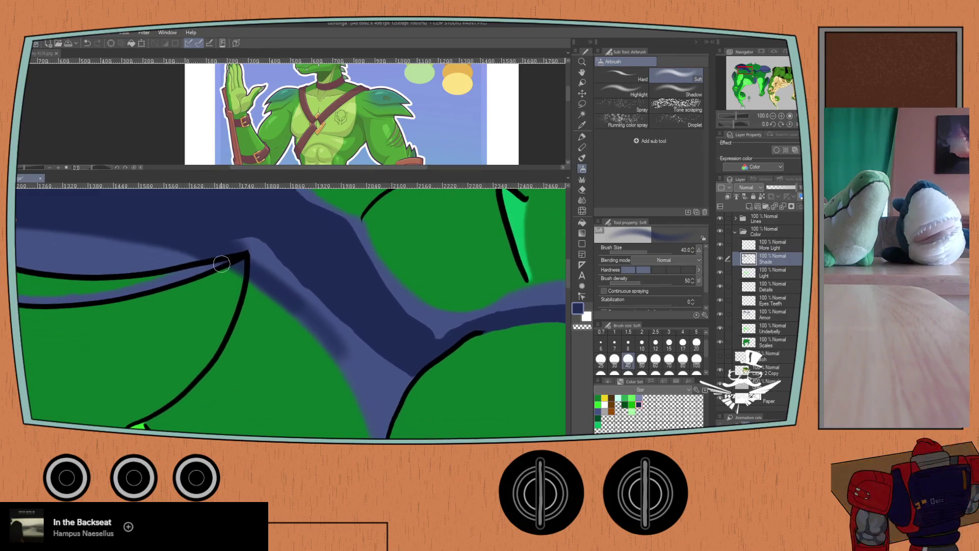
pyautogui.moveTo(275, 288)
pyautogui.mouseDown()
pyautogui.moveTo(347, 367)
pyautogui.moveTo(387, 393)
pyautogui.moveTo(364, 381)
pyautogui.moveTo(418, 393)
pyautogui.moveTo(324, 339)
pyautogui.mouseUp()
pyautogui.hotkey('ctrl', 'z')
pyautogui.moveTo(286, 301)
pyautogui.mouseDown()
pyautogui.moveTo(373, 388)
pyautogui.moveTo(395, 376)
pyautogui.mouseUp()
pyautogui.moveTo(294, 306)
pyautogui.mouseDown()
pyautogui.moveTo(398, 400)
pyautogui.moveTo(444, 394)
pyautogui.mouseUp()
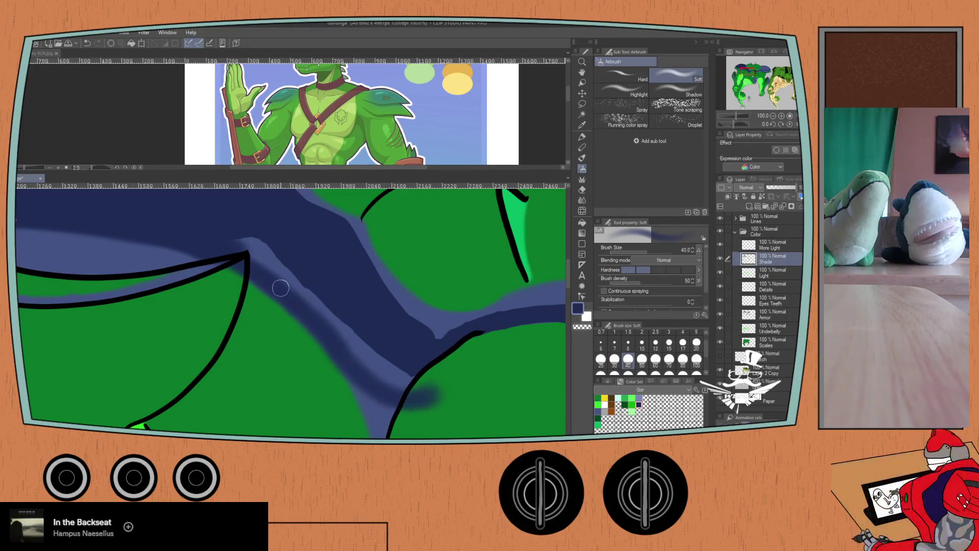
pyautogui.press('e')
pyautogui.moveTo(428, 390)
pyautogui.mouseDown()
pyautogui.moveTo(439, 383)
pyautogui.moveTo(419, 403)
pyautogui.moveTo(421, 391)
pyautogui.mouseUp()
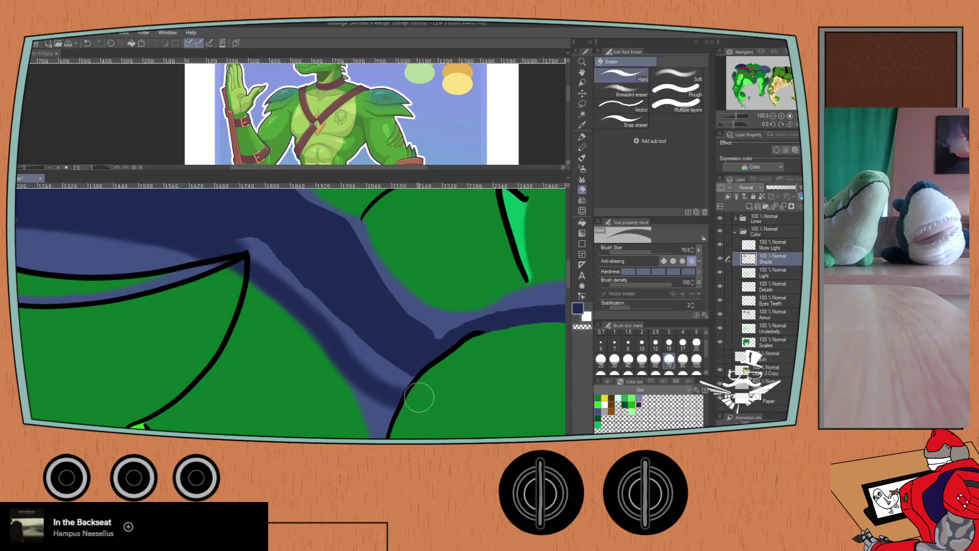
# - Fill the blue gap between the soft edge and the neck shadow beside the left shoulder pad with the size 50 Milli pen
pyautogui.press('p')
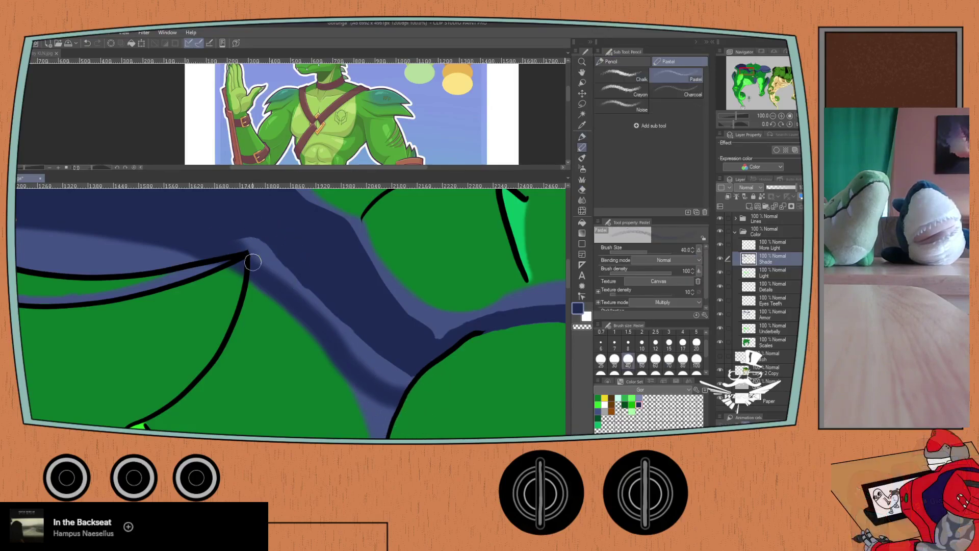
pyautogui.press('p')
pyautogui.moveTo(240, 253)
pyautogui.mouseDown()
pyautogui.moveTo(290, 279)
pyautogui.moveTo(250, 251)
pyautogui.moveTo(244, 233)
pyautogui.moveTo(258, 237)
pyautogui.moveTo(346, 347)
pyautogui.moveTo(358, 351)
pyautogui.moveTo(353, 336)
pyautogui.moveTo(406, 367)
pyautogui.moveTo(361, 347)
pyautogui.moveTo(398, 379)
pyautogui.moveTo(348, 343)
pyautogui.moveTo(398, 381)
pyautogui.moveTo(341, 336)
pyautogui.moveTo(386, 381)
pyautogui.moveTo(335, 336)
pyautogui.moveTo(397, 388)
pyautogui.moveTo(356, 348)
pyautogui.mouseUp()
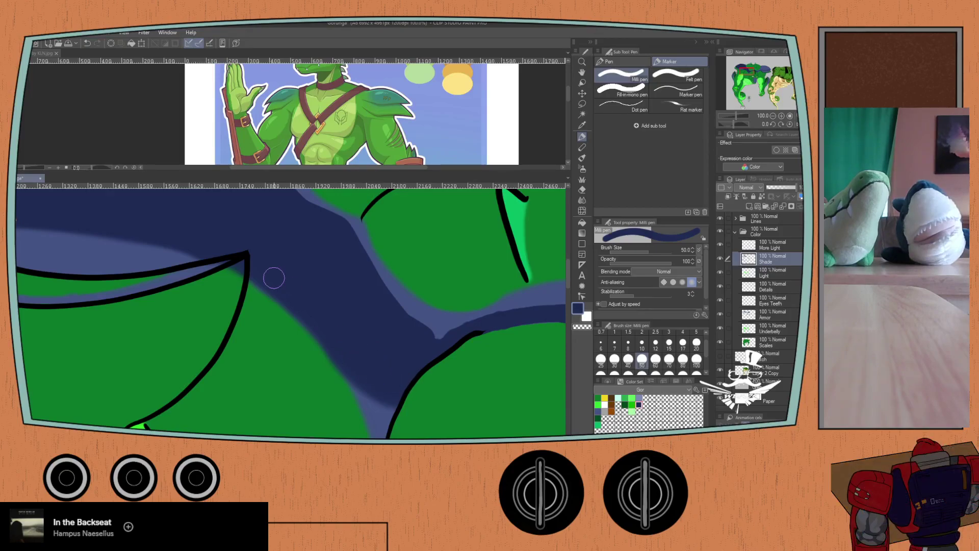
# - Airbrush a soft navy shadow edge across the lower part of the right shoulder pad with the size 40 Soft airbrush
pyautogui.scroll(-4, 274, 277)
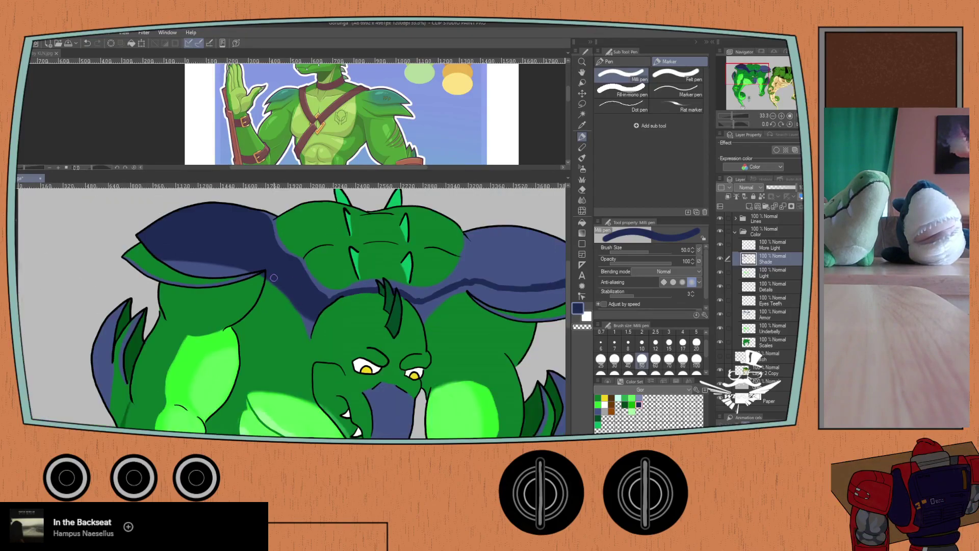
pyautogui.moveTo(200, 291); pyautogui.dragTo(91, 279)
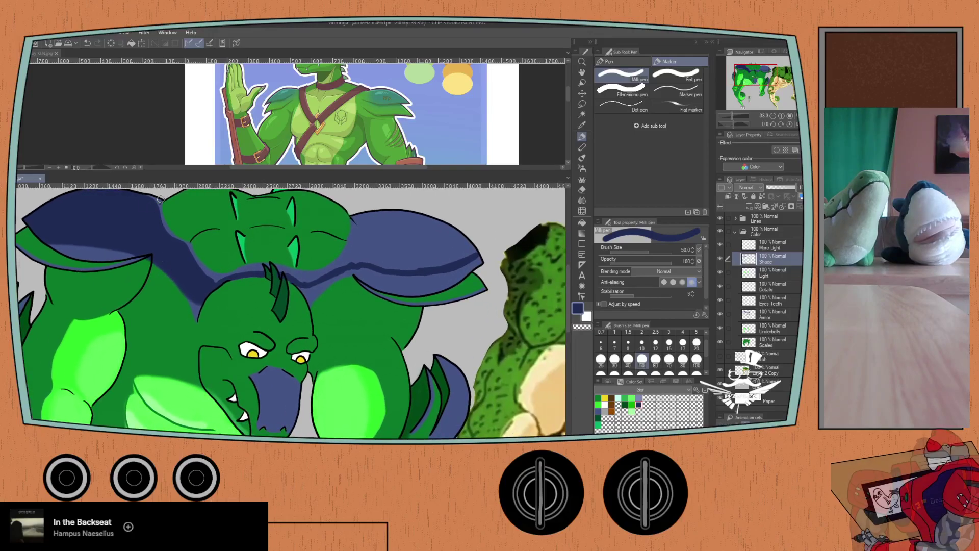
pyautogui.scroll(2, 306, 301)
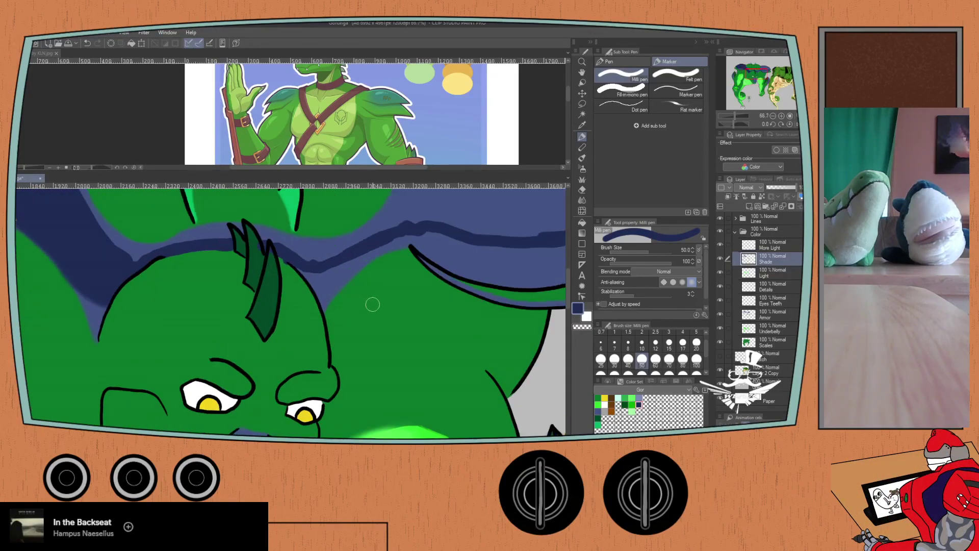
pyautogui.moveTo(486, 261); pyautogui.dragTo(283, 307)
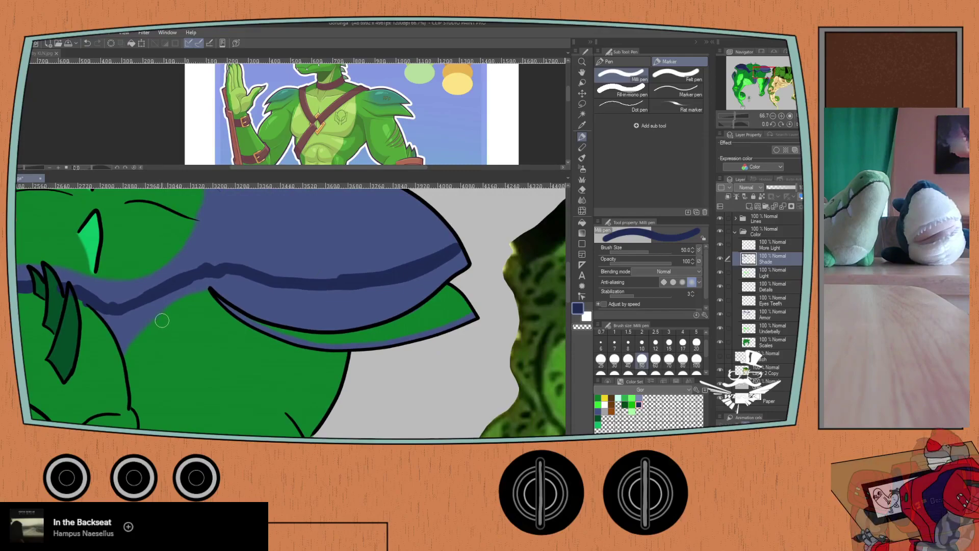
pyautogui.press('b')
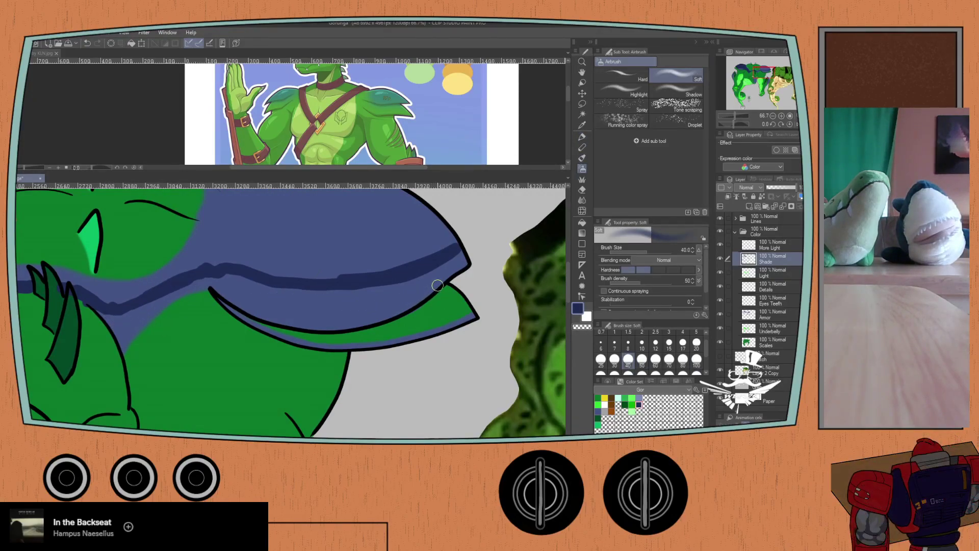
pyautogui.moveTo(441, 282)
pyautogui.mouseDown()
pyautogui.moveTo(308, 277)
pyautogui.moveTo(246, 296)
pyautogui.moveTo(424, 294)
pyautogui.moveTo(350, 285)
pyautogui.mouseUp()
pyautogui.moveTo(287, 286); pyautogui.dragTo(239, 293)
pyautogui.moveTo(352, 289); pyautogui.dragTo(394, 295)
pyautogui.moveTo(252, 293)
pyautogui.mouseDown()
pyautogui.moveTo(231, 297)
pyautogui.moveTo(297, 288)
pyautogui.mouseUp()
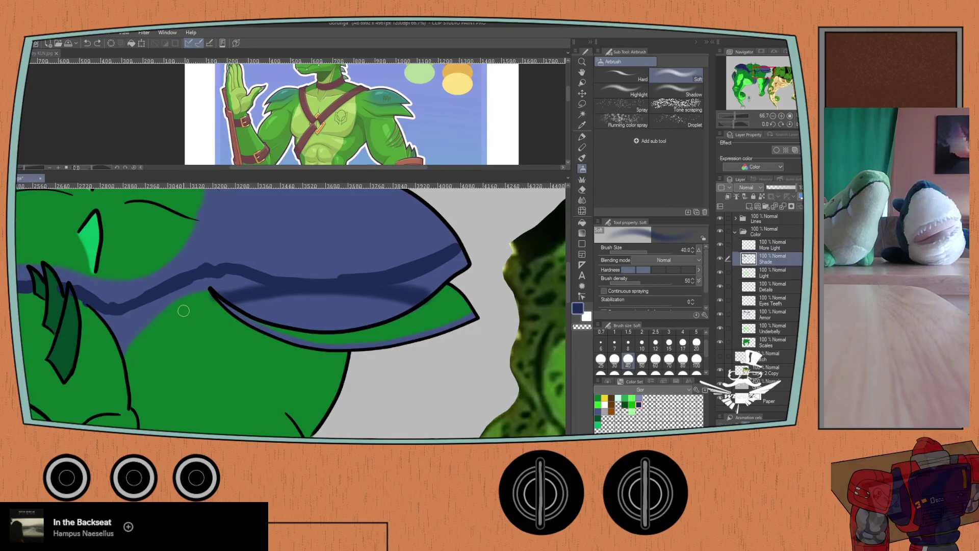
# - Airbrush a dark green shadow on the green shoulder between the head and the right shoulder pad's inner tip
pyautogui.moveTo(197, 284); pyautogui.dragTo(241, 287)
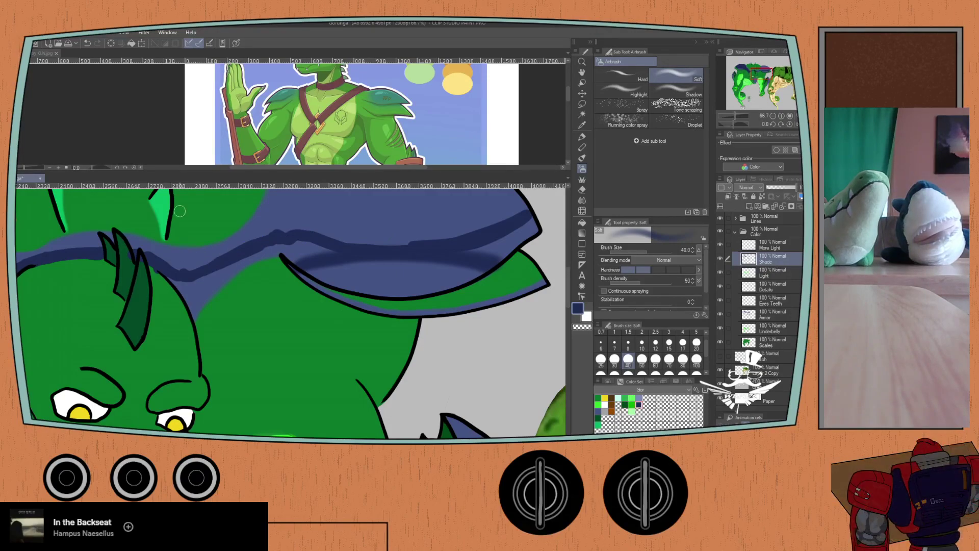
pyautogui.scroll(-1, 179, 210)
pyautogui.moveTo(98, 297); pyautogui.dragTo(220, 337)
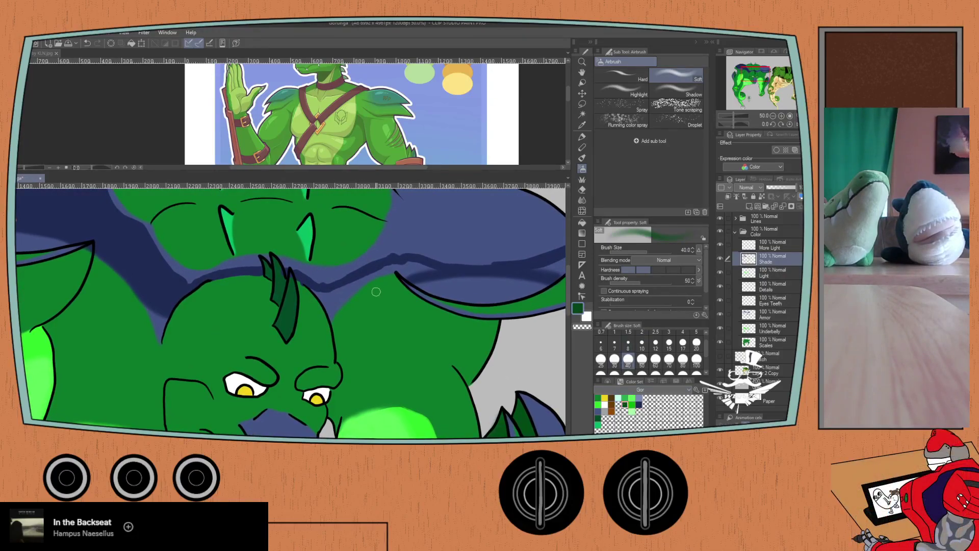
pyautogui.moveTo(396, 280); pyautogui.dragTo(380, 289)
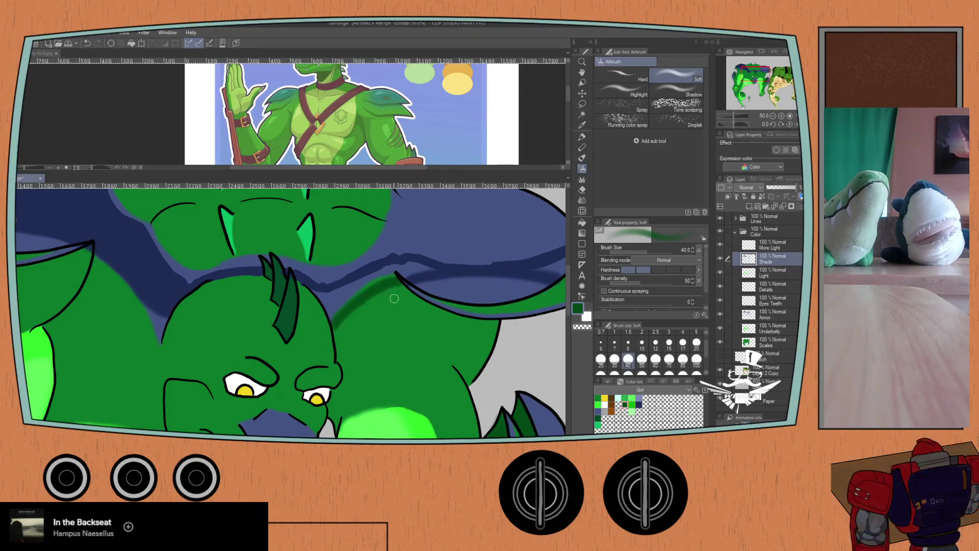
# - Airbrush dark navy along the blue neck's lower edge between the head and the right shoulder pad
pyautogui.click(639, 405)
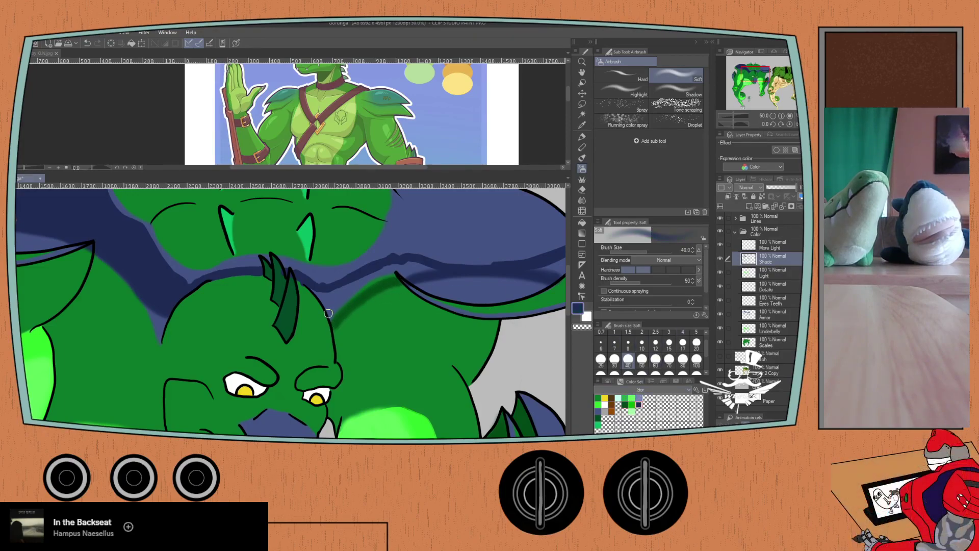
pyautogui.moveTo(341, 305); pyautogui.dragTo(380, 276)
pyautogui.moveTo(339, 307); pyautogui.dragTo(386, 274)
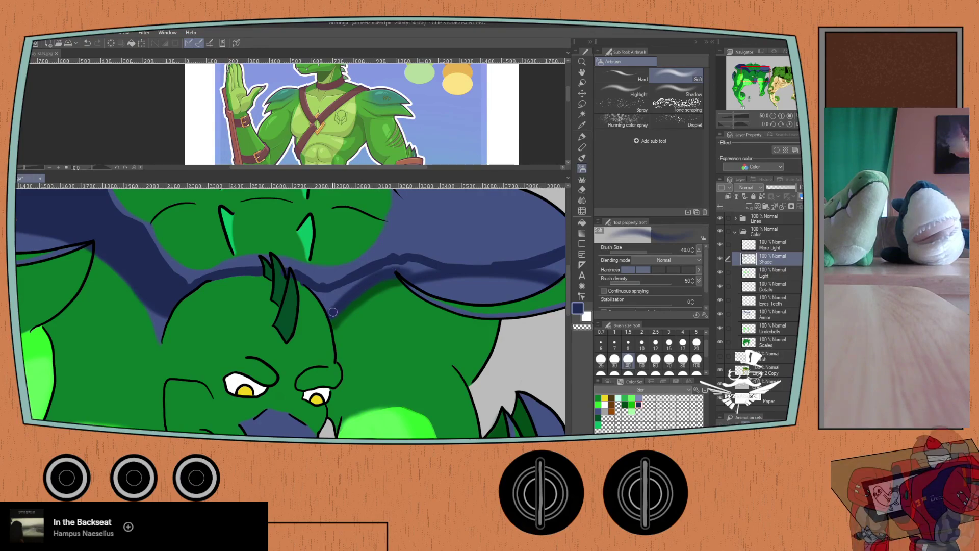
# - Fill the band between the navy line and the airbrushed edges on the neck and right shoulder pad with the size 50 Milli pen
pyautogui.press('p')
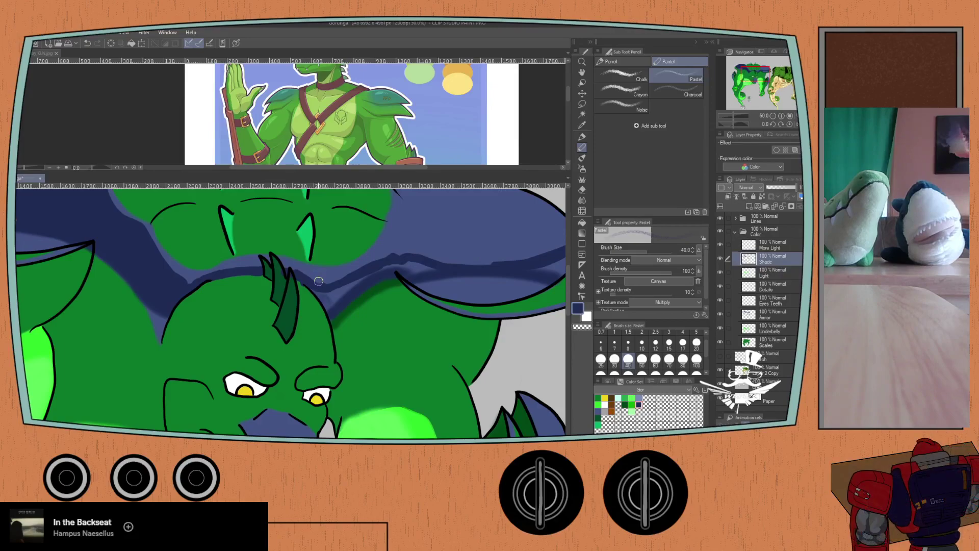
pyautogui.press('p')
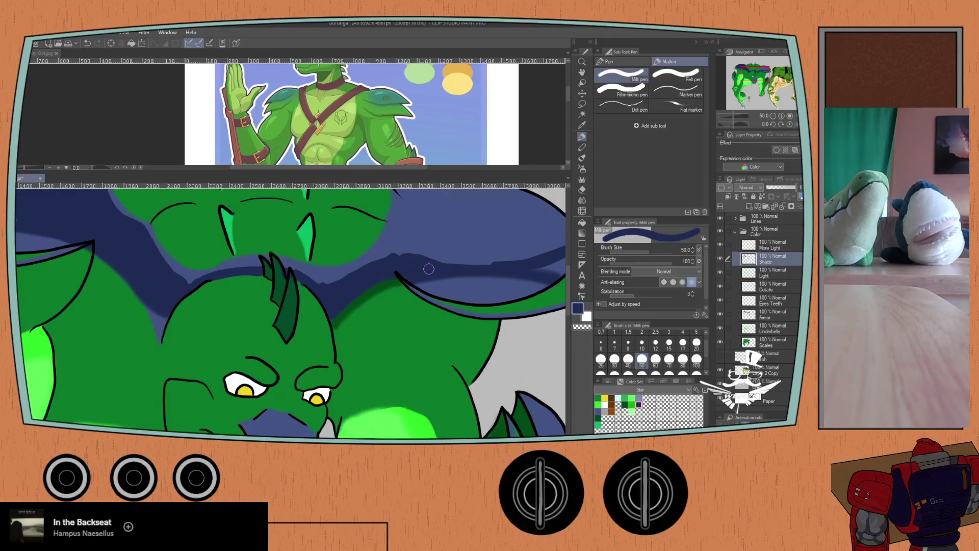
pyautogui.moveTo(515, 260); pyautogui.dragTo(468, 266)
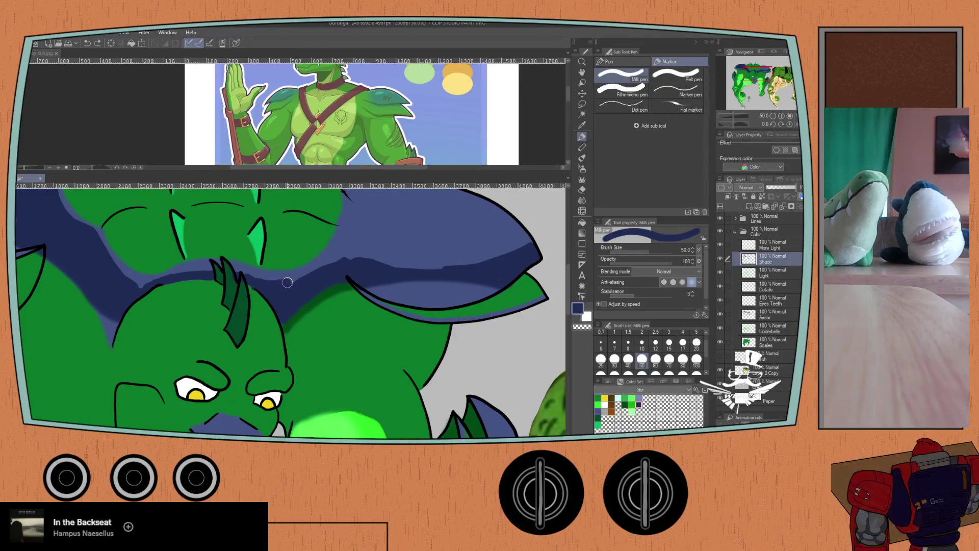
# - Outline the upper part of the right shoulder pad and fill it with dark navy using the Milli pen
pyautogui.scroll(-1, 301, 267)
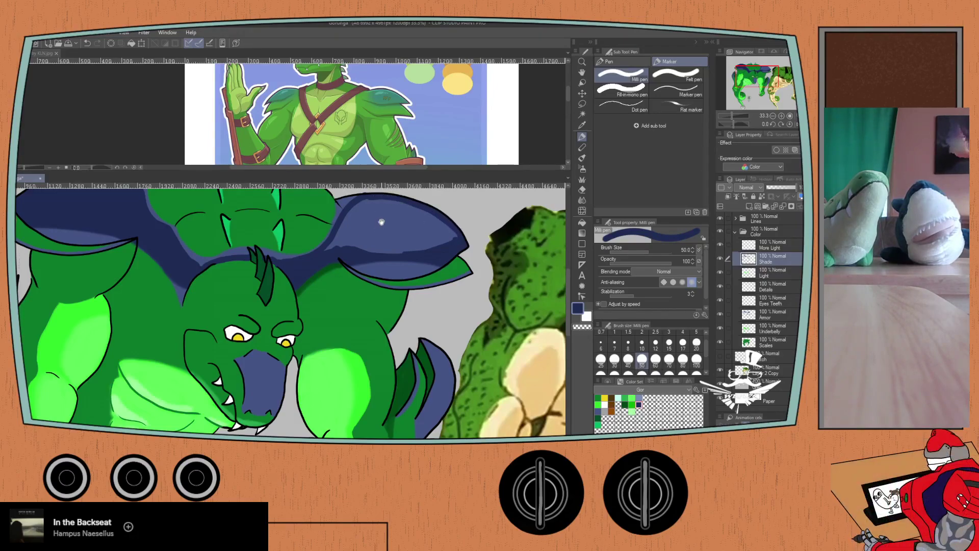
pyautogui.moveTo(382, 222); pyautogui.dragTo(400, 262)
pyautogui.press('e')
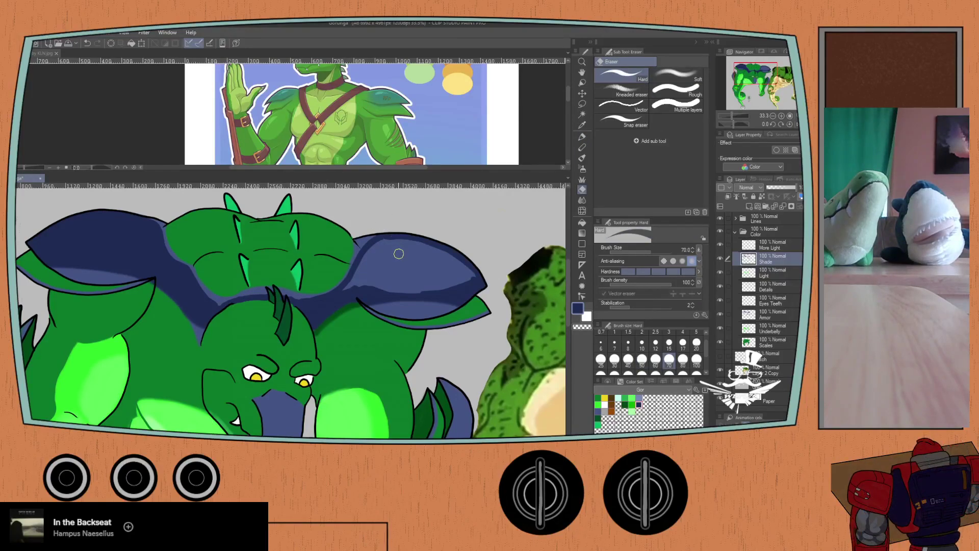
pyautogui.press('p')
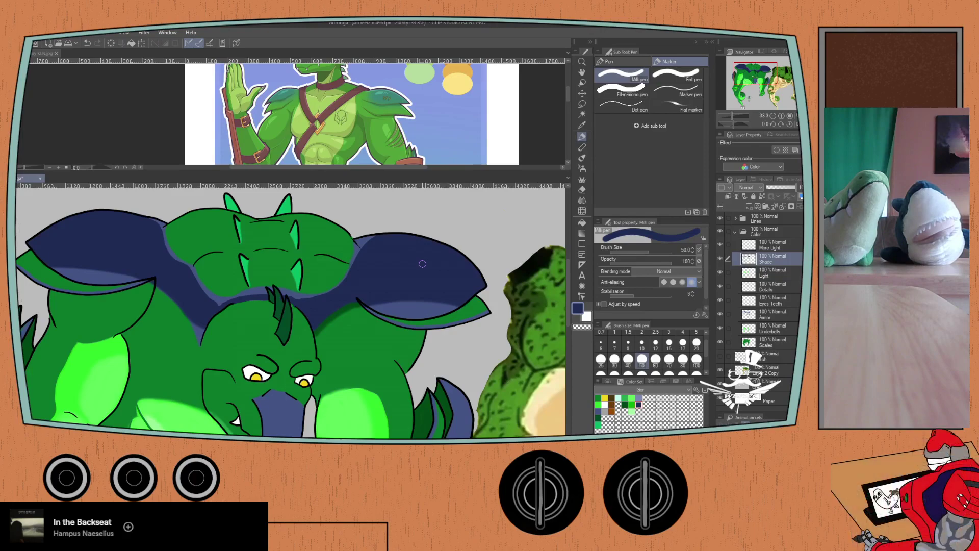
# - Airbrush navy over the light blue rim between the left shoulder pad and the green back, down to the head spikes
pyautogui.scroll(2, 108, 280)
pyautogui.moveTo(169, 268); pyautogui.dragTo(185, 312)
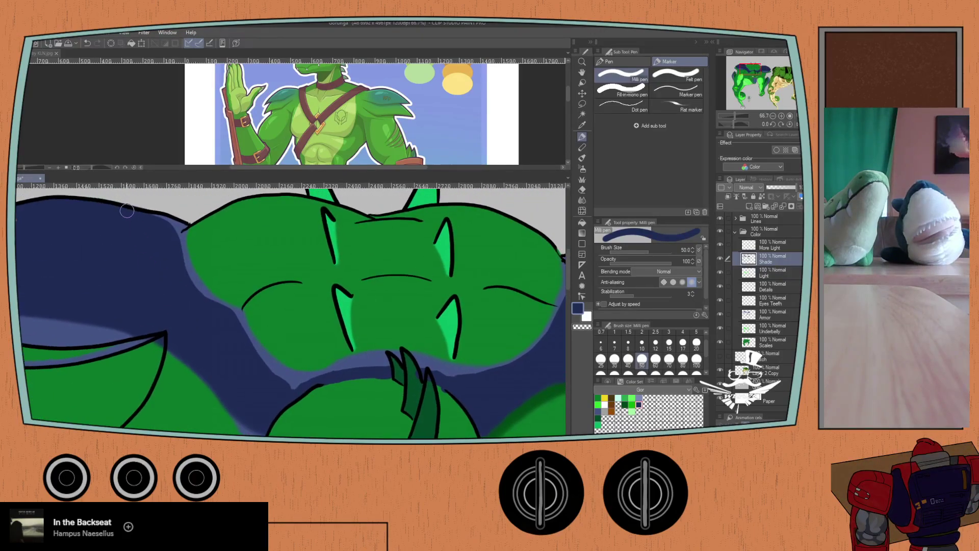
pyautogui.press('b')
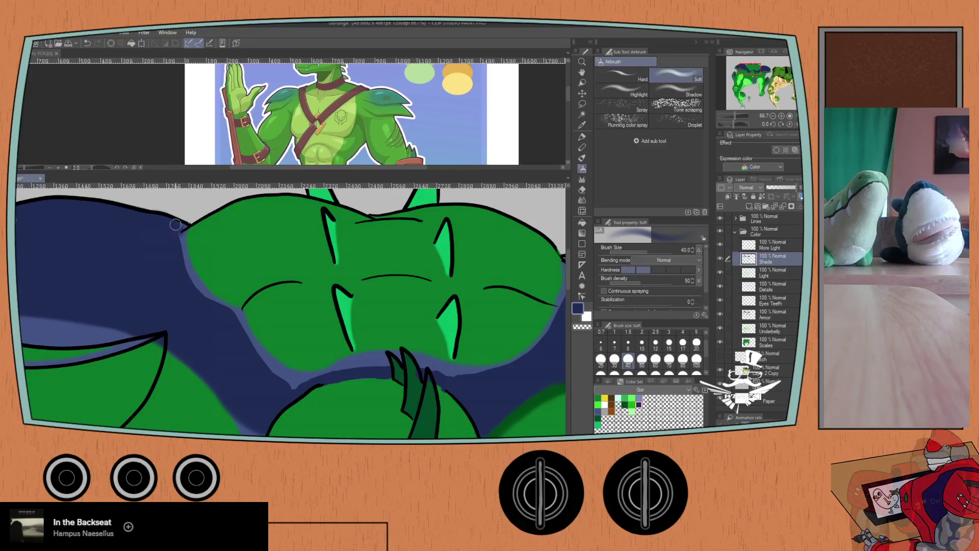
pyautogui.moveTo(181, 234); pyautogui.dragTo(200, 289)
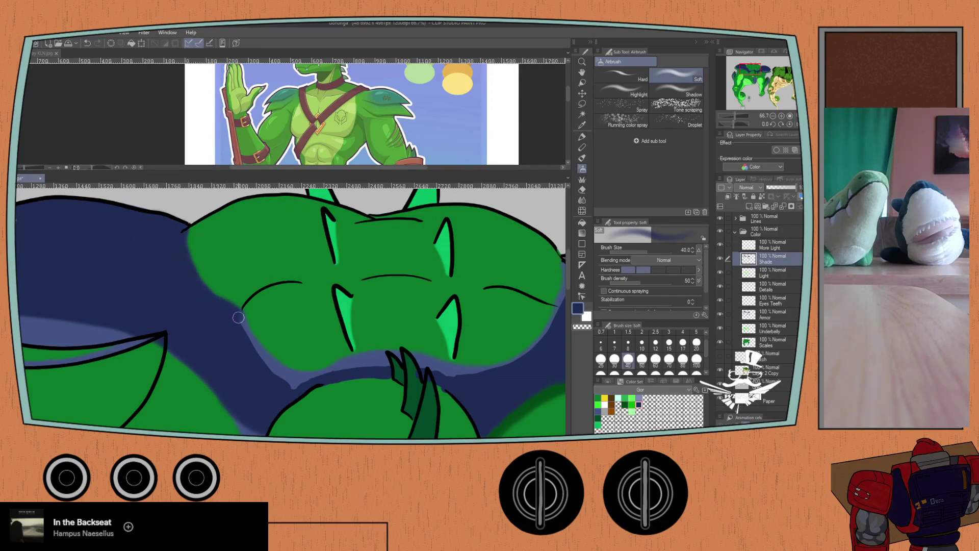
pyautogui.moveTo(237, 313); pyautogui.dragTo(292, 382)
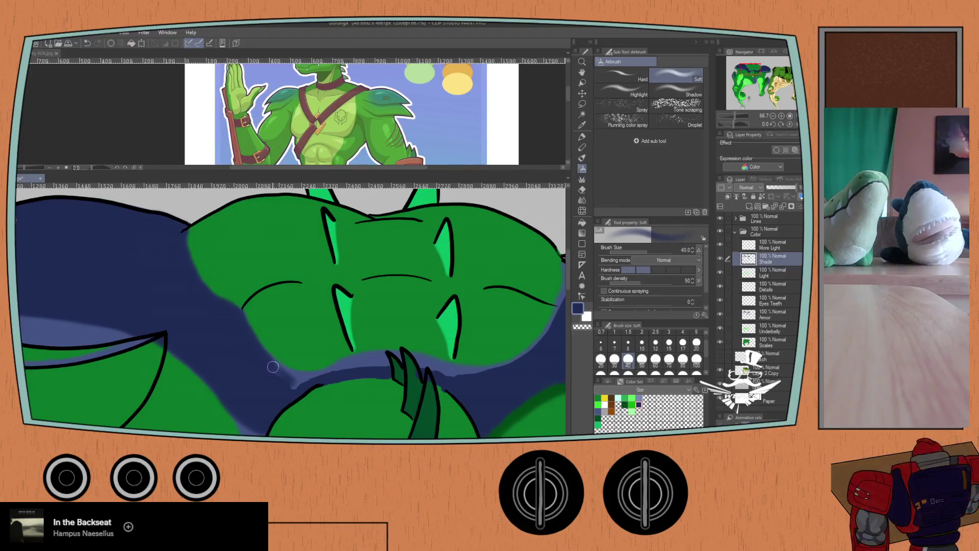
pyautogui.moveTo(298, 375); pyautogui.dragTo(319, 374)
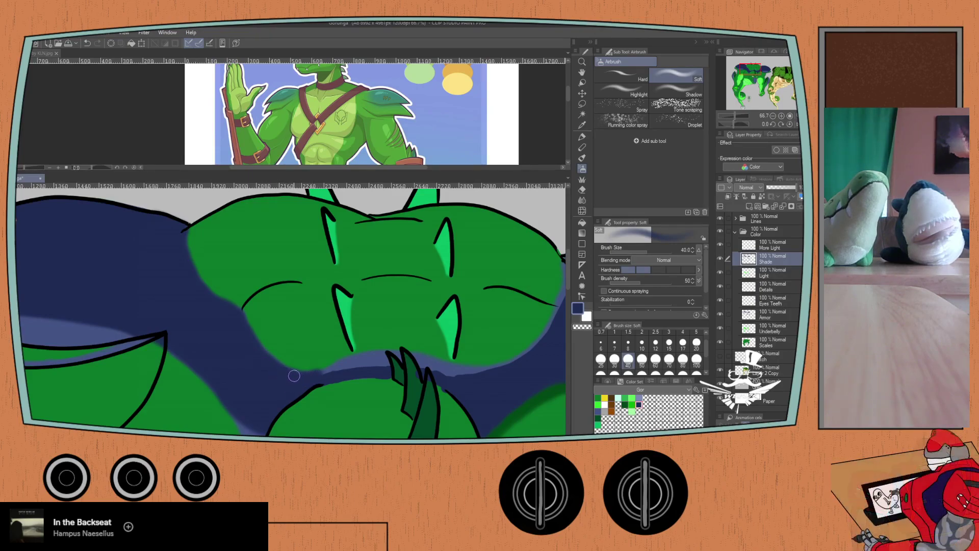
pyautogui.moveTo(320, 376)
pyautogui.mouseDown()
pyautogui.moveTo(385, 354)
pyautogui.moveTo(326, 372)
pyautogui.mouseUp()
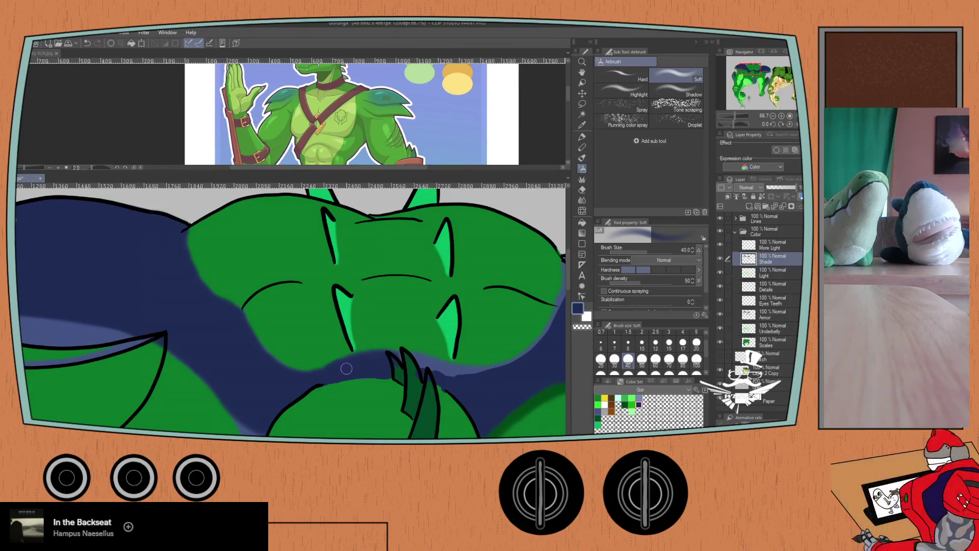
# - Continue the soft navy edge around the green back's right side, and fill the right shoulder pad's upper inner corner with navy
pyautogui.hscroll(3, 289, 366)
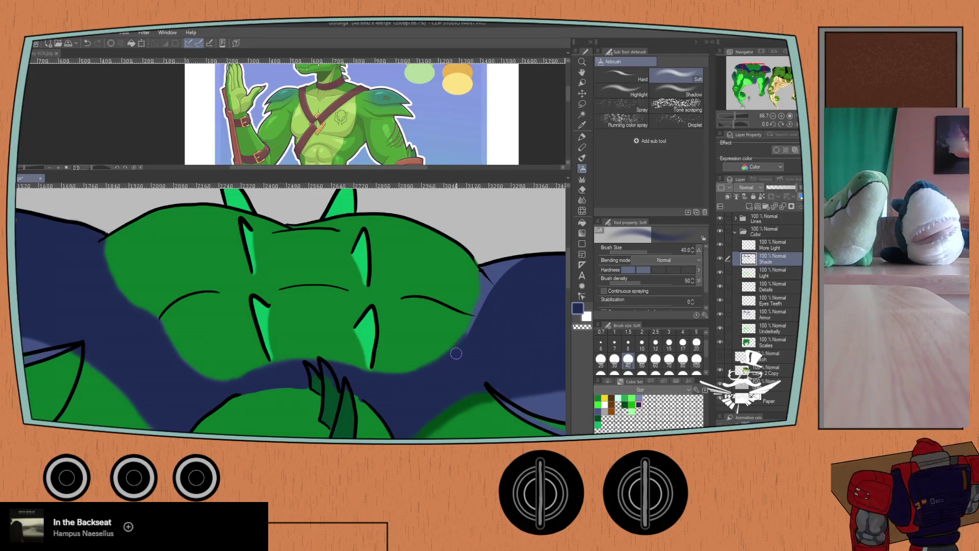
pyautogui.moveTo(474, 313)
pyautogui.mouseDown()
pyautogui.moveTo(483, 268)
pyautogui.moveTo(474, 315)
pyautogui.mouseUp()
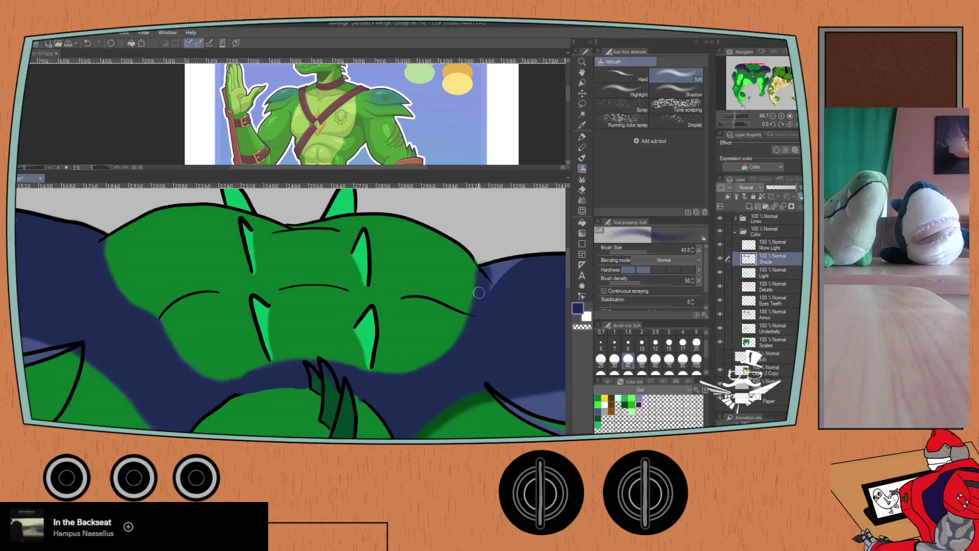
pyautogui.moveTo(493, 277)
pyautogui.mouseDown()
pyautogui.moveTo(424, 329)
pyautogui.moveTo(443, 306)
pyautogui.moveTo(446, 296)
pyautogui.moveTo(437, 296)
pyautogui.mouseUp()
pyautogui.press('p')
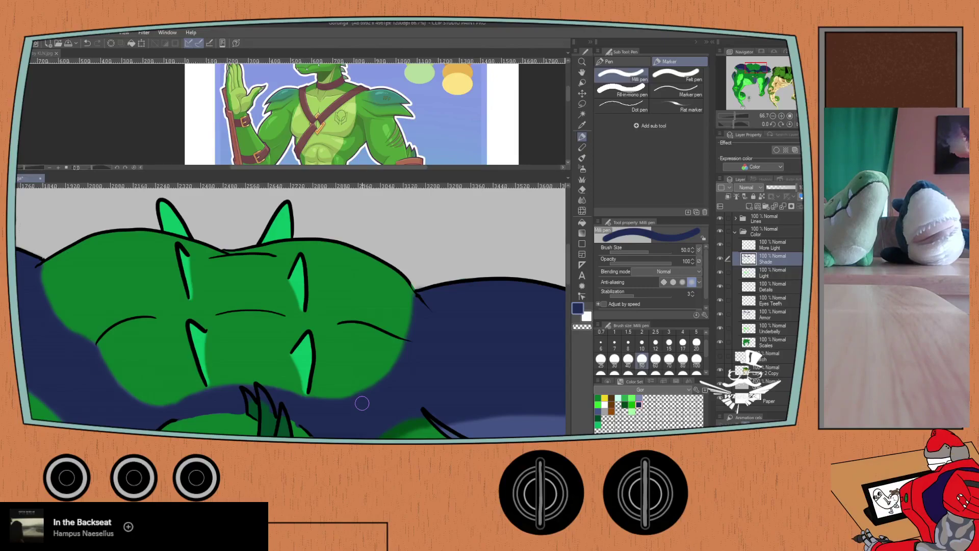
# - Try to erase the green spilling past the outline beside the right shoulder pad on the Scales layer
pyautogui.keyDown('ctrl'); pyautogui.keyDown('shift'); pyautogui.click(370, 316); pyautogui.keyUp('shift'); pyautogui.keyUp('ctrl')
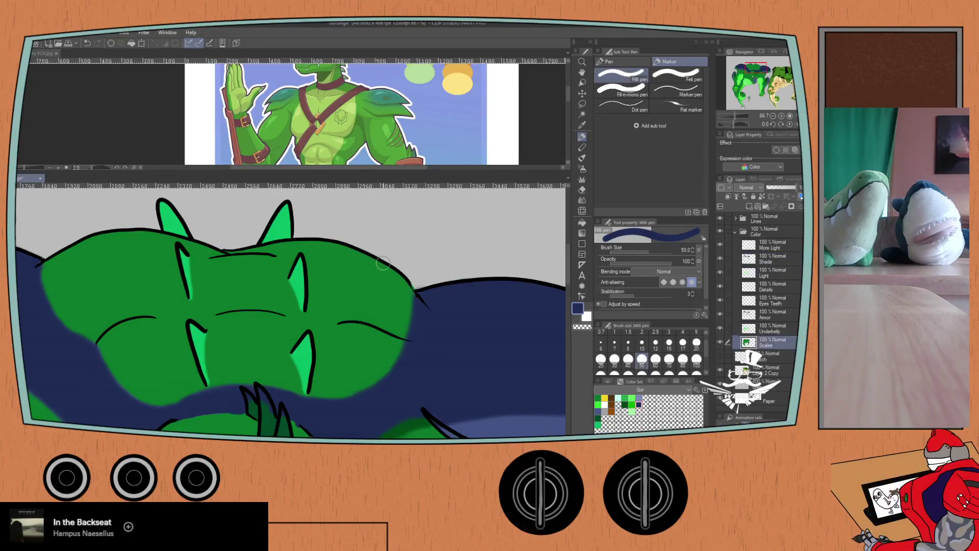
pyautogui.press('e')
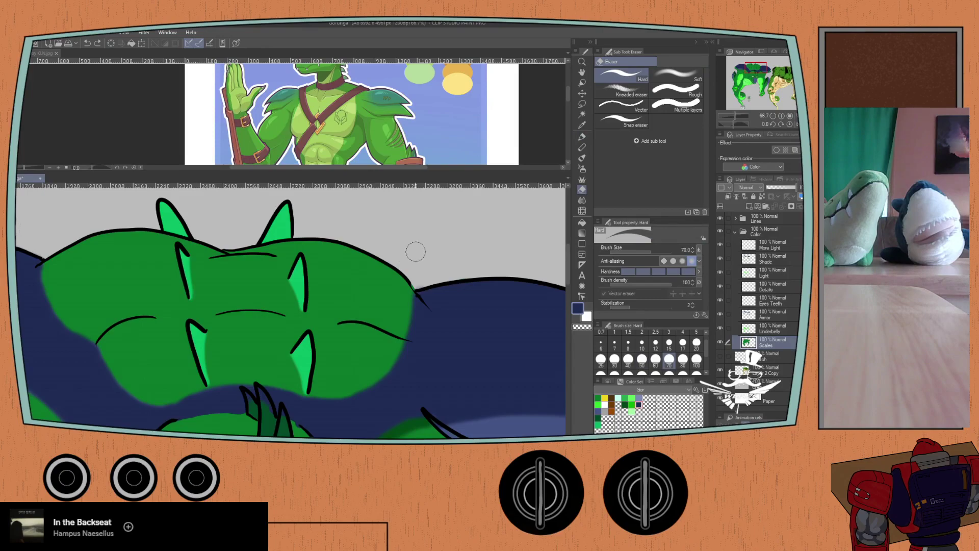
pyautogui.moveTo(418, 280); pyautogui.dragTo(414, 286)
pyautogui.scroll(1, 374, 320)
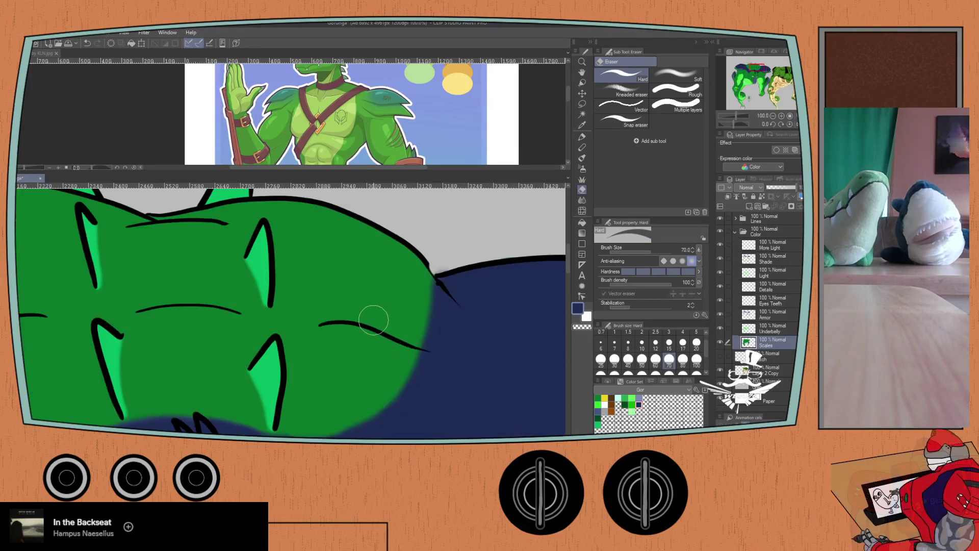
# - Expand the Lines folder and set up the G-pen with black sampled from the green back's outline
pyautogui.press('p')
pyautogui.press('p')
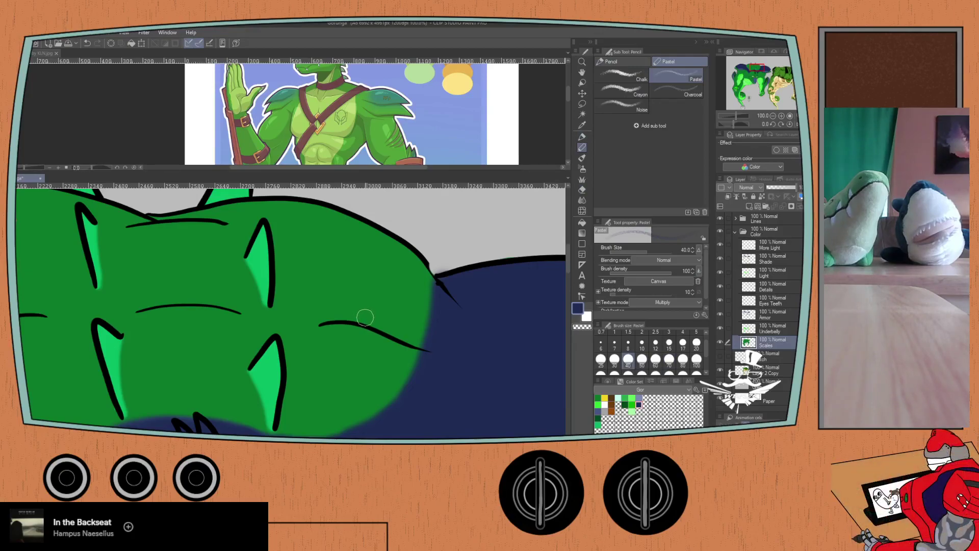
pyautogui.click(735, 218)
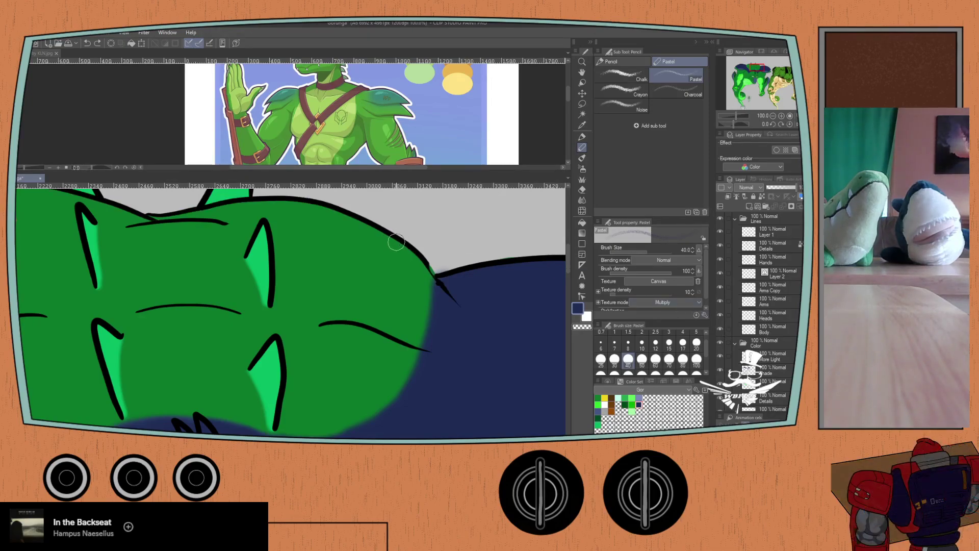
pyautogui.press('p')
pyautogui.click(609, 61)
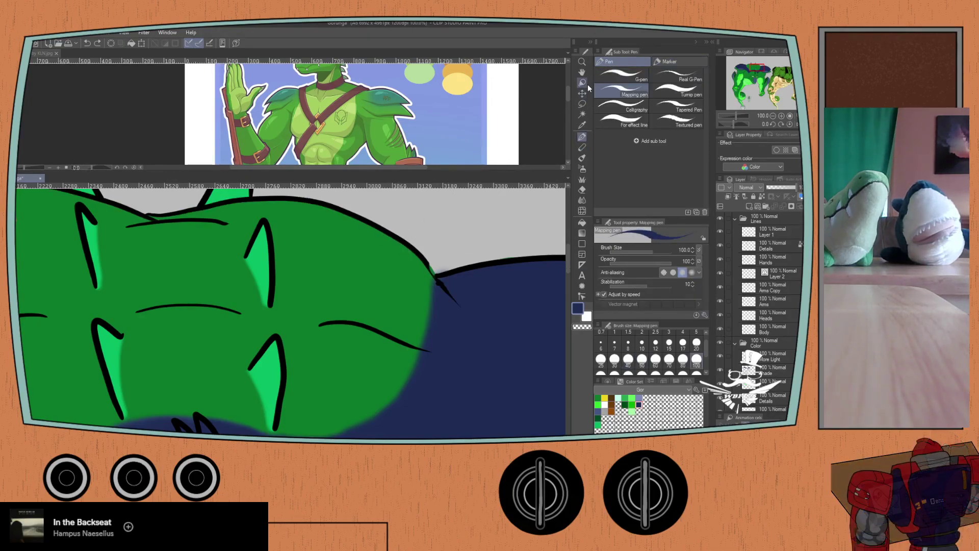
pyautogui.click(617, 77)
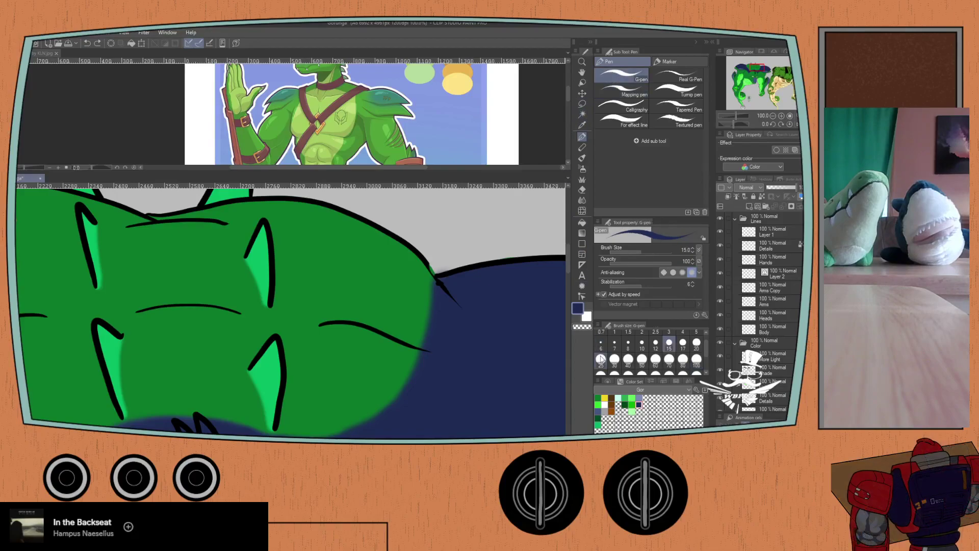
pyautogui.keyDown('alt'); pyautogui.click(430, 269); pyautogui.keyUp('alt')
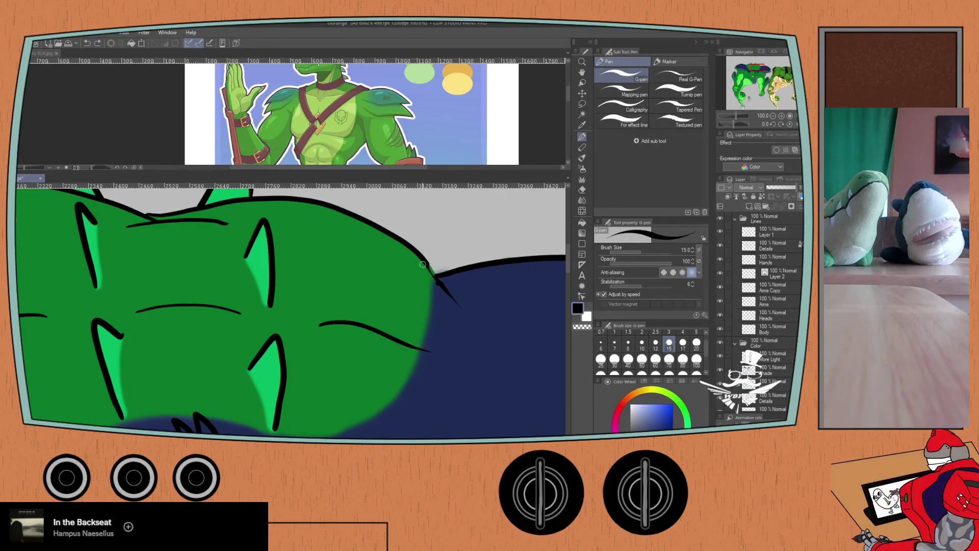
pyautogui.scroll(5, 423, 268)
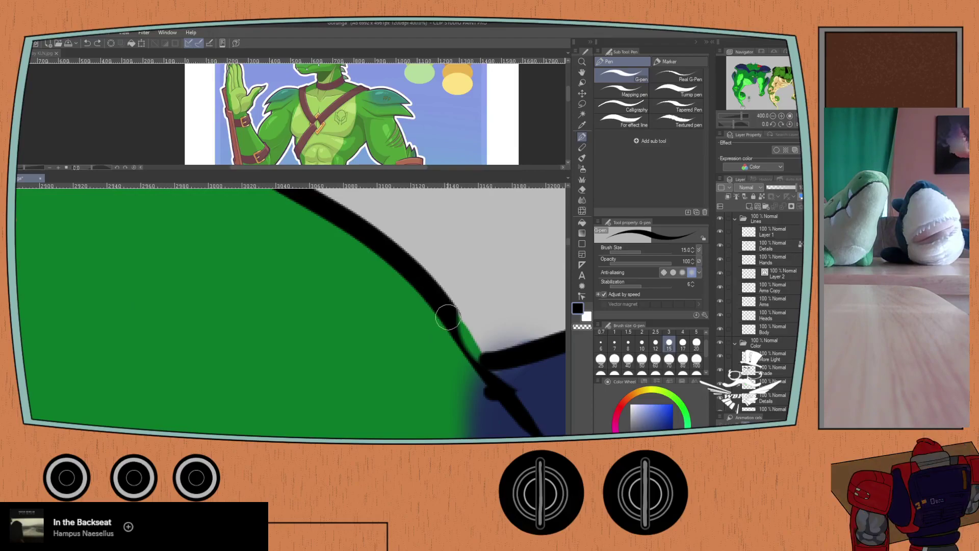
# - Try to thicken the back's outline where it meets the right shoulder pad with the size 15 G-pen
pyautogui.moveTo(449, 312); pyautogui.dragTo(478, 366)
pyautogui.hotkey('ctrl', 'z')
pyautogui.moveTo(447, 308)
pyautogui.mouseDown()
pyautogui.moveTo(452, 316)
pyautogui.moveTo(448, 305)
pyautogui.mouseUp()
pyautogui.hotkey('ctrl', 'z')
pyautogui.moveTo(455, 324); pyautogui.dragTo(482, 388)
pyautogui.hotkey('ctrl', 'z')
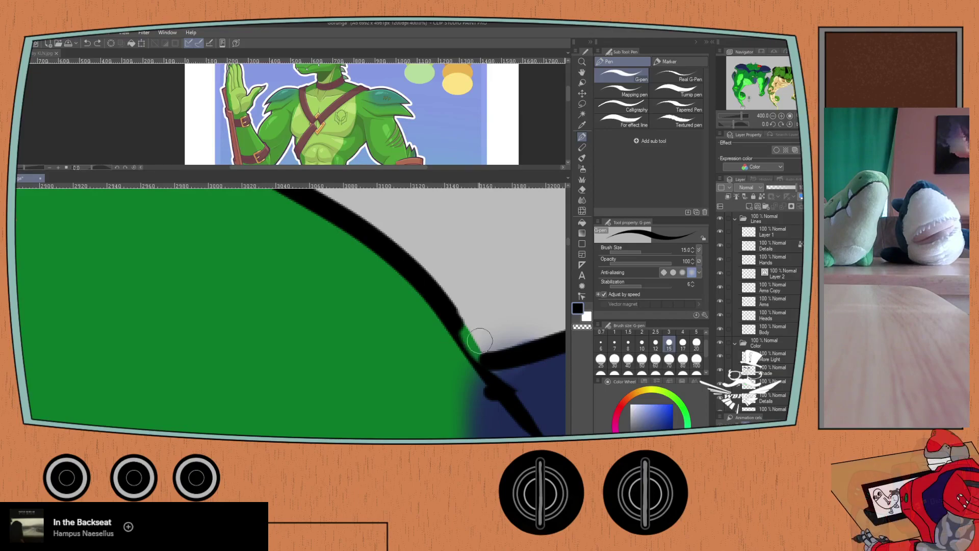
# - Set the G-pen to size 10 and cover the green gap in the outline beside the right shoulder pad
pyautogui.click(641, 344)
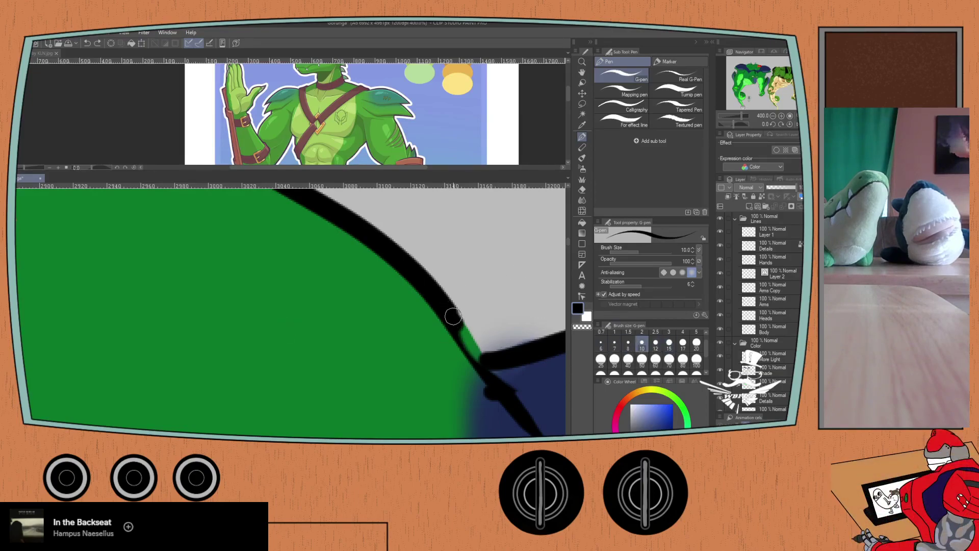
pyautogui.moveTo(467, 341)
pyautogui.mouseDown()
pyautogui.moveTo(481, 367)
pyautogui.moveTo(445, 303)
pyautogui.mouseUp()
pyautogui.hotkey('ctrl', 'z')
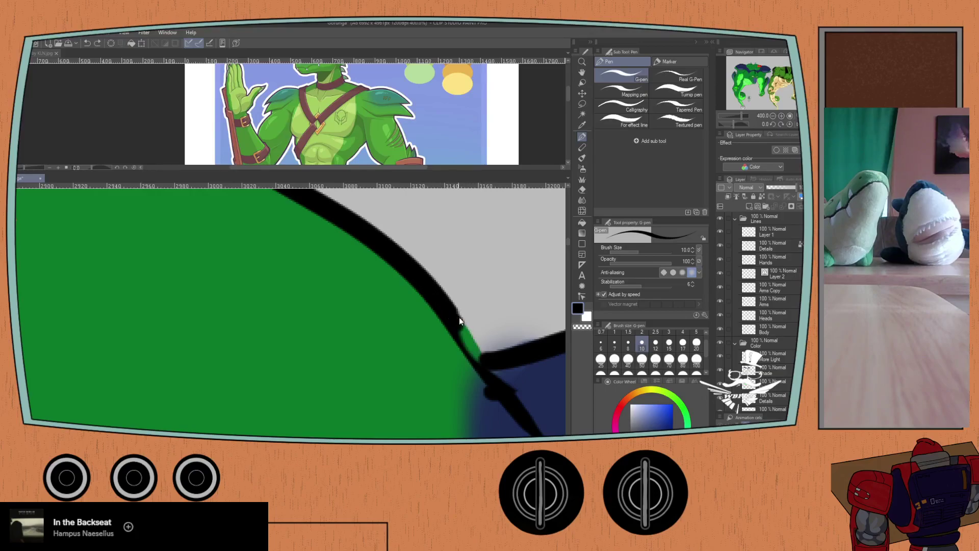
pyautogui.moveTo(482, 361); pyautogui.dragTo(444, 307)
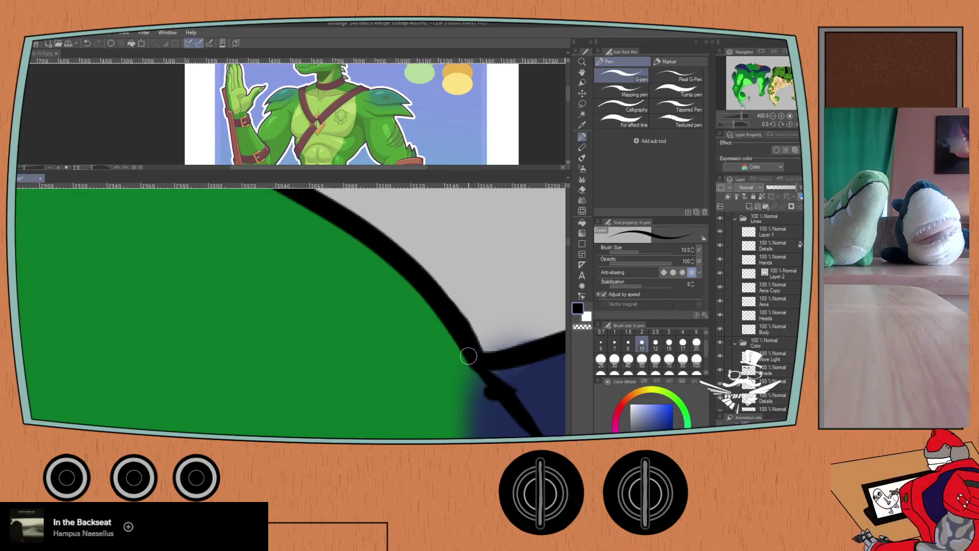
# - Try to clean up the junction of the back and right shoulder pad with the size 70 Hard eraser
pyautogui.scroll(-2, 270, 348)
pyautogui.scroll(-4, 270, 347)
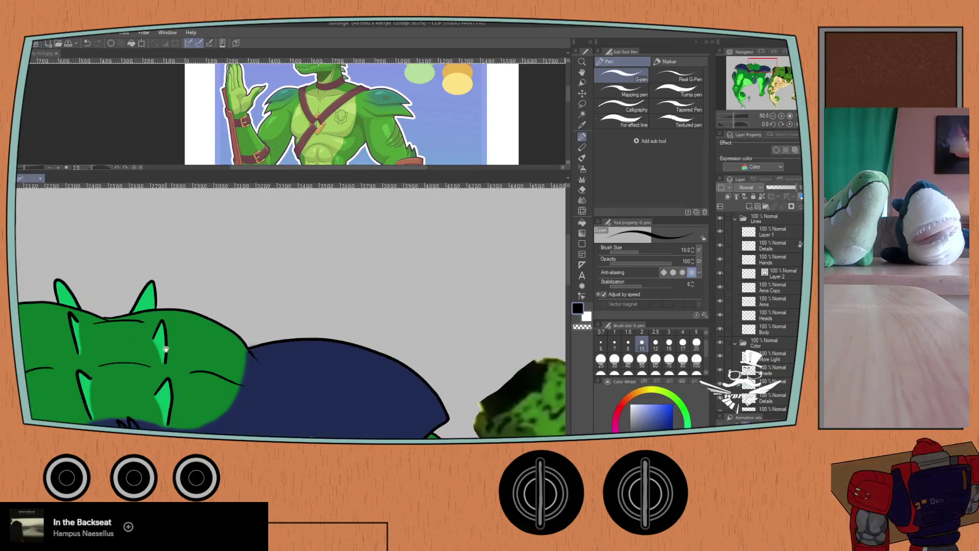
pyautogui.moveTo(105, 413); pyautogui.dragTo(232, 336)
pyautogui.scroll(3, 219, 395)
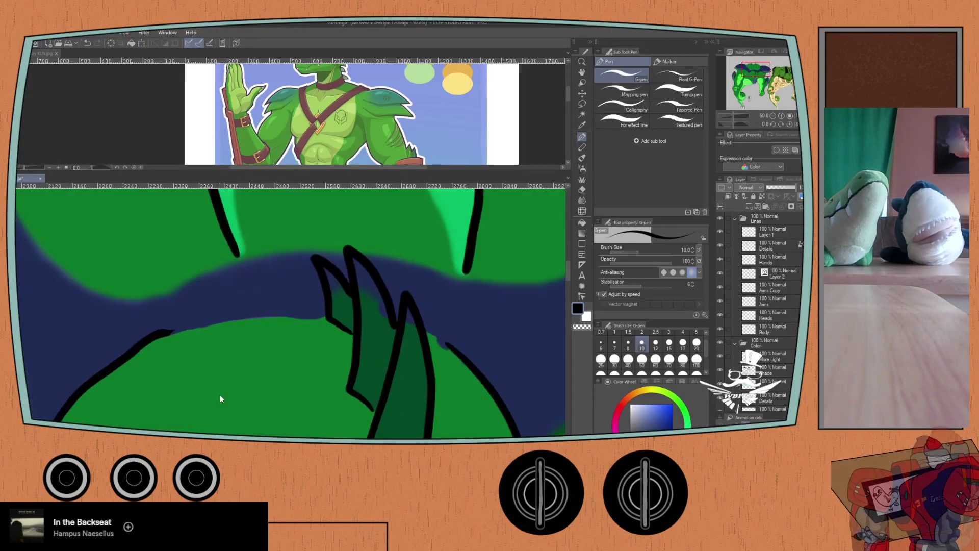
pyautogui.hscroll(10, 219, 395)
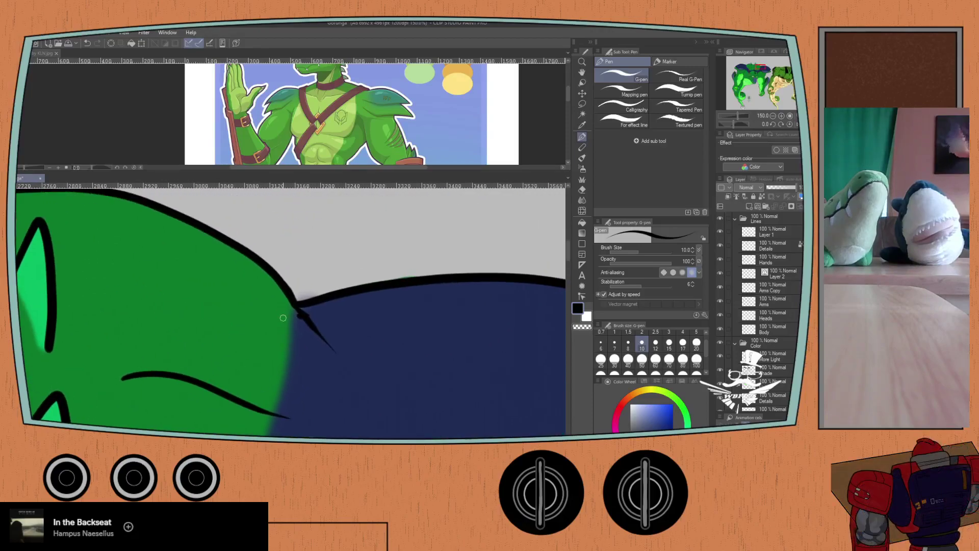
pyautogui.press('e')
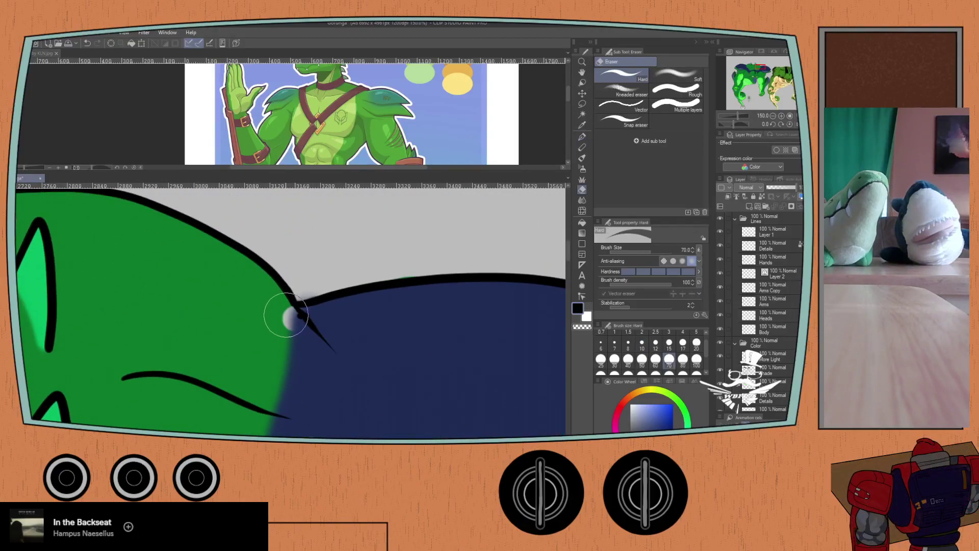
pyautogui.moveTo(278, 309); pyautogui.dragTo(259, 326)
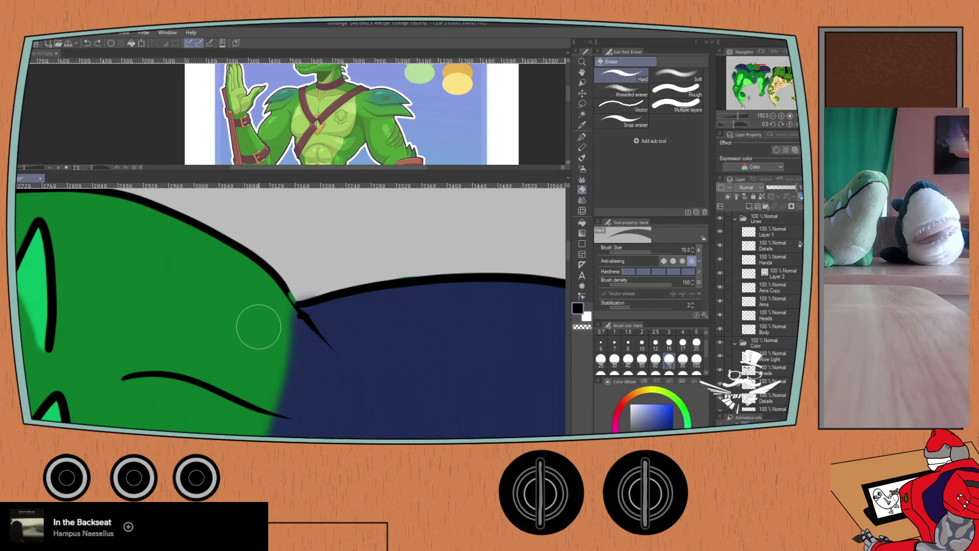
# - Fill the outline gap between the green back and right shoulder pad in black on the Body layer with the G-pen
pyautogui.click(760, 328)
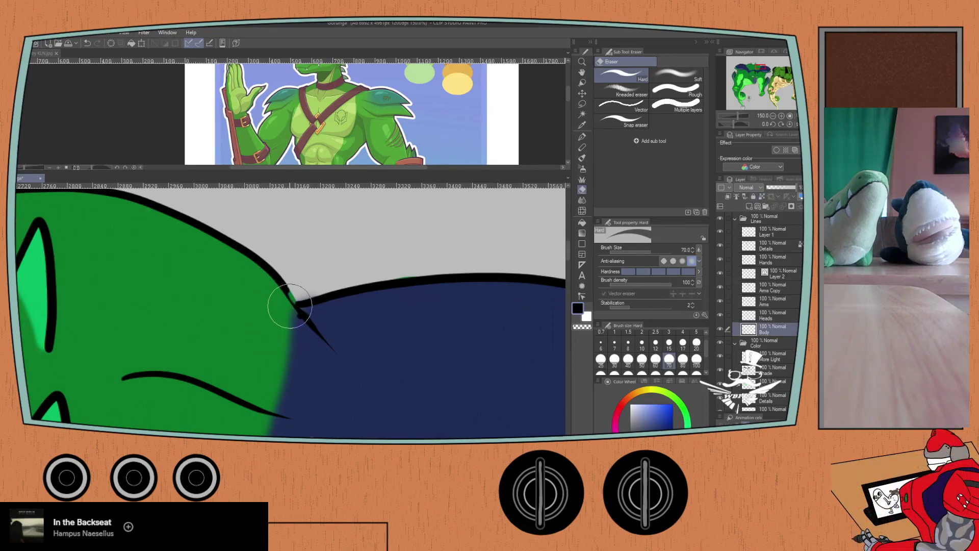
pyautogui.press('p')
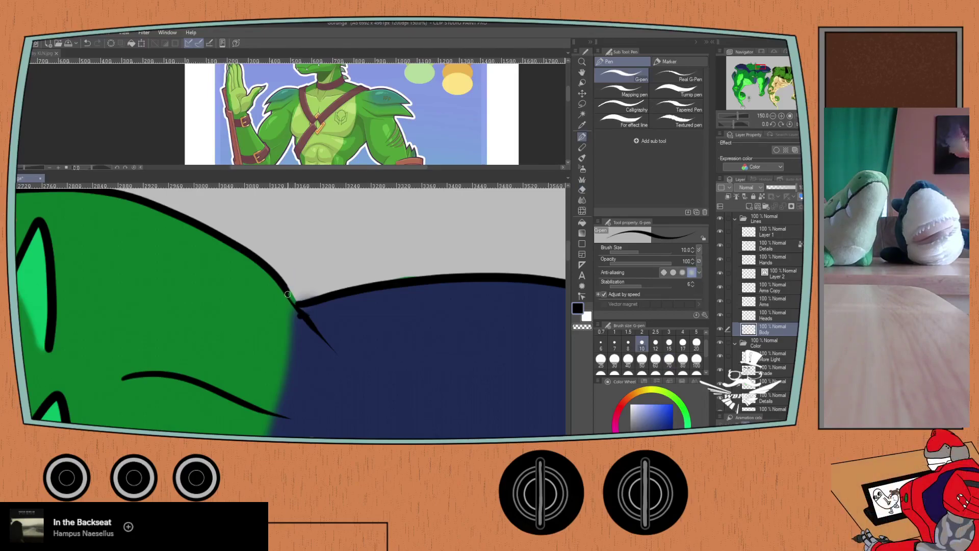
pyautogui.scroll(5, 288, 294)
pyautogui.moveTo(293, 288)
pyautogui.mouseDown()
pyautogui.moveTo(315, 307)
pyautogui.moveTo(330, 346)
pyautogui.moveTo(288, 275)
pyautogui.moveTo(259, 250)
pyautogui.moveTo(278, 256)
pyautogui.moveTo(298, 315)
pyautogui.mouseUp()
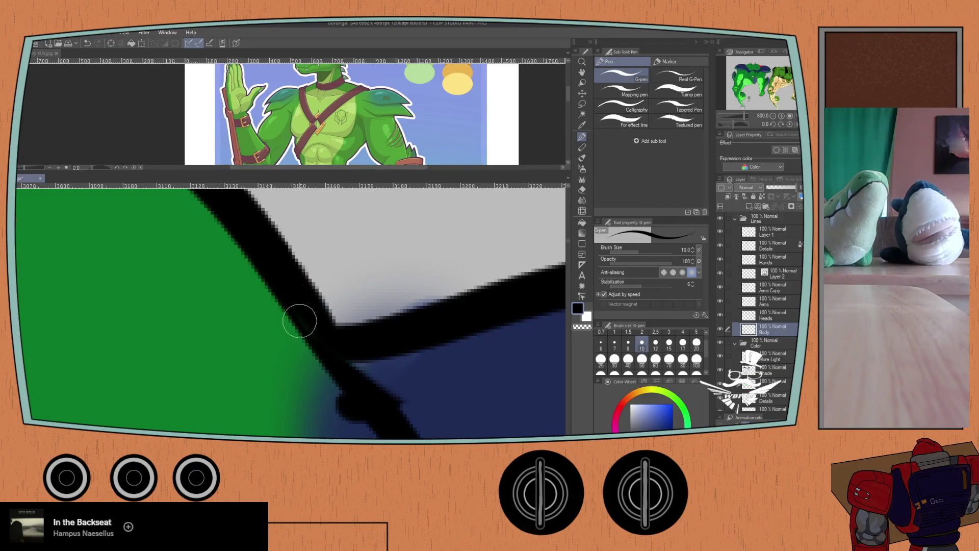
# - Smooth the bump on the short black line below the back and right shoulder pad junction with the Hard eraser at size 6
pyautogui.press('e')
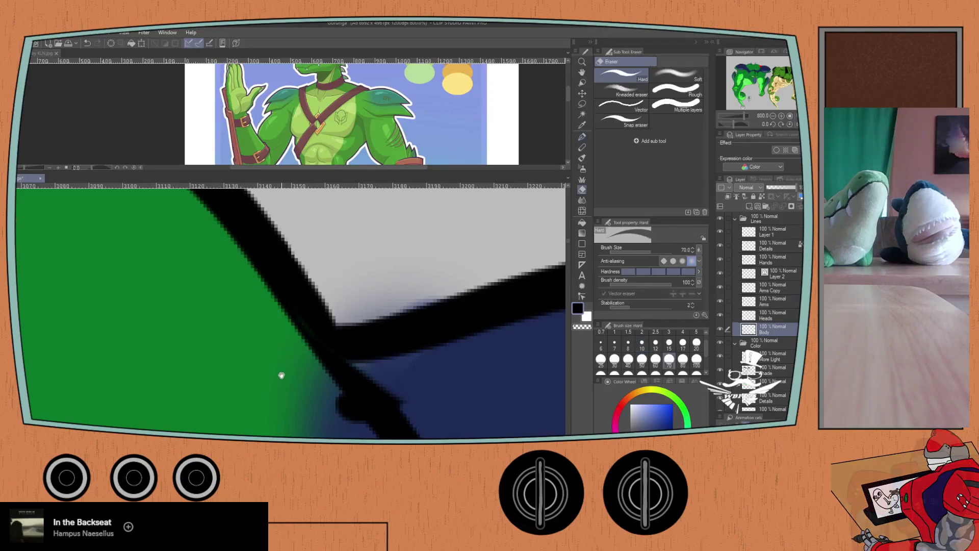
pyautogui.moveTo(282, 379); pyautogui.dragTo(262, 273)
pyautogui.press('[')
pyautogui.press('[')
pyautogui.press('[')
pyautogui.press('[')
pyautogui.press('[')
pyautogui.press('[')
pyautogui.press('[')
pyautogui.press('[')
pyautogui.press('[')
pyautogui.press('[')
pyautogui.press('[')
pyautogui.press('[')
pyautogui.press('[')
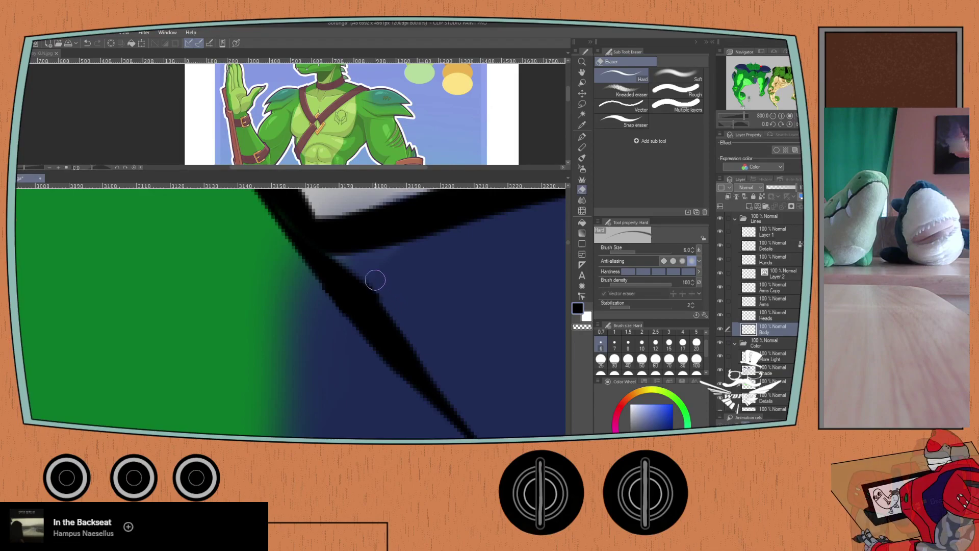
pyautogui.scroll(-6, 234, 290)
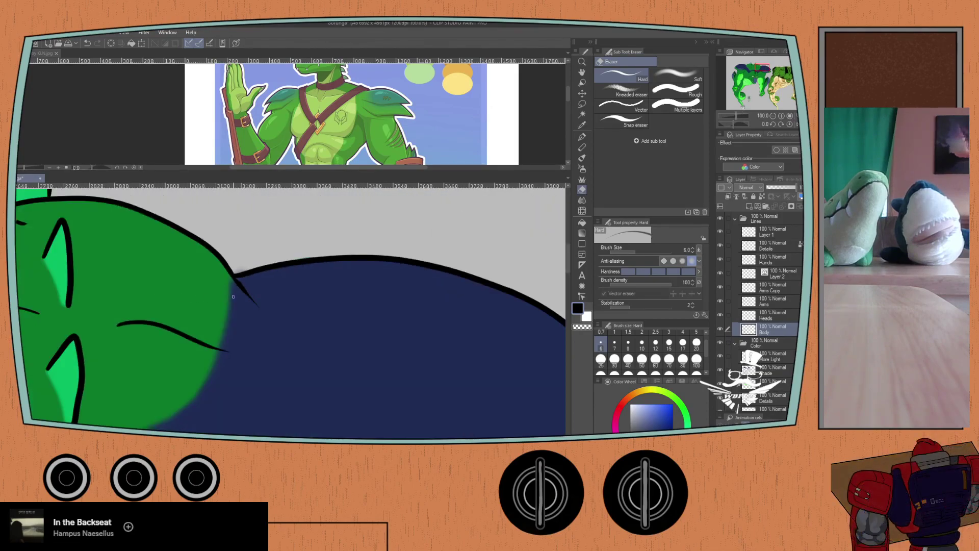
pyautogui.scroll(2, 233, 296)
pyautogui.press('p')
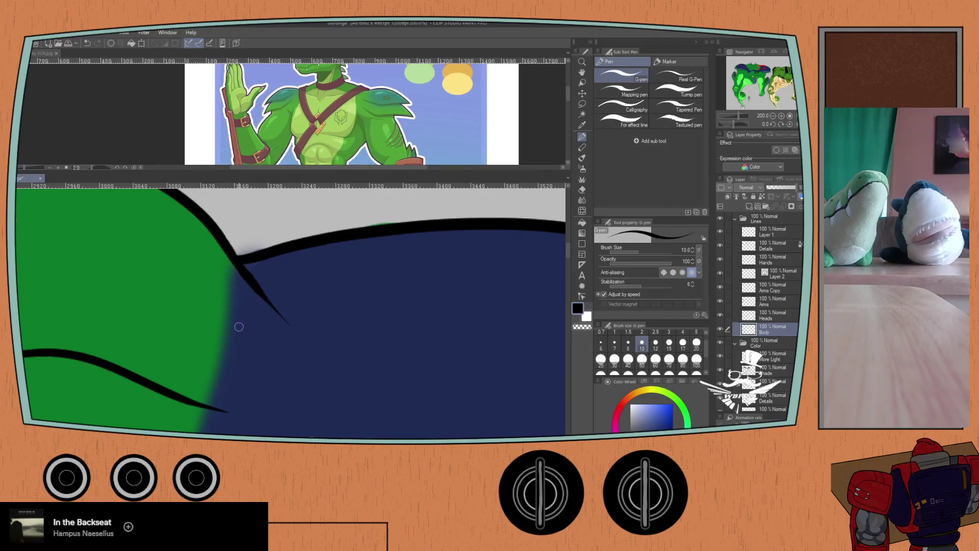
pyautogui.scroll(-4, 243, 327)
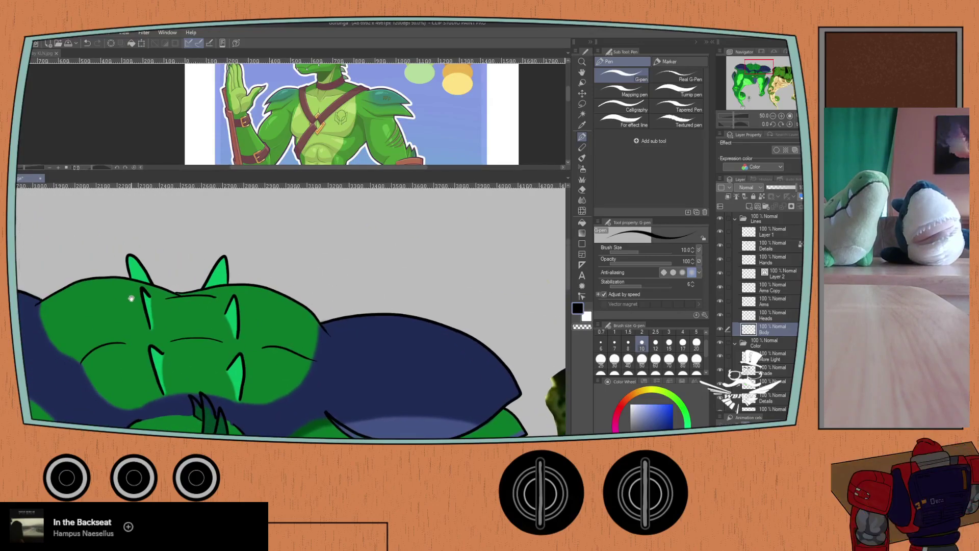
pyautogui.moveTo(127, 298); pyautogui.dragTo(214, 277)
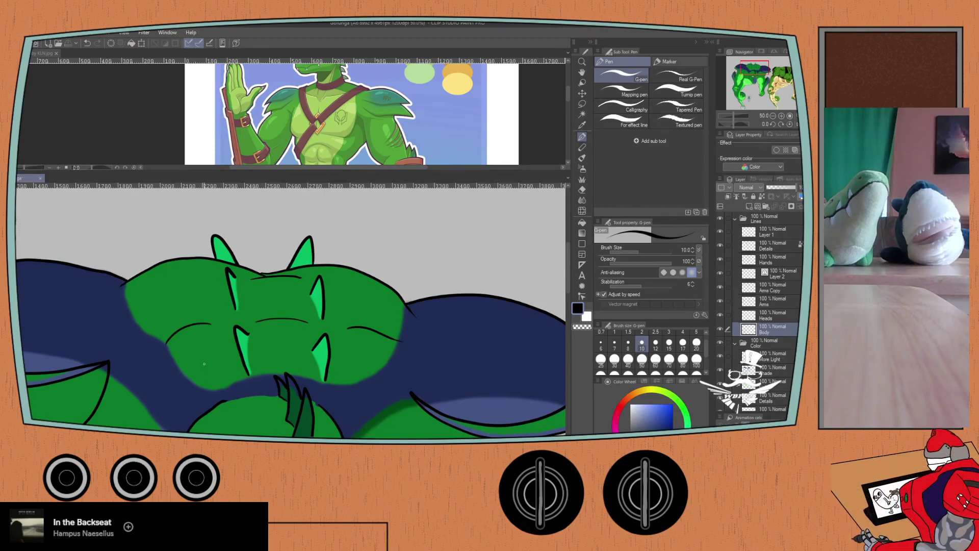
# - Airbrush dark green on the Shade layer along the green back's upper left edge with the size 40 Soft airbrush
pyautogui.click(734, 220)
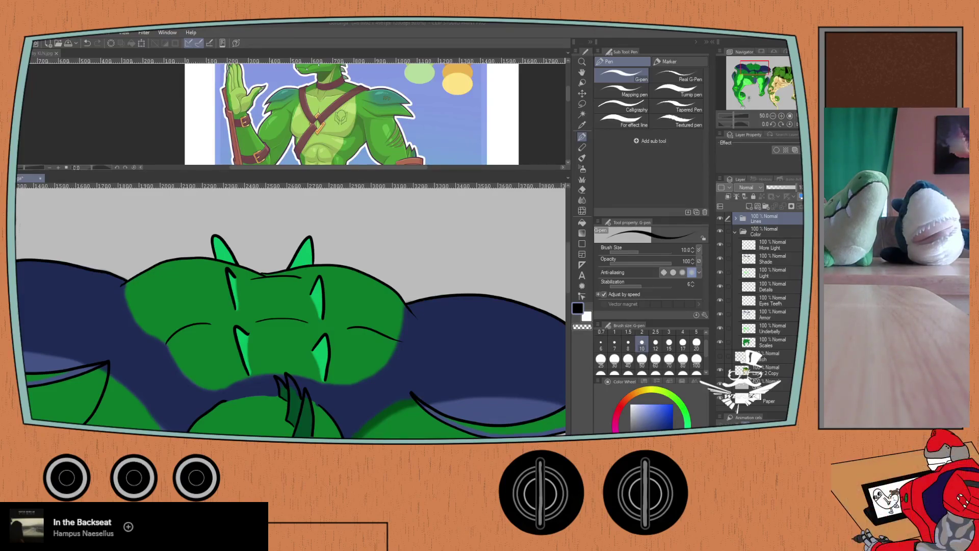
pyautogui.click(619, 381)
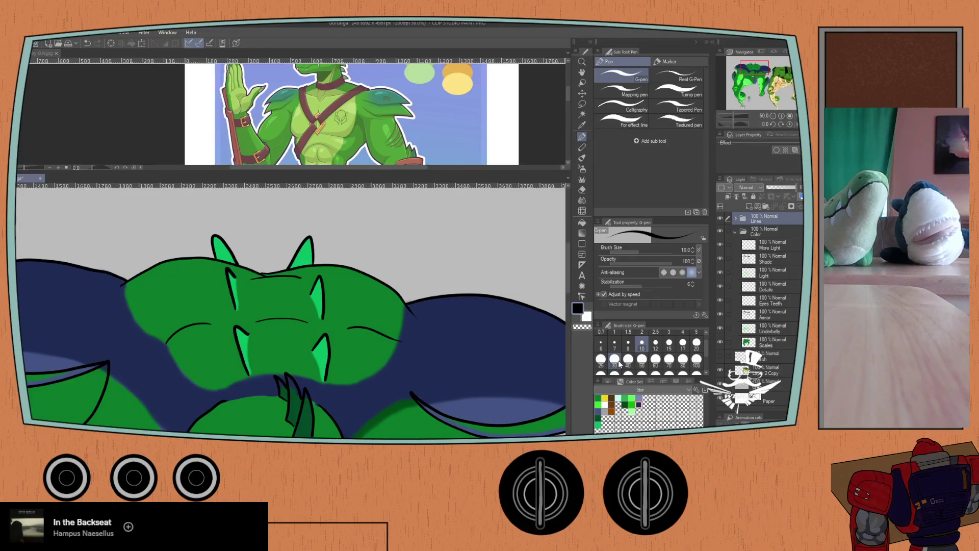
pyautogui.click(625, 404)
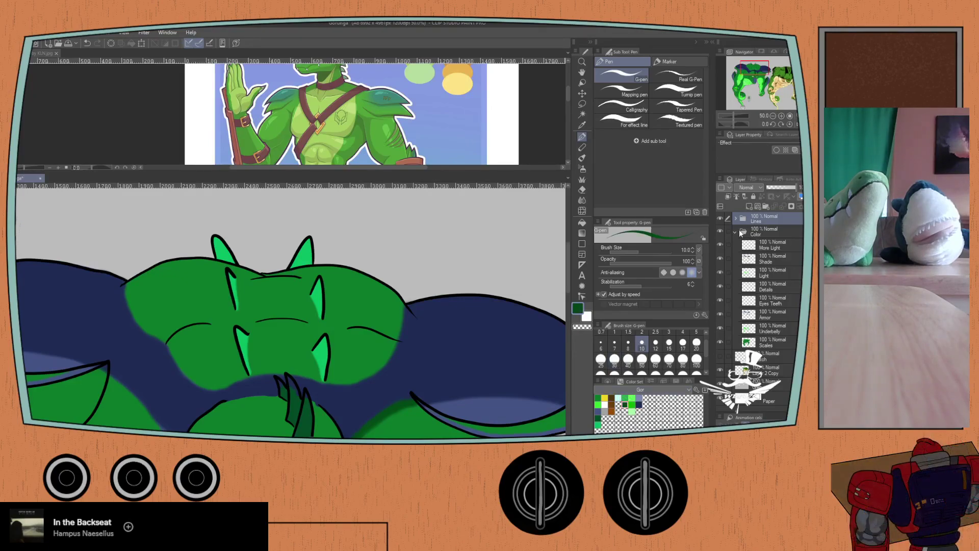
pyautogui.click(763, 258)
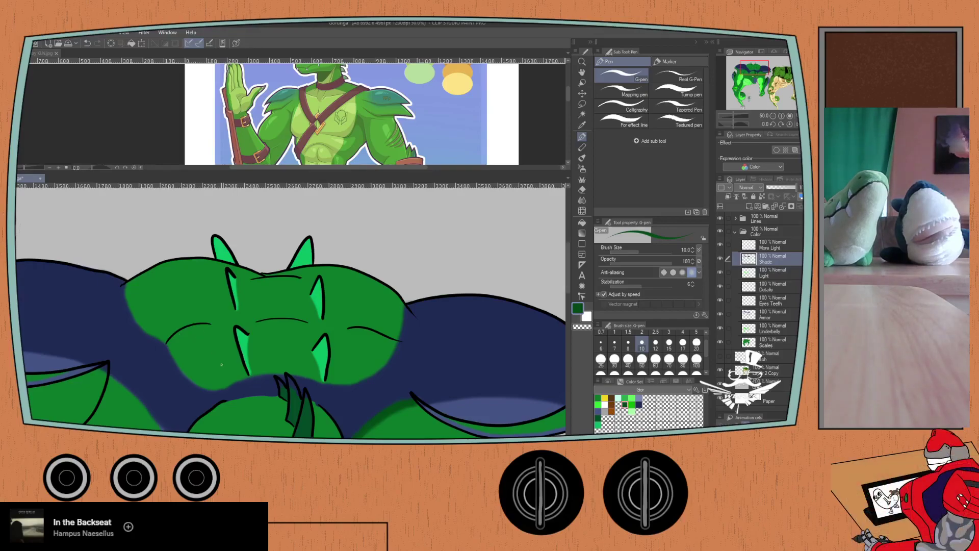
pyautogui.click(656, 63)
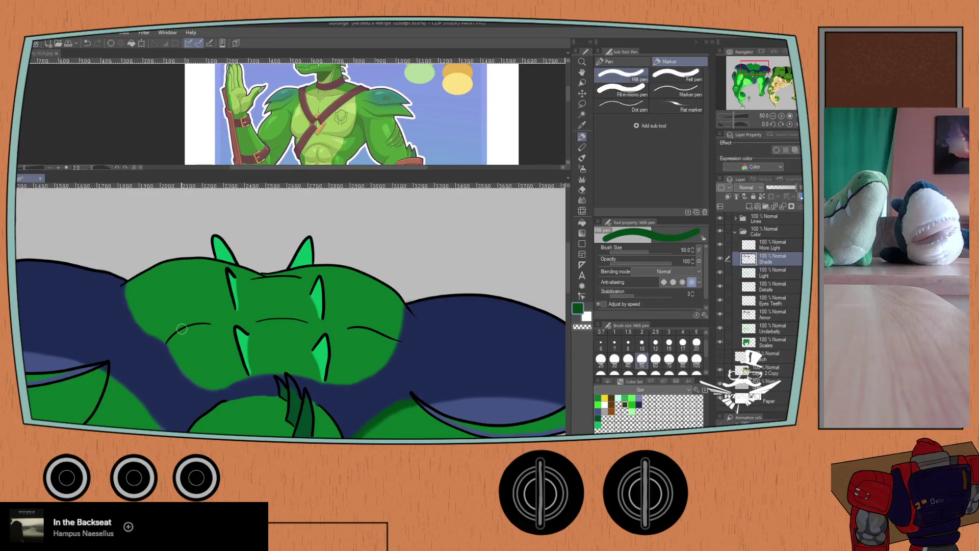
pyautogui.press('b')
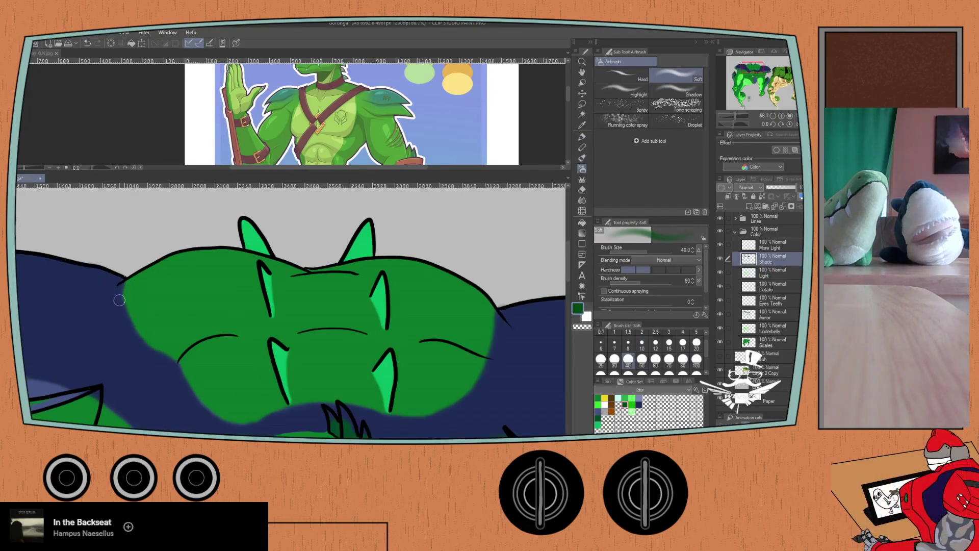
pyautogui.scroll(2, 137, 287)
pyautogui.moveTo(134, 287)
pyautogui.mouseDown()
pyautogui.moveTo(157, 236)
pyautogui.moveTo(157, 266)
pyautogui.mouseUp()
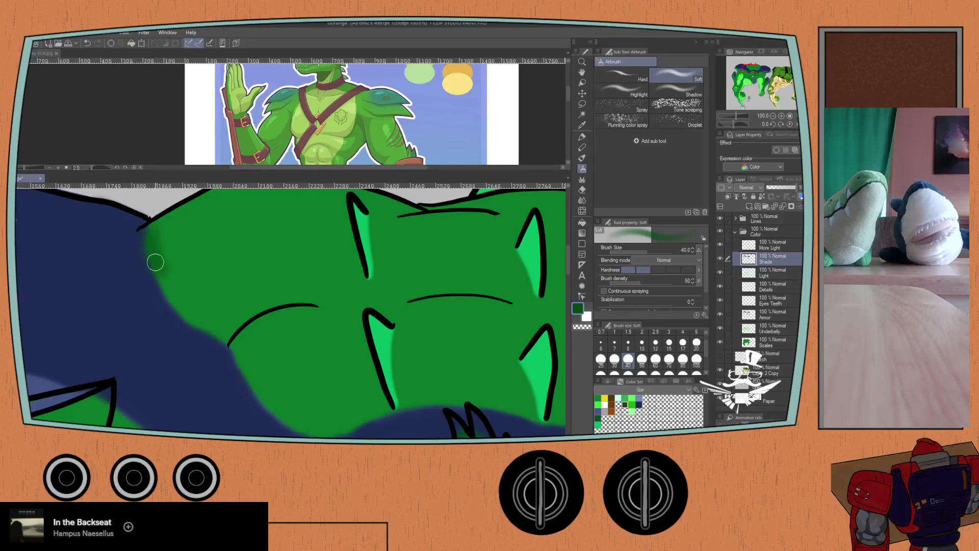
pyautogui.hotkey('ctrl', 'z')
pyautogui.moveTo(168, 289); pyautogui.dragTo(184, 313)
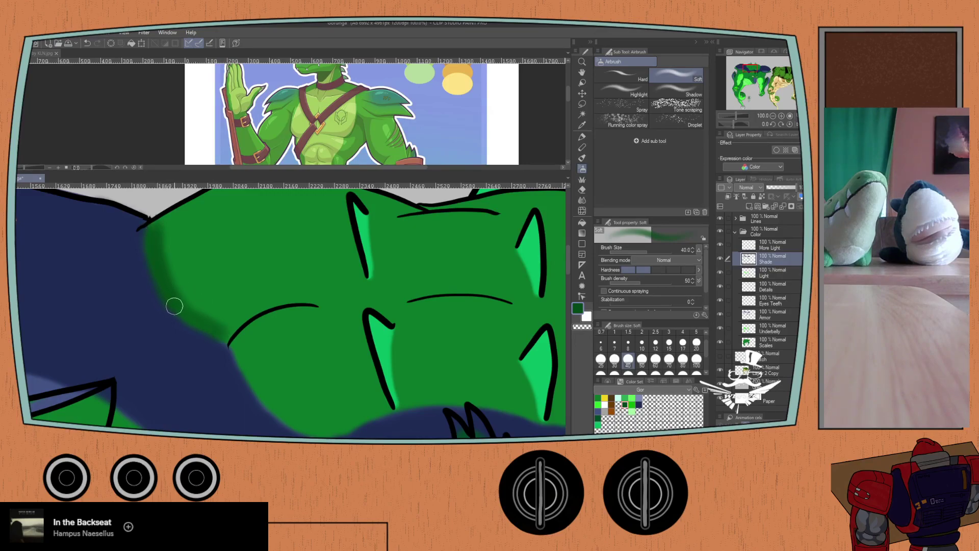
# - Airbrush dark green on the Shade layer along the back's left, lower and right edges with the size 40 Soft airbrush
pyautogui.moveTo(239, 351)
pyautogui.mouseDown()
pyautogui.moveTo(161, 242)
pyautogui.moveTo(214, 319)
pyautogui.moveTo(123, 216)
pyautogui.moveTo(153, 247)
pyautogui.mouseUp()
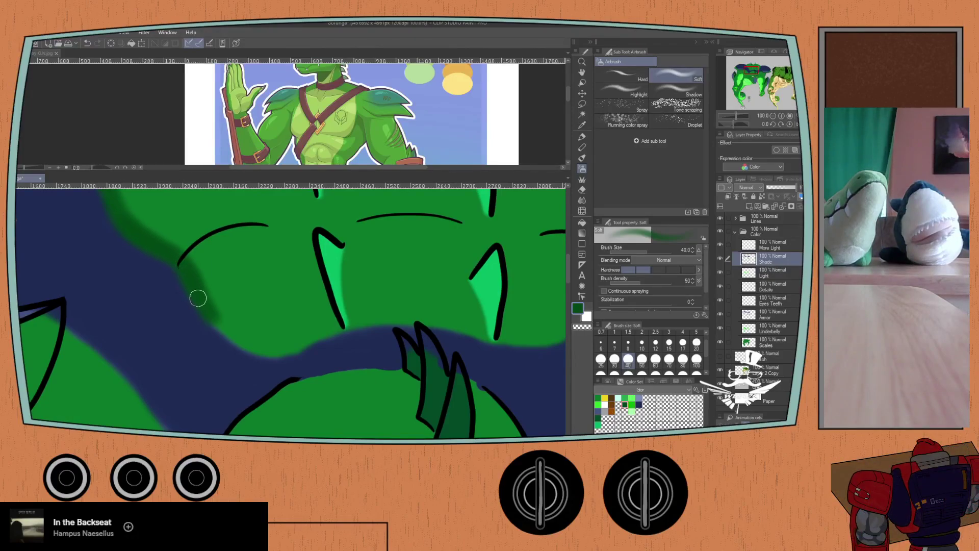
pyautogui.moveTo(220, 327)
pyautogui.mouseDown()
pyautogui.moveTo(239, 340)
pyautogui.moveTo(223, 297)
pyautogui.moveTo(233, 333)
pyautogui.moveTo(259, 349)
pyautogui.moveTo(285, 348)
pyautogui.moveTo(217, 325)
pyautogui.moveTo(275, 350)
pyautogui.moveTo(332, 329)
pyautogui.mouseUp()
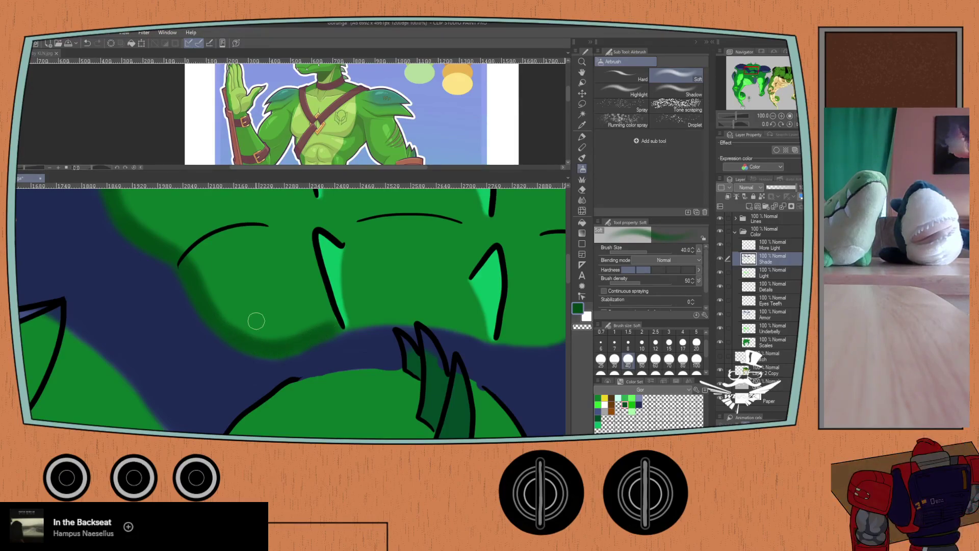
pyautogui.hscroll(4, 258, 322)
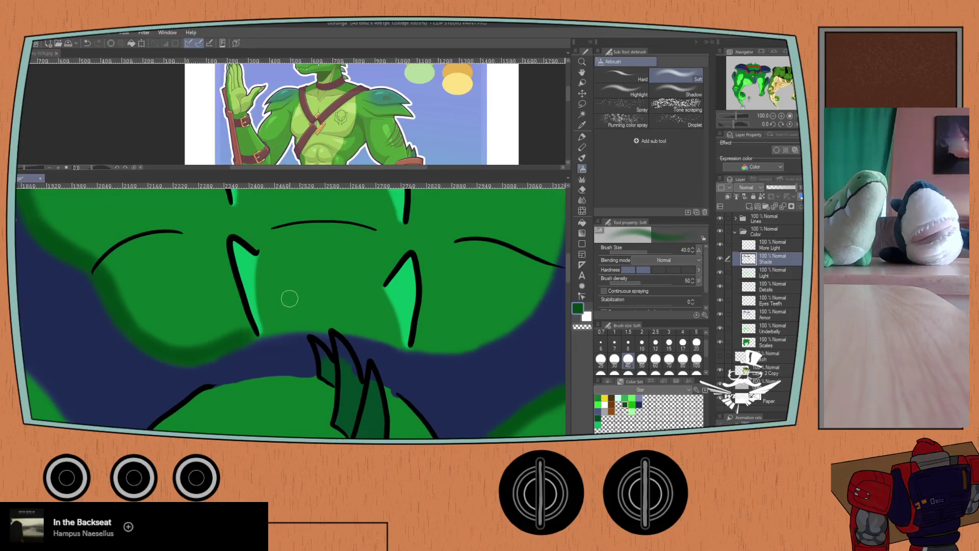
pyautogui.moveTo(268, 331)
pyautogui.mouseDown()
pyautogui.moveTo(325, 323)
pyautogui.moveTo(391, 341)
pyautogui.mouseUp()
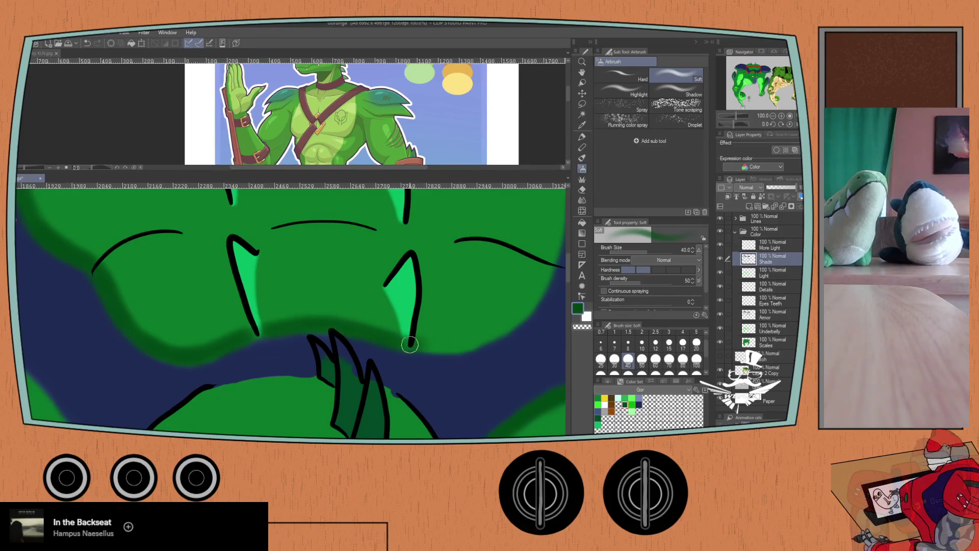
pyautogui.moveTo(448, 345)
pyautogui.mouseDown()
pyautogui.moveTo(492, 332)
pyautogui.moveTo(441, 348)
pyautogui.moveTo(503, 328)
pyautogui.moveTo(530, 302)
pyautogui.moveTo(459, 348)
pyautogui.moveTo(447, 297)
pyautogui.moveTo(409, 361)
pyautogui.moveTo(445, 325)
pyautogui.moveTo(472, 219)
pyautogui.moveTo(454, 299)
pyautogui.mouseUp()
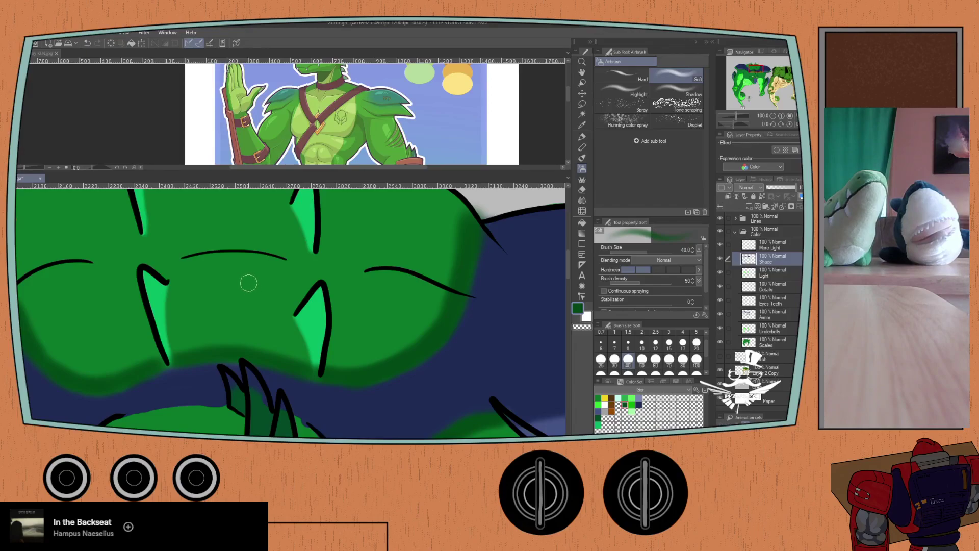
# - Paint dark green bands inside the top outline and left edge of the back's left section with the size 50 Milli pen
pyautogui.moveTo(218, 264); pyautogui.dragTo(284, 323)
pyautogui.press('p')
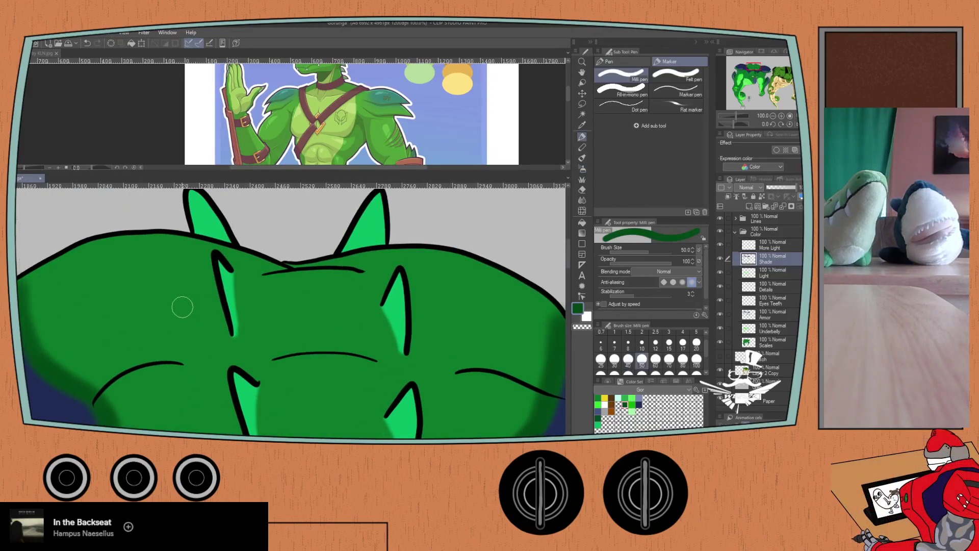
pyautogui.moveTo(176, 284); pyautogui.dragTo(212, 281)
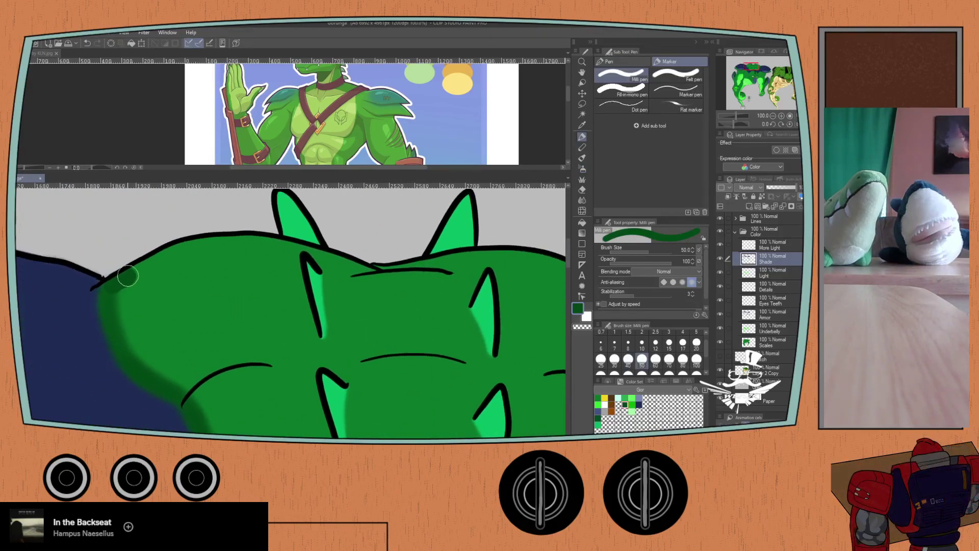
pyautogui.moveTo(151, 266)
pyautogui.mouseDown()
pyautogui.moveTo(249, 244)
pyautogui.moveTo(376, 277)
pyautogui.mouseUp()
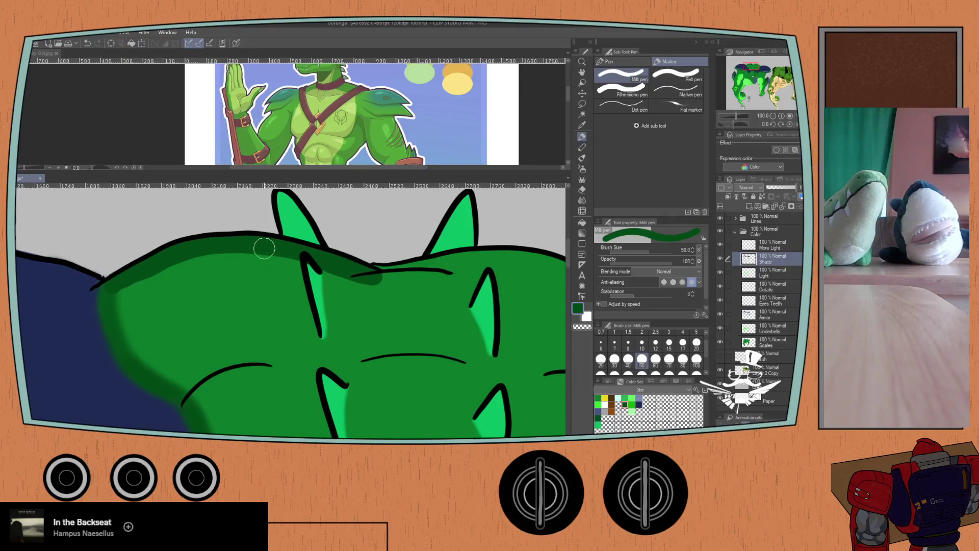
pyautogui.moveTo(112, 290); pyautogui.dragTo(134, 358)
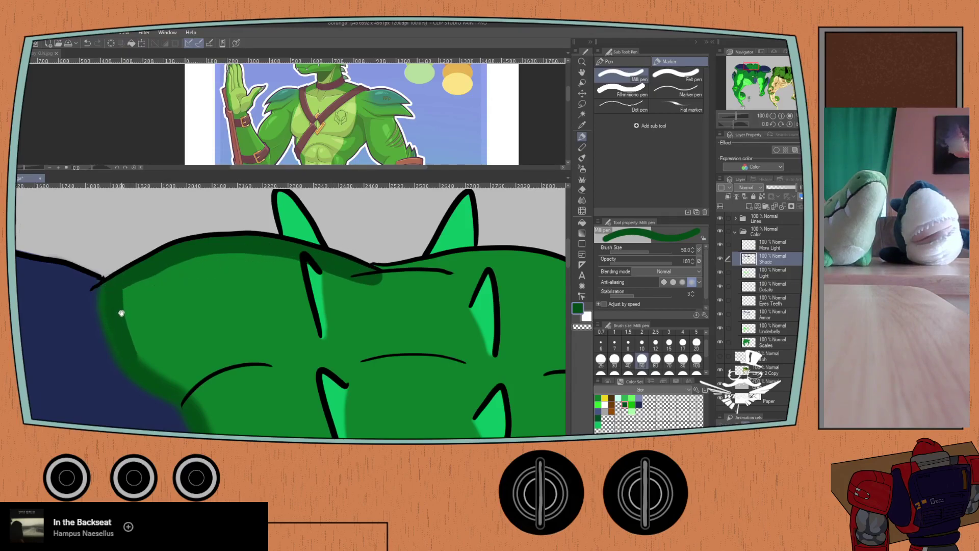
# - Close off the back's left section with dark green strokes beside the left spikes and fill the enclosed area in dark green
pyautogui.scroll(-3, 117, 326)
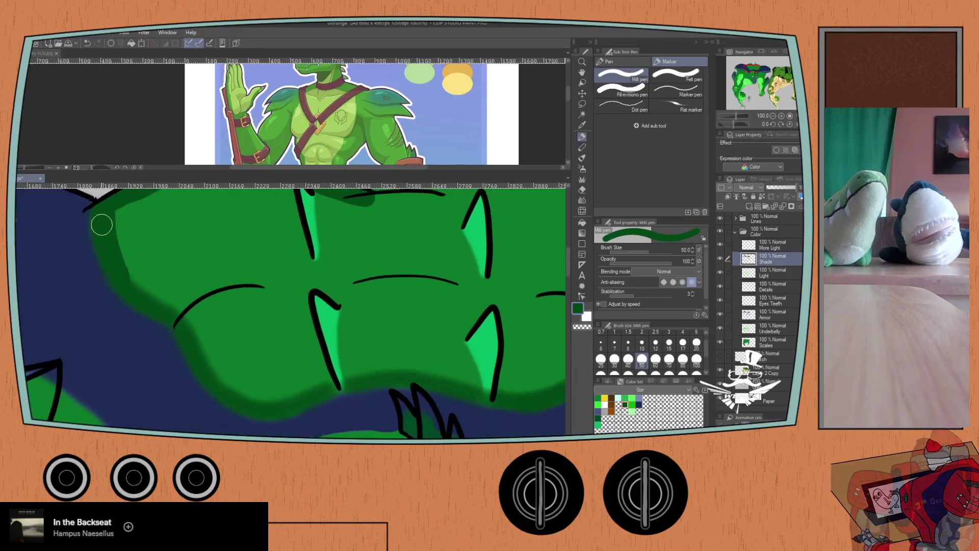
pyautogui.moveTo(124, 276)
pyautogui.mouseDown()
pyautogui.moveTo(190, 324)
pyautogui.moveTo(228, 384)
pyautogui.moveTo(267, 396)
pyautogui.moveTo(313, 384)
pyautogui.moveTo(316, 351)
pyautogui.moveTo(294, 284)
pyautogui.moveTo(313, 362)
pyautogui.moveTo(295, 283)
pyautogui.mouseUp()
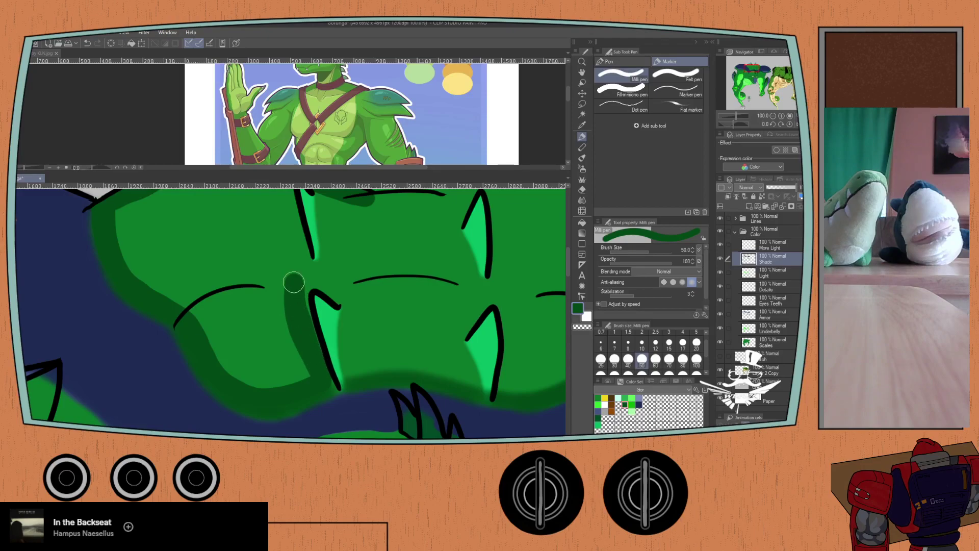
pyautogui.moveTo(314, 352); pyautogui.dragTo(335, 428)
pyautogui.moveTo(301, 248); pyautogui.dragTo(327, 355)
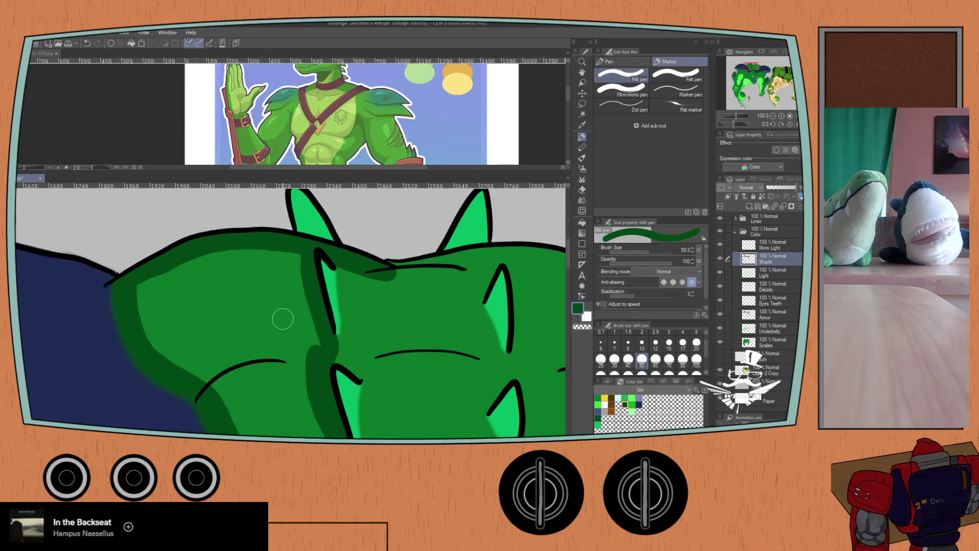
pyautogui.press('g')
pyautogui.click(203, 308)
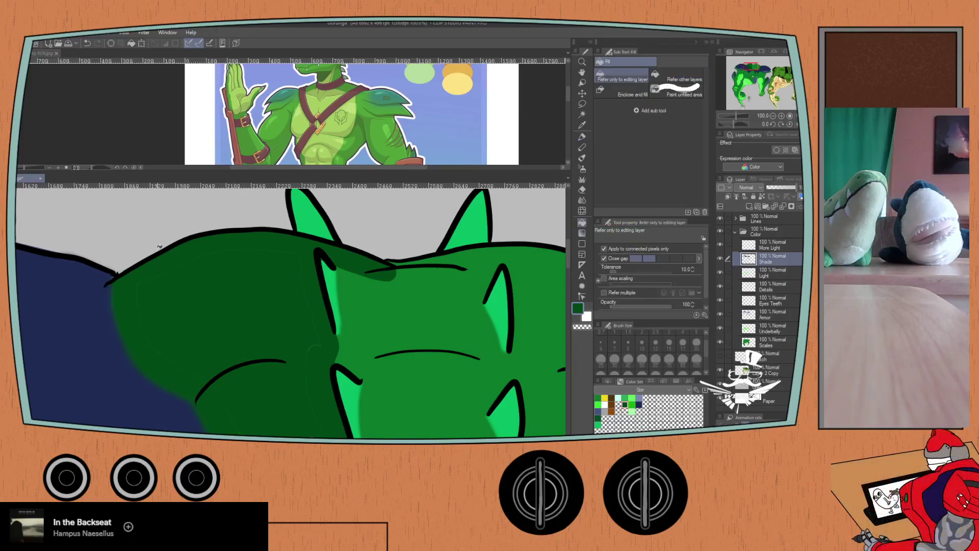
# - Outline the back's right section in dark green along the right spikes, top outline and outer edge with the size 50 Milli pen
pyautogui.press('p')
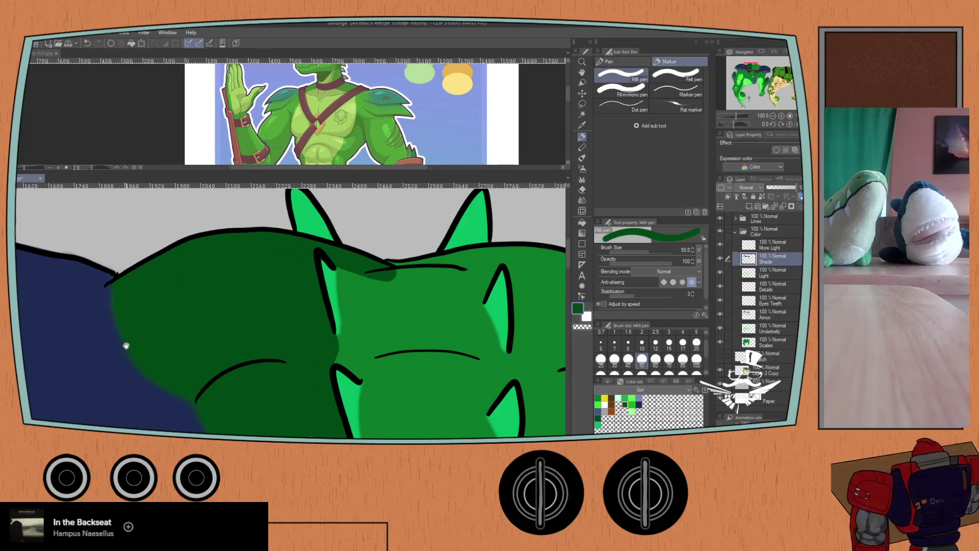
pyautogui.moveTo(453, 284); pyautogui.dragTo(225, 196)
pyautogui.moveTo(415, 213)
pyautogui.mouseDown()
pyautogui.moveTo(406, 290)
pyautogui.moveTo(373, 346)
pyautogui.moveTo(324, 372)
pyautogui.moveTo(290, 374)
pyautogui.moveTo(280, 290)
pyautogui.moveTo(293, 365)
pyautogui.moveTo(350, 349)
pyautogui.moveTo(399, 275)
pyautogui.moveTo(400, 242)
pyautogui.mouseUp()
pyautogui.scroll(3, 299, 252)
pyautogui.moveTo(287, 265)
pyautogui.mouseDown()
pyautogui.moveTo(283, 376)
pyautogui.moveTo(288, 277)
pyautogui.moveTo(302, 248)
pyautogui.moveTo(379, 274)
pyautogui.moveTo(409, 298)
pyautogui.mouseUp()
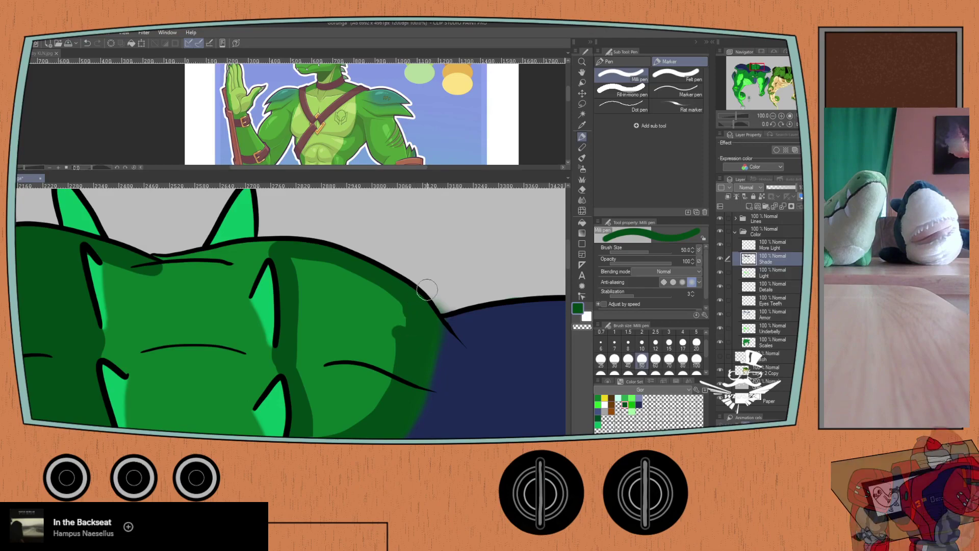
# - Erase the green spill outside the right outline with the Hard eraser at size 15, and fill the back's right section in dark green
pyautogui.press('e')
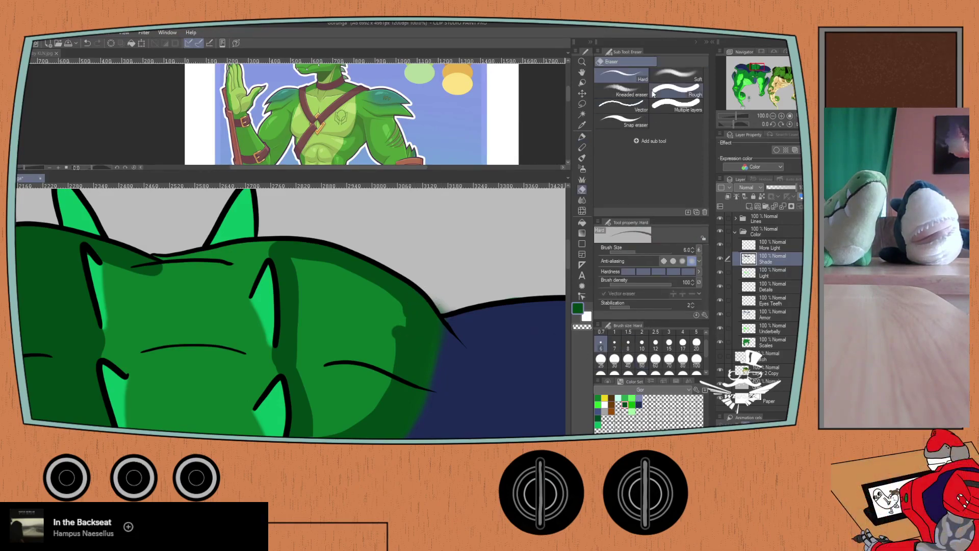
pyautogui.click(669, 342)
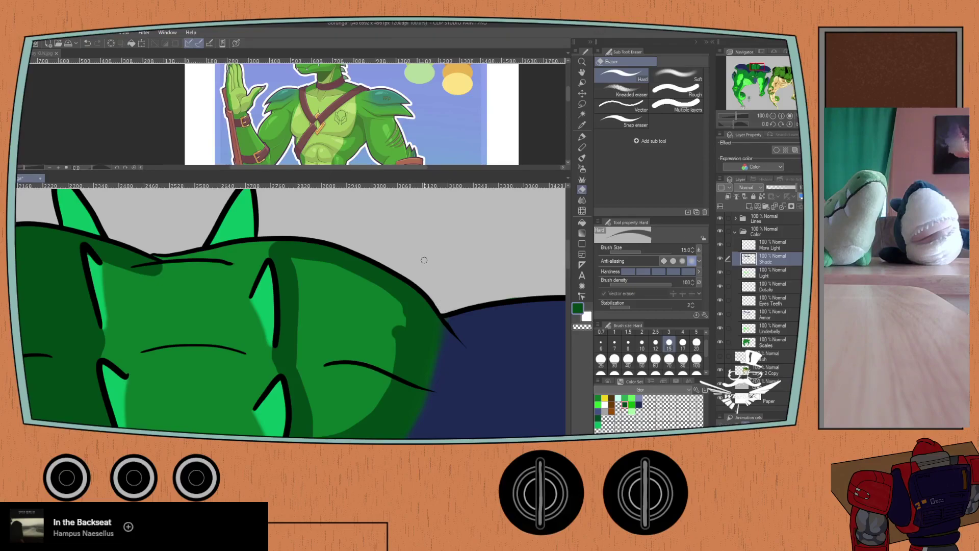
pyautogui.press('p')
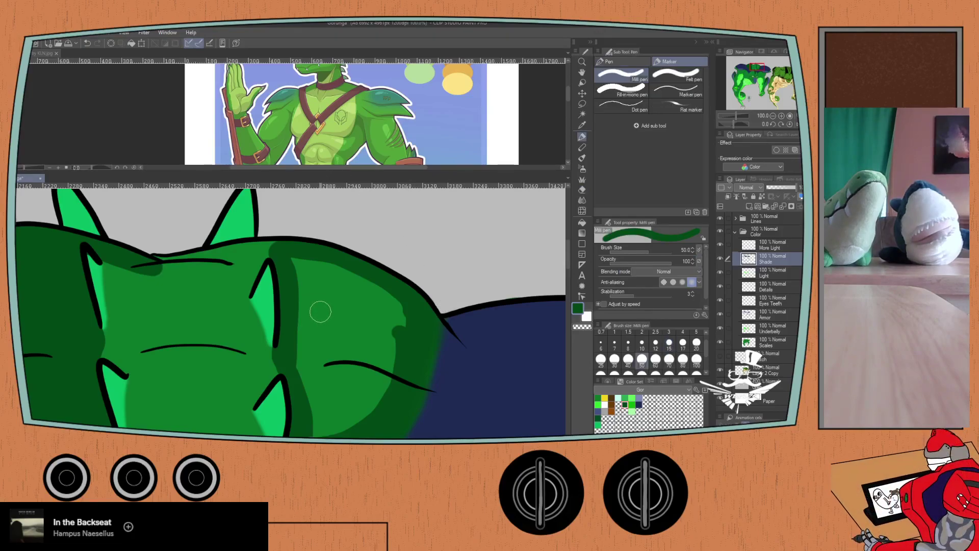
pyautogui.hotkey('ctrl', 'z')
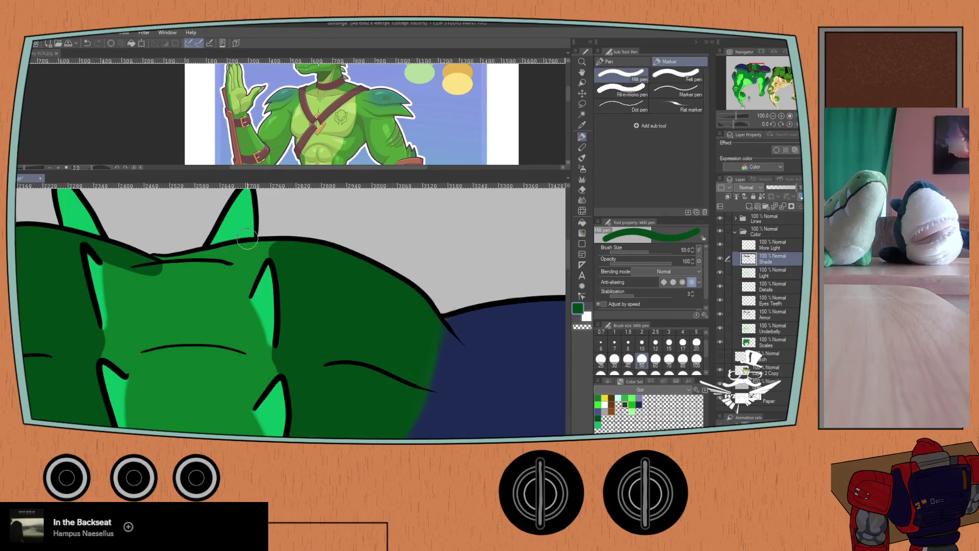
# - Paint a dark green band below the top outline between the two upper spikes with the Milli pen
pyautogui.moveTo(155, 265); pyautogui.dragTo(260, 250)
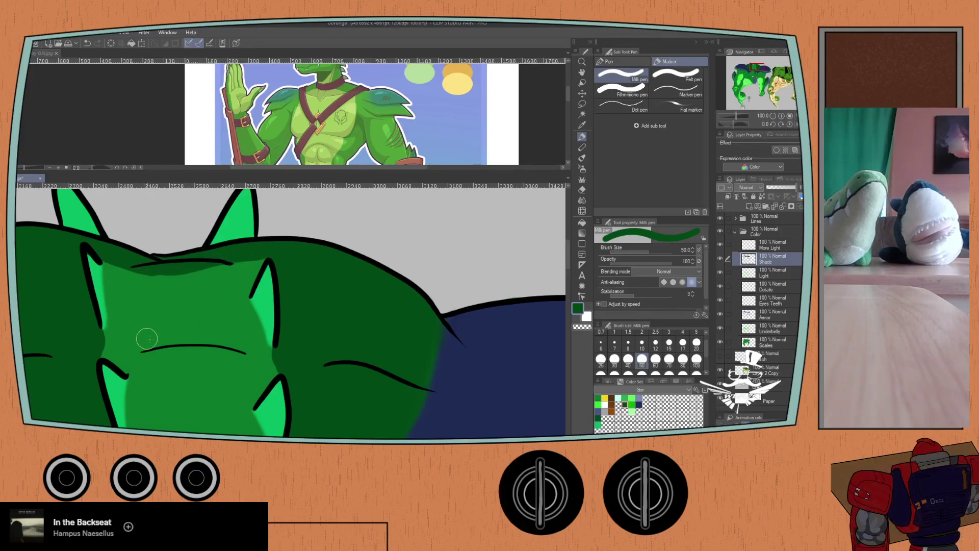
pyautogui.hotkey('alt', 'Delete')
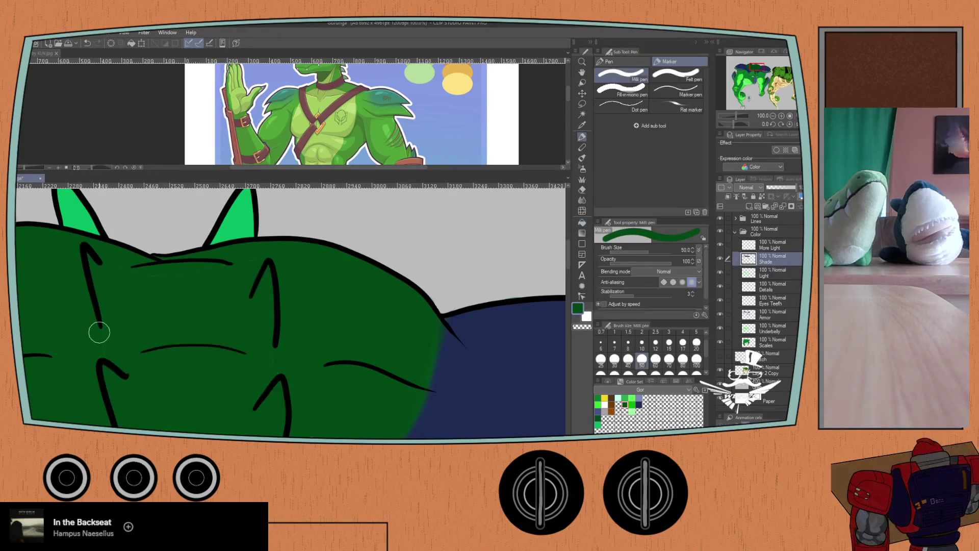
pyautogui.hotkey('ctrl', 'z')
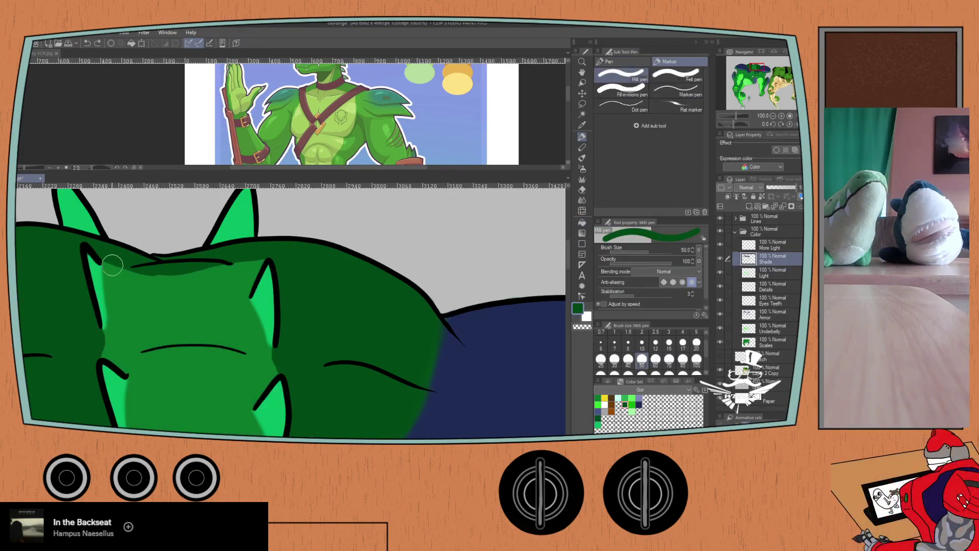
pyautogui.moveTo(116, 263); pyautogui.dragTo(112, 340)
pyautogui.hotkey('ctrl', 'z')
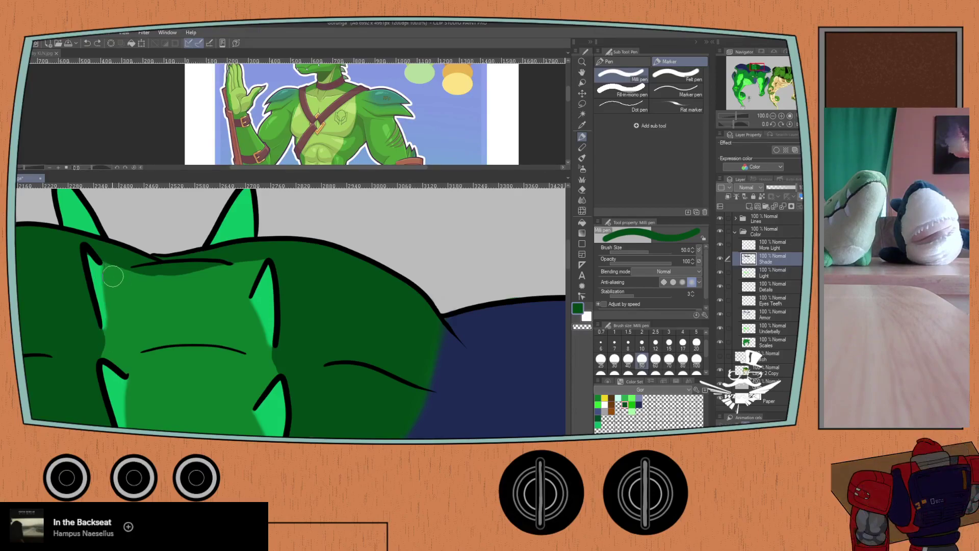
# - Paint dark green around the spikes and along the lower edge of the back's middle section, and fill its interior in dark green
pyautogui.moveTo(114, 264)
pyautogui.mouseDown()
pyautogui.moveTo(162, 275)
pyautogui.moveTo(256, 261)
pyautogui.moveTo(236, 306)
pyautogui.moveTo(270, 367)
pyautogui.moveTo(235, 410)
pyautogui.mouseUp()
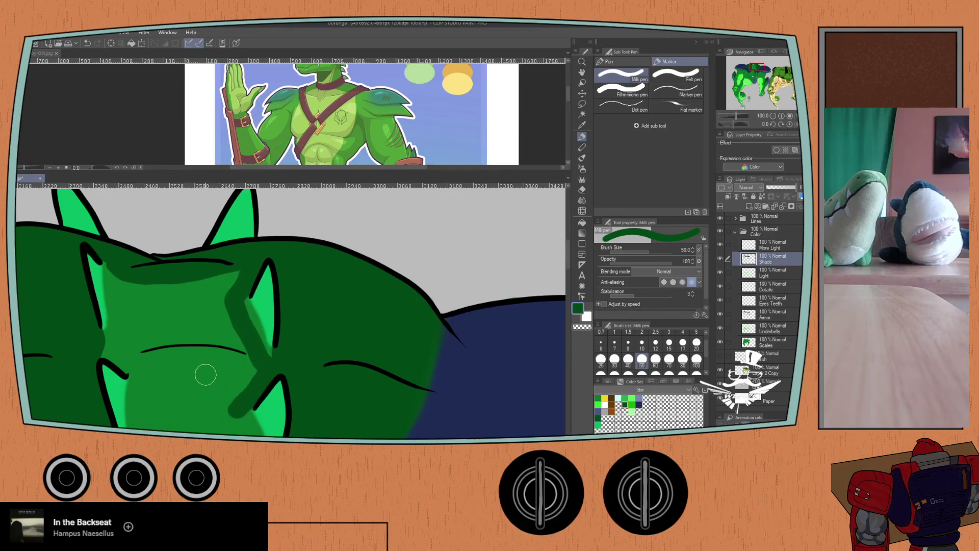
pyautogui.scroll(-4, 212, 321)
pyautogui.moveTo(236, 309)
pyautogui.mouseDown()
pyautogui.moveTo(235, 335)
pyautogui.moveTo(157, 327)
pyautogui.moveTo(146, 337)
pyautogui.moveTo(229, 342)
pyautogui.mouseUp()
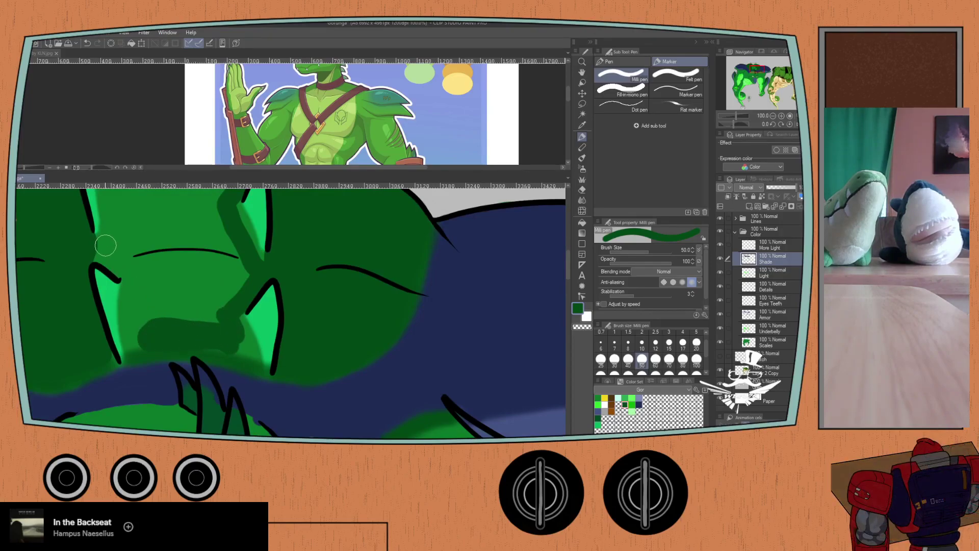
pyautogui.moveTo(100, 254)
pyautogui.mouseDown()
pyautogui.moveTo(129, 275)
pyautogui.moveTo(149, 327)
pyautogui.moveTo(134, 259)
pyautogui.moveTo(173, 312)
pyautogui.moveTo(183, 321)
pyautogui.moveTo(179, 293)
pyautogui.moveTo(216, 320)
pyautogui.mouseUp()
pyautogui.moveTo(126, 194)
pyautogui.mouseDown()
pyautogui.moveTo(164, 255)
pyautogui.moveTo(146, 239)
pyautogui.moveTo(158, 306)
pyautogui.moveTo(166, 240)
pyautogui.moveTo(197, 338)
pyautogui.moveTo(188, 280)
pyautogui.moveTo(234, 357)
pyautogui.moveTo(273, 359)
pyautogui.moveTo(261, 234)
pyautogui.moveTo(221, 244)
pyautogui.moveTo(240, 250)
pyautogui.moveTo(231, 258)
pyautogui.moveTo(252, 301)
pyautogui.moveTo(219, 306)
pyautogui.moveTo(225, 341)
pyautogui.moveTo(245, 336)
pyautogui.moveTo(242, 304)
pyautogui.moveTo(260, 320)
pyautogui.moveTo(257, 340)
pyautogui.mouseUp()
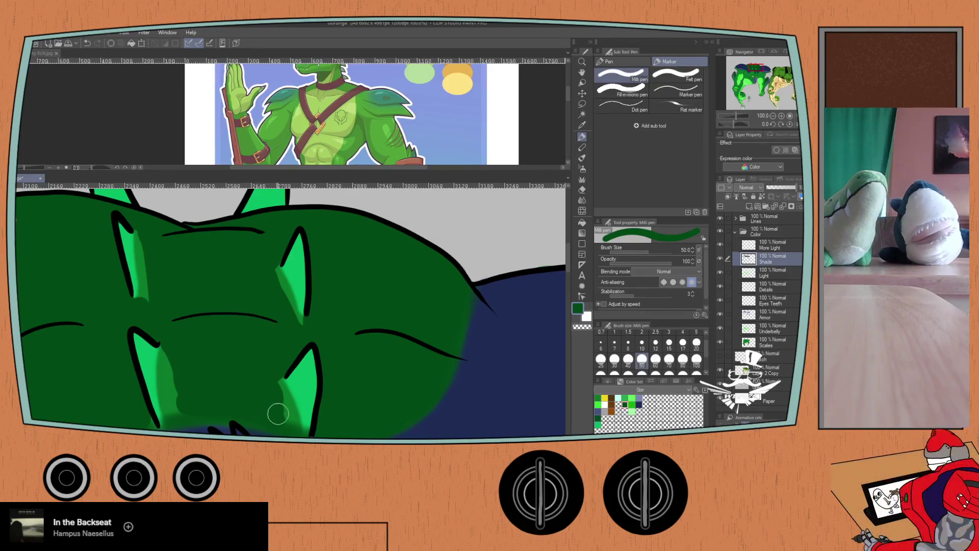
# - Cover the lighter green beside the lower right spike in dark green with the Soft airbrush at size 20
pyautogui.press('b')
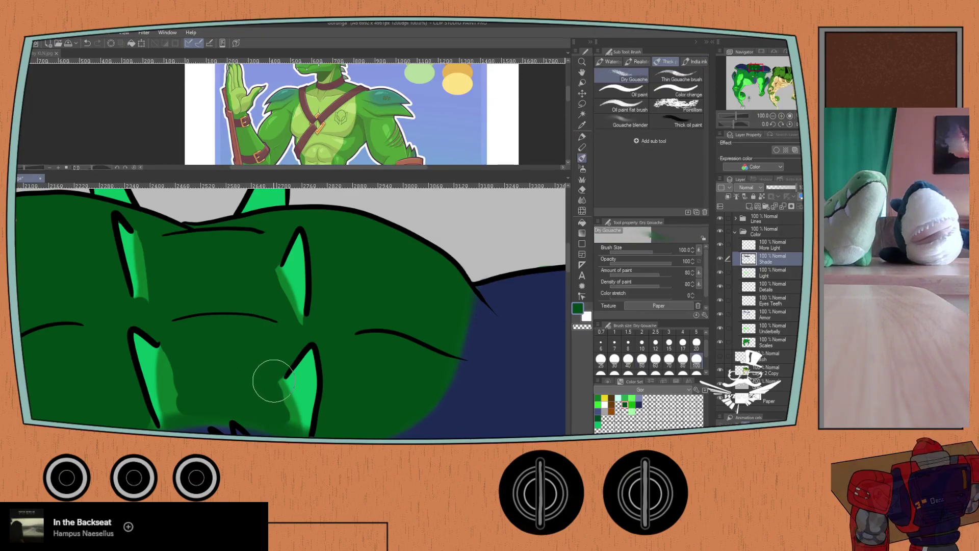
pyautogui.scroll(2, 263, 380)
pyautogui.moveTo(275, 376)
pyautogui.mouseDown()
pyautogui.moveTo(259, 282)
pyautogui.moveTo(240, 317)
pyautogui.mouseUp()
pyautogui.click(696, 343)
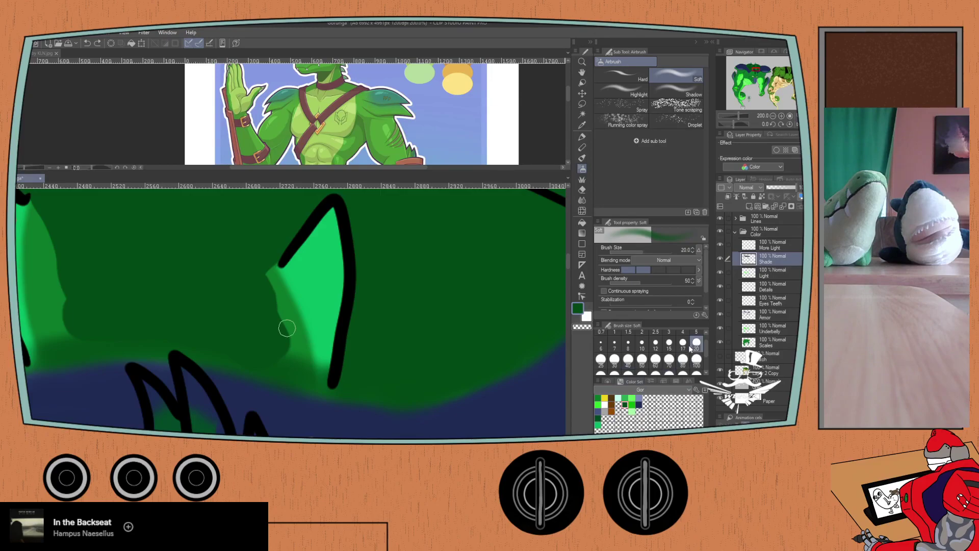
pyautogui.moveTo(266, 262)
pyautogui.mouseDown()
pyautogui.moveTo(300, 333)
pyautogui.moveTo(305, 369)
pyautogui.moveTo(278, 292)
pyautogui.moveTo(285, 319)
pyautogui.mouseUp()
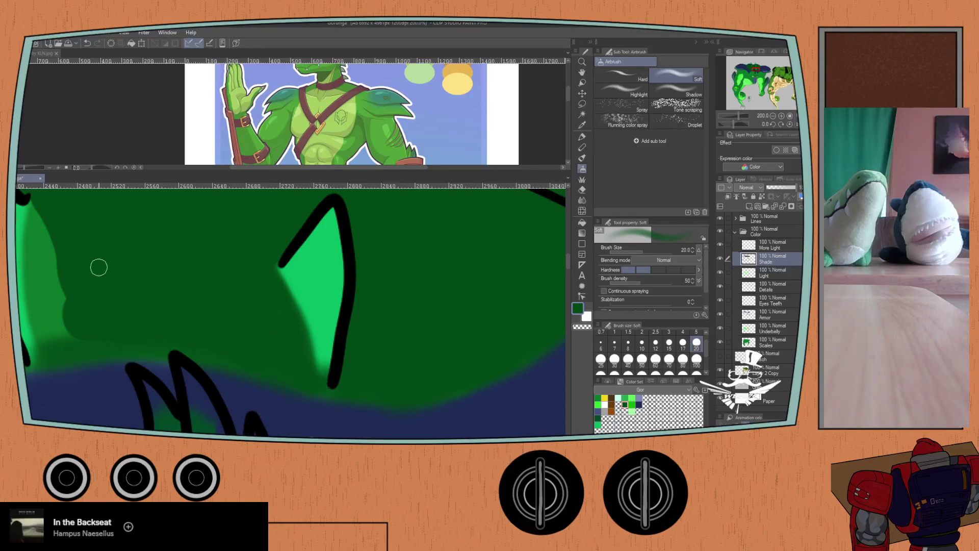
# - Airbrush dark green over the lighter green strip beside the lower left spike, keeping the spike's inner edge soft
pyautogui.moveTo(112, 273); pyautogui.dragTo(305, 271)
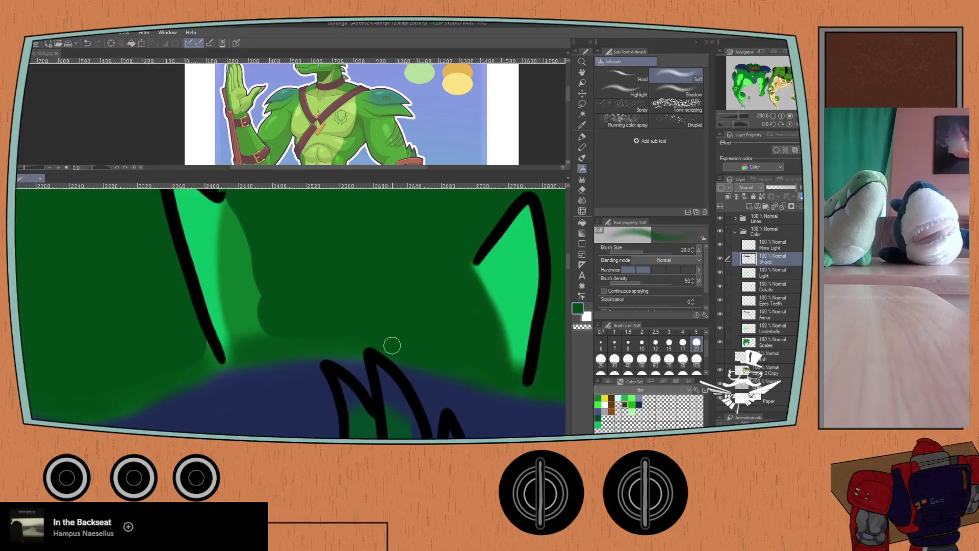
pyautogui.moveTo(227, 239)
pyautogui.mouseDown()
pyautogui.moveTo(230, 273)
pyautogui.moveTo(234, 230)
pyautogui.moveTo(236, 352)
pyautogui.moveTo(231, 228)
pyautogui.moveTo(245, 347)
pyautogui.mouseUp()
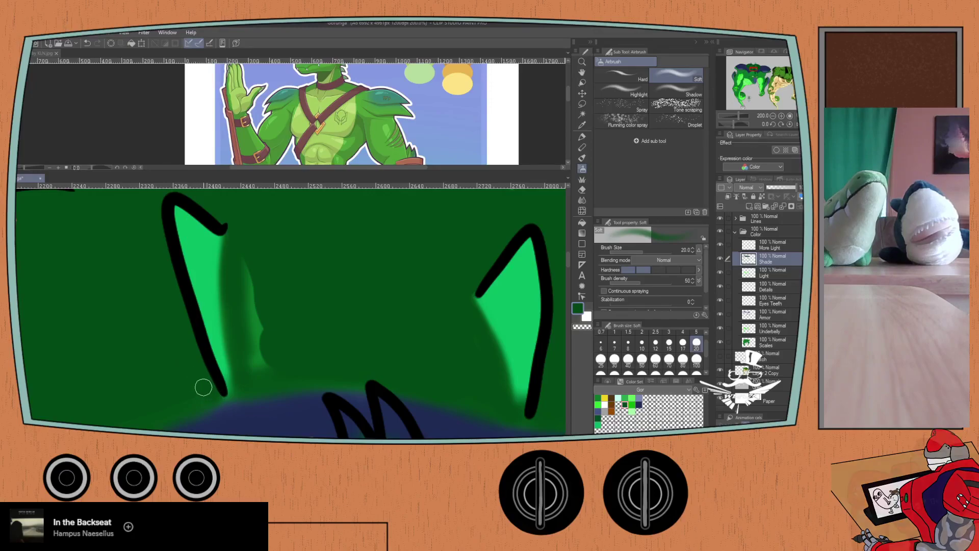
pyautogui.moveTo(246, 239); pyautogui.dragTo(247, 308)
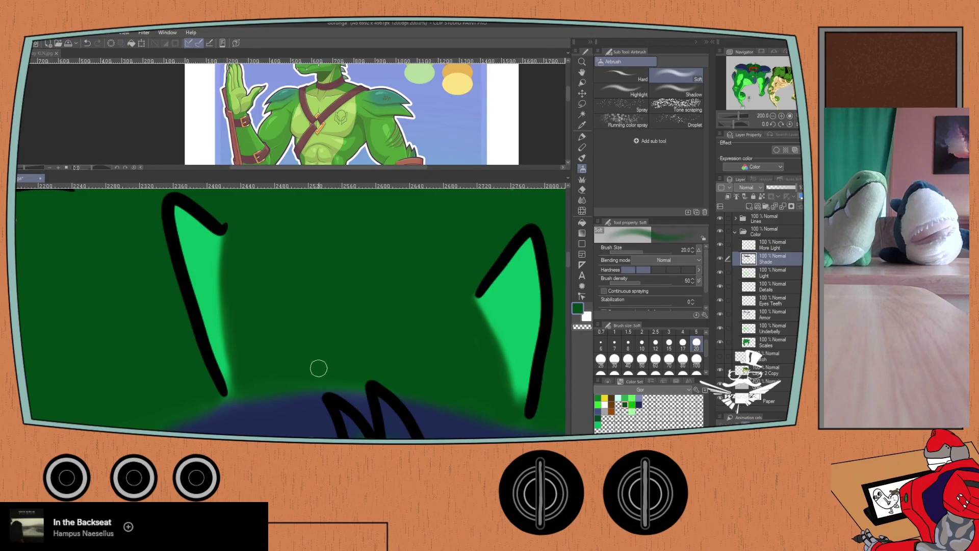
# - Airbrush dark green over the lighter green remaining beside the upper left and upper right spikes
pyautogui.moveTo(262, 266); pyautogui.dragTo(287, 384)
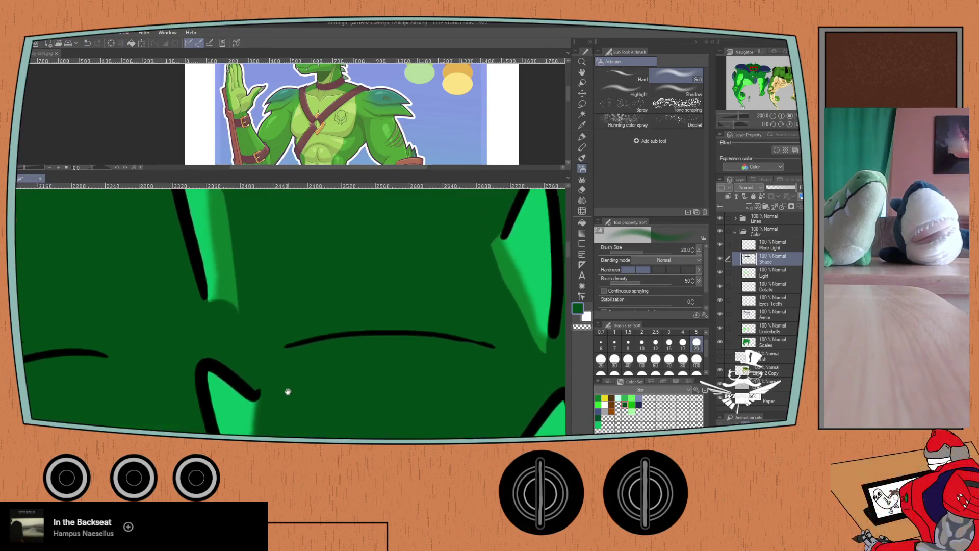
pyautogui.moveTo(232, 201); pyautogui.dragTo(246, 277)
pyautogui.moveTo(228, 221); pyautogui.dragTo(241, 347)
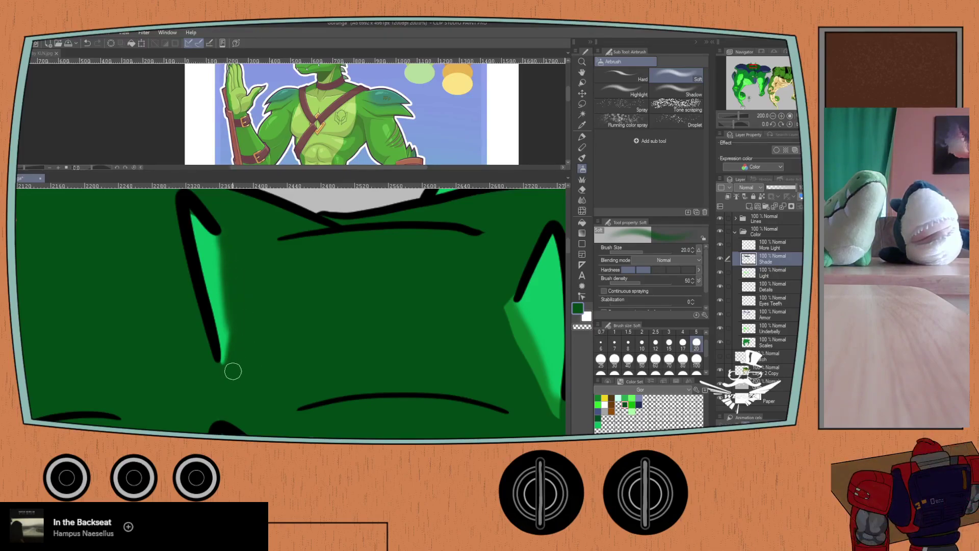
pyautogui.moveTo(313, 274); pyautogui.dragTo(145, 233)
pyautogui.moveTo(343, 270)
pyautogui.mouseDown()
pyautogui.moveTo(349, 262)
pyautogui.moveTo(394, 371)
pyautogui.moveTo(356, 254)
pyautogui.mouseUp()
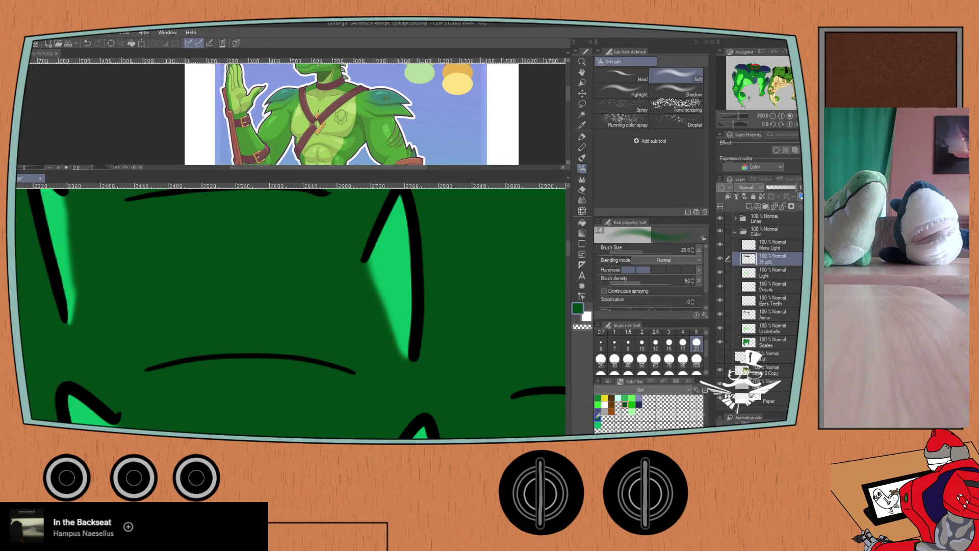
# - Erase the navy shading spilling onto the head around its crest with the Hard eraser at size 15
pyautogui.scroll(-5, 142, 367)
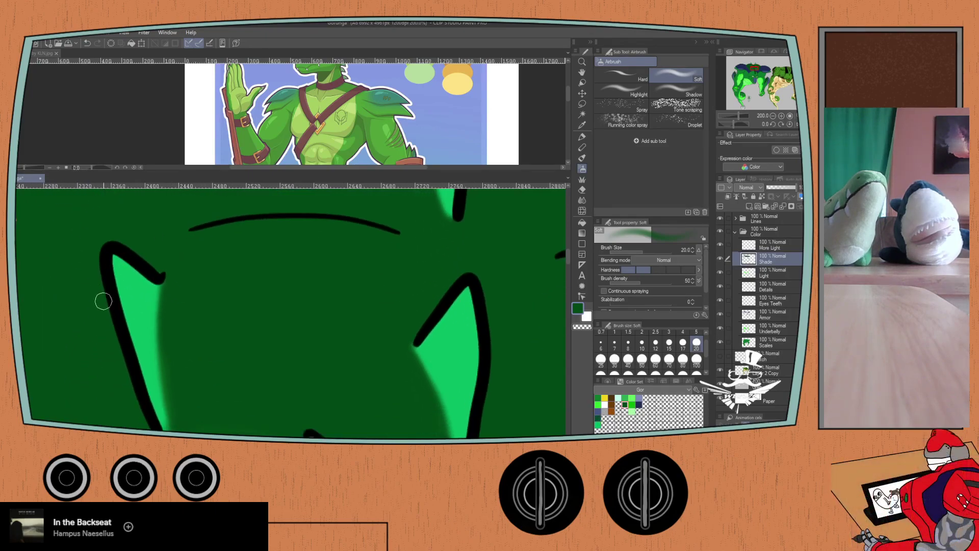
pyautogui.scroll(-1, 185, 317)
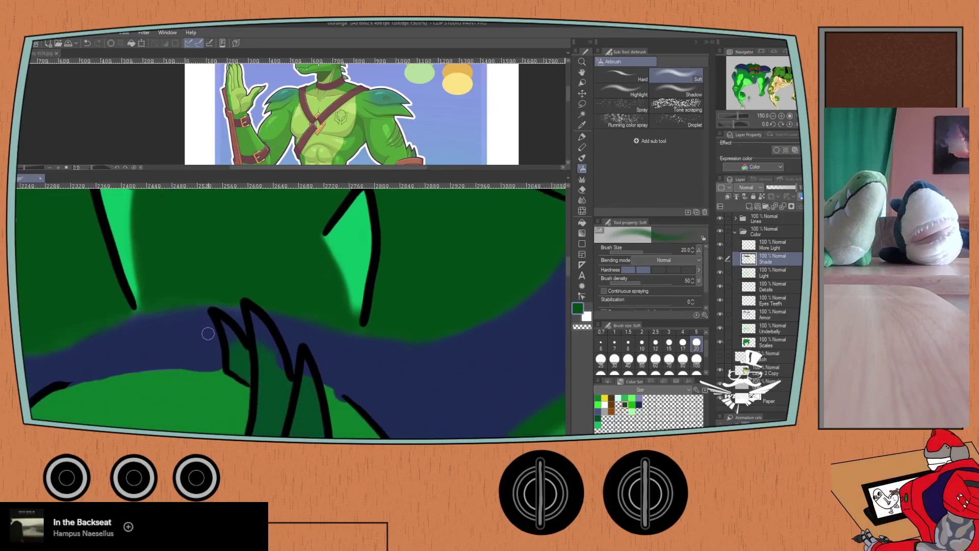
pyautogui.press('e')
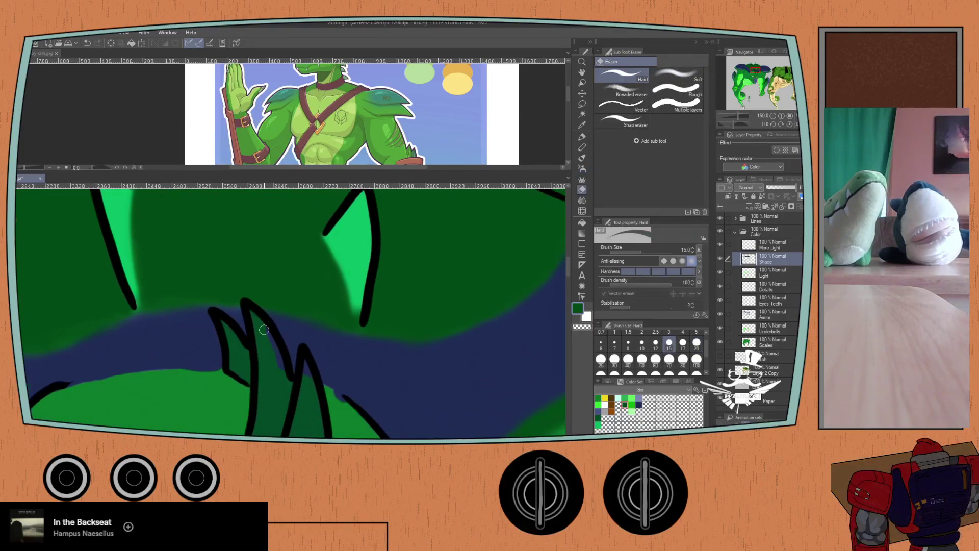
pyautogui.moveTo(327, 408)
pyautogui.mouseDown()
pyautogui.moveTo(284, 350)
pyautogui.moveTo(299, 352)
pyautogui.mouseUp()
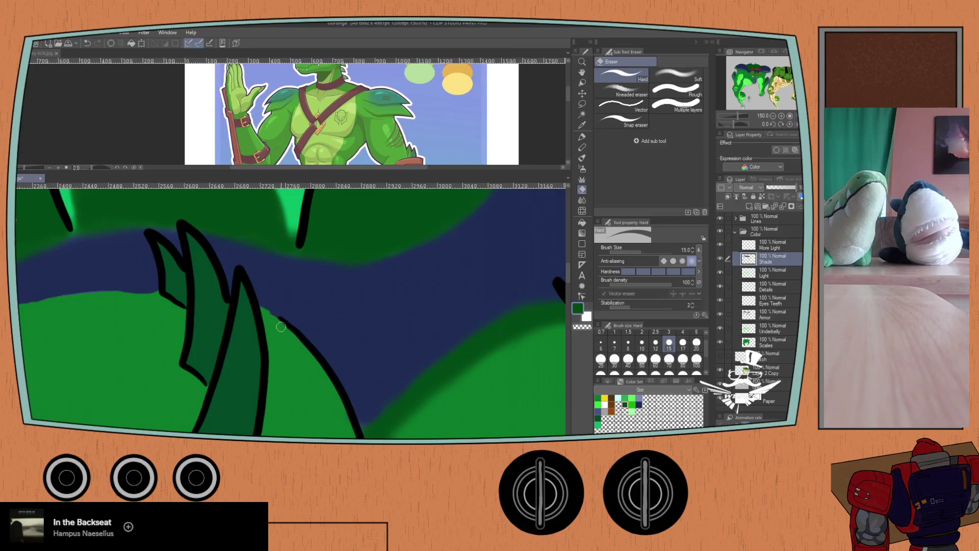
pyautogui.moveTo(270, 318); pyautogui.dragTo(289, 334)
pyautogui.scroll(-3, 43, 375)
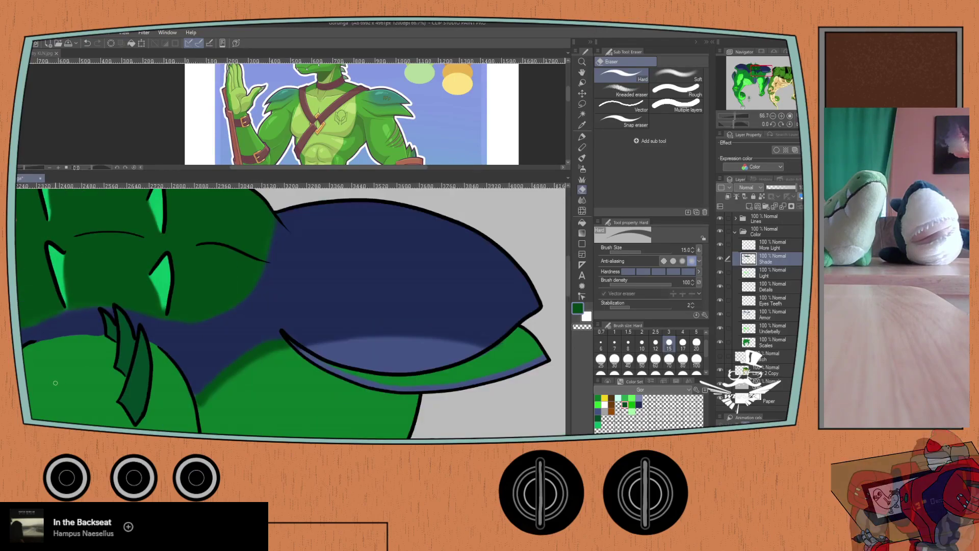
# - Examine the character's overall shading up close and as a whole, comparing it with the reference figure beside it
pyautogui.scroll(-1, 55, 382)
pyautogui.moveTo(153, 357); pyautogui.dragTo(211, 283)
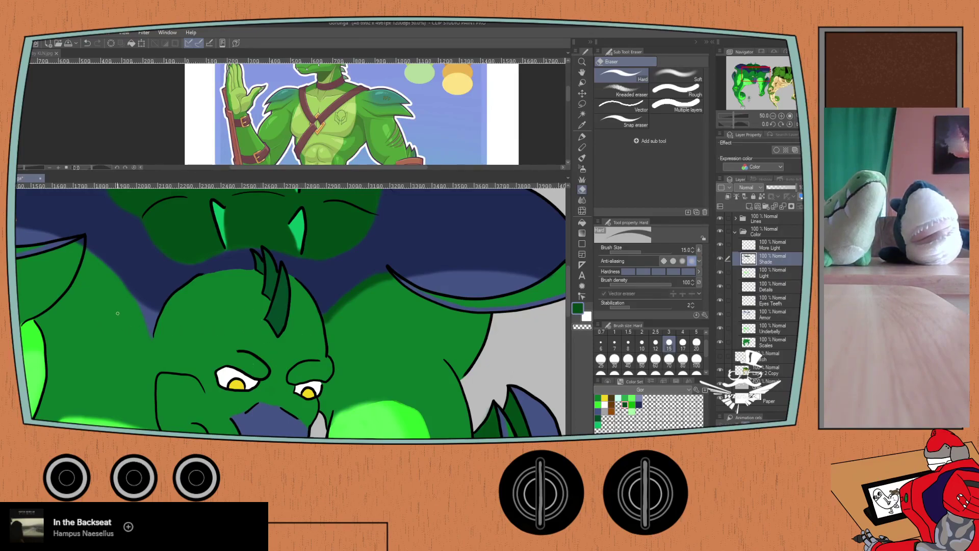
pyautogui.moveTo(201, 362); pyautogui.dragTo(249, 400)
pyautogui.scroll(-2, 249, 400)
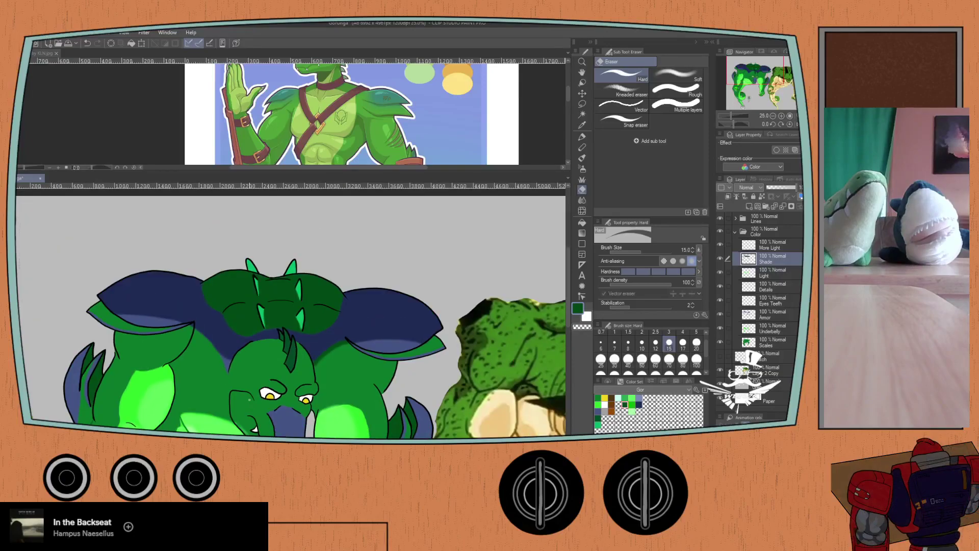
pyautogui.scroll(-2, 249, 400)
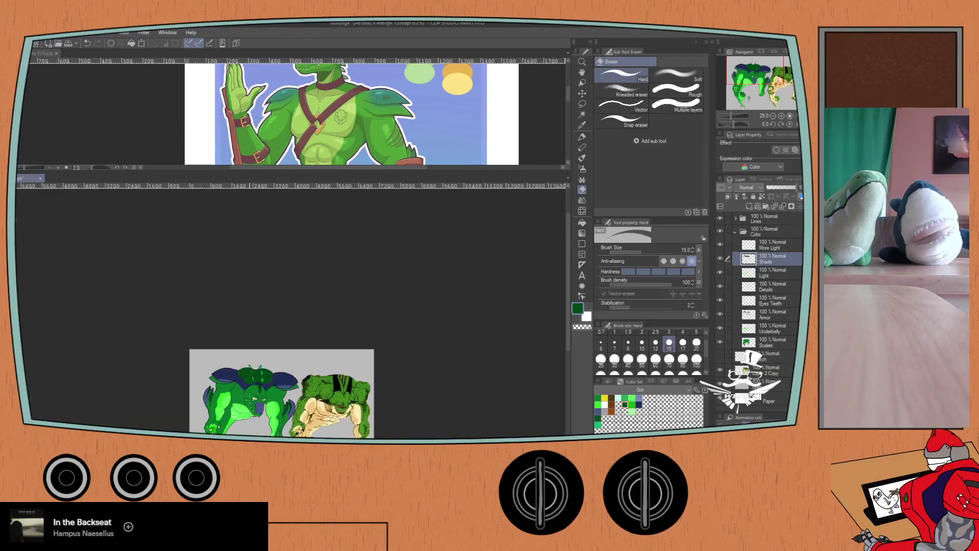
pyautogui.scroll(1, 257, 363)
pyautogui.scroll(1, 256, 363)
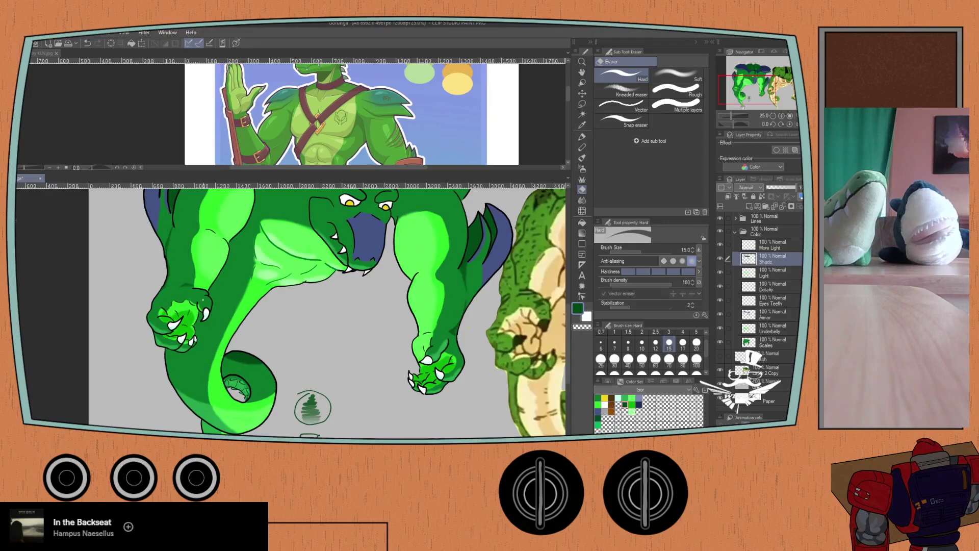
pyautogui.scroll(1, 299, 411)
pyautogui.scroll(-2, 228, 402)
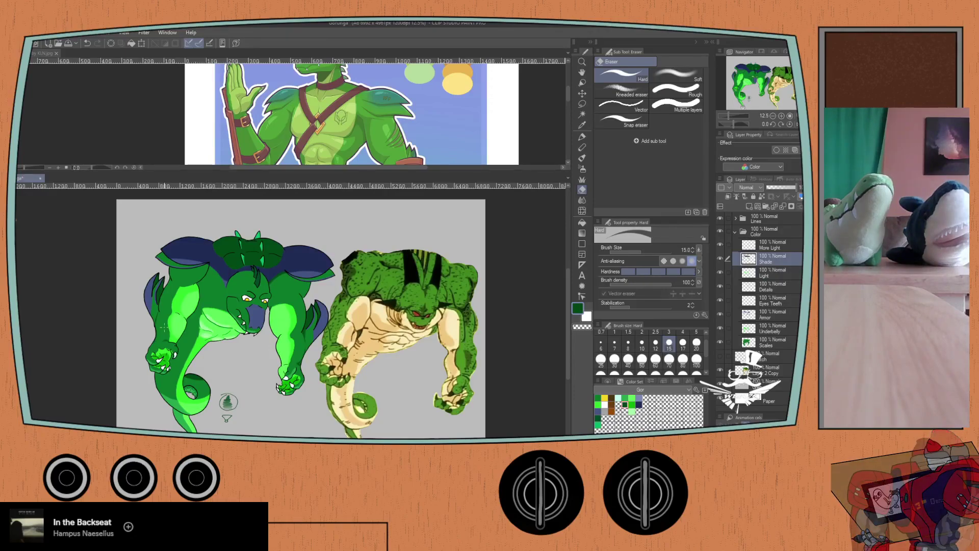
pyautogui.scroll(5, 164, 326)
pyautogui.moveTo(202, 242); pyautogui.dragTo(138, 307)
pyautogui.scroll(-2, 137, 308)
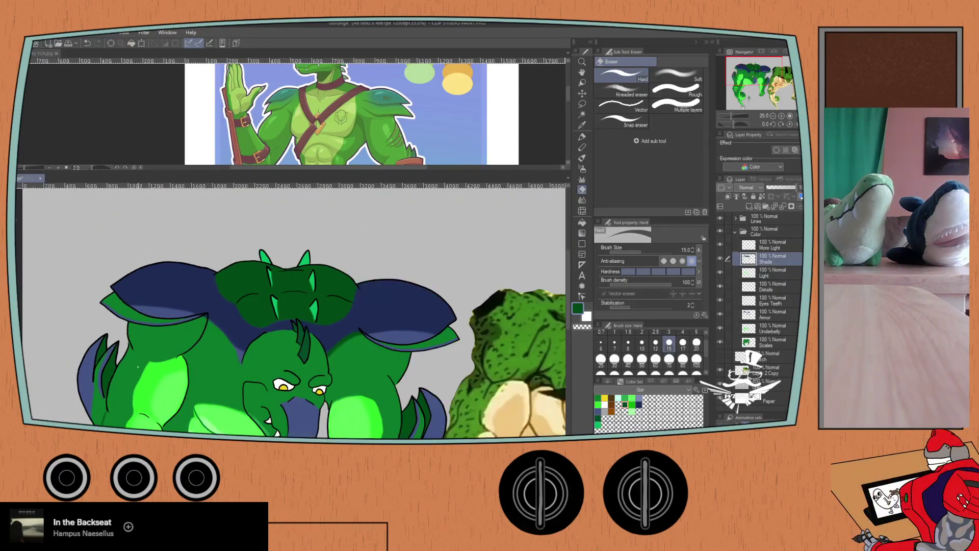
pyautogui.scroll(-3, 109, 336)
pyautogui.moveTo(119, 357); pyautogui.dragTo(151, 330)
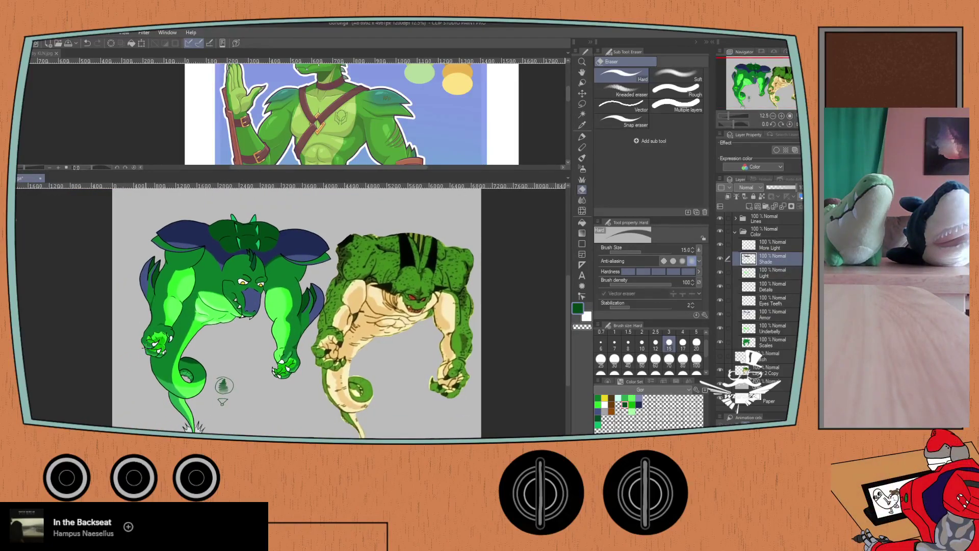
pyautogui.scroll(2, 143, 353)
pyautogui.moveTo(175, 285); pyautogui.dragTo(115, 374)
pyautogui.scroll(-2, 115, 375)
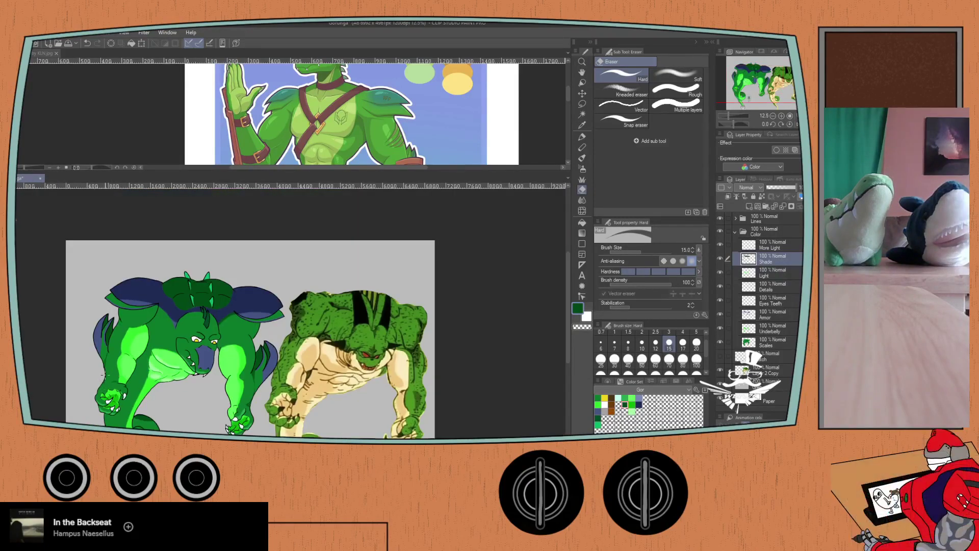
pyautogui.scroll(-2, 185, 393)
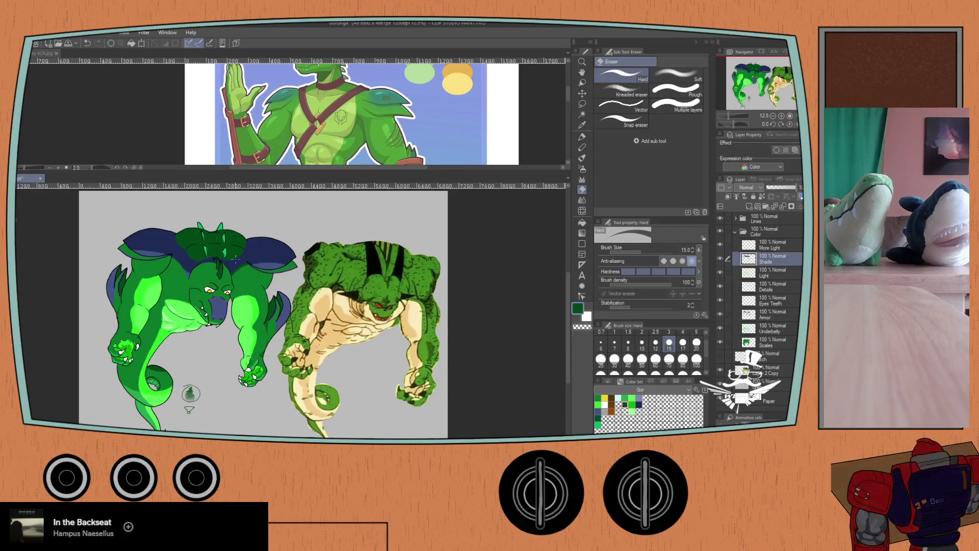
# - Mix a darker version of the back spikes' bright green and store it in the color set
pyautogui.click(597, 418)
pyautogui.hotkey('ctrl', '+')
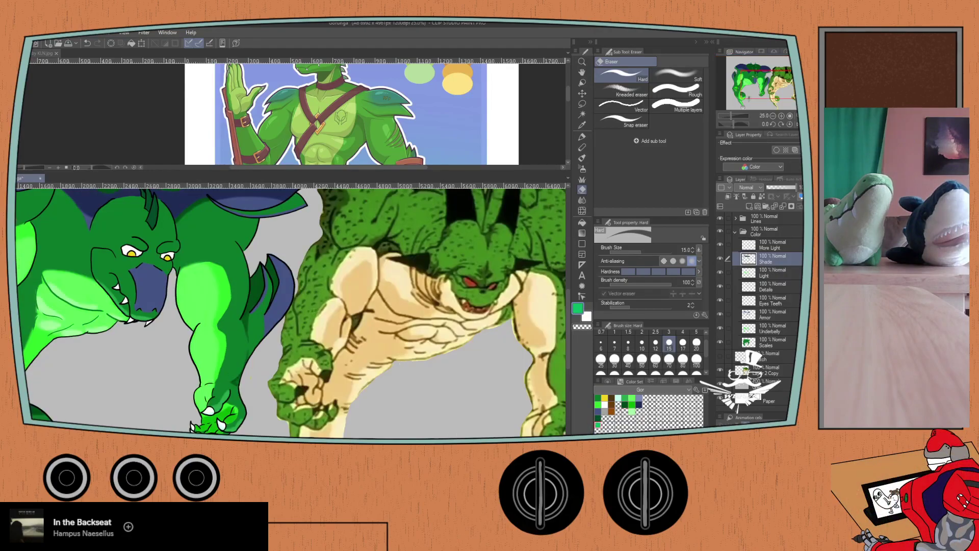
pyautogui.hotkey('ctrl', '+')
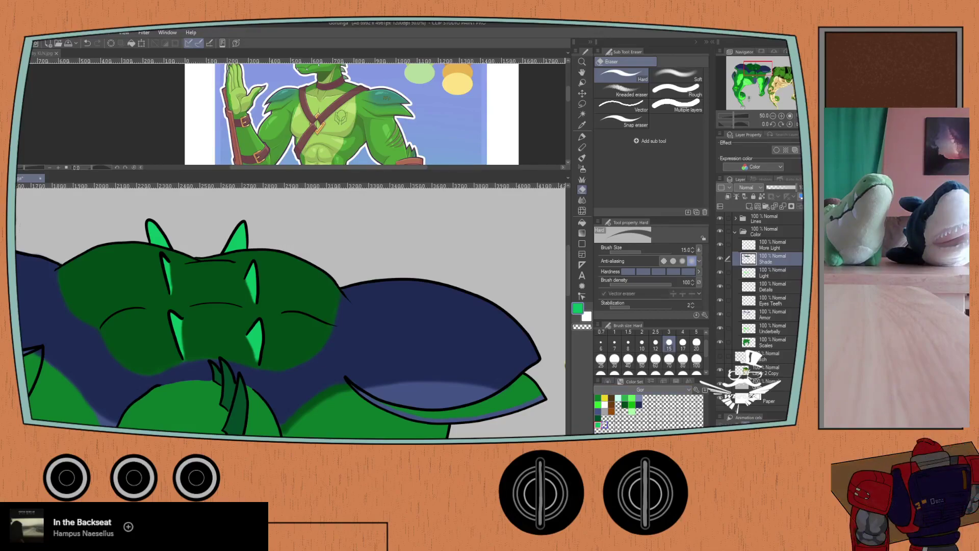
pyautogui.click(604, 425)
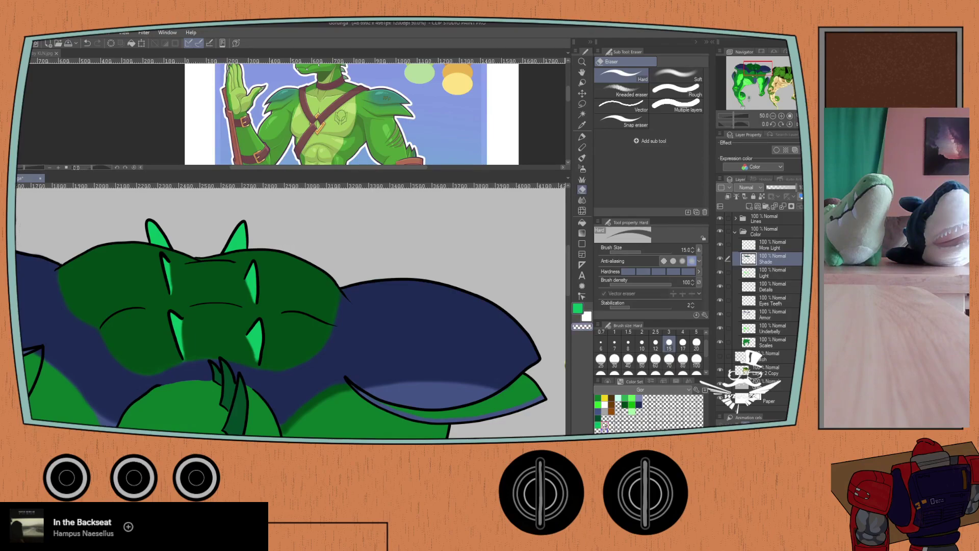
pyautogui.click(605, 382)
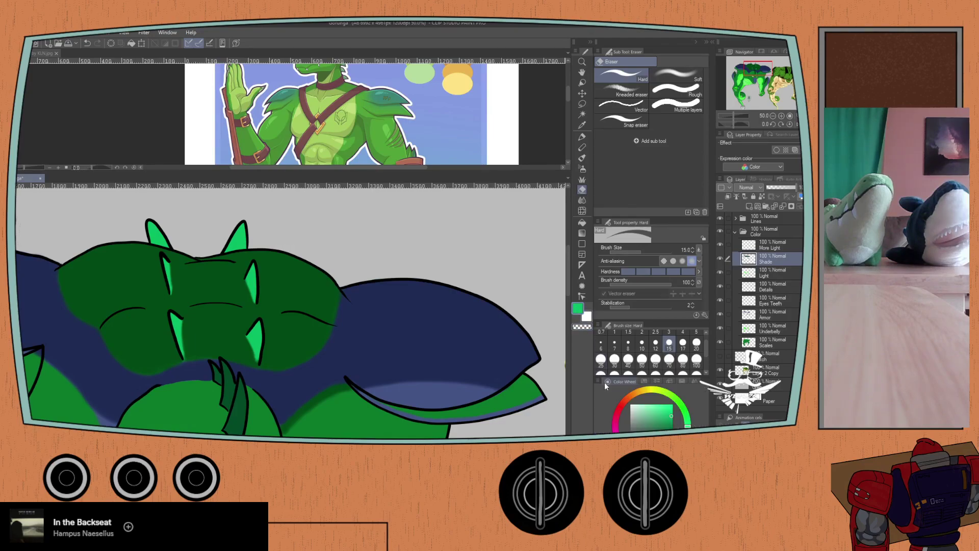
pyautogui.click(674, 414)
pyautogui.click(644, 382)
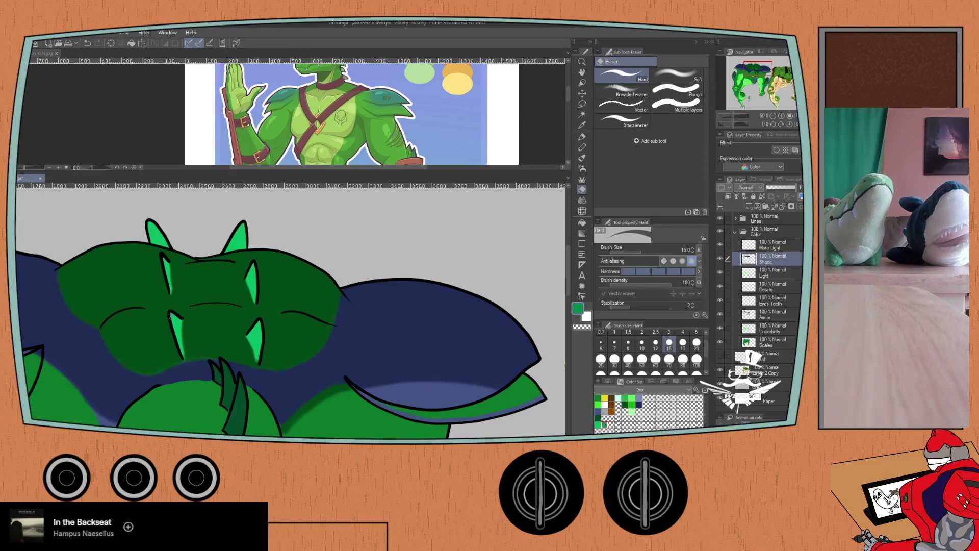
# - Paint the darker green inside the back's lower left and lower right spikes with the Milli pen at size 20
pyautogui.scroll(1, 171, 317)
pyautogui.press('p')
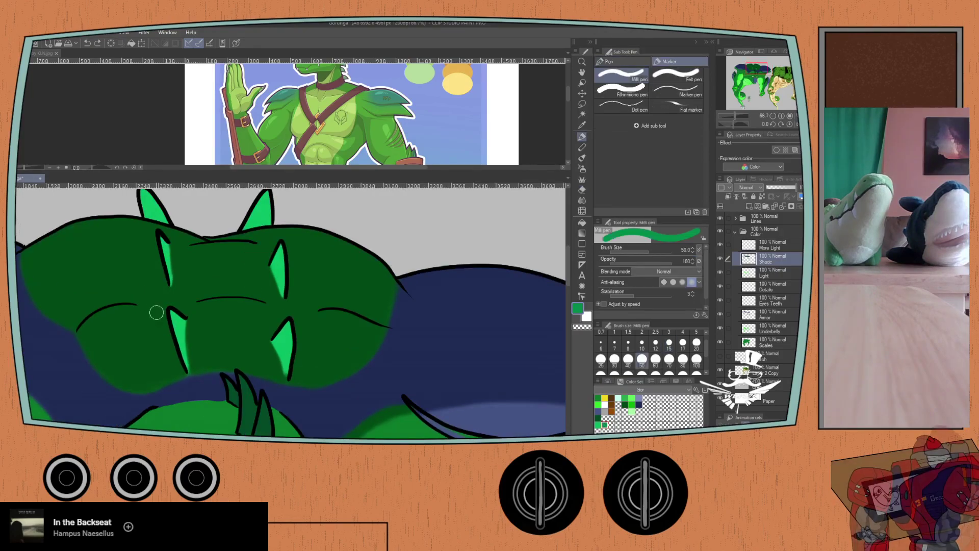
pyautogui.scroll(1, 162, 321)
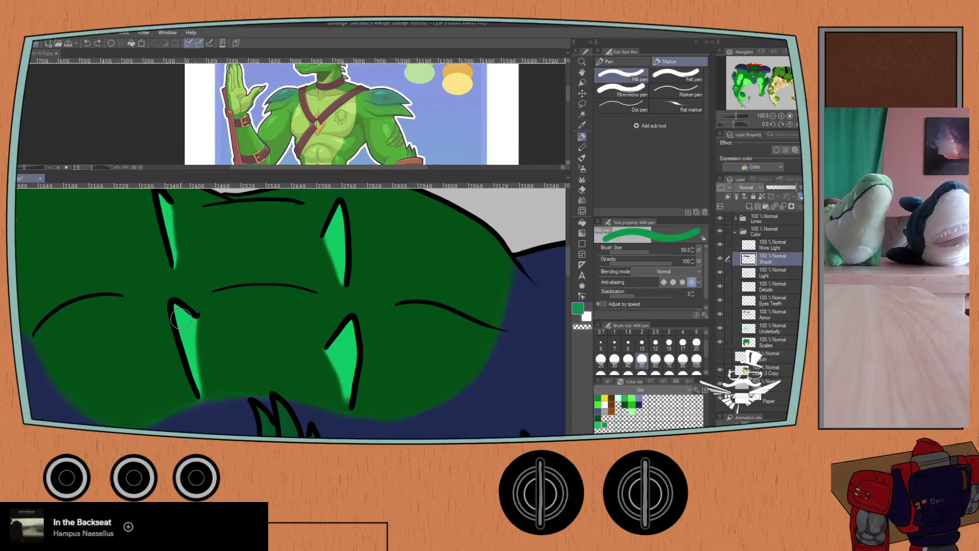
pyautogui.click(696, 344)
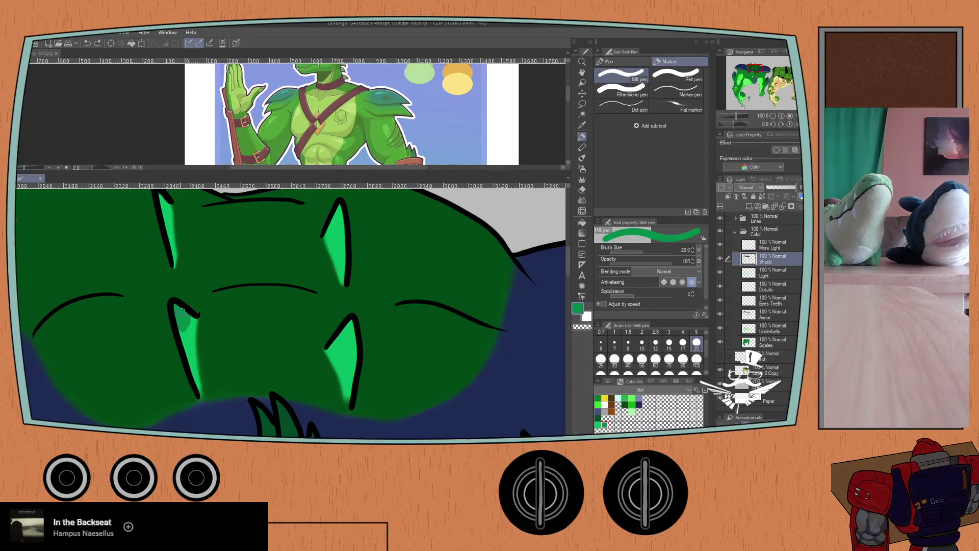
pyautogui.moveTo(176, 321)
pyautogui.mouseDown()
pyautogui.moveTo(195, 389)
pyautogui.moveTo(190, 314)
pyautogui.mouseUp()
pyautogui.moveTo(324, 351)
pyautogui.mouseDown()
pyautogui.moveTo(351, 389)
pyautogui.moveTo(353, 325)
pyautogui.moveTo(341, 354)
pyautogui.mouseUp()
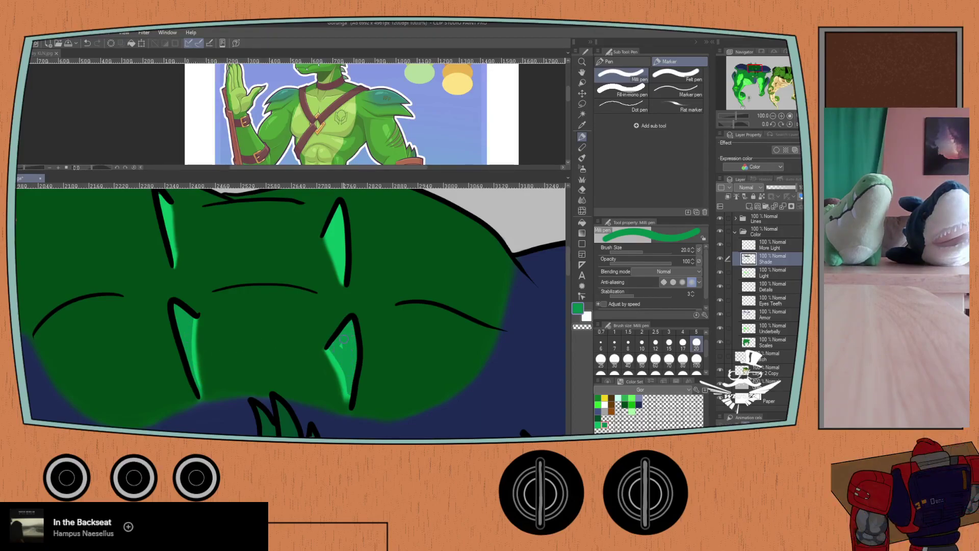
# - Shade the upper pair of back spikes and the two spikes rising behind the back in the darker green
pyautogui.moveTo(324, 230)
pyautogui.mouseDown()
pyautogui.moveTo(344, 268)
pyautogui.moveTo(342, 210)
pyautogui.moveTo(329, 233)
pyautogui.moveTo(338, 244)
pyautogui.moveTo(339, 232)
pyautogui.moveTo(344, 272)
pyautogui.mouseUp()
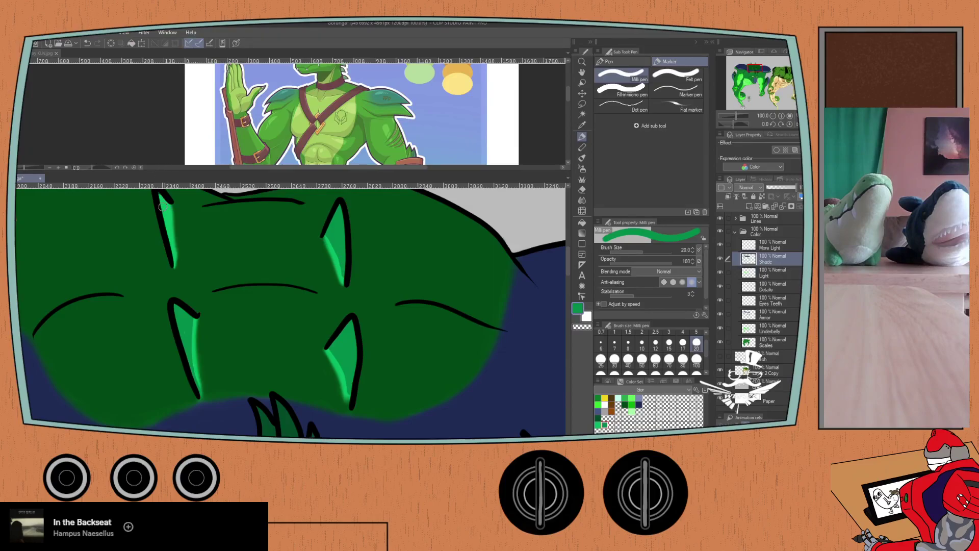
pyautogui.moveTo(168, 214)
pyautogui.mouseDown()
pyautogui.moveTo(190, 299)
pyautogui.moveTo(159, 229)
pyautogui.moveTo(167, 266)
pyautogui.moveTo(196, 271)
pyautogui.moveTo(169, 226)
pyautogui.moveTo(159, 228)
pyautogui.moveTo(165, 250)
pyautogui.moveTo(161, 220)
pyautogui.moveTo(165, 243)
pyautogui.moveTo(183, 260)
pyautogui.moveTo(165, 232)
pyautogui.mouseUp()
pyautogui.moveTo(354, 272)
pyautogui.mouseDown()
pyautogui.moveTo(311, 282)
pyautogui.moveTo(340, 275)
pyautogui.moveTo(313, 281)
pyautogui.moveTo(347, 227)
pyautogui.mouseUp()
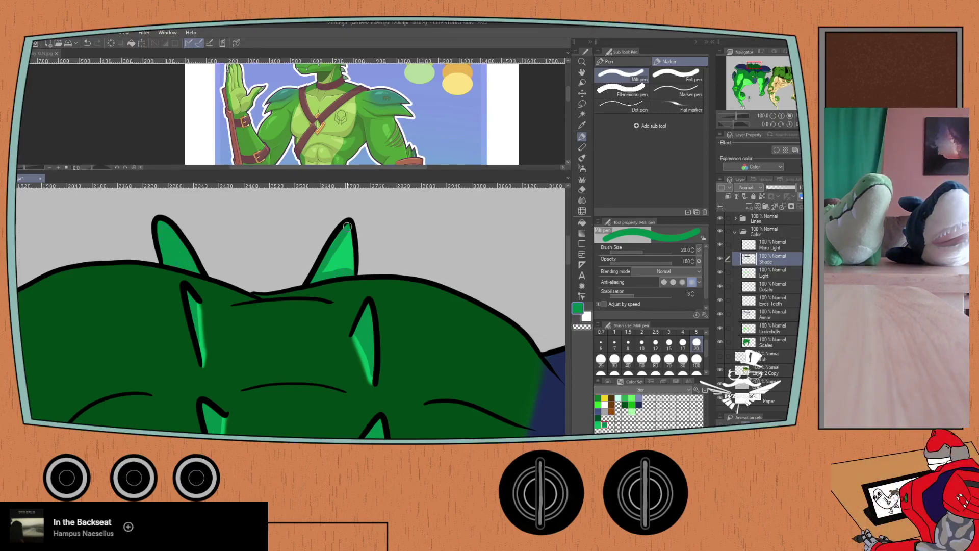
pyautogui.moveTo(327, 269)
pyautogui.mouseDown()
pyautogui.moveTo(349, 231)
pyautogui.moveTo(351, 272)
pyautogui.mouseUp()
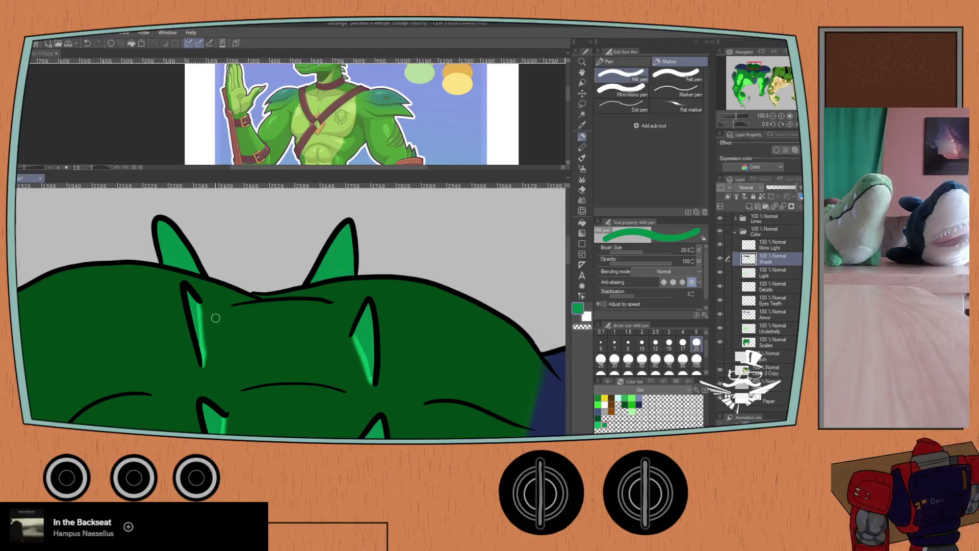
# - Cover the bright strips along the upper left and upper right spikes' inner edges with the Soft airbrush at size 20
pyautogui.press('b')
pyautogui.press('e')
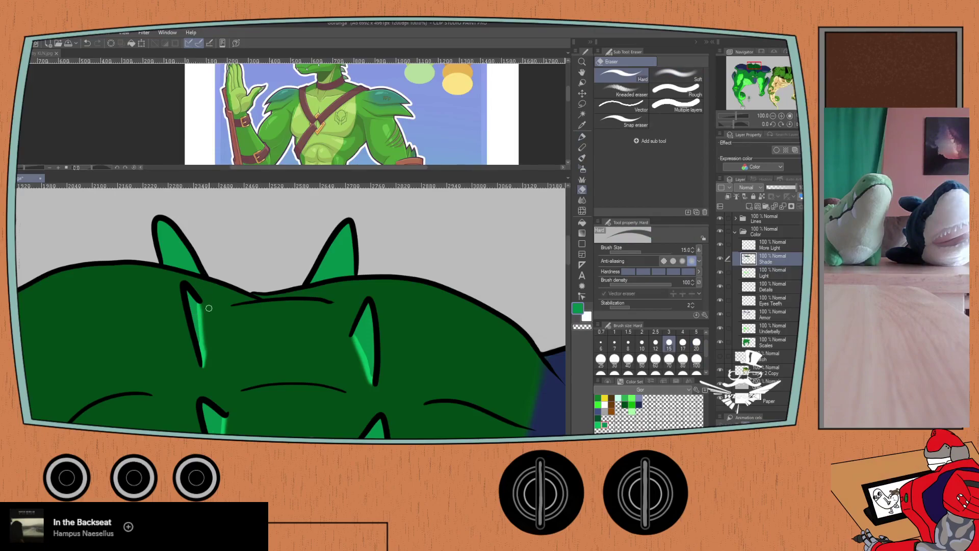
pyautogui.press('b')
pyautogui.scroll(3, 206, 305)
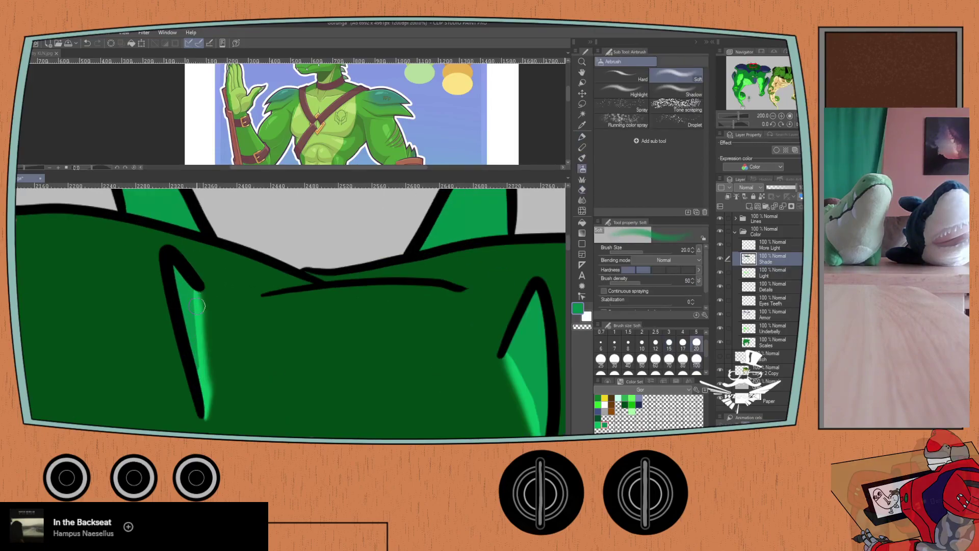
pyautogui.moveTo(195, 294)
pyautogui.mouseDown()
pyautogui.moveTo(203, 407)
pyautogui.moveTo(196, 350)
pyautogui.mouseUp()
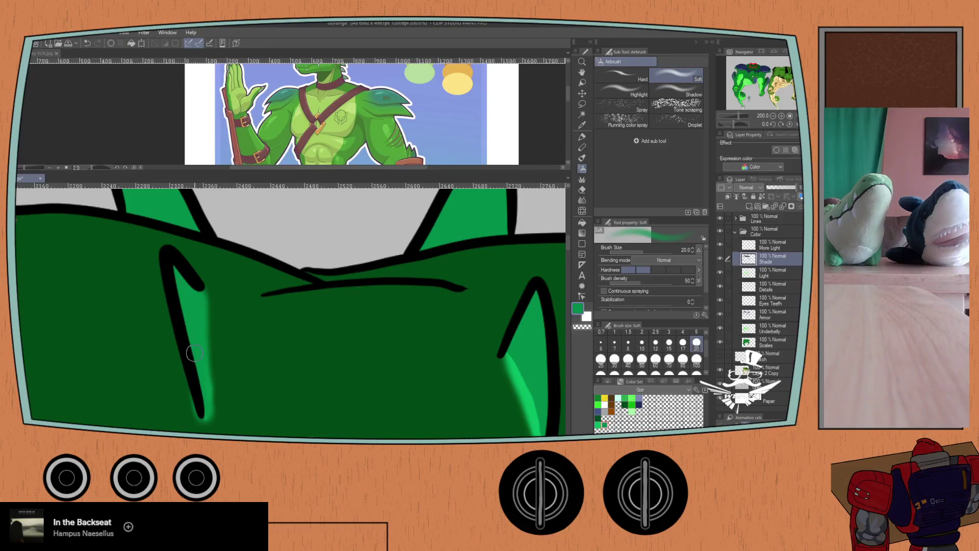
pyautogui.moveTo(428, 355); pyautogui.dragTo(295, 218)
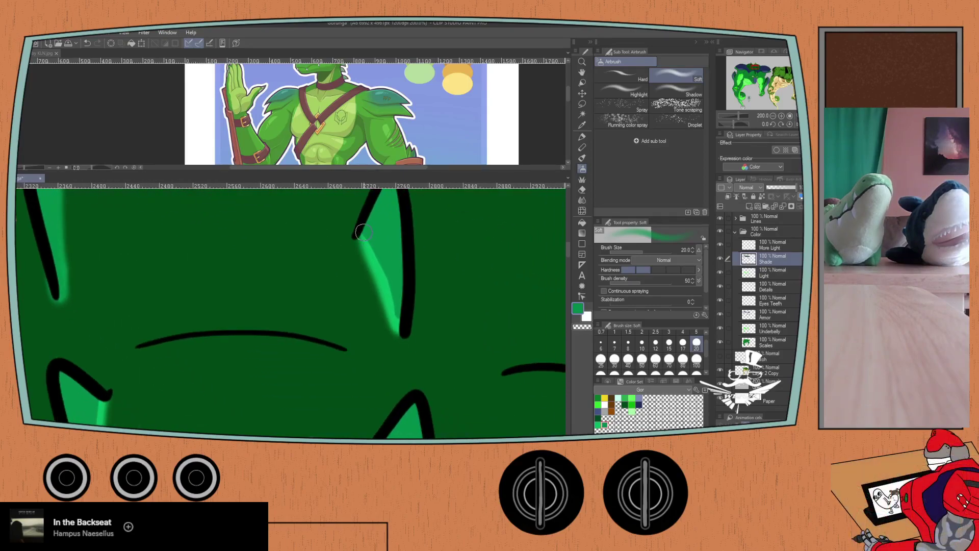
pyautogui.moveTo(373, 255); pyautogui.dragTo(401, 329)
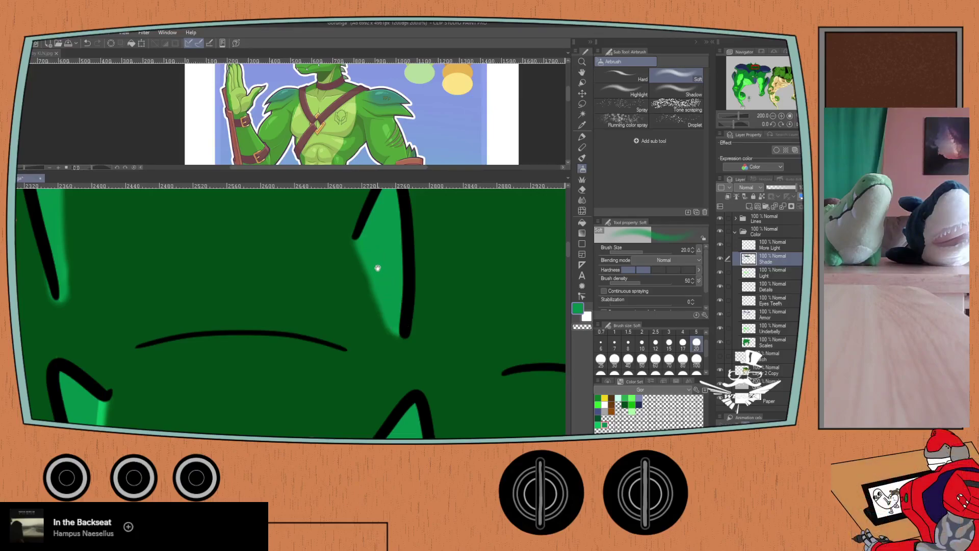
# - Airbrush the darker spike green over the bright strips along the lower right and lower left spikes' inner edges
pyautogui.scroll(-5, 376, 262)
pyautogui.moveTo(326, 276)
pyautogui.mouseDown()
pyautogui.moveTo(356, 336)
pyautogui.moveTo(362, 384)
pyautogui.moveTo(323, 273)
pyautogui.moveTo(351, 320)
pyautogui.moveTo(427, 311)
pyautogui.mouseUp()
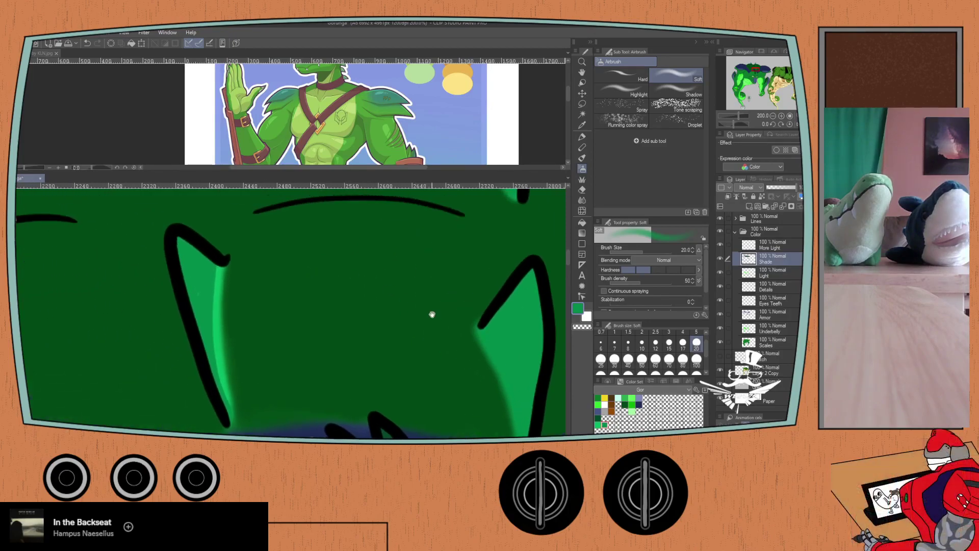
pyautogui.moveTo(265, 402); pyautogui.dragTo(260, 260)
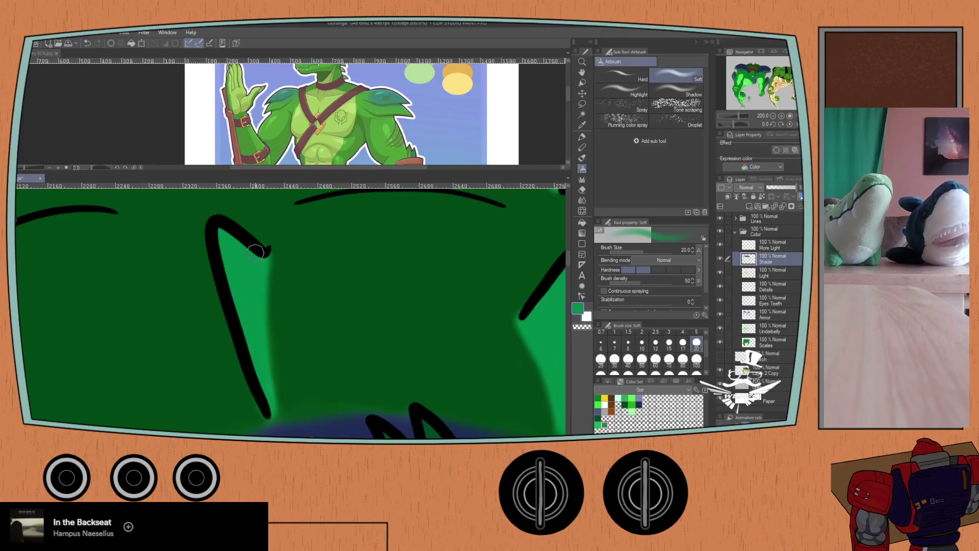
pyautogui.moveTo(254, 365); pyautogui.dragTo(256, 337)
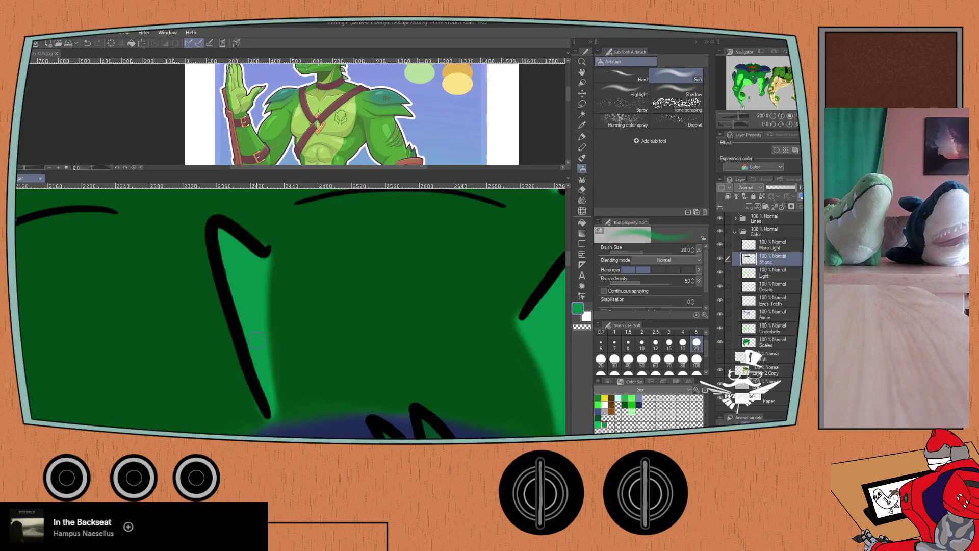
pyautogui.click(624, 402)
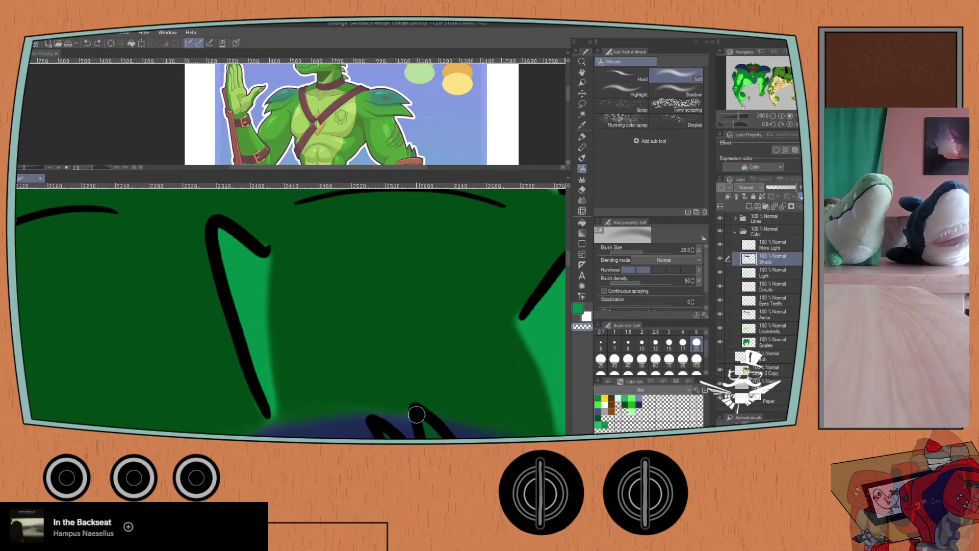
# - Airbrush the back's dark green along the outer edges of the back spikes with the Soft airbrush at size 20
pyautogui.click(624, 405)
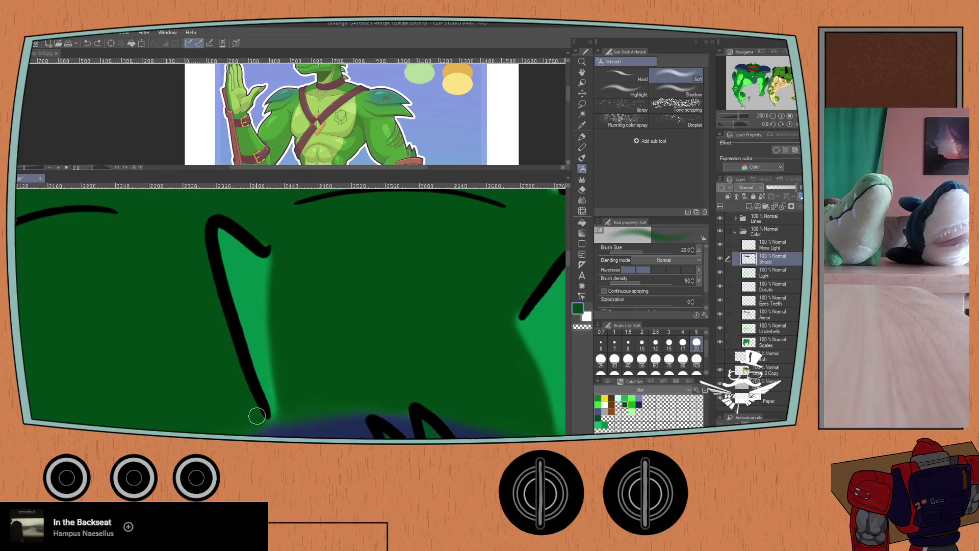
pyautogui.moveTo(179, 284); pyautogui.dragTo(186, 360)
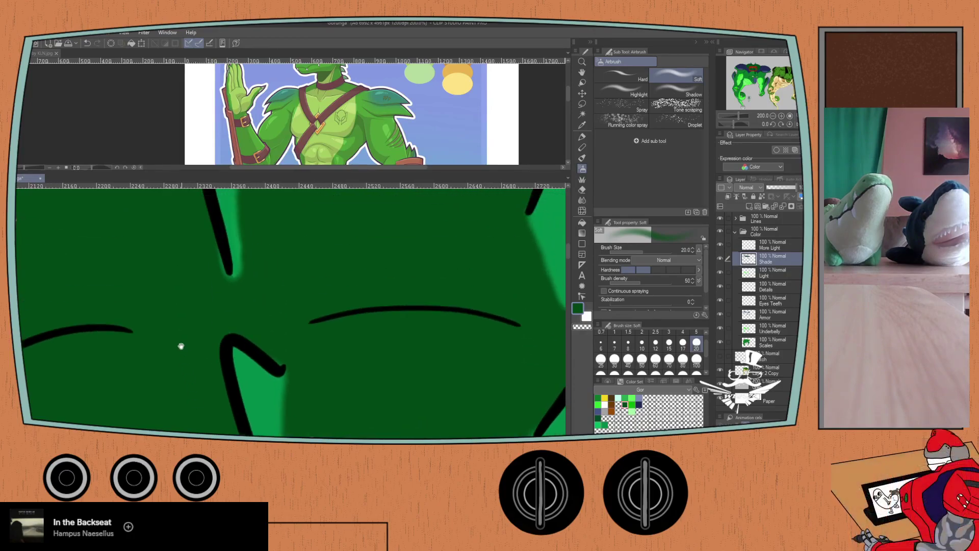
pyautogui.moveTo(202, 312); pyautogui.dragTo(214, 376)
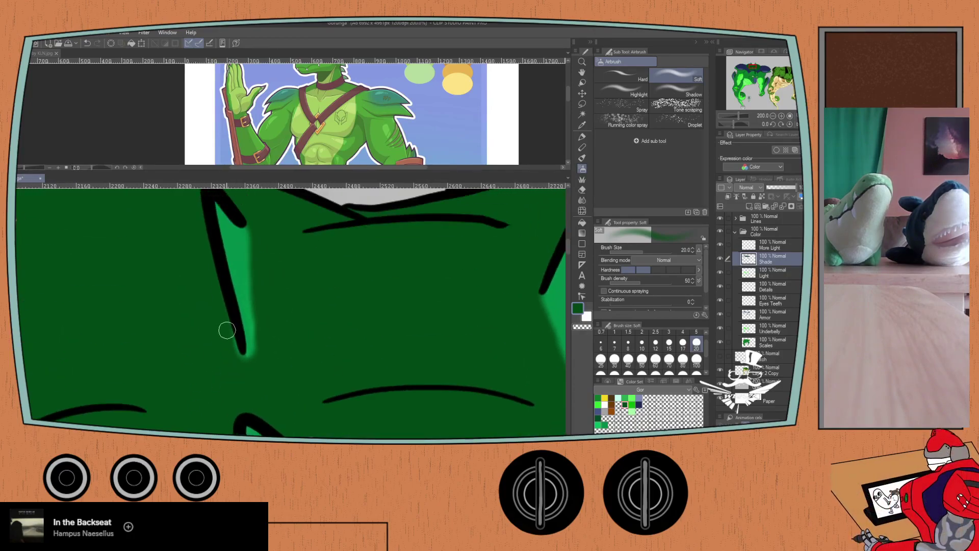
pyautogui.moveTo(206, 329); pyautogui.dragTo(206, 281)
pyautogui.scroll(-4, 153, 263)
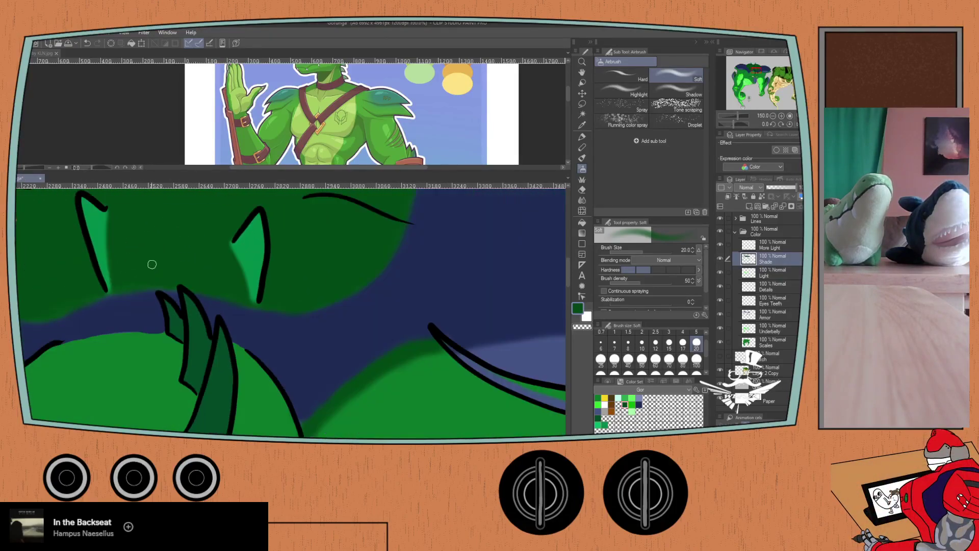
pyautogui.scroll(-5, 138, 231)
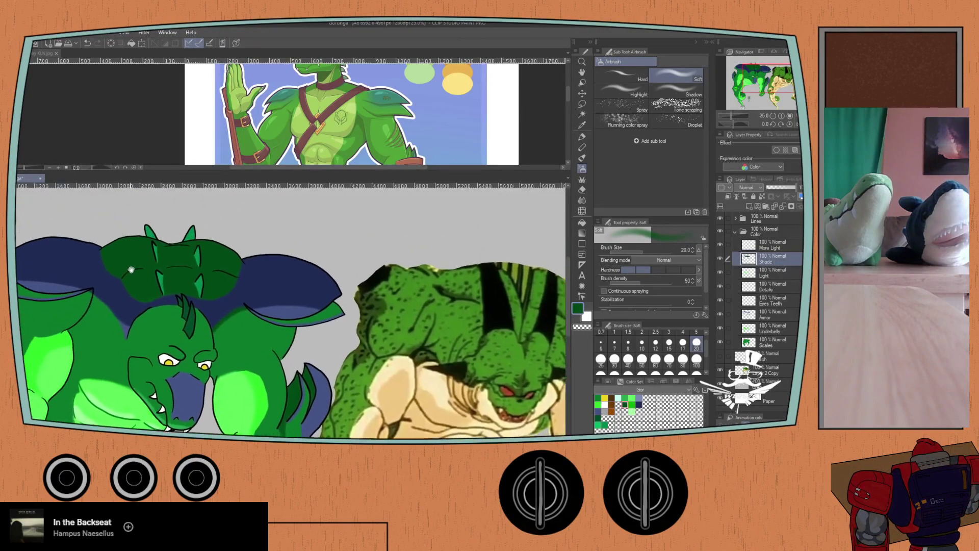
pyautogui.moveTo(138, 232); pyautogui.dragTo(149, 193)
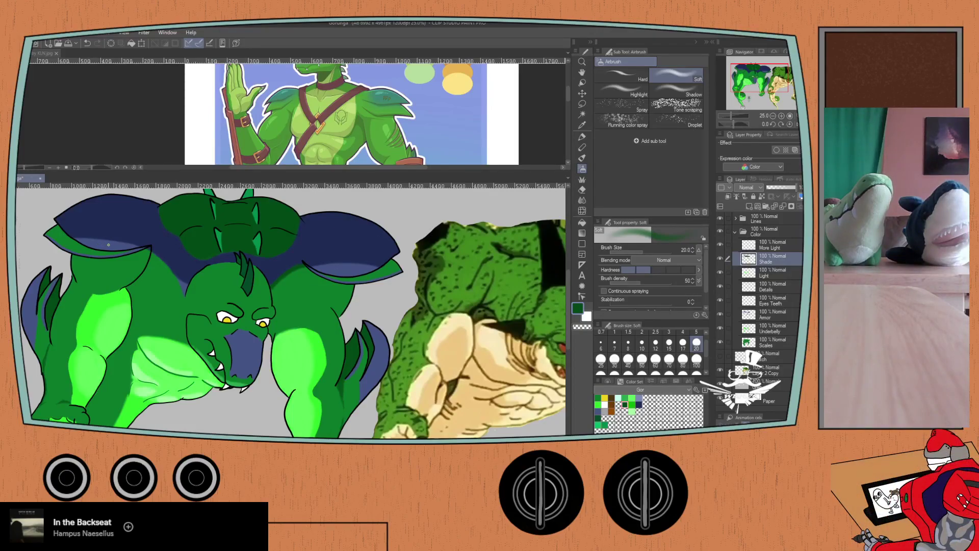
# - On the Light layer, with the canvas rotated to -90°, try a light blue Soft airbrush highlight on the left shoulder armor
pyautogui.click(639, 398)
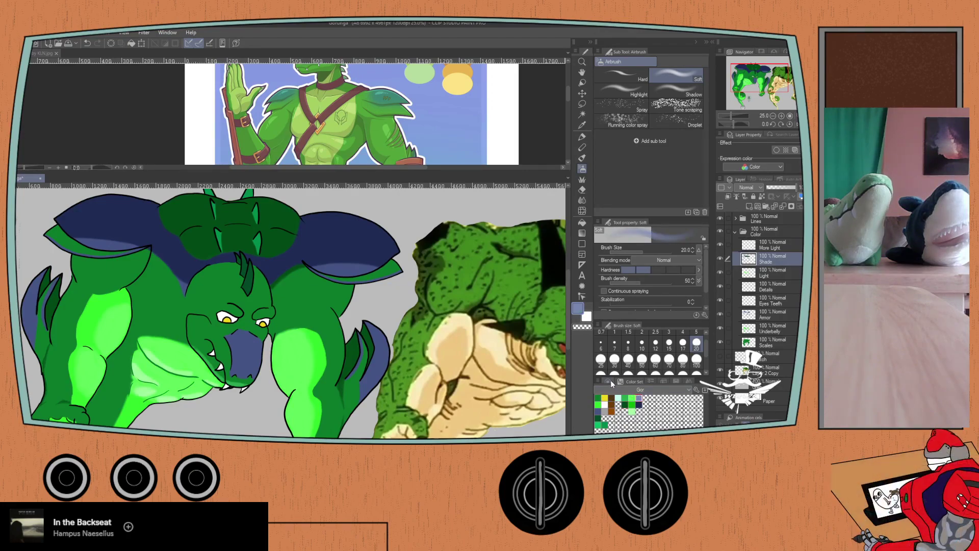
pyautogui.click(763, 273)
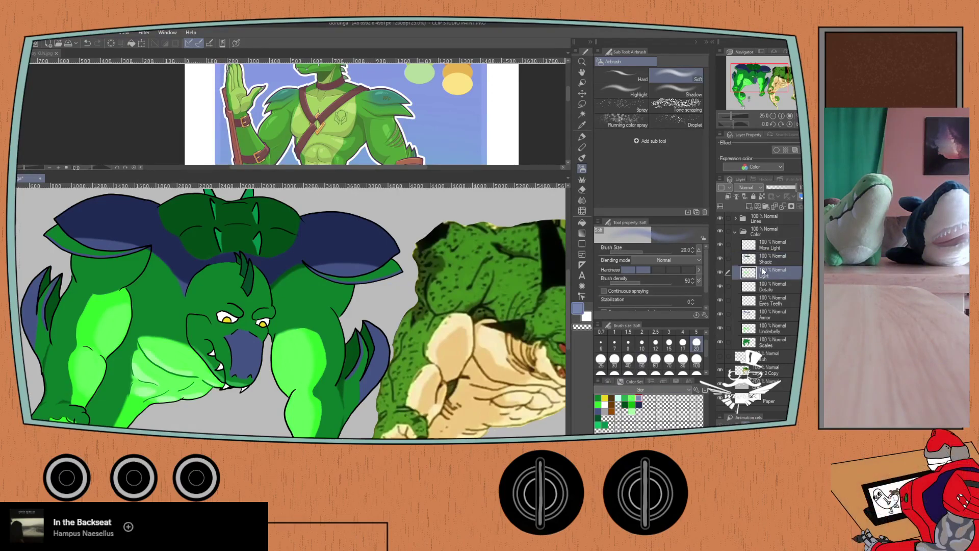
pyautogui.hotkey('ctrl', '+')
pyautogui.scroll(2, 199, 315)
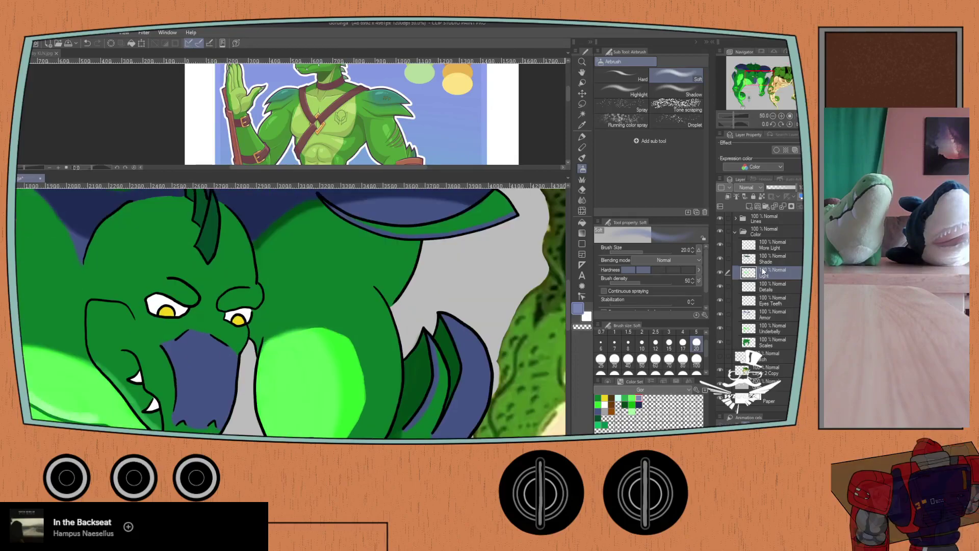
pyautogui.moveTo(199, 315); pyautogui.dragTo(311, 369)
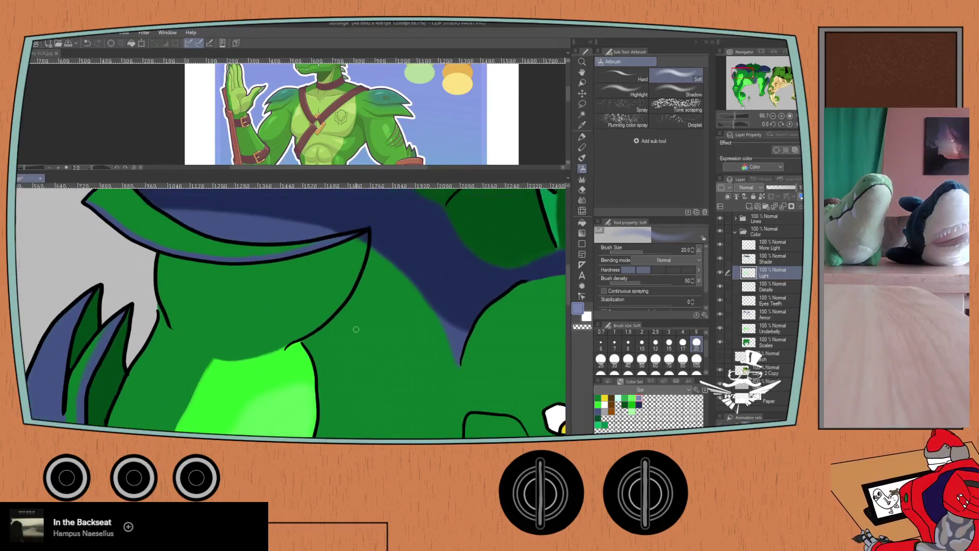
pyautogui.click(730, 124)
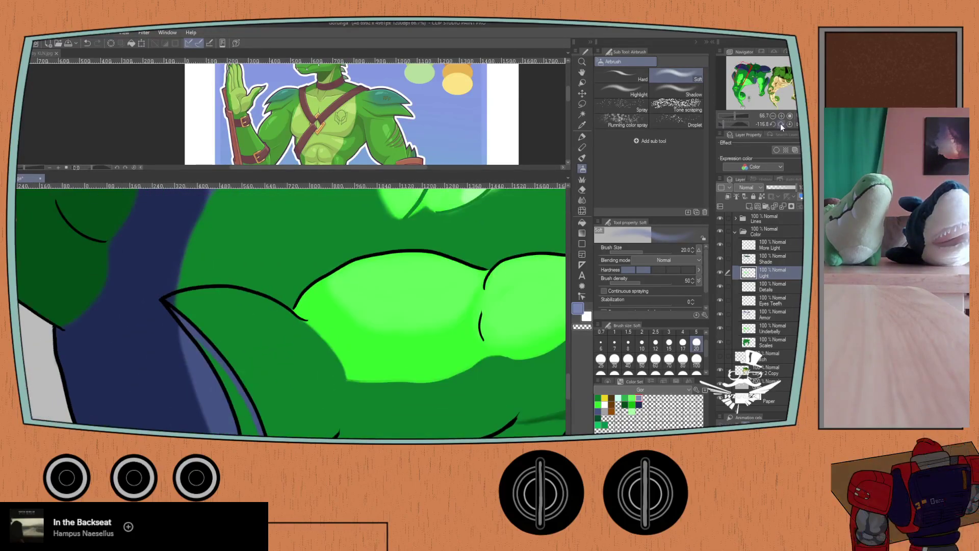
pyautogui.click(780, 124)
pyautogui.click(780, 123)
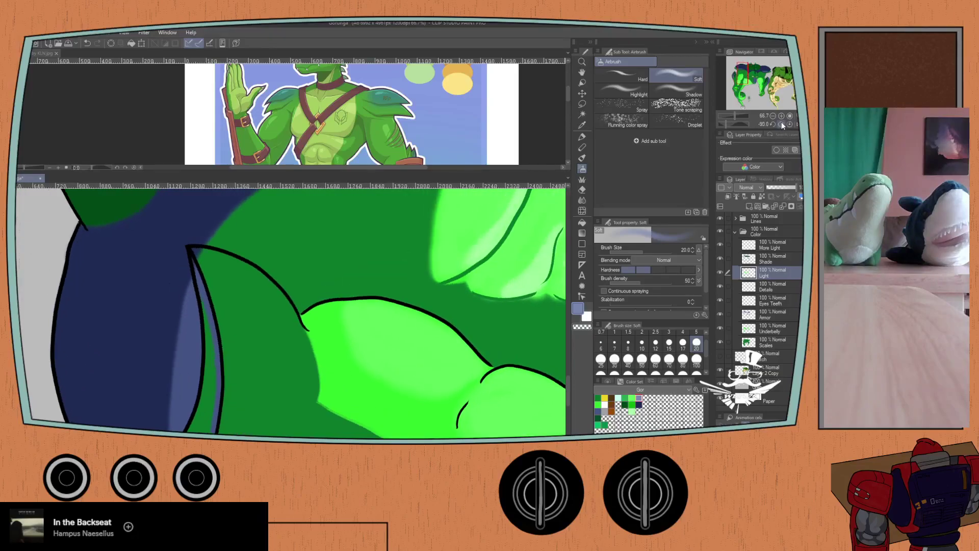
pyautogui.moveTo(198, 355)
pyautogui.mouseDown()
pyautogui.moveTo(264, 224)
pyautogui.moveTo(248, 248)
pyautogui.moveTo(240, 326)
pyautogui.moveTo(241, 209)
pyautogui.moveTo(238, 316)
pyautogui.moveTo(244, 217)
pyautogui.moveTo(239, 306)
pyautogui.moveTo(231, 288)
pyautogui.moveTo(236, 209)
pyautogui.moveTo(239, 276)
pyautogui.mouseUp()
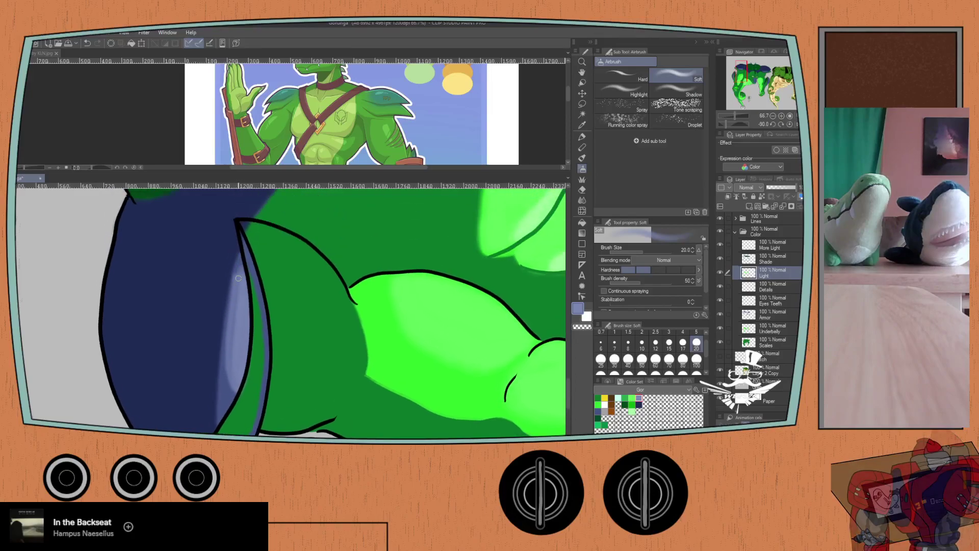
pyautogui.hotkey('ctrl', 'z')
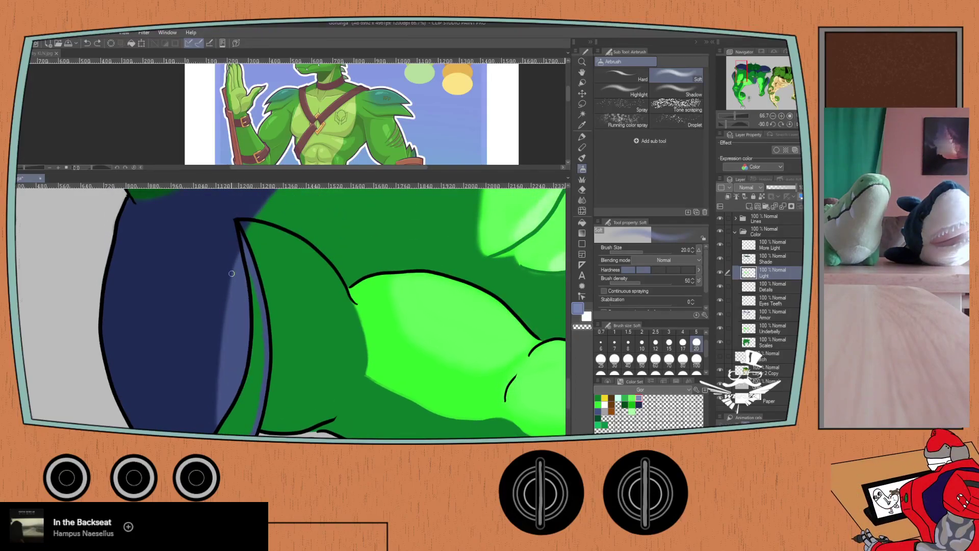
# - Paint light blue highlights along the lower rims of both shoulder armor pieces with the Pastel brush at size 40, then reset the rotation
pyautogui.press('p')
pyautogui.moveTo(242, 300)
pyautogui.mouseDown()
pyautogui.moveTo(232, 391)
pyautogui.moveTo(242, 288)
pyautogui.moveTo(232, 397)
pyautogui.moveTo(242, 263)
pyautogui.moveTo(224, 413)
pyautogui.moveTo(246, 332)
pyautogui.moveTo(239, 260)
pyautogui.moveTo(223, 400)
pyautogui.mouseUp()
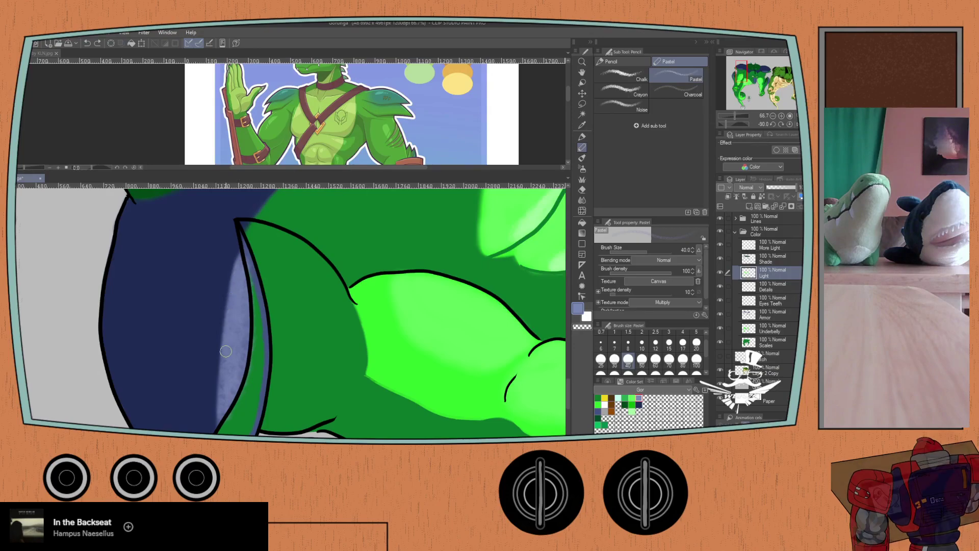
pyautogui.moveTo(223, 266)
pyautogui.mouseDown()
pyautogui.moveTo(208, 417)
pyautogui.moveTo(338, 411)
pyautogui.mouseUp()
pyautogui.moveTo(275, 290)
pyautogui.mouseDown()
pyautogui.moveTo(267, 386)
pyautogui.moveTo(280, 435)
pyautogui.moveTo(297, 362)
pyautogui.moveTo(286, 286)
pyautogui.moveTo(276, 403)
pyautogui.moveTo(281, 275)
pyautogui.moveTo(279, 433)
pyautogui.moveTo(294, 386)
pyautogui.moveTo(278, 282)
pyautogui.mouseUp()
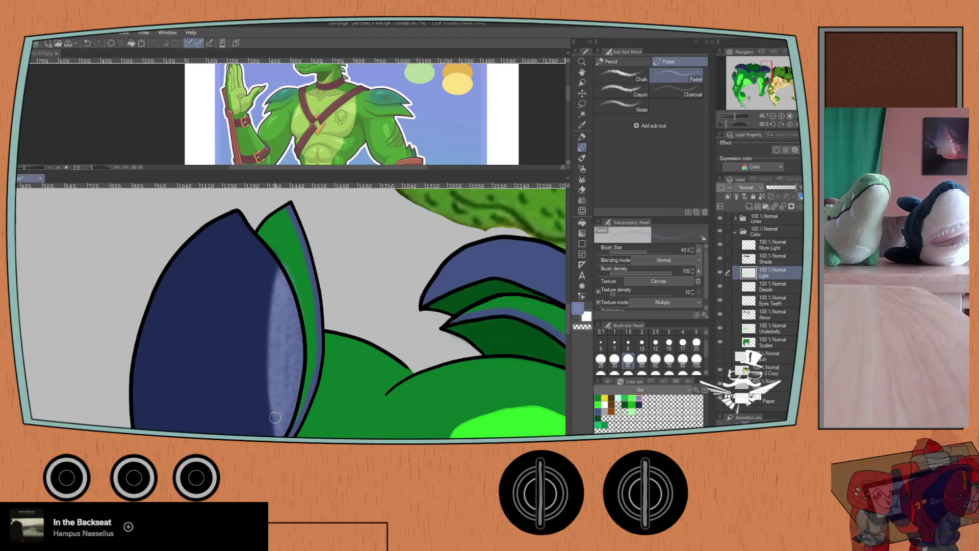
pyautogui.click(788, 123)
pyautogui.scroll(3, 78, 310)
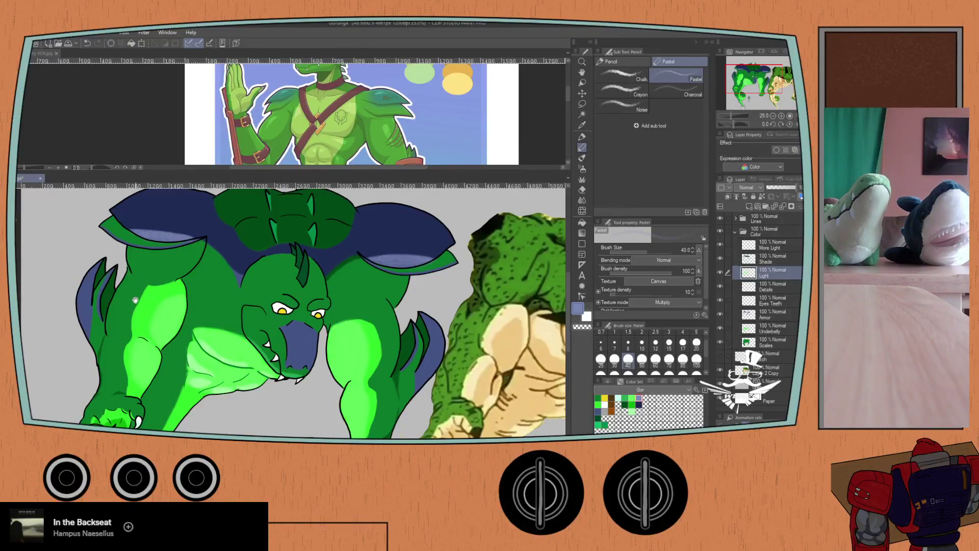
# - Try light blue Pastel shading at size 40 on the left upper arm below the shoulder armor
pyautogui.moveTo(136, 300); pyautogui.dragTo(132, 319)
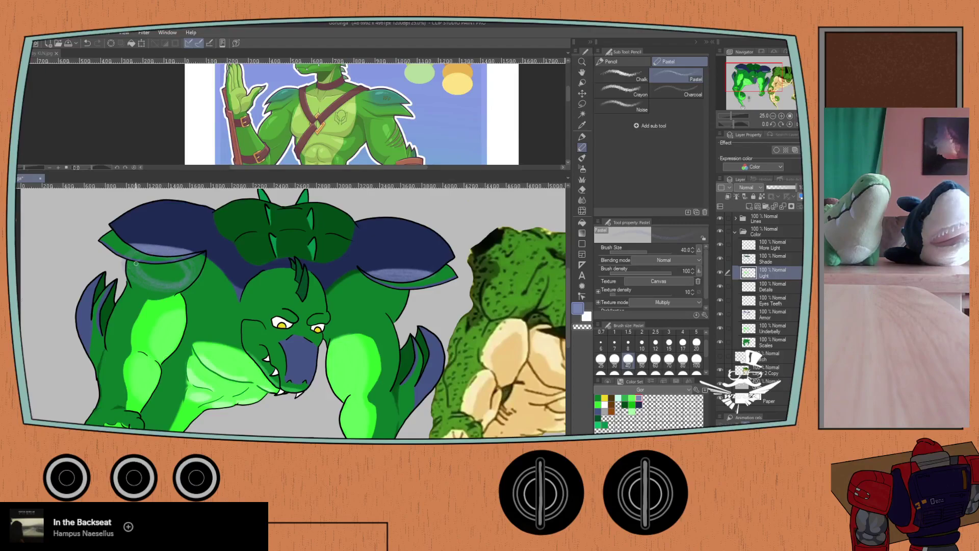
pyautogui.moveTo(159, 255); pyautogui.dragTo(152, 267)
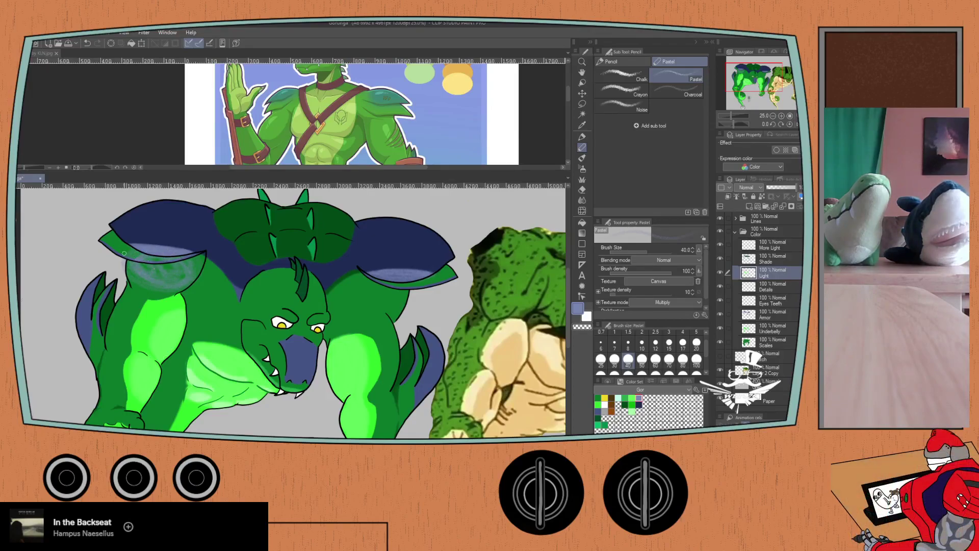
pyautogui.hotkey('ctrl', 'z')
# - Set the Pastel brush to size 100 and paint light blue over both upper arms below the shoulder armor
pyautogui.scroll(-1, 694, 348)
pyautogui.click(695, 347)
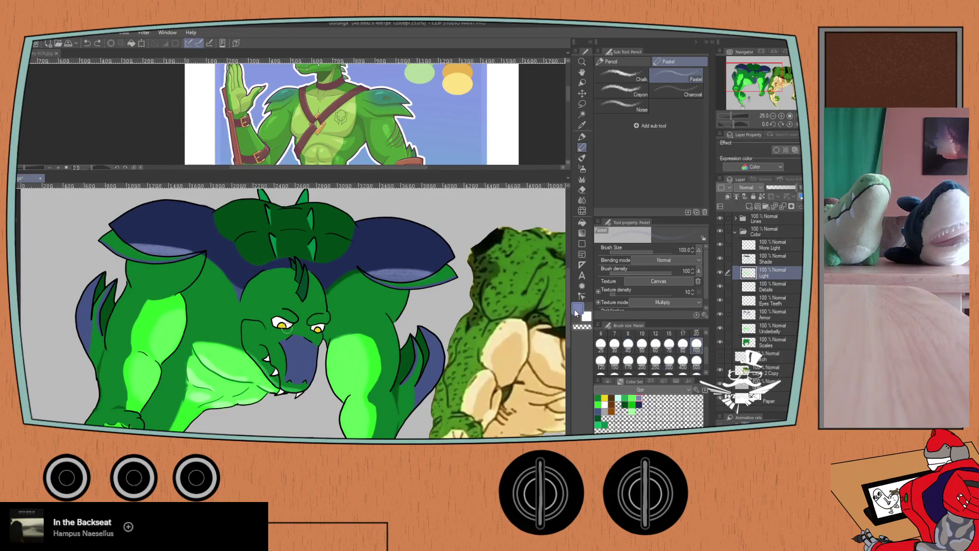
pyautogui.moveTo(193, 261)
pyautogui.mouseDown()
pyautogui.moveTo(165, 286)
pyautogui.moveTo(133, 275)
pyautogui.moveTo(135, 258)
pyautogui.moveTo(172, 255)
pyautogui.moveTo(175, 278)
pyautogui.moveTo(140, 261)
pyautogui.moveTo(184, 264)
pyautogui.moveTo(139, 259)
pyautogui.moveTo(157, 274)
pyautogui.moveTo(146, 273)
pyautogui.moveTo(155, 266)
pyautogui.moveTo(139, 275)
pyautogui.moveTo(182, 281)
pyautogui.moveTo(134, 274)
pyautogui.moveTo(162, 288)
pyautogui.mouseUp()
pyautogui.moveTo(142, 248); pyautogui.dragTo(127, 253)
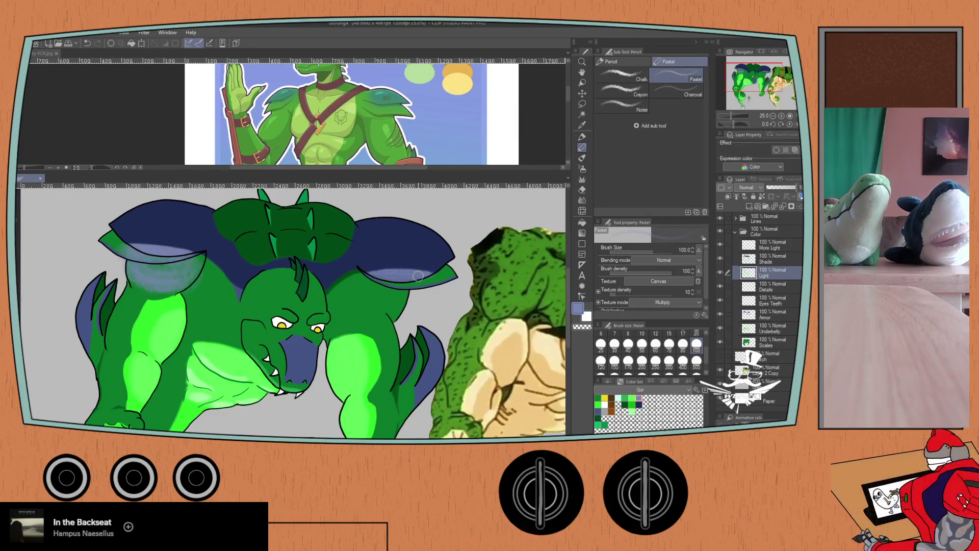
pyautogui.moveTo(380, 288)
pyautogui.mouseDown()
pyautogui.moveTo(396, 316)
pyautogui.moveTo(376, 296)
pyautogui.moveTo(382, 280)
pyautogui.moveTo(395, 305)
pyautogui.moveTo(386, 284)
pyautogui.moveTo(398, 293)
pyautogui.moveTo(405, 280)
pyautogui.moveTo(401, 308)
pyautogui.mouseUp()
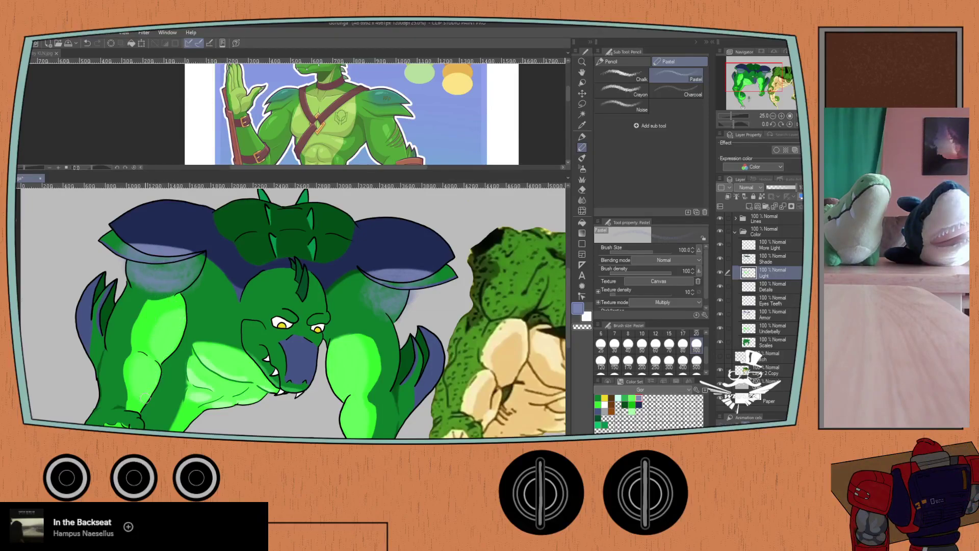
# - Undo the light blue Pastel strokes on the upper arms and the shoulder armor
pyautogui.hotkey('ctrl', 'z')
pyautogui.hotkey('ctrl', 'z')
pyautogui.hotkey('ctrl', 'z')
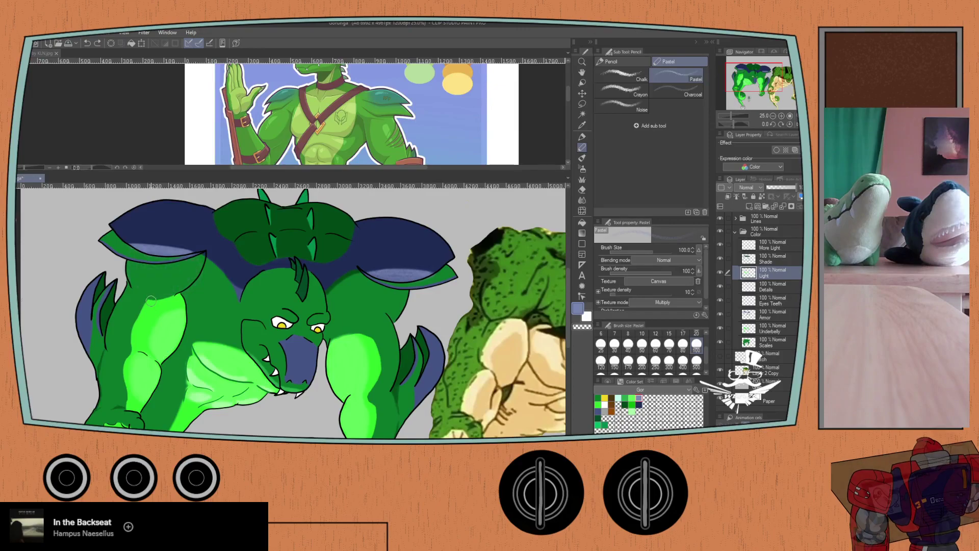
pyautogui.hotkey('ctrl', 'z')
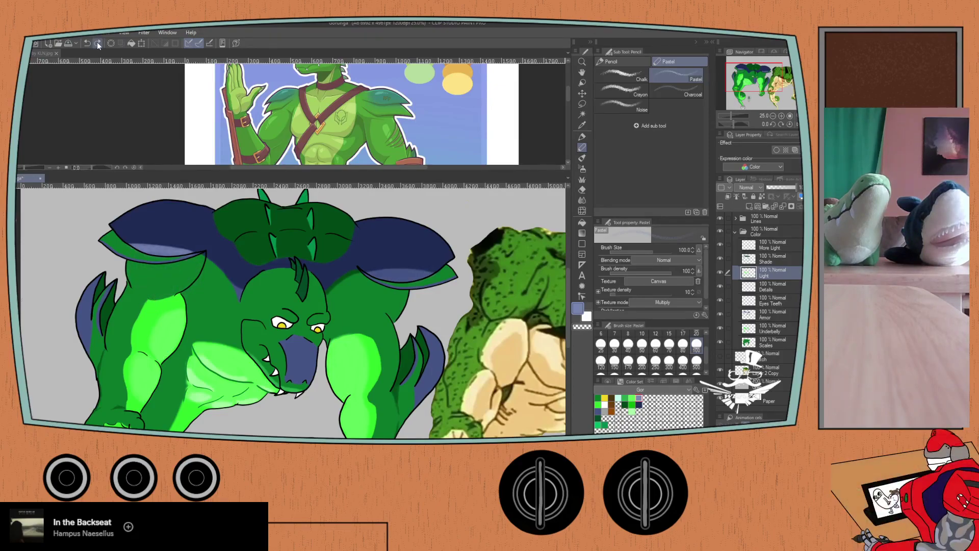
pyautogui.click(99, 45)
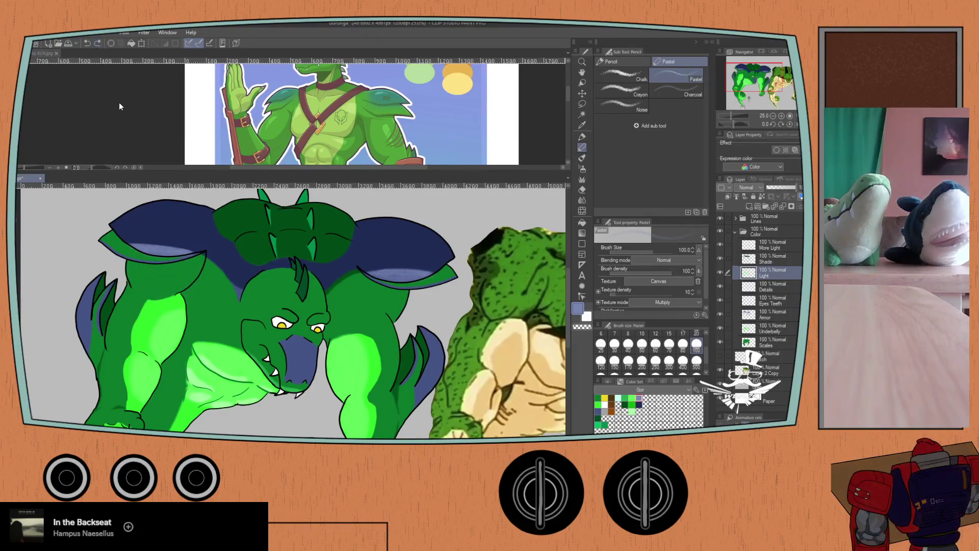
pyautogui.hotkey('ctrl', 'z')
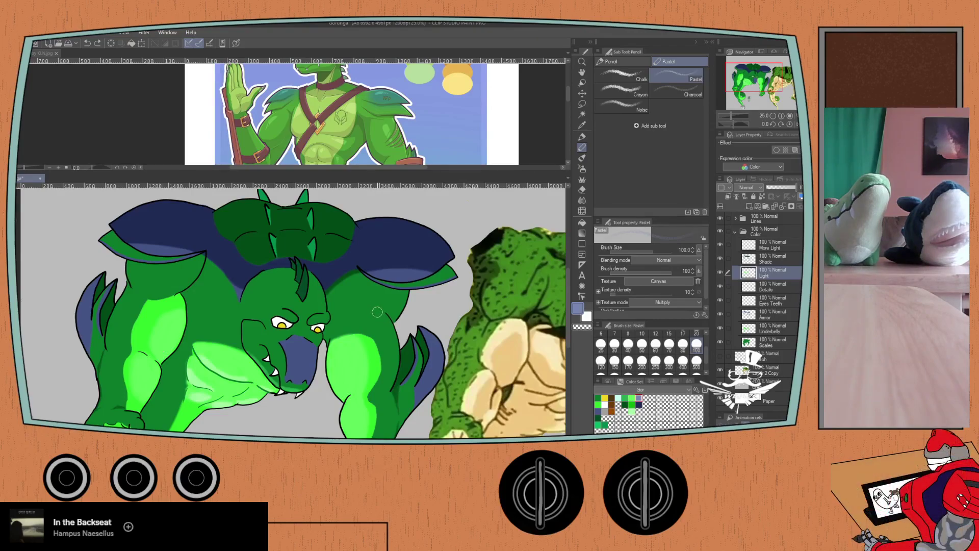
pyautogui.press('p')
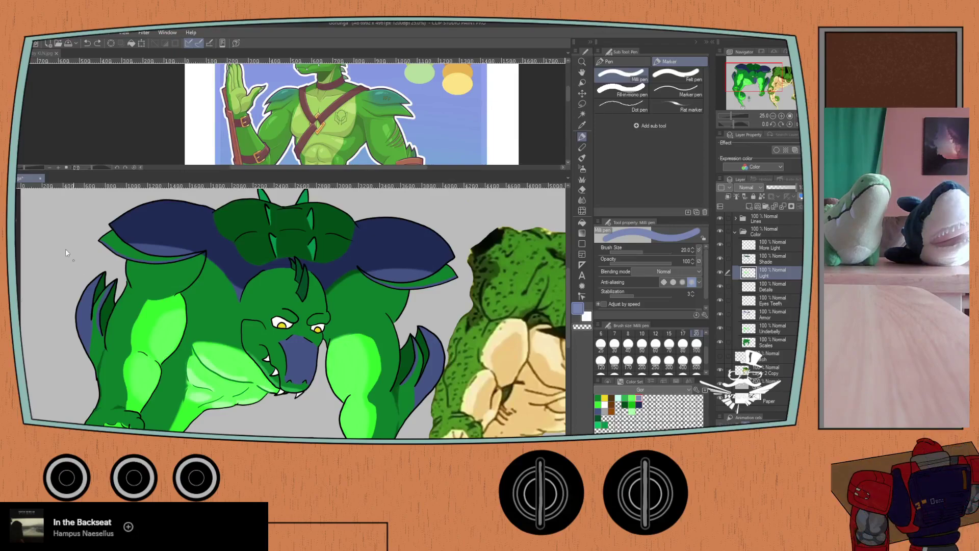
pyautogui.scroll(-2, 73, 315)
pyautogui.moveTo(72, 316); pyautogui.dragTo(148, 293)
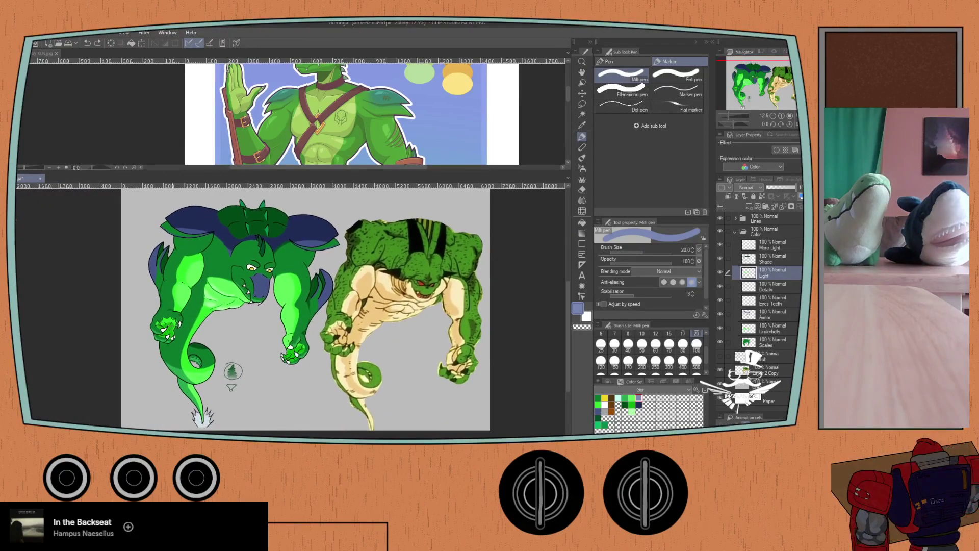
pyautogui.scroll(2, 233, 372)
pyautogui.moveTo(233, 371); pyautogui.dragTo(224, 401)
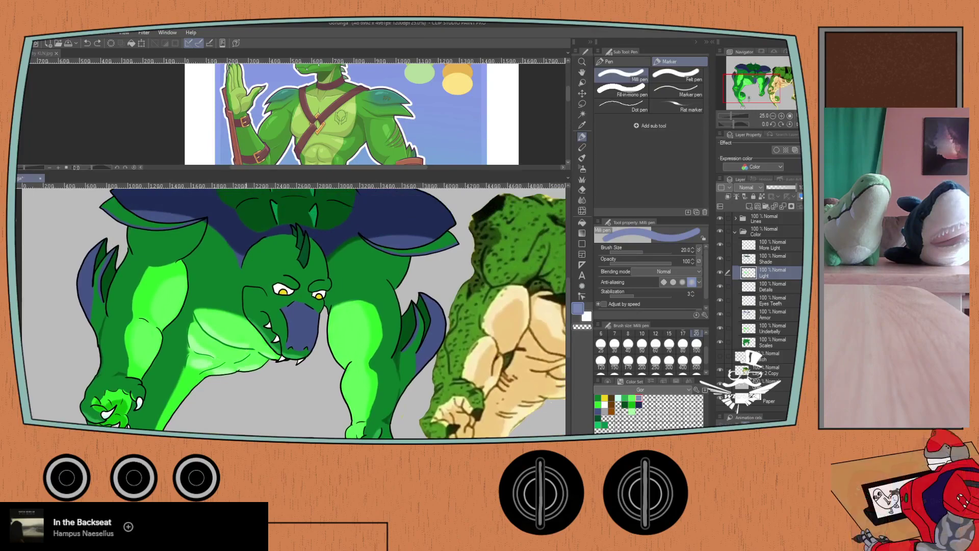
# - On the Shade layer, paint dark blue shading across the snout just above the nostrils with the Soft airbrush at size 50
pyautogui.scroll(2, 284, 356)
pyautogui.moveTo(288, 309); pyautogui.dragTo(270, 385)
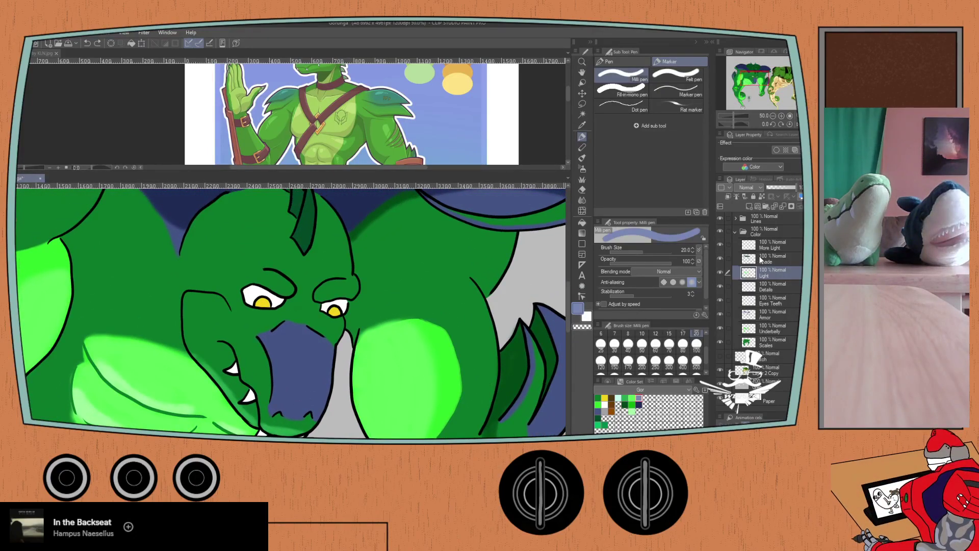
pyautogui.click(742, 253)
pyautogui.click(639, 402)
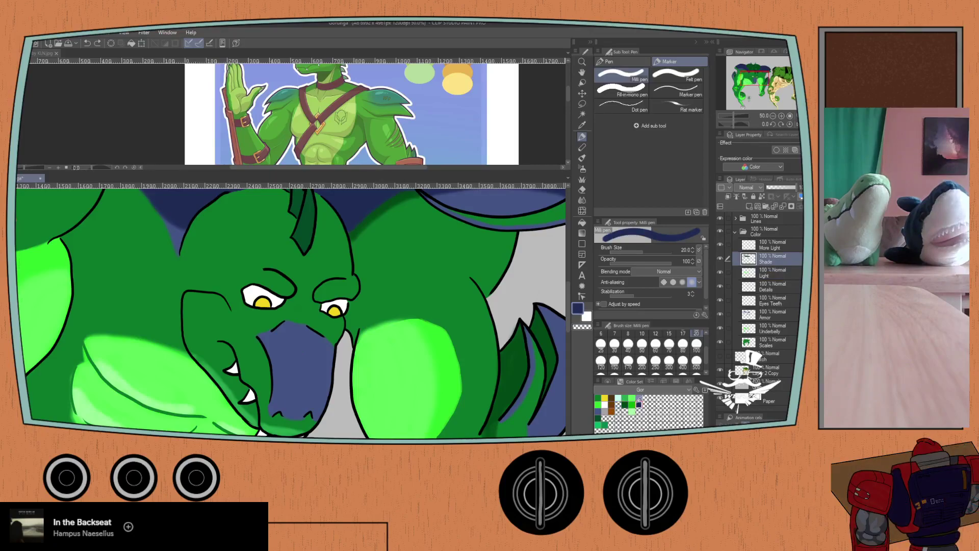
pyautogui.press('p')
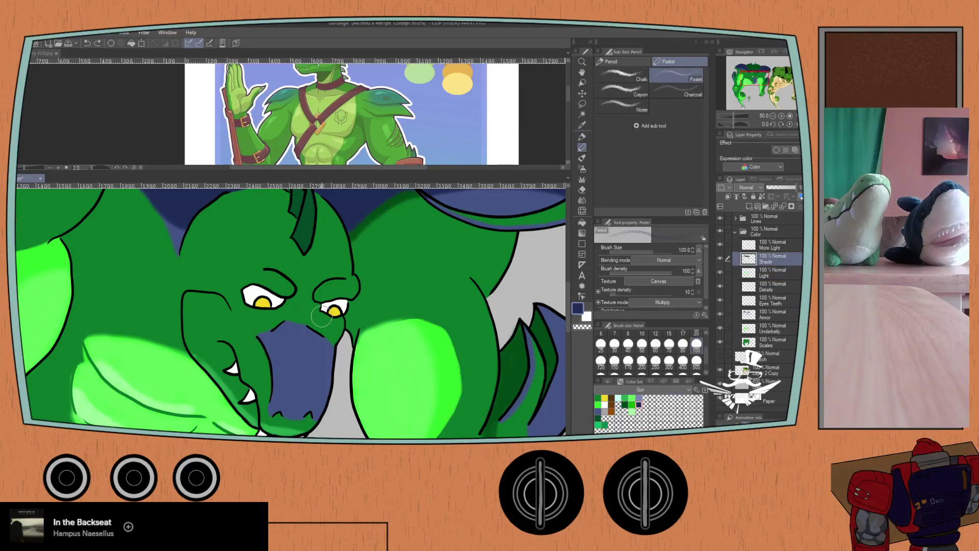
pyautogui.press('p')
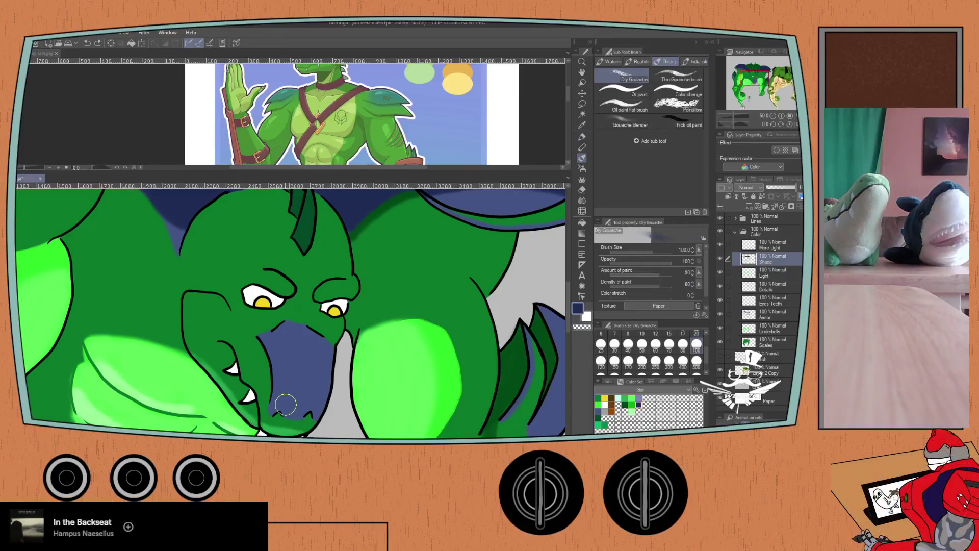
pyautogui.press('b')
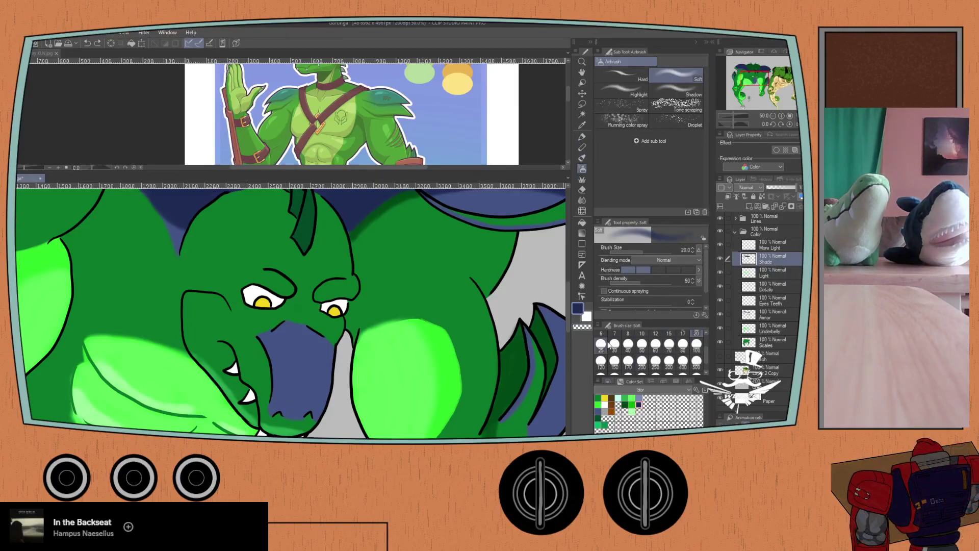
pyautogui.click(642, 345)
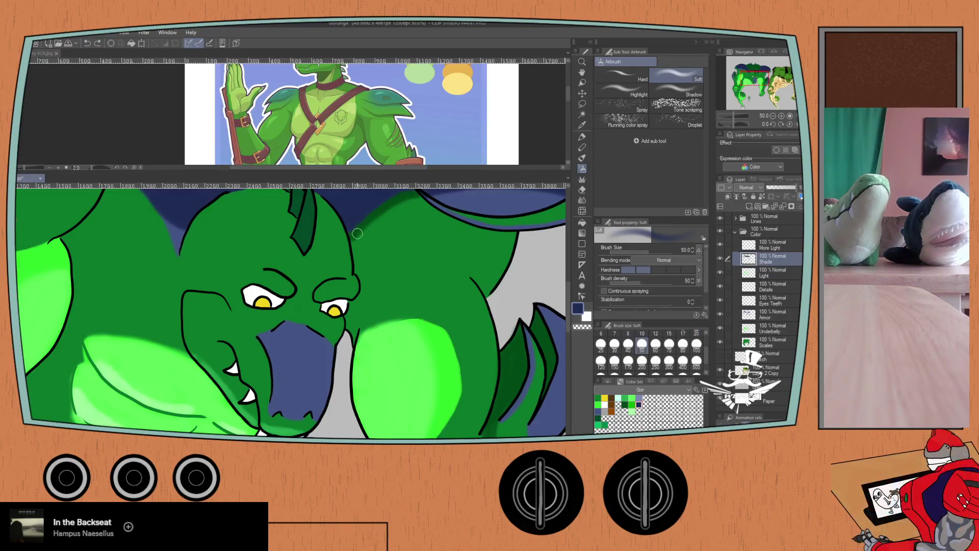
pyautogui.scroll(1, 276, 376)
pyautogui.scroll(1, 260, 399)
pyautogui.moveTo(284, 379)
pyautogui.mouseDown()
pyautogui.moveTo(199, 322)
pyautogui.moveTo(213, 371)
pyautogui.moveTo(287, 386)
pyautogui.moveTo(200, 373)
pyautogui.moveTo(241, 369)
pyautogui.moveTo(287, 388)
pyautogui.moveTo(199, 362)
pyautogui.moveTo(194, 344)
pyautogui.moveTo(202, 369)
pyautogui.moveTo(179, 331)
pyautogui.moveTo(202, 365)
pyautogui.moveTo(241, 370)
pyautogui.moveTo(290, 353)
pyautogui.moveTo(292, 380)
pyautogui.moveTo(313, 315)
pyautogui.moveTo(357, 287)
pyautogui.moveTo(288, 387)
pyautogui.moveTo(310, 341)
pyautogui.moveTo(292, 385)
pyautogui.moveTo(326, 333)
pyautogui.moveTo(290, 389)
pyautogui.moveTo(327, 334)
pyautogui.moveTo(289, 388)
pyautogui.moveTo(333, 319)
pyautogui.moveTo(290, 390)
pyautogui.moveTo(326, 324)
pyautogui.moveTo(312, 387)
pyautogui.moveTo(332, 307)
pyautogui.moveTo(347, 341)
pyautogui.moveTo(348, 319)
pyautogui.moveTo(334, 374)
pyautogui.moveTo(302, 393)
pyautogui.moveTo(325, 335)
pyautogui.moveTo(318, 380)
pyautogui.mouseUp()
pyautogui.hotkey('ctrl', 'z')
pyautogui.press('e')
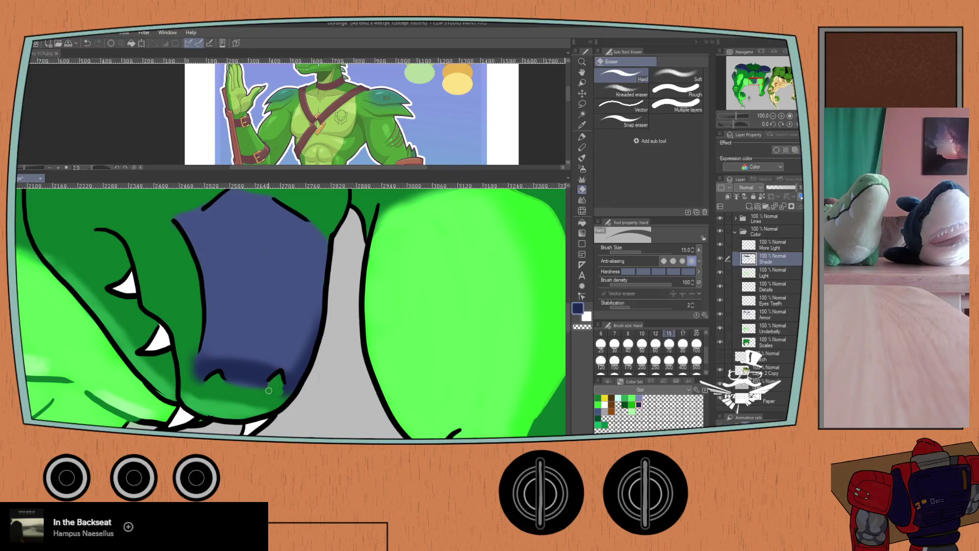
pyautogui.hotkey('ctrl', 'z')
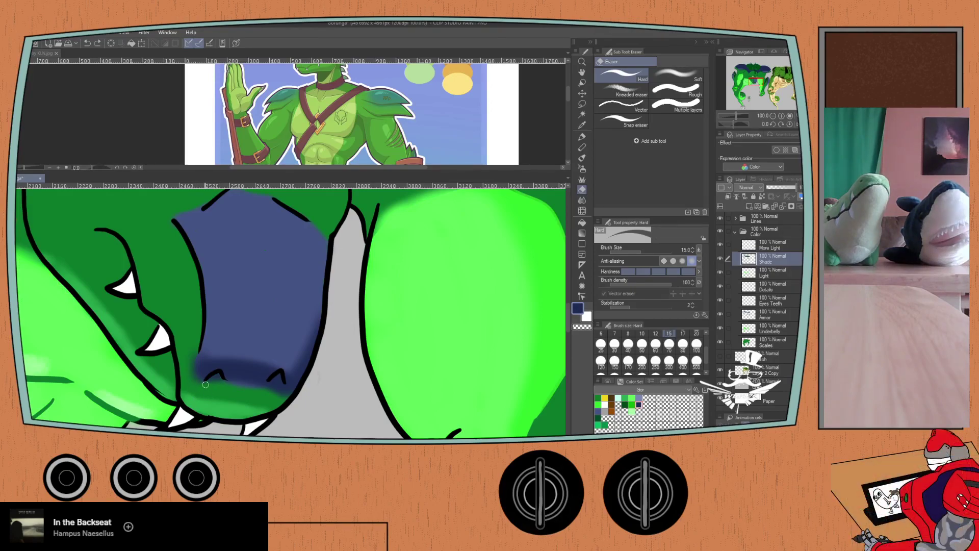
# - Shade the snout tip around and below the nostrils in dark green with the Soft airbrush at size 25, ready to erase overspill
pyautogui.click(625, 404)
pyautogui.press('b')
pyautogui.press('b')
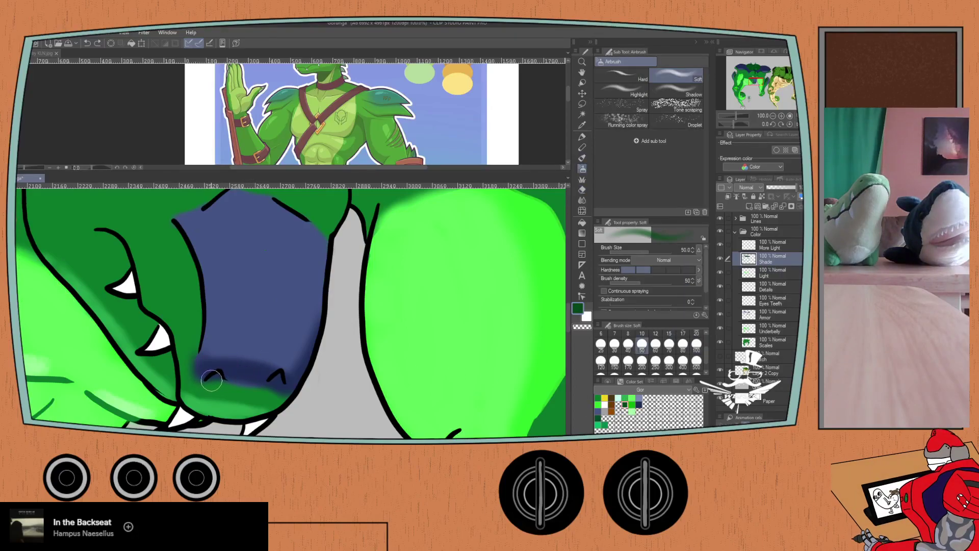
pyautogui.click(601, 343)
pyautogui.moveTo(200, 379)
pyautogui.mouseDown()
pyautogui.moveTo(284, 394)
pyautogui.moveTo(198, 381)
pyautogui.mouseUp()
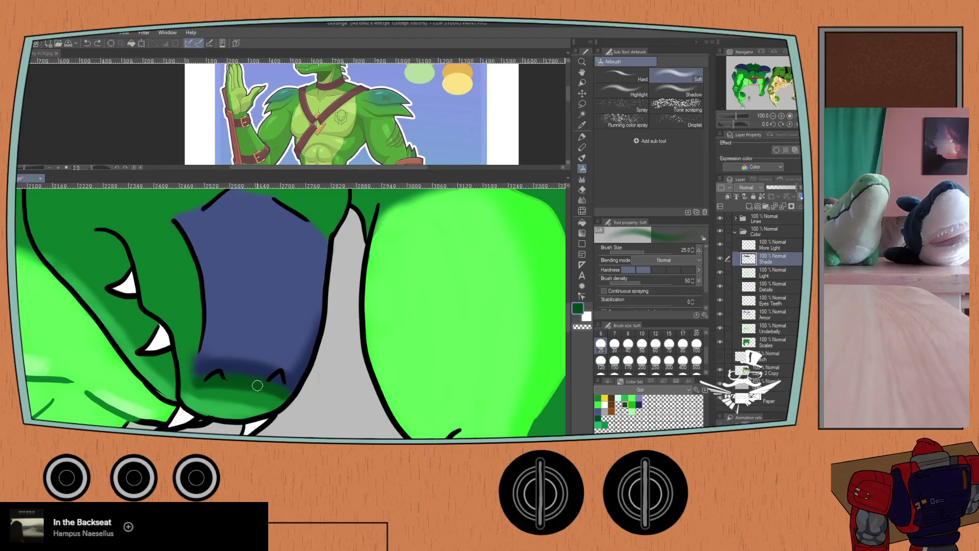
pyautogui.moveTo(190, 376); pyautogui.dragTo(175, 376)
pyautogui.moveTo(277, 391); pyautogui.dragTo(300, 397)
pyautogui.press('e')
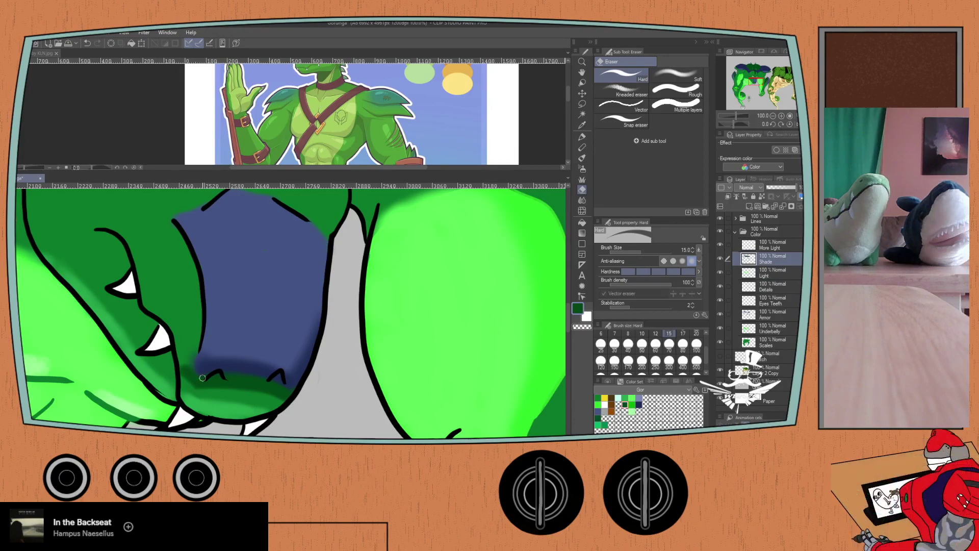
# - Add dark blue along the snout's outer edge with the Milli pen at size 20 and a soft airbrushed band above the nostrils
pyautogui.scroll(-2, 155, 386)
pyautogui.moveTo(156, 386); pyautogui.dragTo(189, 397)
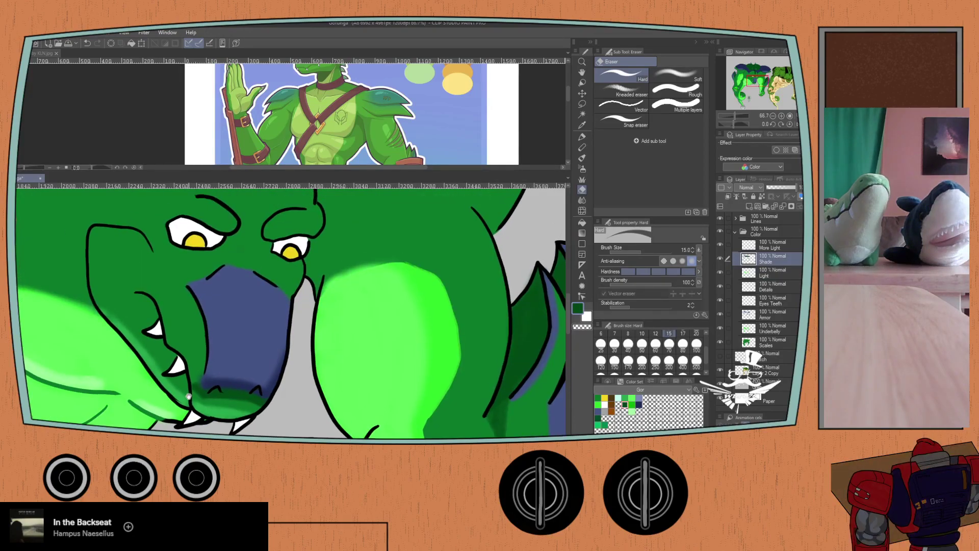
pyautogui.click(638, 404)
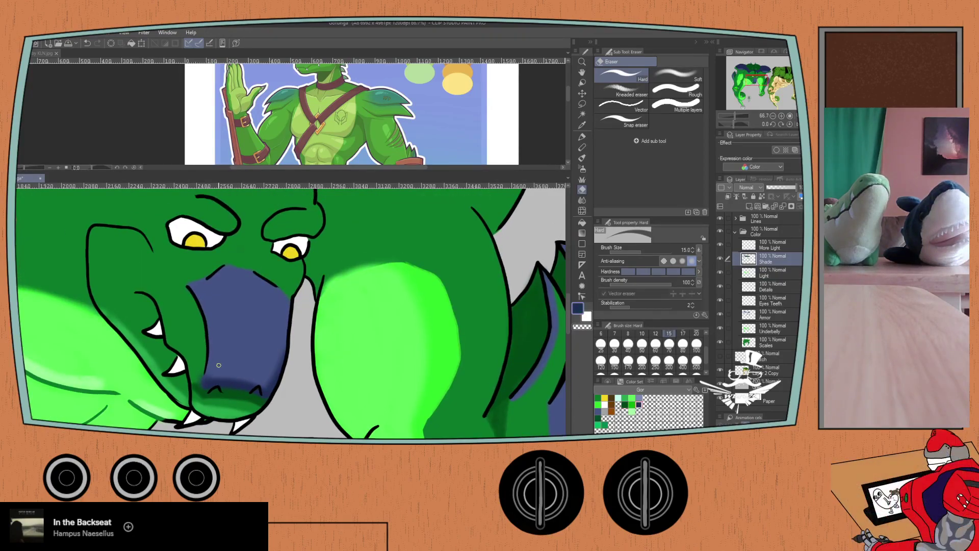
pyautogui.scroll(2, 213, 369)
pyautogui.press('p')
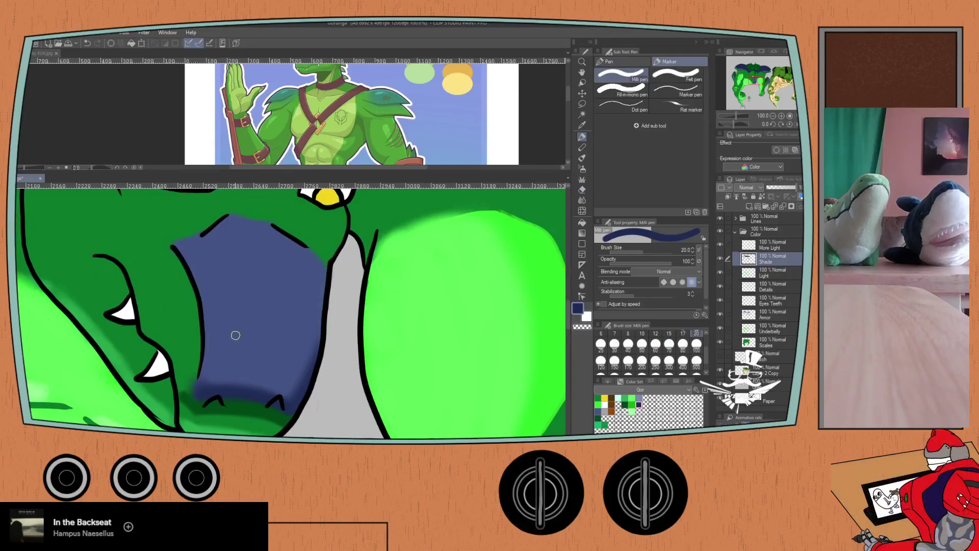
pyautogui.moveTo(290, 398)
pyautogui.mouseDown()
pyautogui.moveTo(316, 346)
pyautogui.moveTo(290, 399)
pyautogui.mouseUp()
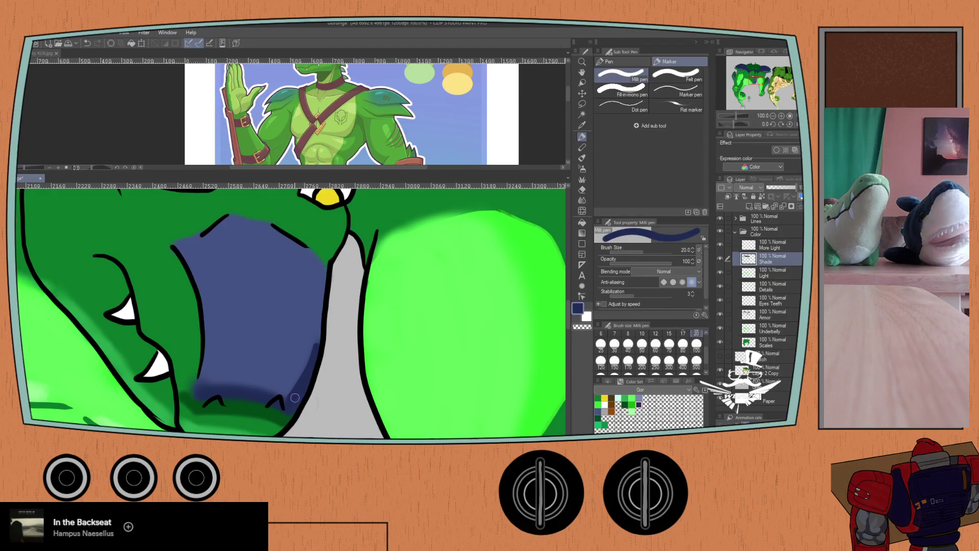
pyautogui.moveTo(200, 385); pyautogui.dragTo(255, 387)
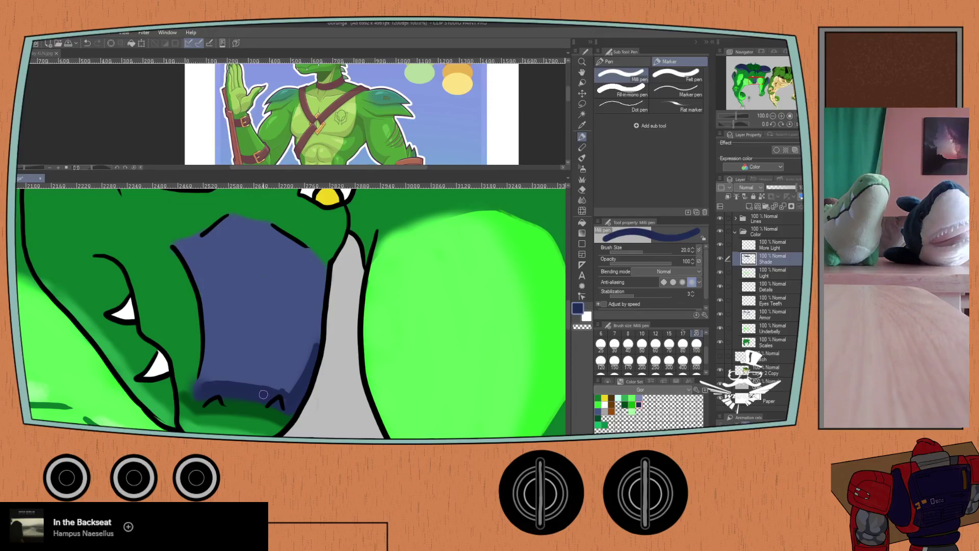
pyautogui.hotkey('ctrl', 'z')
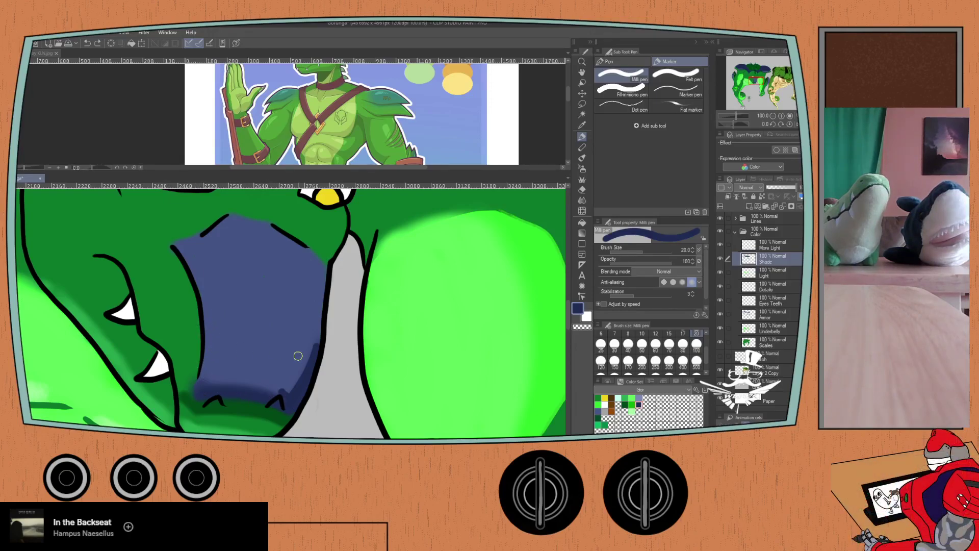
pyautogui.press('b')
pyautogui.moveTo(203, 385)
pyautogui.mouseDown()
pyautogui.moveTo(285, 399)
pyautogui.moveTo(202, 379)
pyautogui.moveTo(270, 387)
pyautogui.mouseUp()
pyautogui.moveTo(198, 379)
pyautogui.mouseDown()
pyautogui.moveTo(292, 391)
pyautogui.moveTo(215, 373)
pyautogui.moveTo(290, 383)
pyautogui.moveTo(245, 370)
pyautogui.moveTo(209, 374)
pyautogui.moveTo(261, 368)
pyautogui.moveTo(294, 379)
pyautogui.moveTo(204, 369)
pyautogui.moveTo(226, 363)
pyautogui.moveTo(299, 379)
pyautogui.moveTo(236, 361)
pyautogui.moveTo(205, 365)
pyautogui.moveTo(229, 363)
pyautogui.mouseUp()
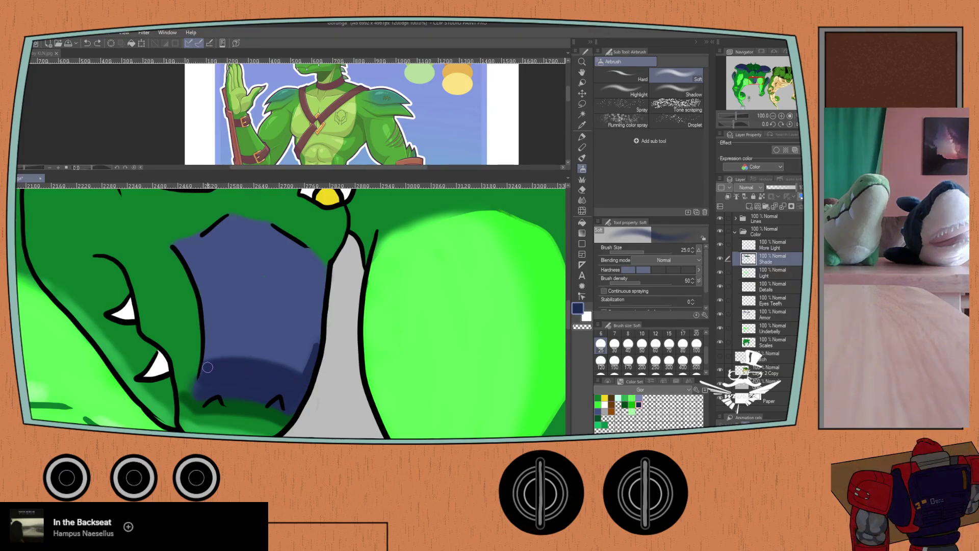
# - Cover most of the snout above the nostrils in solid dark blue using the Milli pen at size 20
pyautogui.press('p')
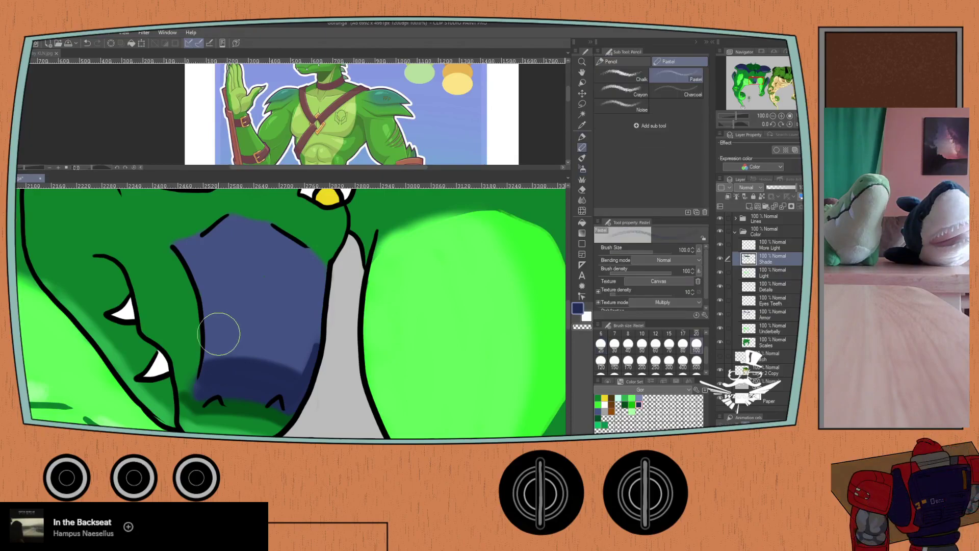
pyautogui.press('p')
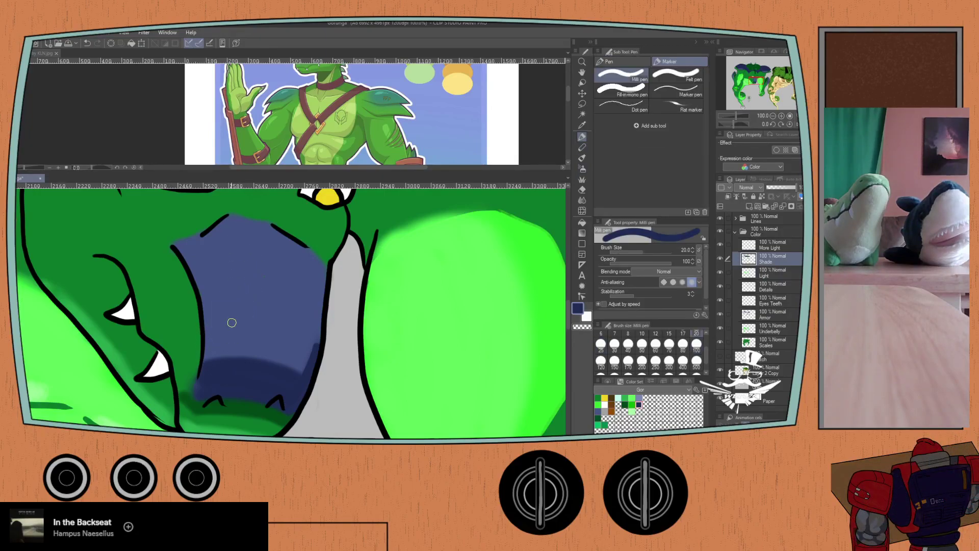
pyautogui.moveTo(301, 369)
pyautogui.mouseDown()
pyautogui.moveTo(319, 326)
pyautogui.moveTo(310, 357)
pyautogui.moveTo(316, 315)
pyautogui.moveTo(296, 373)
pyautogui.moveTo(316, 296)
pyautogui.moveTo(303, 356)
pyautogui.moveTo(311, 353)
pyautogui.moveTo(293, 371)
pyautogui.moveTo(288, 338)
pyautogui.moveTo(288, 371)
pyautogui.moveTo(282, 362)
pyautogui.moveTo(273, 291)
pyautogui.moveTo(256, 360)
pyautogui.moveTo(243, 288)
pyautogui.moveTo(228, 358)
pyautogui.moveTo(218, 362)
pyautogui.moveTo(214, 320)
pyautogui.moveTo(213, 360)
pyautogui.mouseUp()
pyautogui.moveTo(229, 321)
pyautogui.mouseDown()
pyautogui.moveTo(227, 357)
pyautogui.moveTo(214, 359)
pyautogui.moveTo(210, 289)
pyautogui.moveTo(209, 342)
pyautogui.moveTo(198, 274)
pyautogui.moveTo(205, 291)
pyautogui.moveTo(212, 265)
pyautogui.moveTo(231, 310)
pyautogui.moveTo(239, 290)
pyautogui.mouseUp()
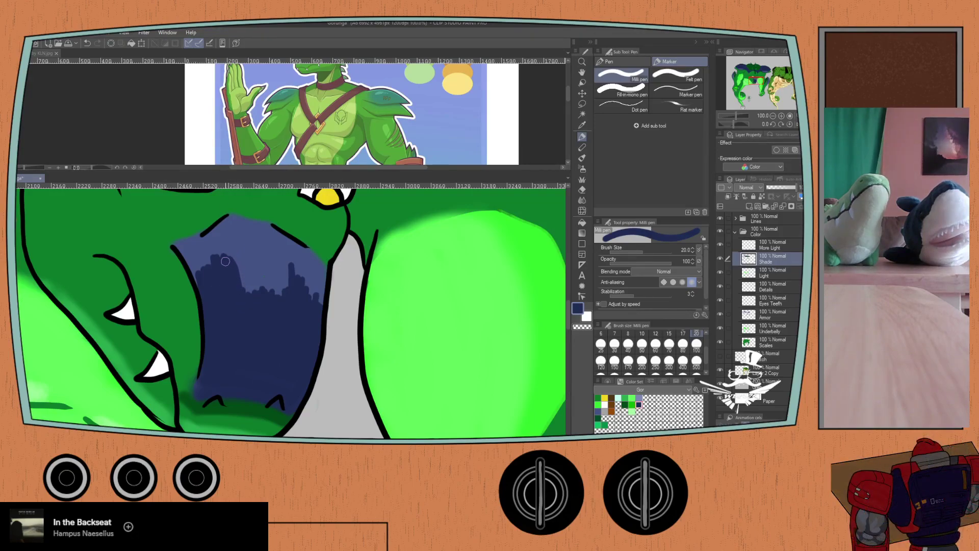
# - Airbrush dark blue along the snout's upper rim between the eyes with the Soft airbrush at size 25, undoing unwanted strokes
pyautogui.press('b')
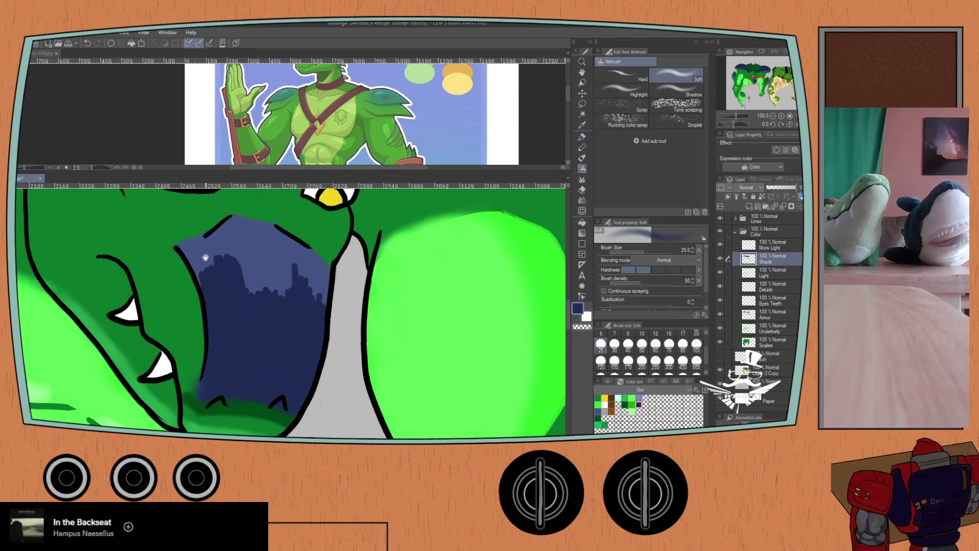
pyautogui.moveTo(204, 256); pyautogui.dragTo(250, 338)
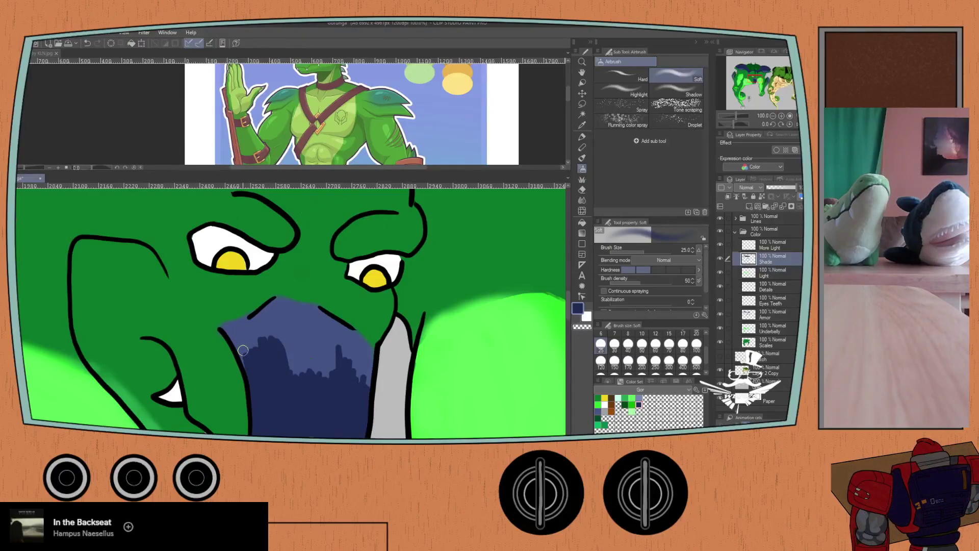
pyautogui.moveTo(238, 325)
pyautogui.mouseDown()
pyautogui.moveTo(219, 340)
pyautogui.moveTo(307, 289)
pyautogui.moveTo(222, 328)
pyautogui.moveTo(275, 297)
pyautogui.moveTo(230, 327)
pyautogui.moveTo(280, 299)
pyautogui.moveTo(312, 303)
pyautogui.moveTo(275, 300)
pyautogui.moveTo(296, 269)
pyautogui.moveTo(312, 302)
pyautogui.moveTo(285, 279)
pyautogui.moveTo(296, 293)
pyautogui.moveTo(279, 303)
pyautogui.moveTo(316, 304)
pyautogui.moveTo(375, 356)
pyautogui.moveTo(353, 333)
pyautogui.moveTo(287, 308)
pyautogui.moveTo(232, 316)
pyautogui.mouseUp()
pyautogui.hotkey('ctrl', 'z')
pyautogui.hotkey('ctrl', 'z')
pyautogui.hotkey('ctrl', 'z')
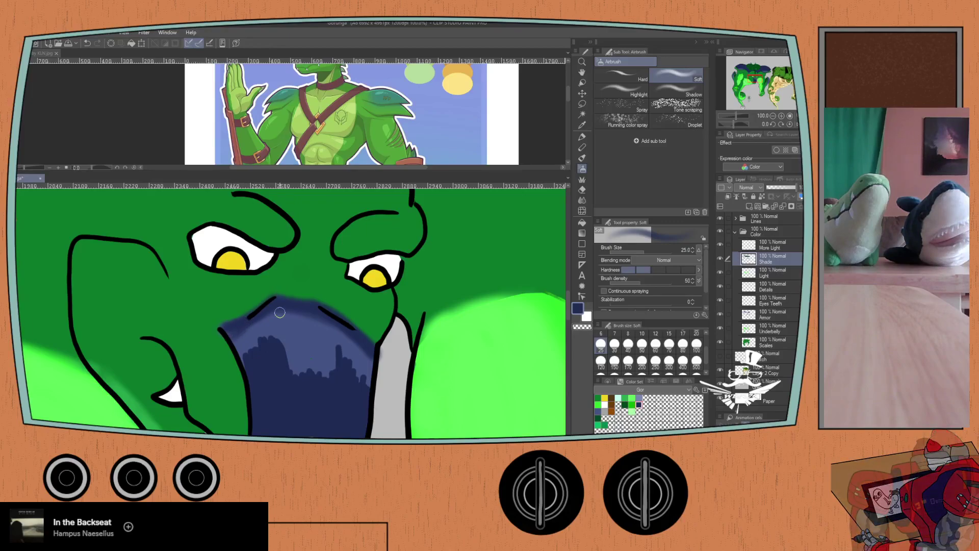
# - Fill the remaining lighter area of the upper snout with dark blue using the Milli pen at size 50
pyautogui.press('p')
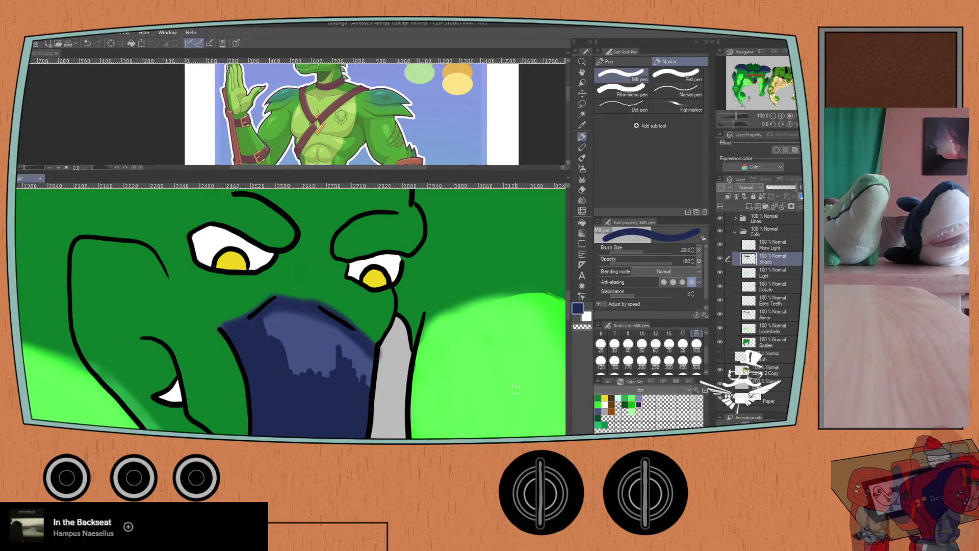
pyautogui.click(641, 344)
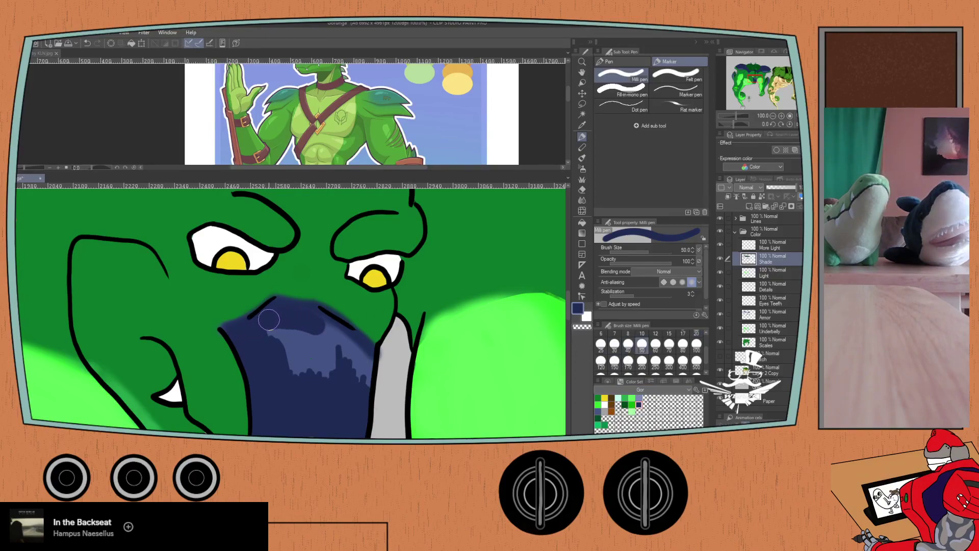
pyautogui.moveTo(361, 363)
pyautogui.mouseDown()
pyautogui.moveTo(364, 385)
pyautogui.moveTo(348, 366)
pyautogui.moveTo(337, 378)
pyautogui.moveTo(317, 341)
pyautogui.moveTo(298, 357)
pyautogui.moveTo(278, 332)
pyautogui.moveTo(313, 384)
pyautogui.mouseUp()
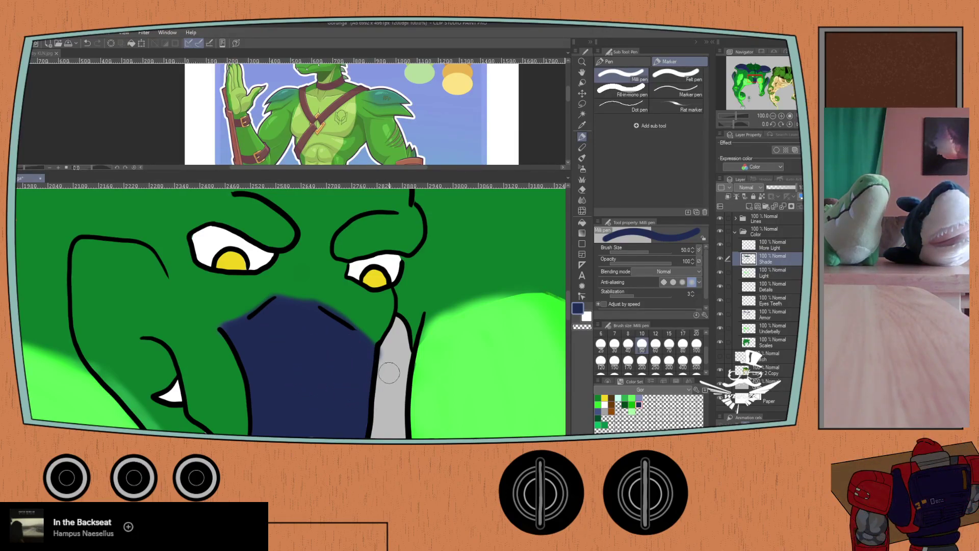
pyautogui.press('e')
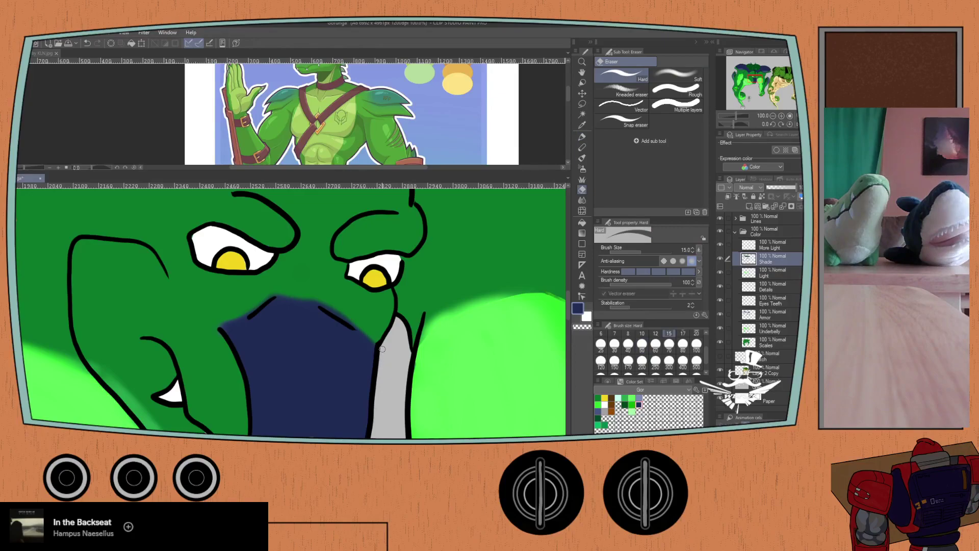
pyautogui.press('p')
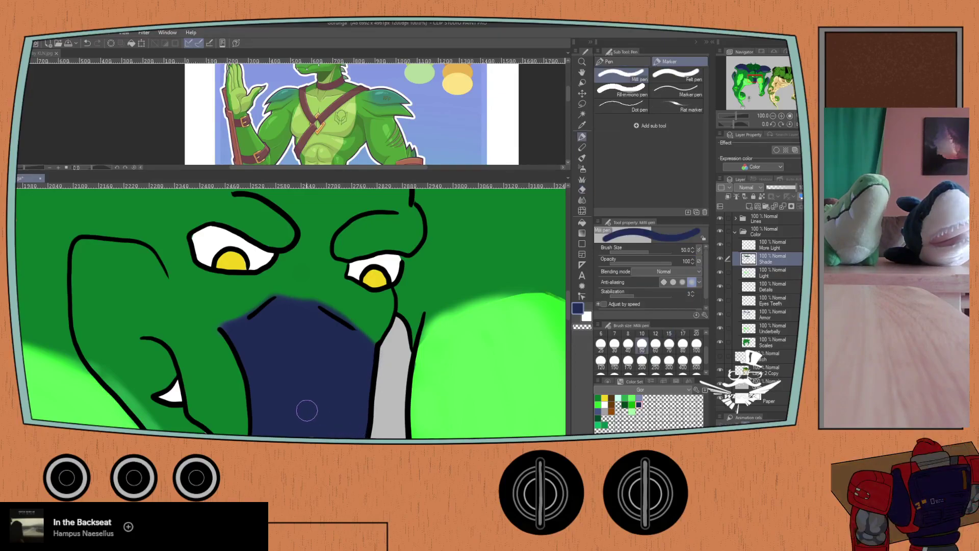
pyautogui.scroll(-2, 208, 306)
pyautogui.moveTo(225, 387); pyautogui.dragTo(228, 315)
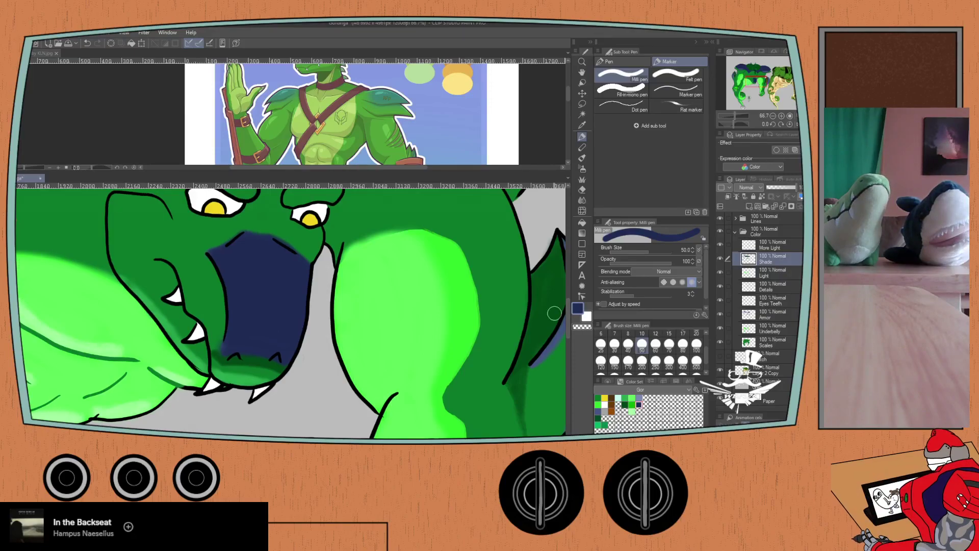
# - Examine the dark blue snout against the whole figure and up close
pyautogui.scroll(-2, 554, 316)
pyautogui.scroll(-3, 554, 312)
pyautogui.scroll(1, 236, 358)
pyautogui.scroll(-1, 237, 358)
pyautogui.scroll(-1, 237, 358)
pyautogui.scroll(1, 235, 362)
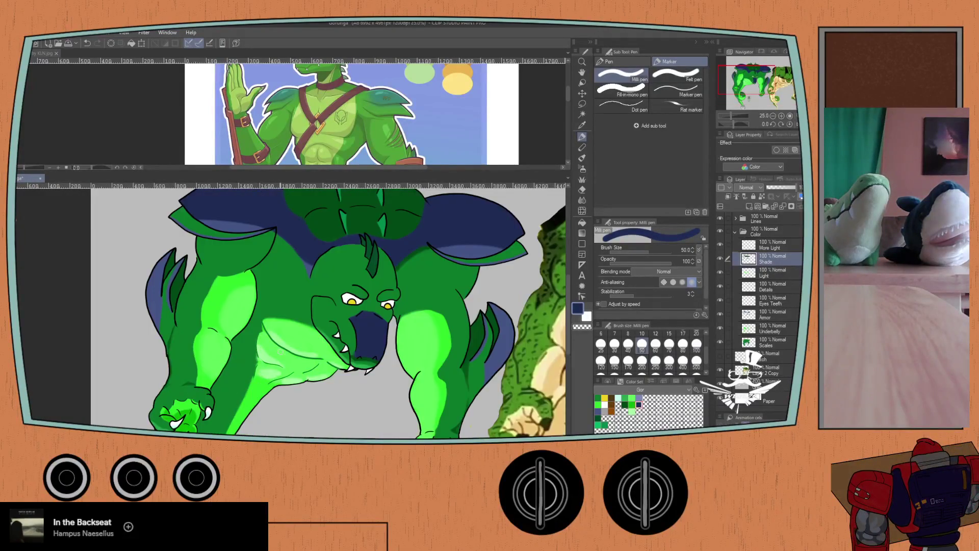
pyautogui.scroll(2, 326, 367)
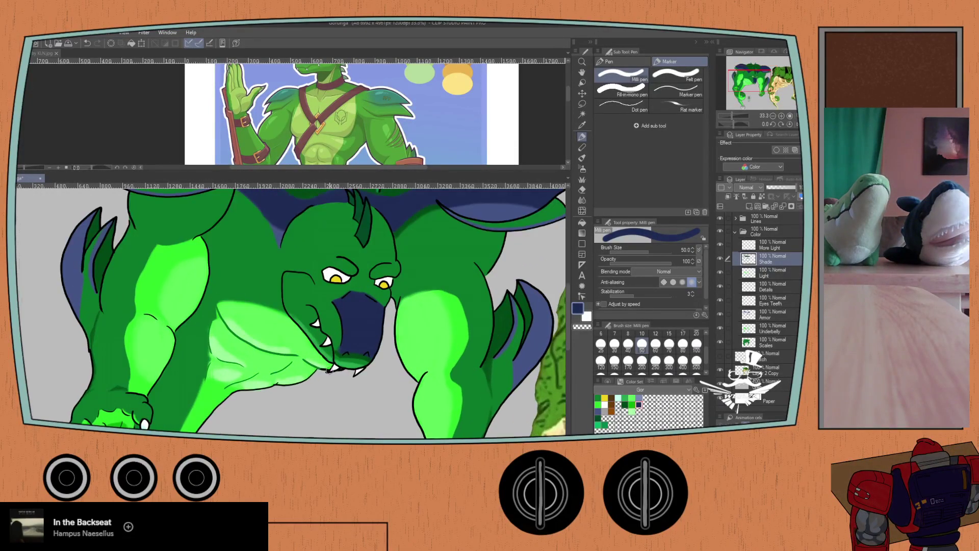
pyautogui.moveTo(340, 364); pyautogui.dragTo(290, 367)
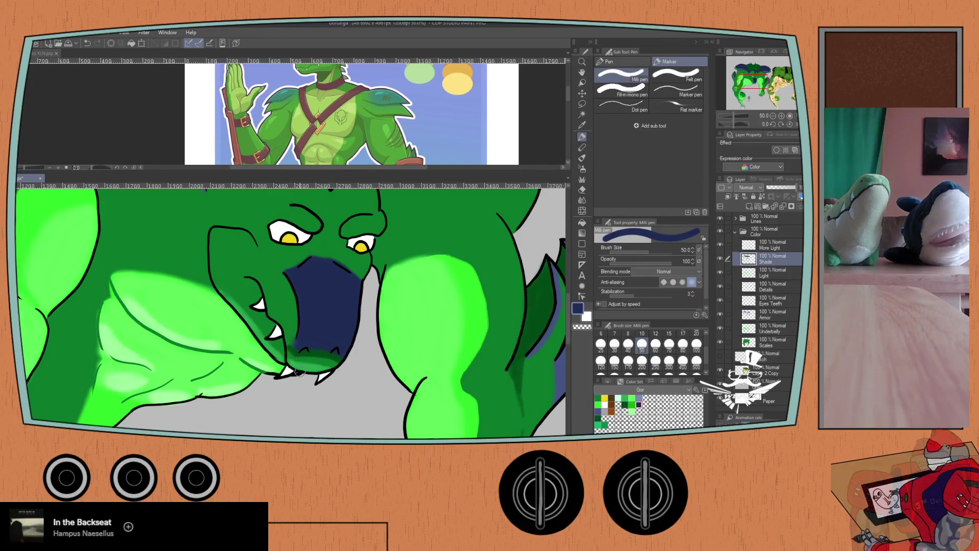
pyautogui.click(763, 245)
pyautogui.click(631, 411)
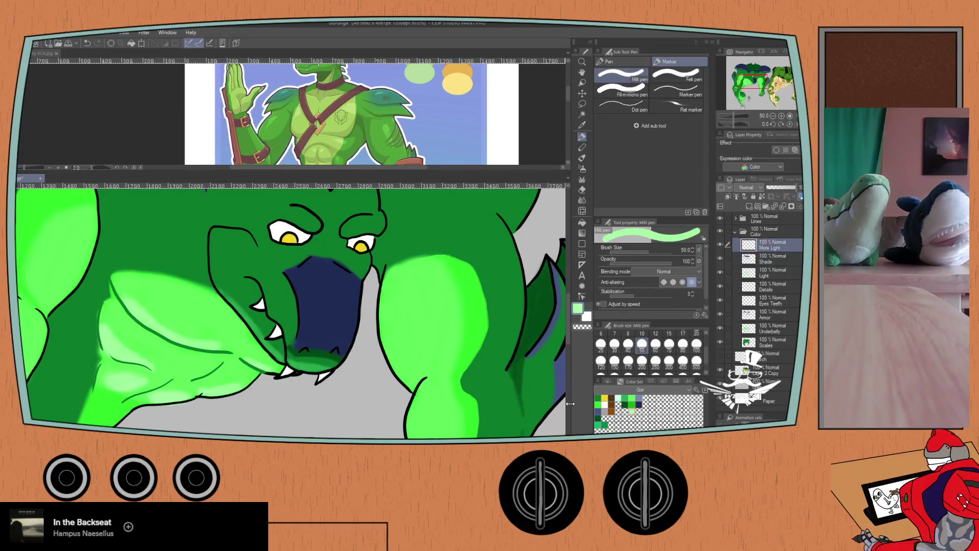
pyautogui.hotkey('ctrl', '+')
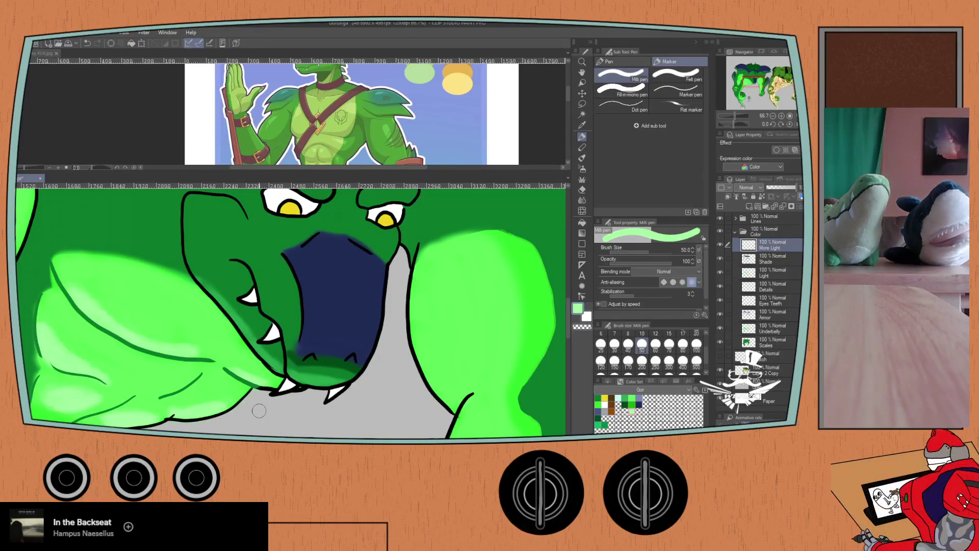
# - On the Shade layer, airbrush dark green shadow edges beneath both eyes and beside the upper snout with the Soft airbrush at size 25
pyautogui.click(723, 260)
pyautogui.hotkey('ctrl', '-')
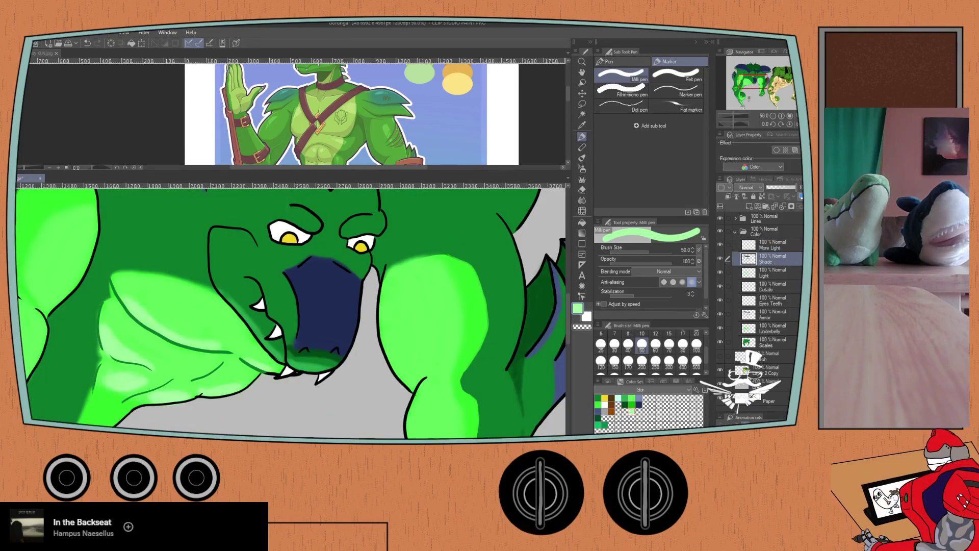
pyautogui.click(625, 404)
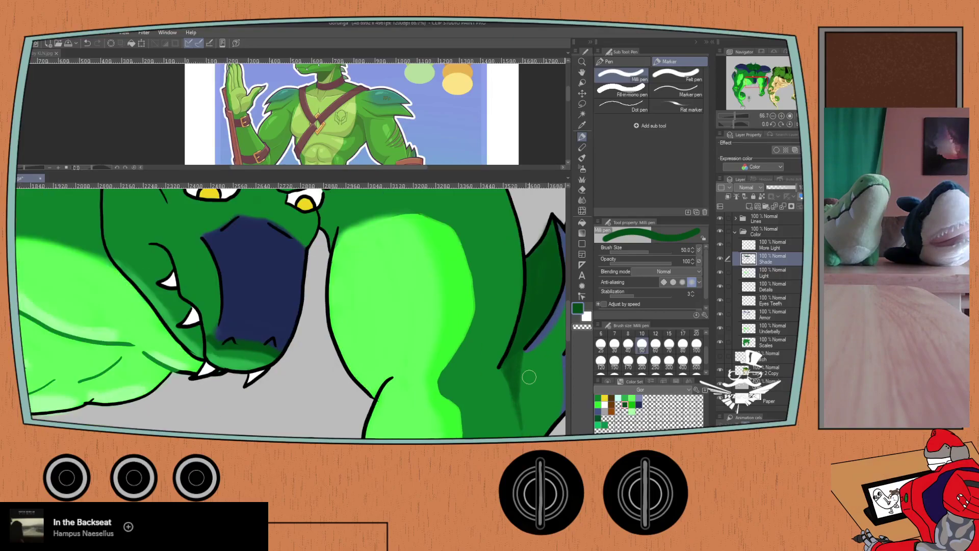
pyautogui.hotkey('ctrl', '-')
pyautogui.moveTo(379, 314); pyautogui.dragTo(316, 313)
pyautogui.scroll(1, 330, 296)
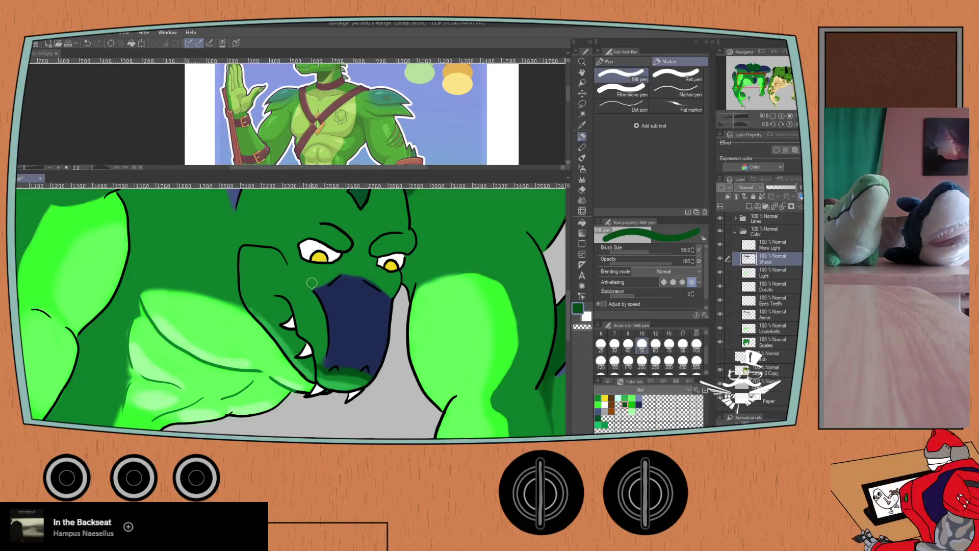
pyautogui.press('b')
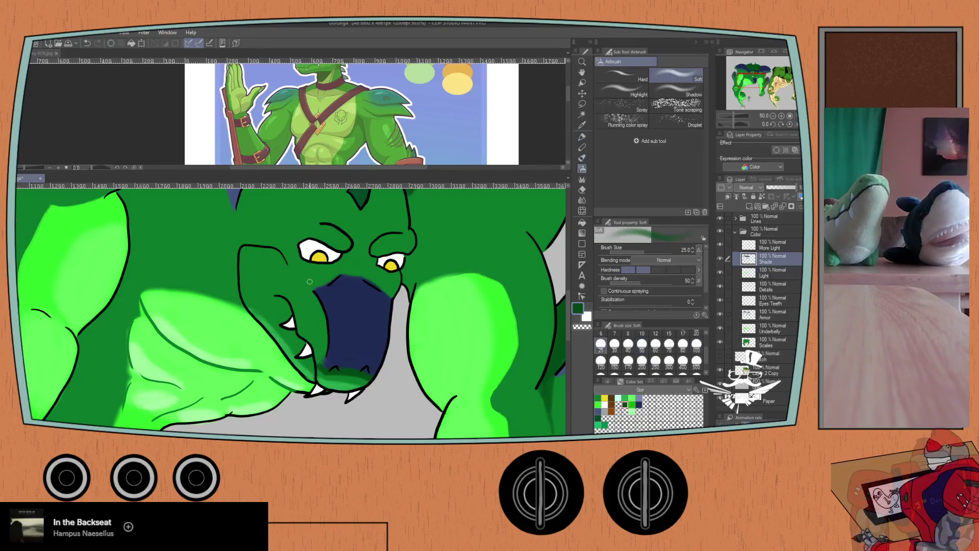
pyautogui.scroll(1, 310, 282)
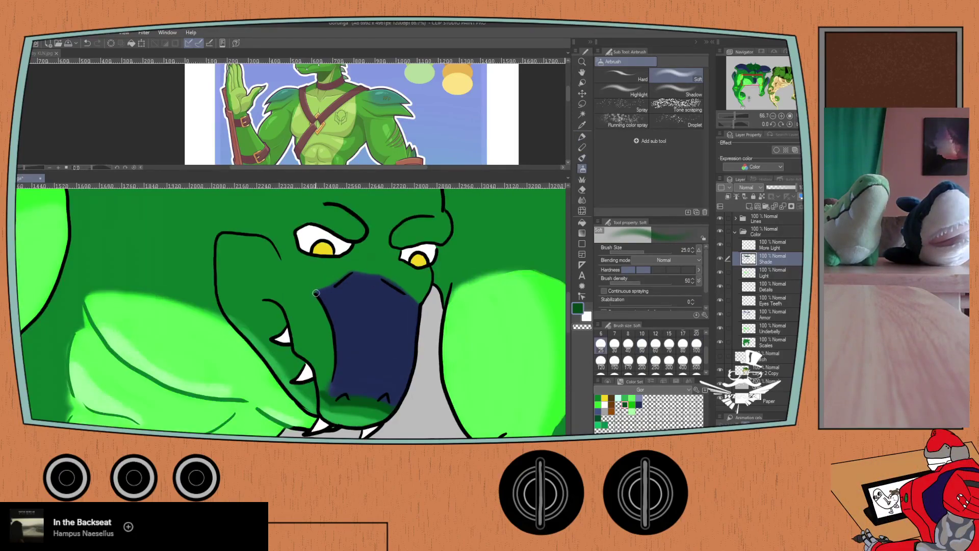
pyautogui.moveTo(287, 264)
pyautogui.mouseDown()
pyautogui.moveTo(315, 289)
pyautogui.moveTo(287, 263)
pyautogui.moveTo(300, 250)
pyautogui.mouseUp()
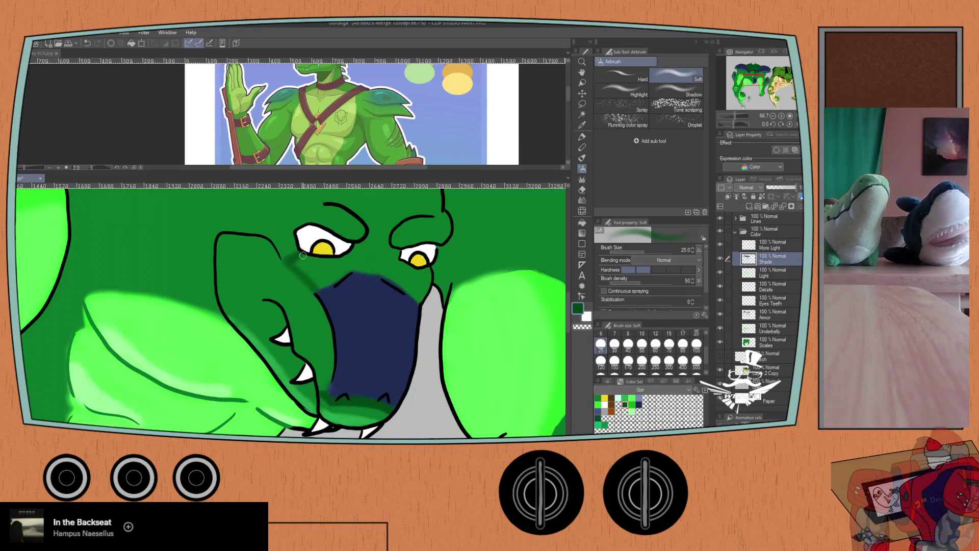
pyautogui.moveTo(331, 260); pyautogui.dragTo(353, 257)
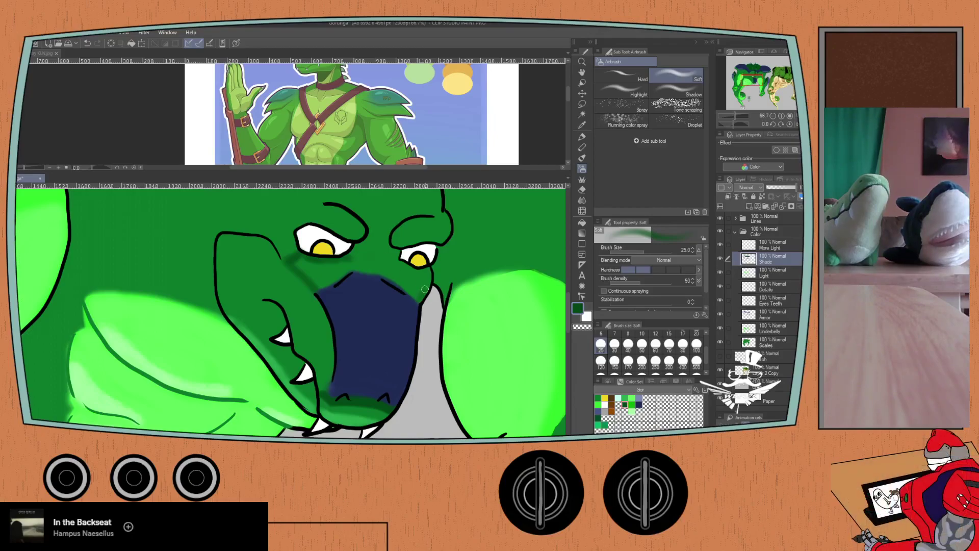
pyautogui.moveTo(420, 295)
pyautogui.mouseDown()
pyautogui.moveTo(428, 278)
pyautogui.moveTo(423, 296)
pyautogui.mouseUp()
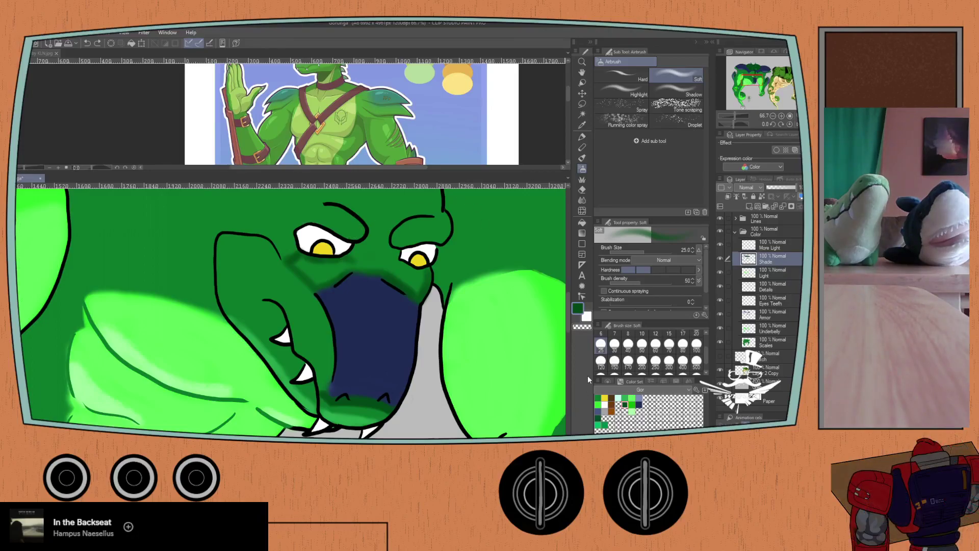
# - Fill the area between the eyes and the dark blue snout with dark green using the Soft airbrush at size 20
pyautogui.scroll(2, 707, 356)
pyautogui.click(669, 351)
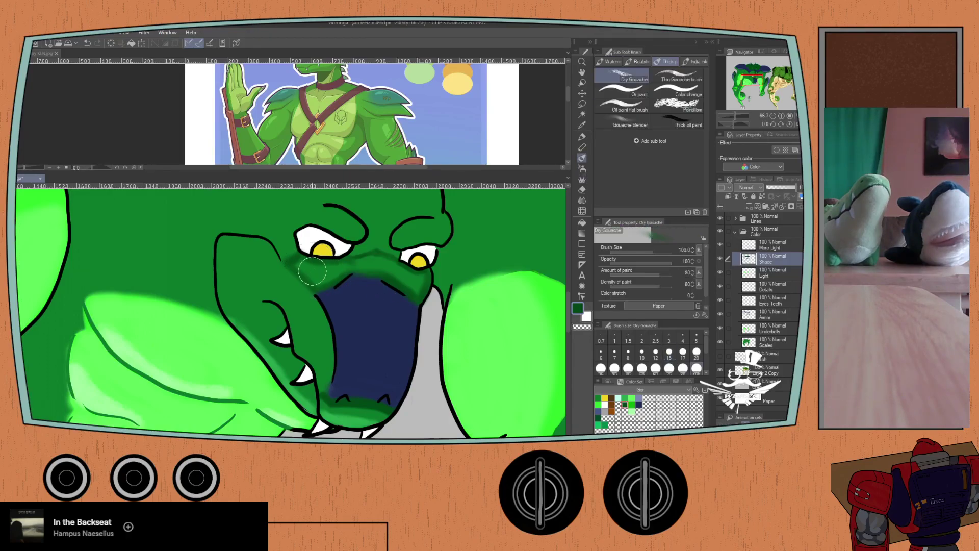
pyautogui.press(']')
pyautogui.press(']')
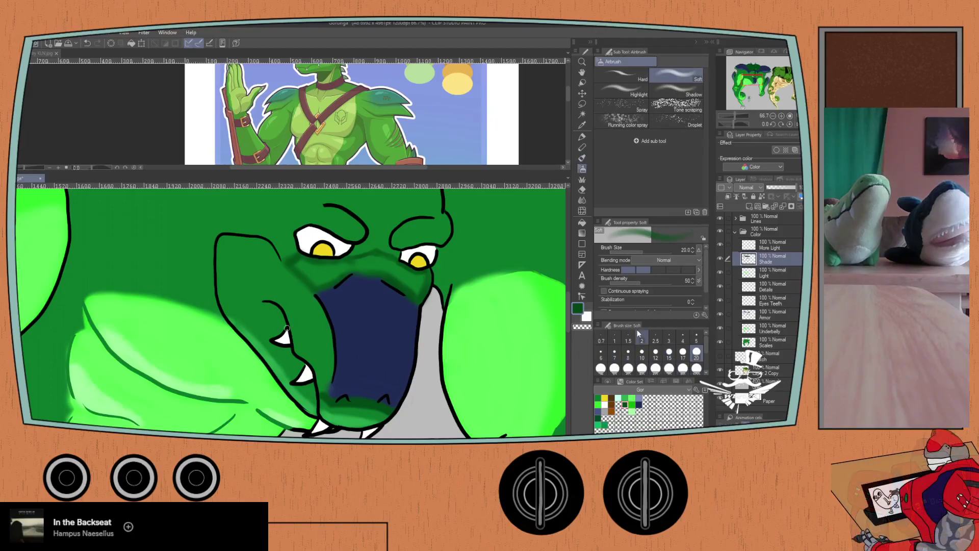
pyautogui.moveTo(304, 271)
pyautogui.mouseDown()
pyautogui.moveTo(331, 280)
pyautogui.moveTo(344, 264)
pyautogui.moveTo(319, 263)
pyautogui.moveTo(334, 274)
pyautogui.moveTo(300, 273)
pyautogui.moveTo(372, 256)
pyautogui.moveTo(419, 274)
pyautogui.moveTo(422, 288)
pyautogui.moveTo(389, 265)
pyautogui.moveTo(401, 279)
pyautogui.moveTo(343, 276)
pyautogui.mouseUp()
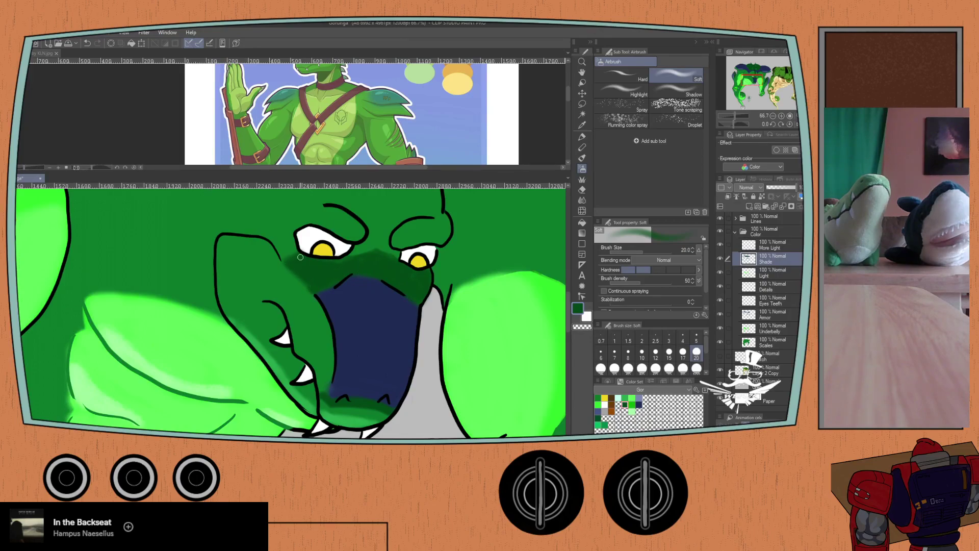
# - Solidify the dark green shading between the eyes and the blue snout using the Milli pen at size 20
pyautogui.scroll(-6, 260, 304)
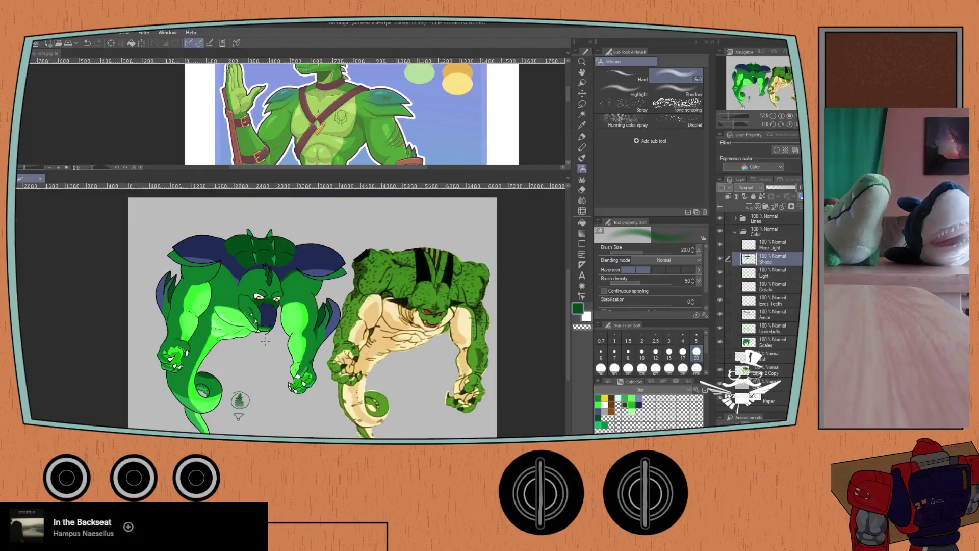
pyautogui.scroll(5, 263, 340)
pyautogui.moveTo(233, 292); pyautogui.dragTo(263, 357)
pyautogui.scroll(1, 264, 357)
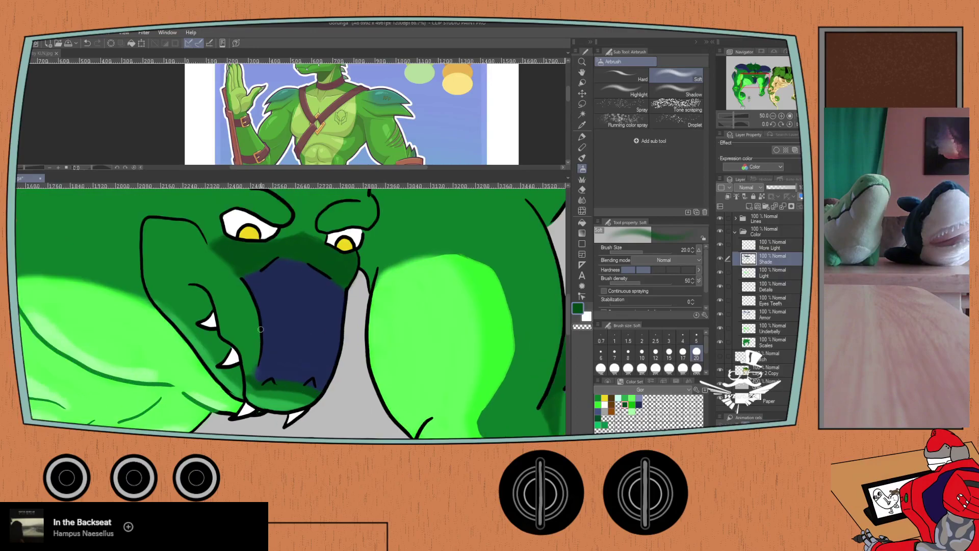
pyautogui.press('p')
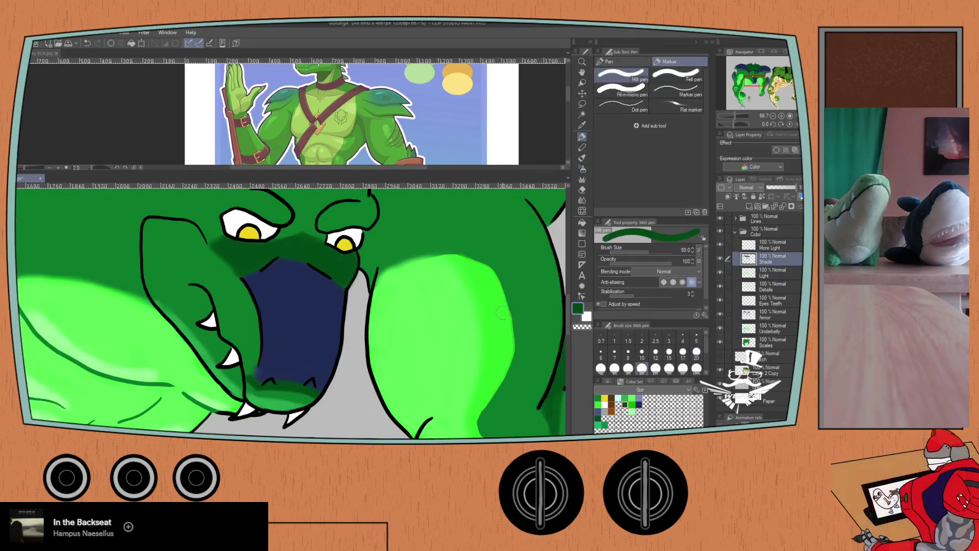
pyautogui.click(696, 352)
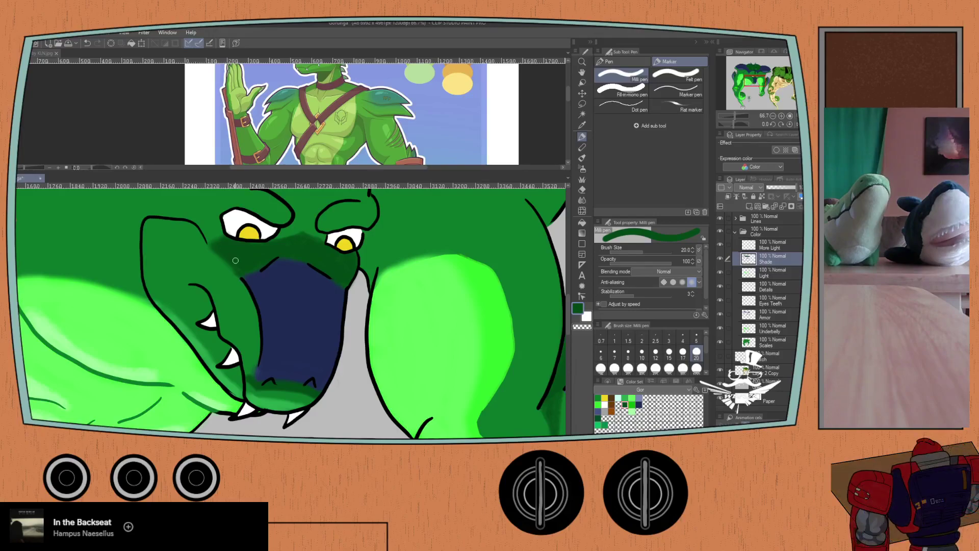
pyautogui.scroll(3, 240, 253)
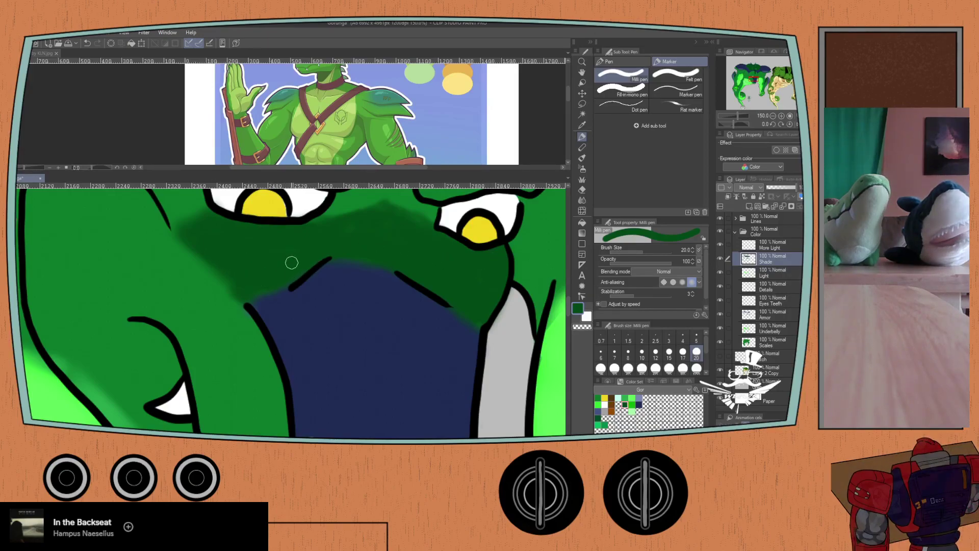
# - Review the shading across the whole figure and close the separate crocodile reference image above the drawing
pyautogui.scroll(-4, 286, 273)
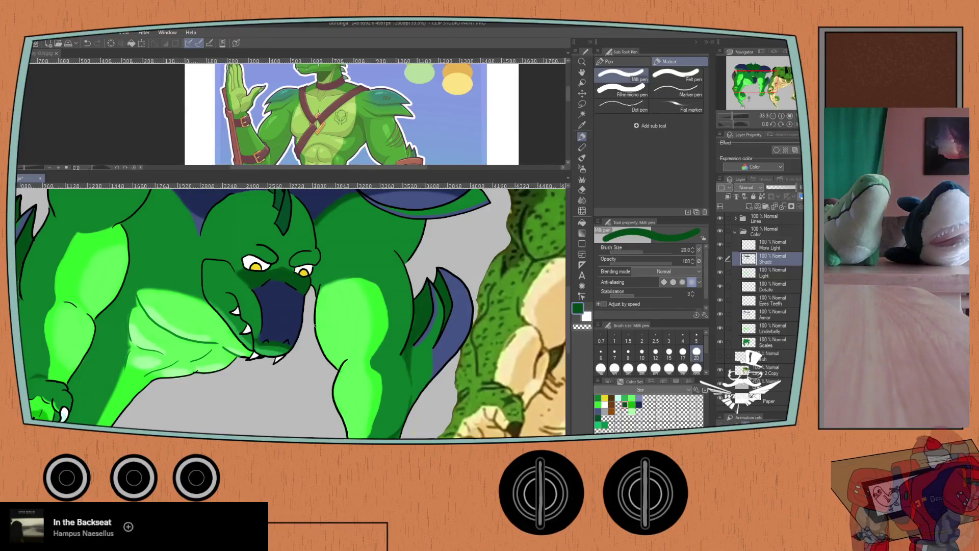
pyautogui.hotkey('ctrl', '0')
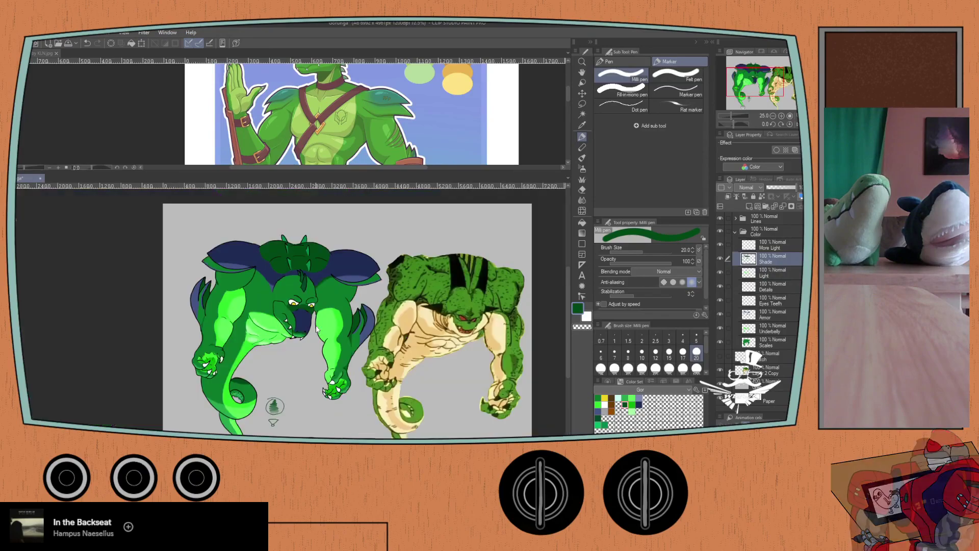
pyautogui.scroll(2, 292, 311)
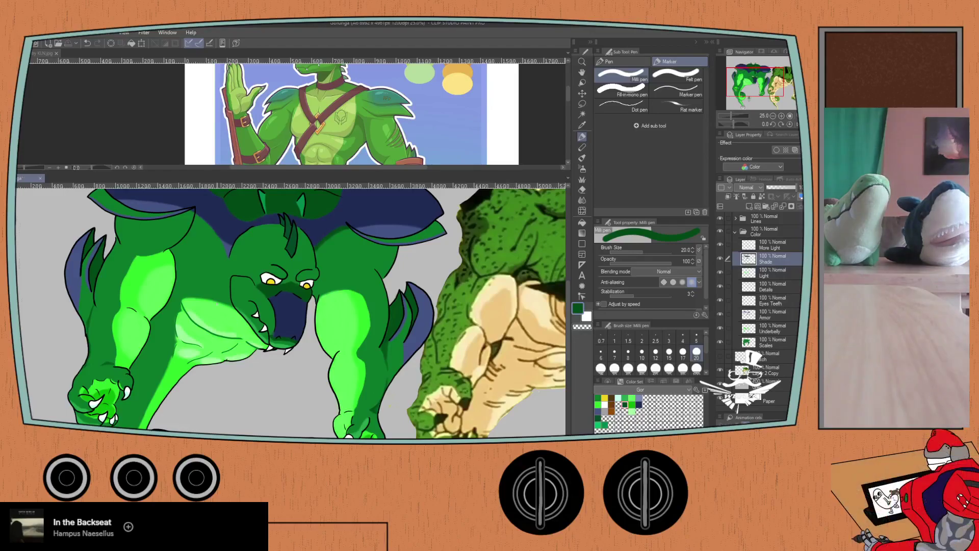
pyautogui.scroll(-1, 218, 303)
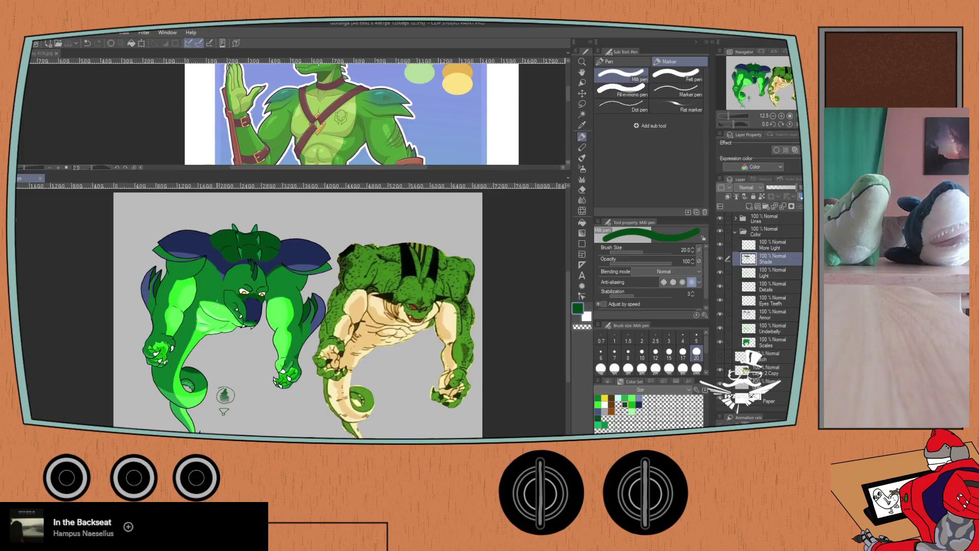
pyautogui.scroll(1, 182, 330)
pyautogui.scroll(-1, 204, 408)
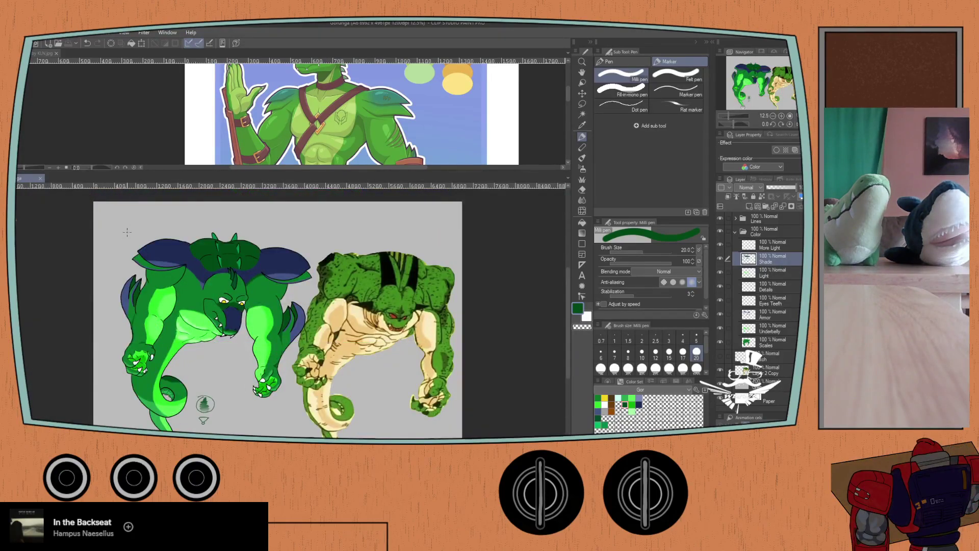
pyautogui.click(57, 53)
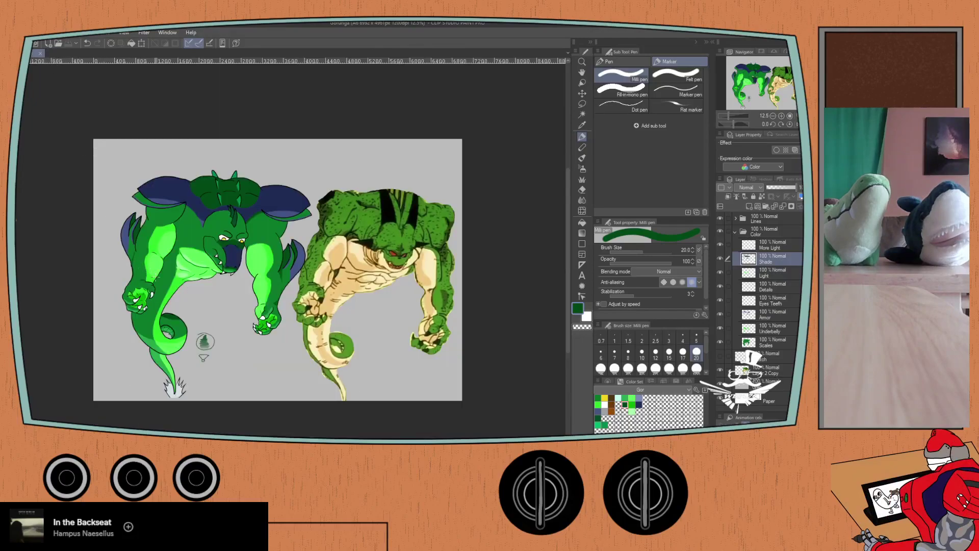
pyautogui.scroll(1, 152, 287)
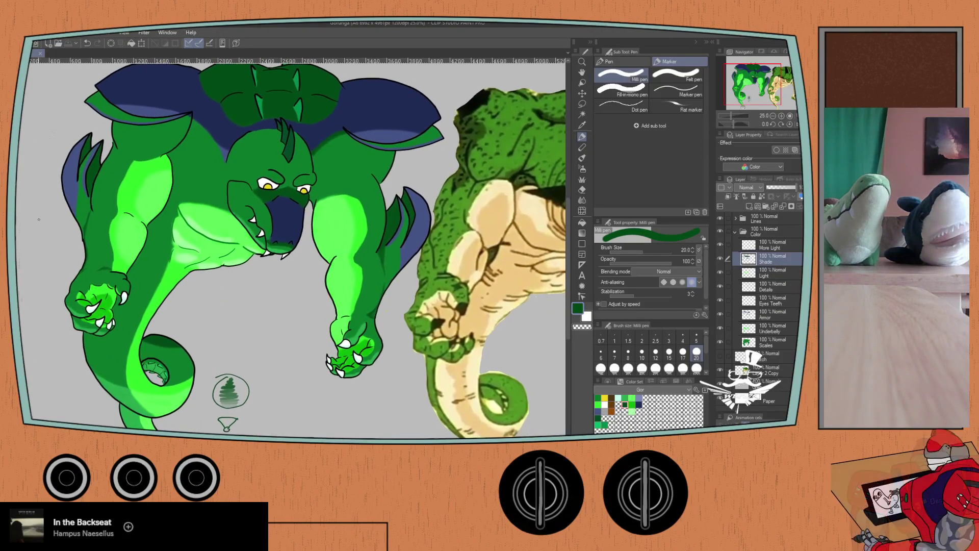